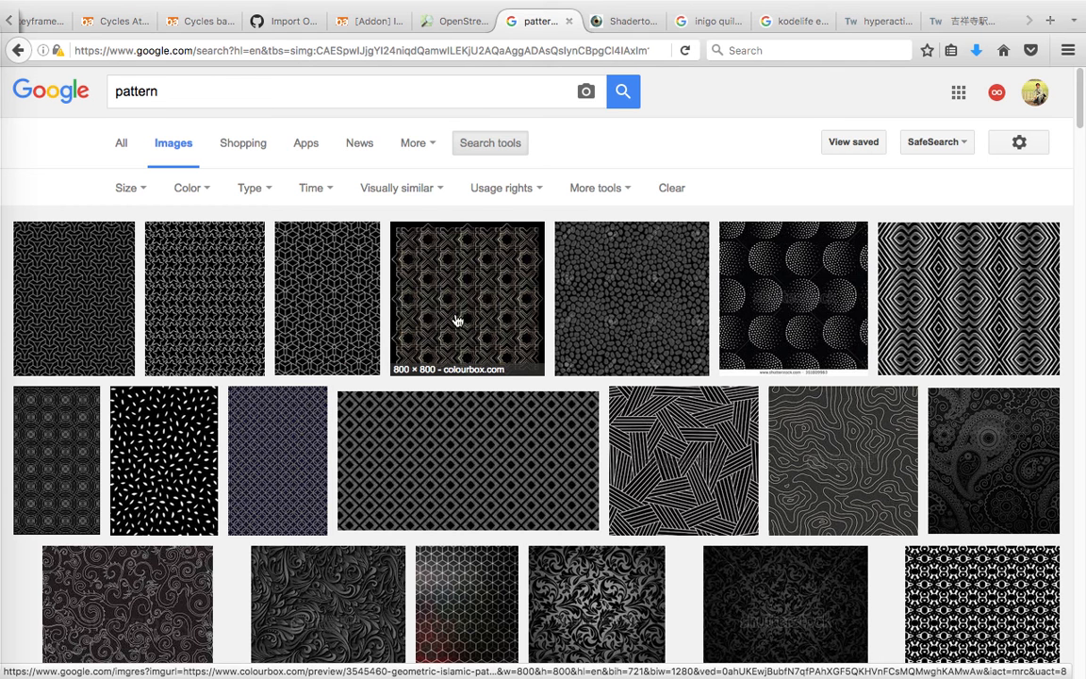
Browse the pattern image results and preview the Topographic Map Seamless Pattern image, closing its preview when done.
{"action": "scroll", "coordinate": [466, 328], "scroll_direction": "down", "scroll_amount": 1}
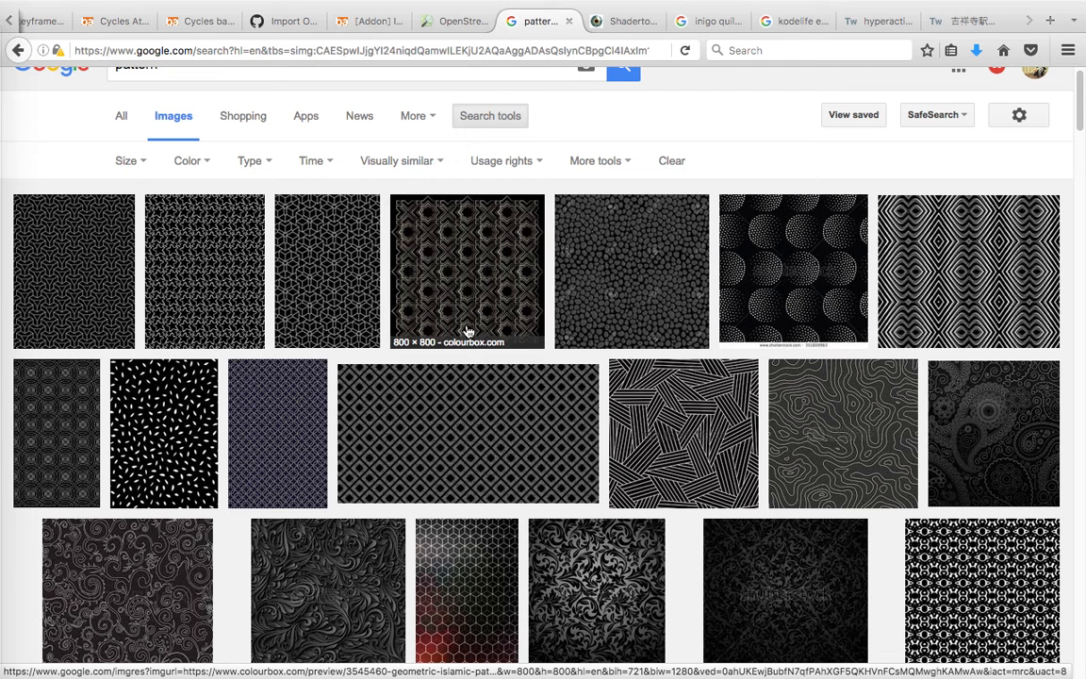
{"action": "scroll", "coordinate": [480, 380], "scroll_direction": "down", "scroll_amount": 2}
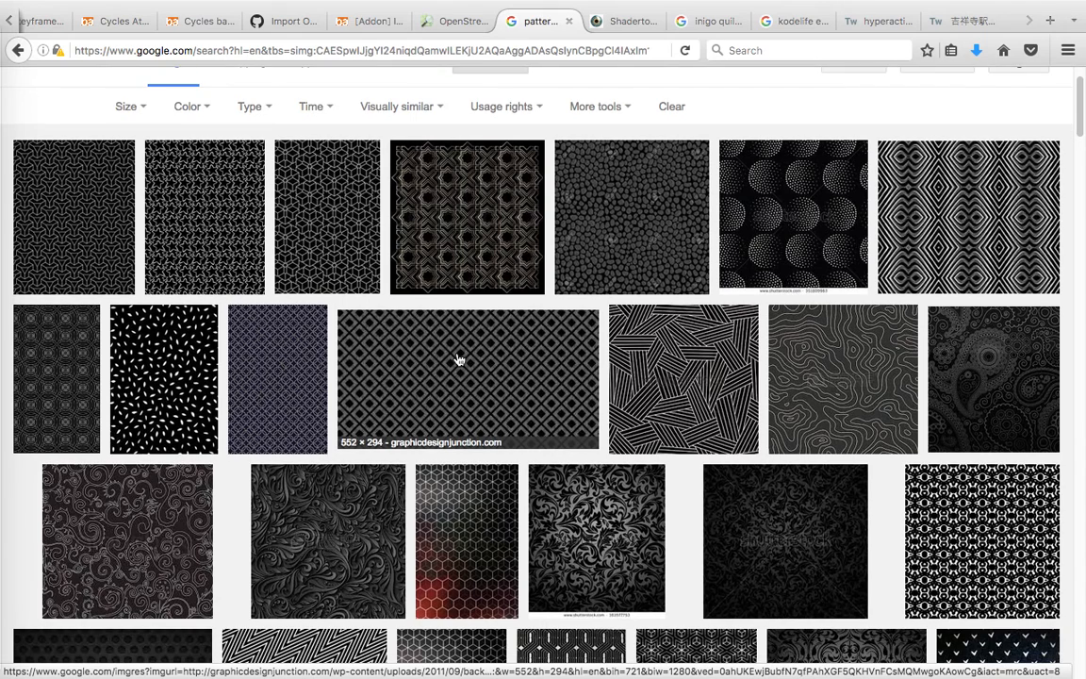
{"action": "scroll", "coordinate": [462, 360], "scroll_direction": "down", "scroll_amount": 1}
{"action": "scroll", "coordinate": [480, 361], "scroll_direction": "up", "scroll_amount": 1}
{"action": "scroll", "coordinate": [471, 349], "scroll_direction": "down", "scroll_amount": 1}
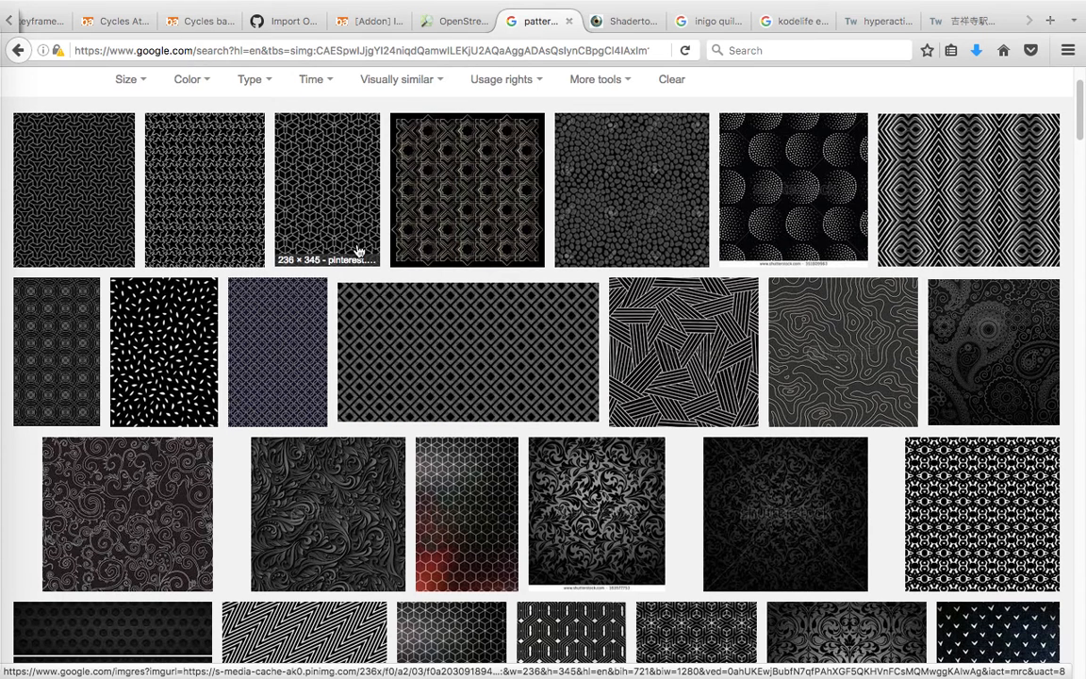
{"action": "scroll", "coordinate": [358, 257], "scroll_direction": "down", "scroll_amount": 3}
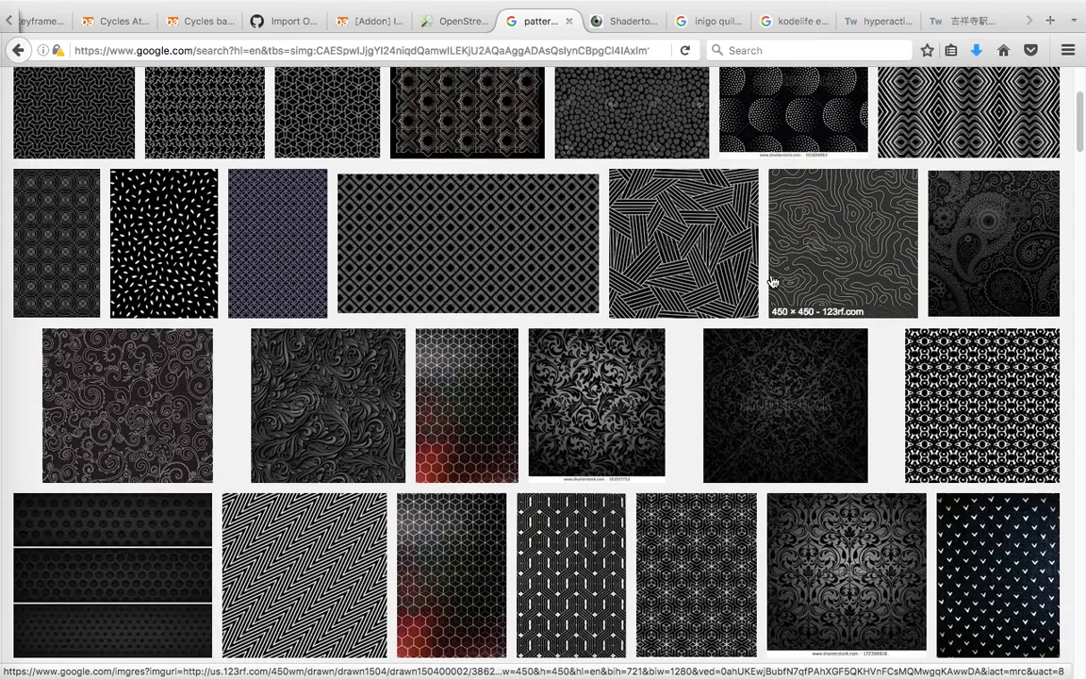
{"action": "scroll", "coordinate": [716, 283], "scroll_direction": "up", "scroll_amount": 1}
{"action": "scroll", "coordinate": [756, 262], "scroll_direction": "down", "scroll_amount": 3}
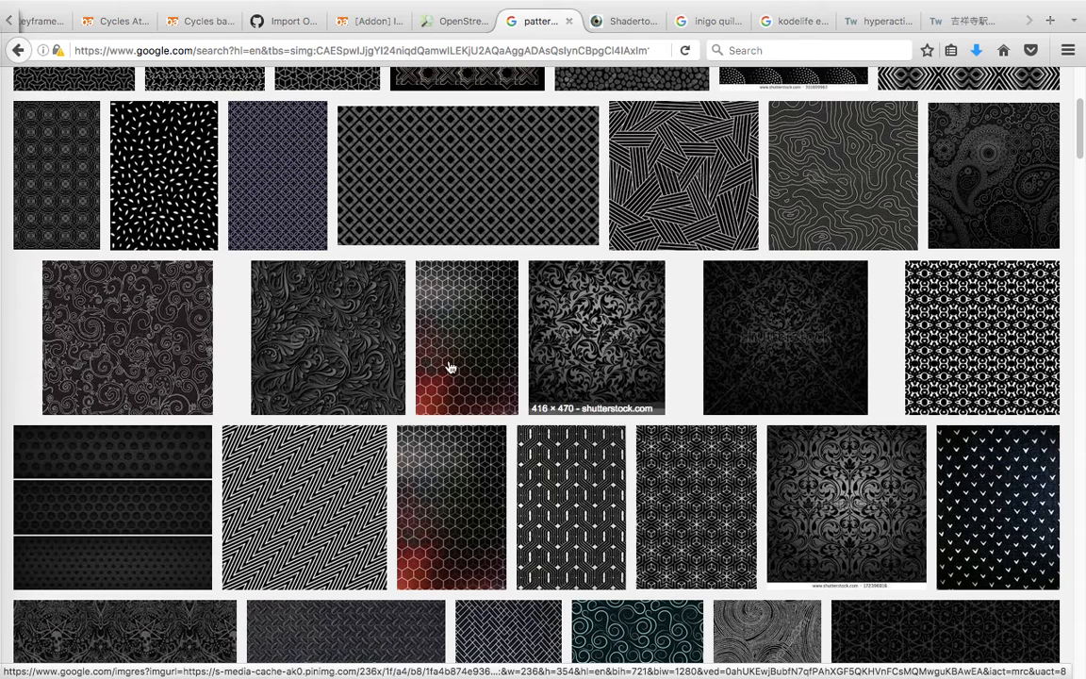
{"action": "left_click", "coordinate": [811, 201]}
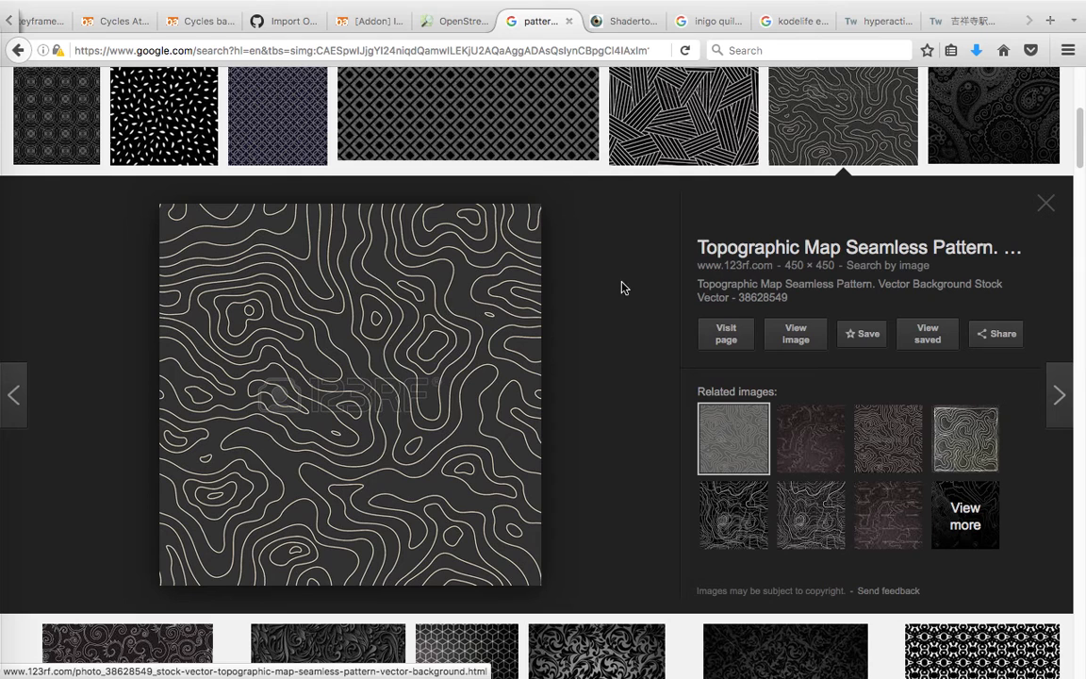
{"action": "left_click", "coordinate": [1045, 209]}
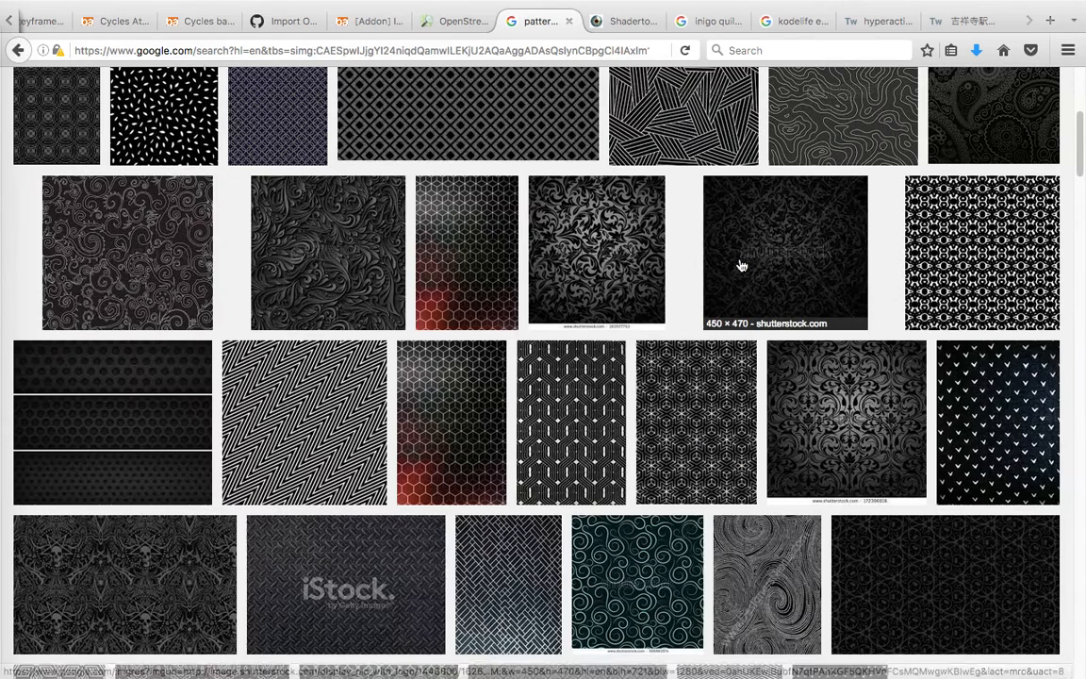
Browse further down the pattern results and preview the Seamless Pattern With Snakes image.
{"action": "scroll", "coordinate": [741, 264], "scroll_direction": "down", "scroll_amount": 1}
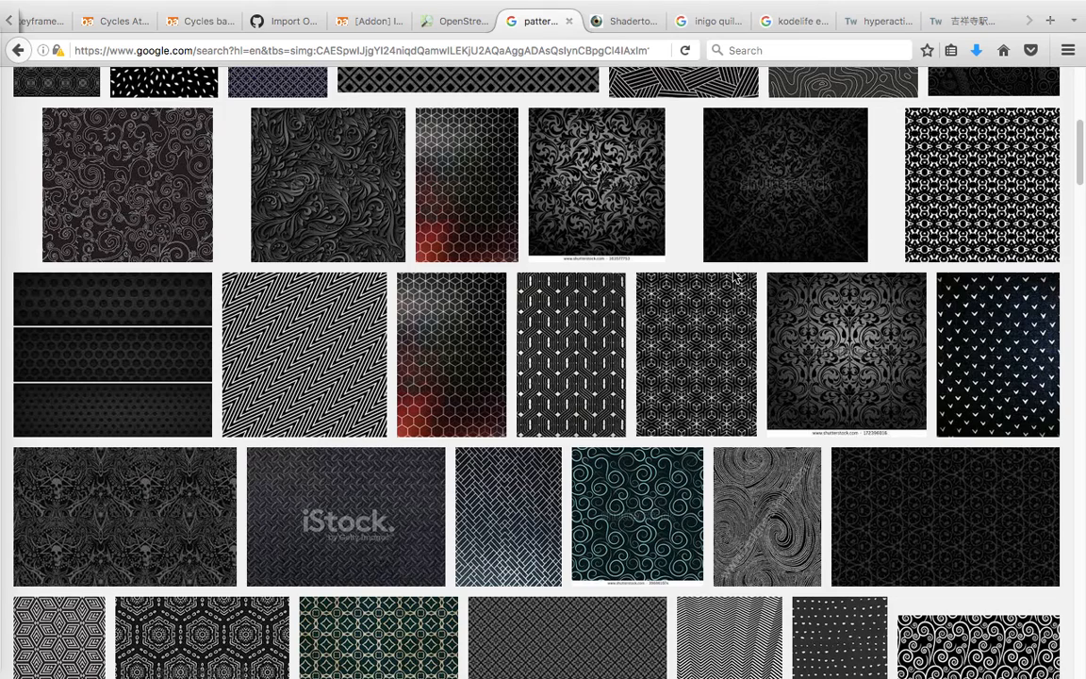
{"action": "scroll", "coordinate": [734, 277], "scroll_direction": "down", "scroll_amount": 5}
{"action": "scroll", "coordinate": [734, 300], "scroll_direction": "down", "scroll_amount": 2}
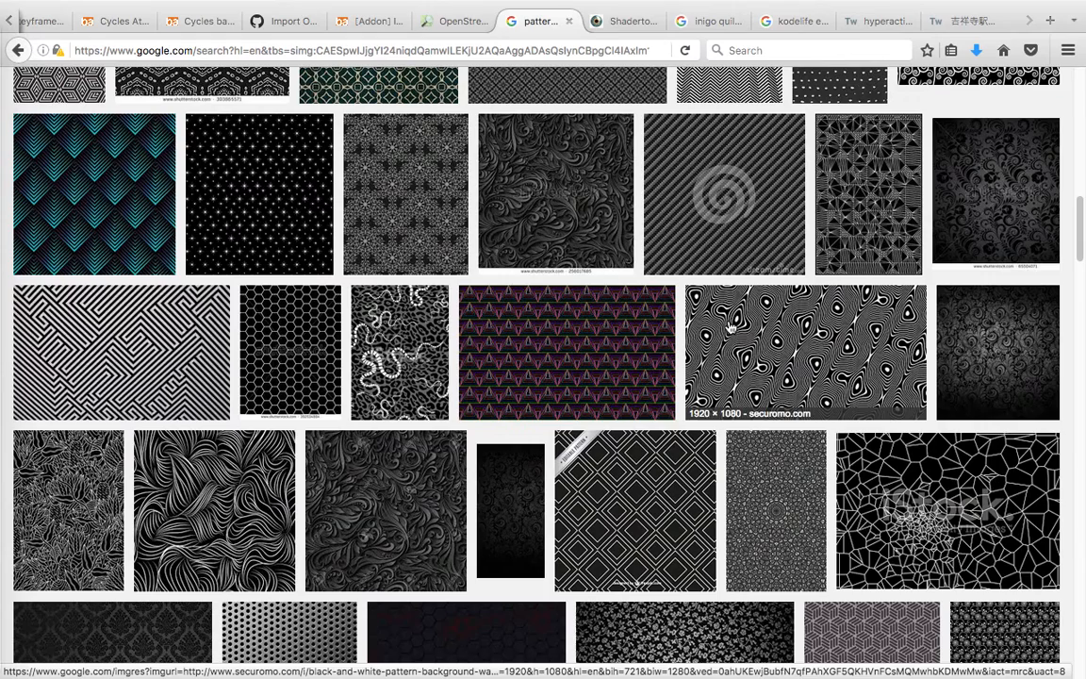
{"action": "left_click", "coordinate": [398, 340]}
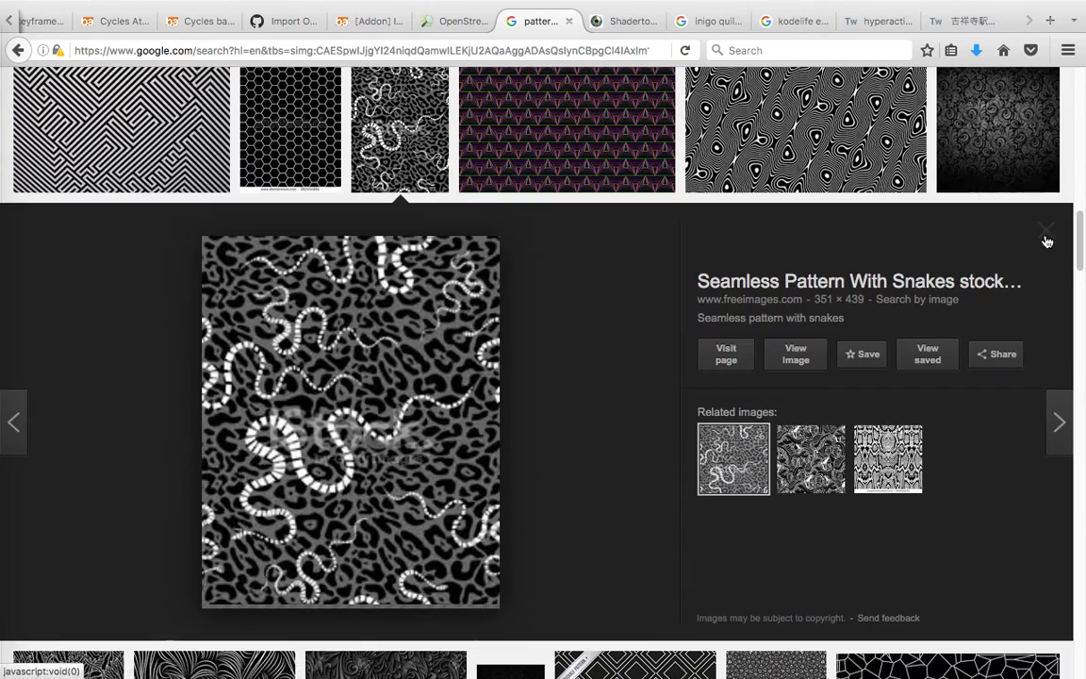
{"action": "scroll", "coordinate": [621, 338], "scroll_direction": "down", "scroll_amount": 8}
{"action": "scroll", "coordinate": [620, 337], "scroll_direction": "down", "scroll_amount": 2}
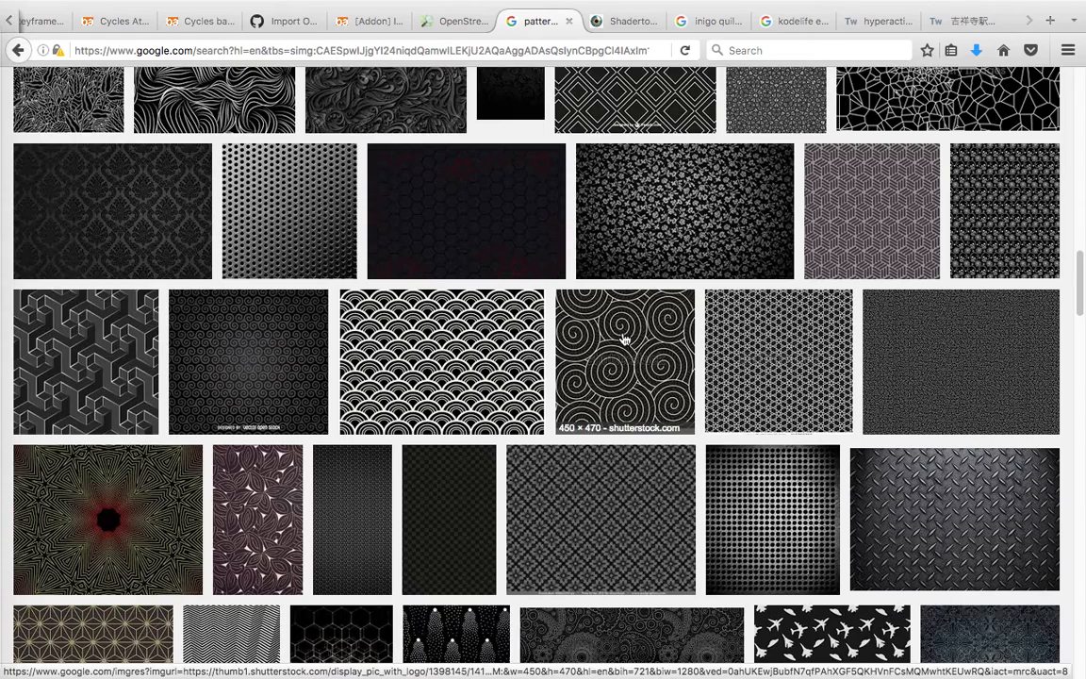
{"action": "scroll", "coordinate": [713, 307], "scroll_direction": "down", "scroll_amount": 1}
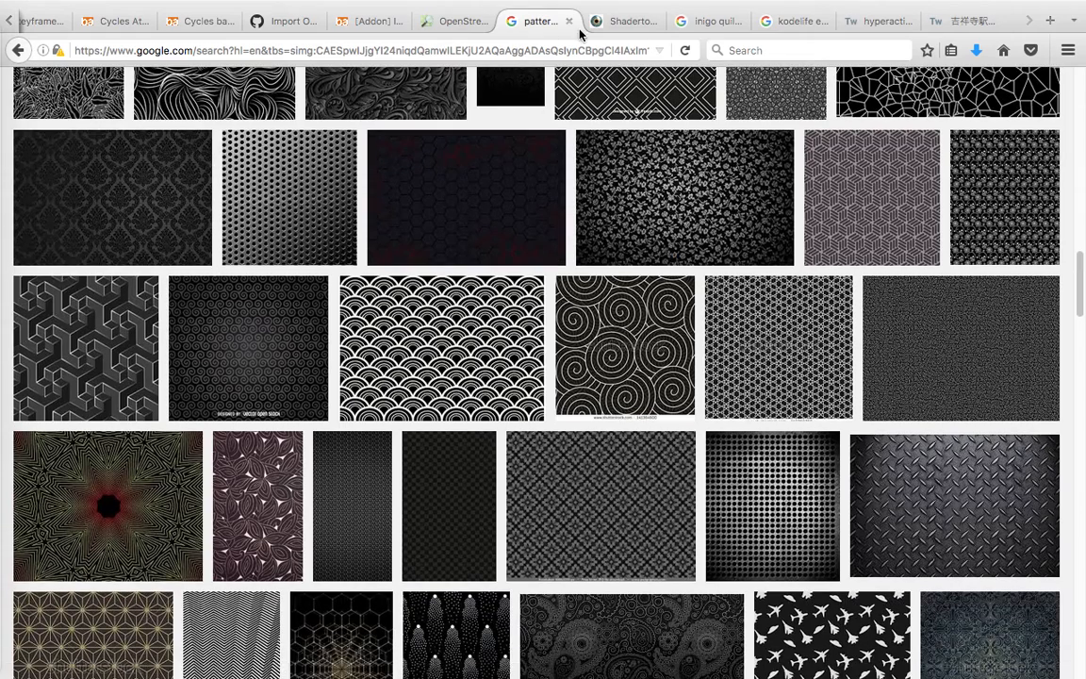
Close the browser tabs holding the pattern image results and the Shadertoy site.
{"action": "key", "text": "ctrl+Left"}
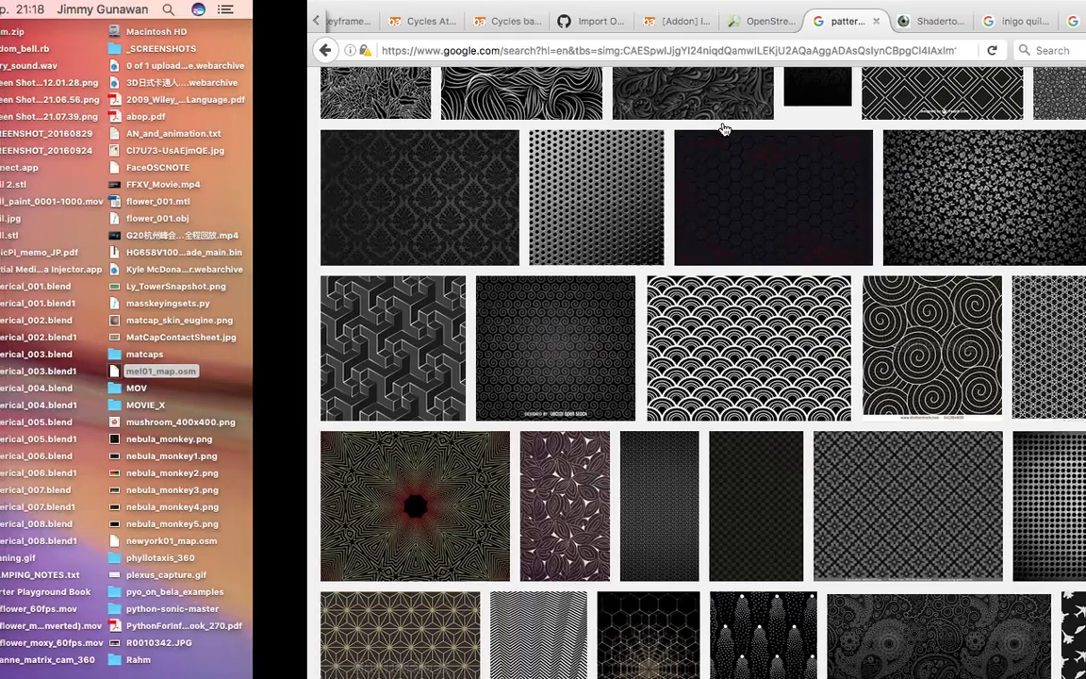
{"action": "key", "text": "ctrl+Right"}
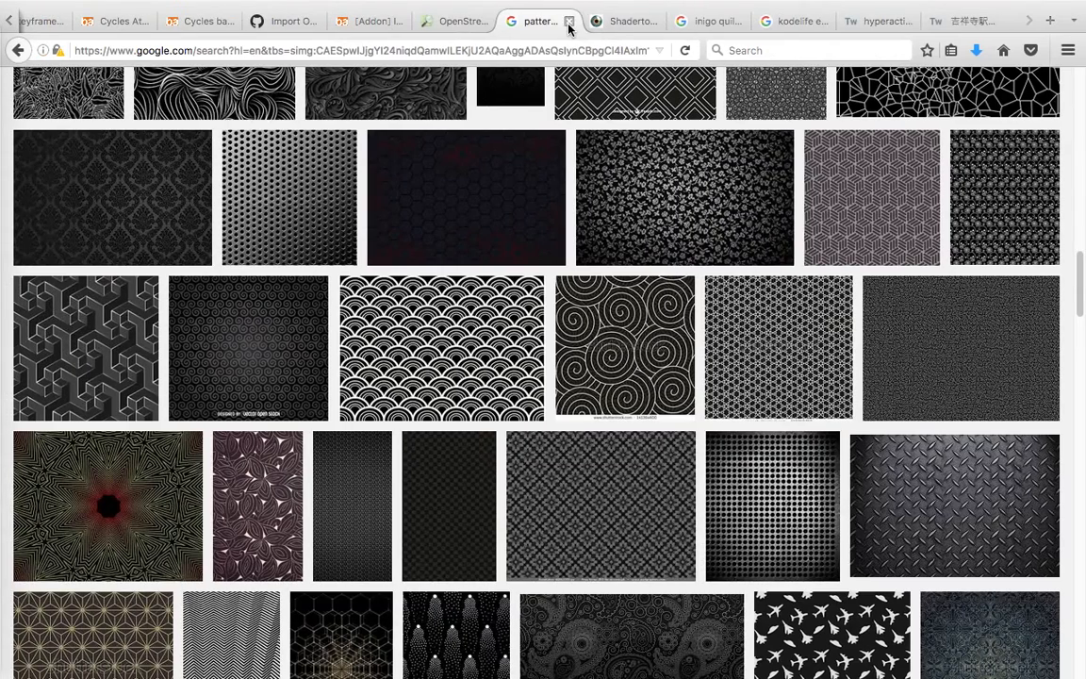
{"action": "left_click", "coordinate": [569, 21]}
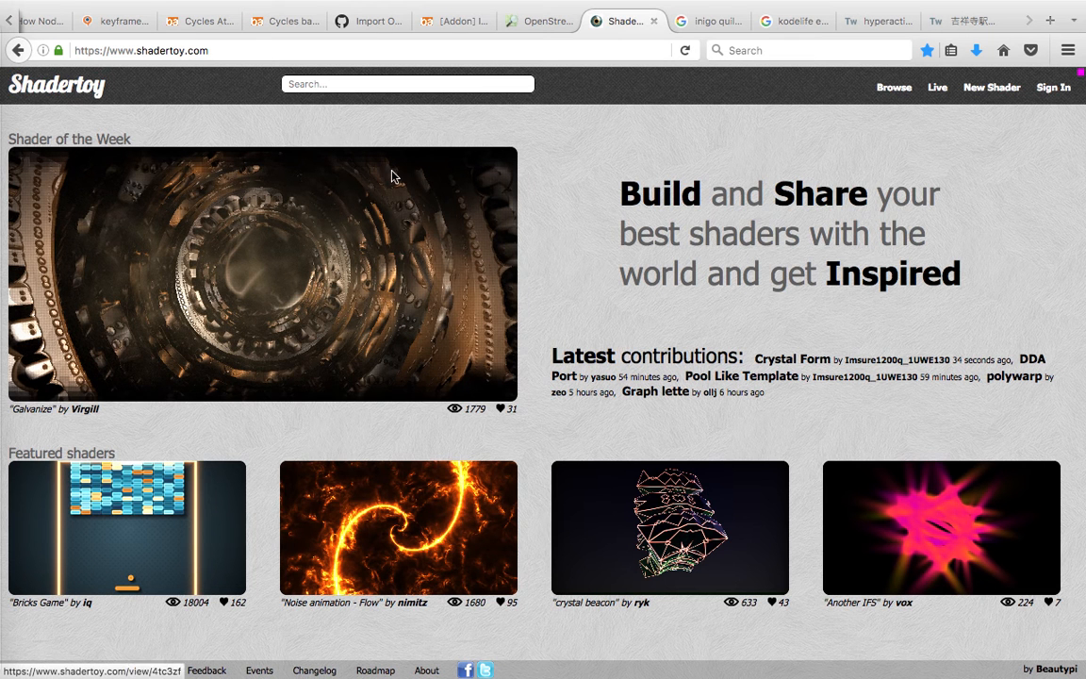
{"action": "left_click", "coordinate": [655, 22]}
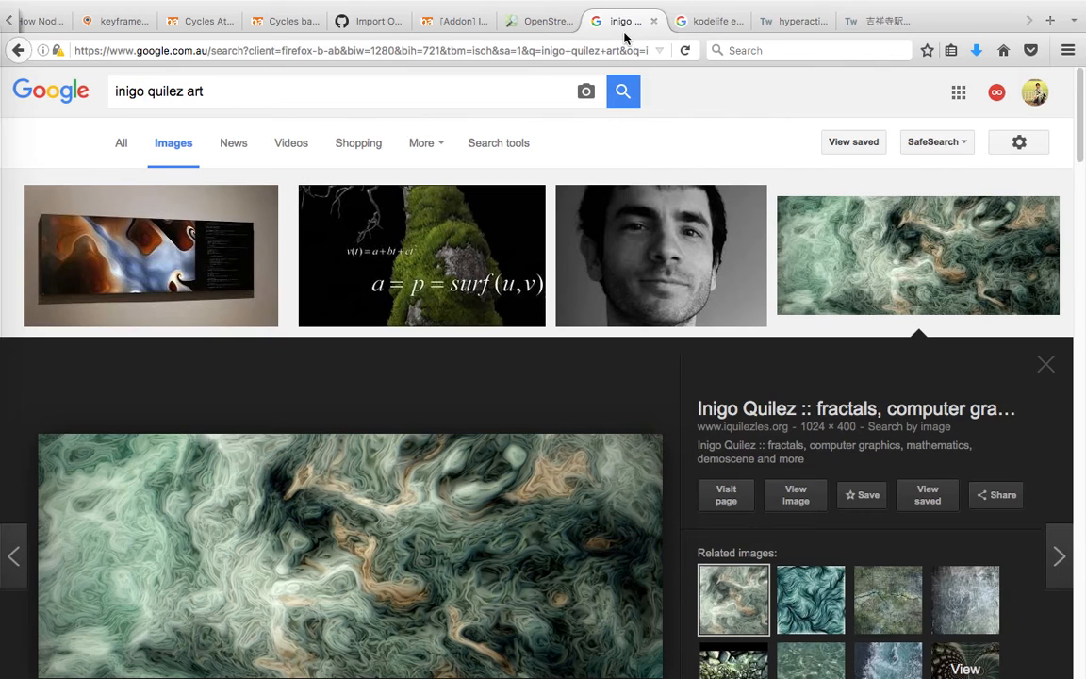
Examine the "inigo quilez art" image results and close the enlarged preview of the green swirling artwork.
{"action": "left_click", "coordinate": [138, 92]}
{"action": "left_click_drag", "start_coordinate": [131, 91], "coordinate": [240, 104]}
{"action": "left_click", "coordinate": [227, 92]}
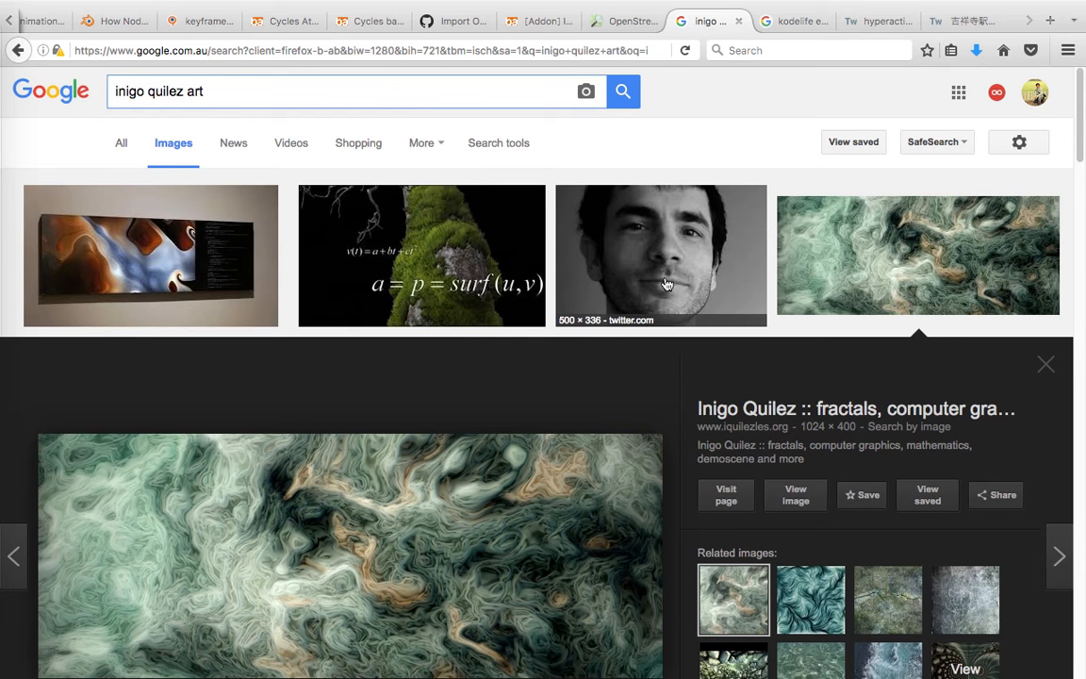
{"action": "scroll", "coordinate": [696, 287], "scroll_direction": "down", "scroll_amount": 2}
{"action": "scroll", "coordinate": [681, 431], "scroll_direction": "down", "scroll_amount": 5}
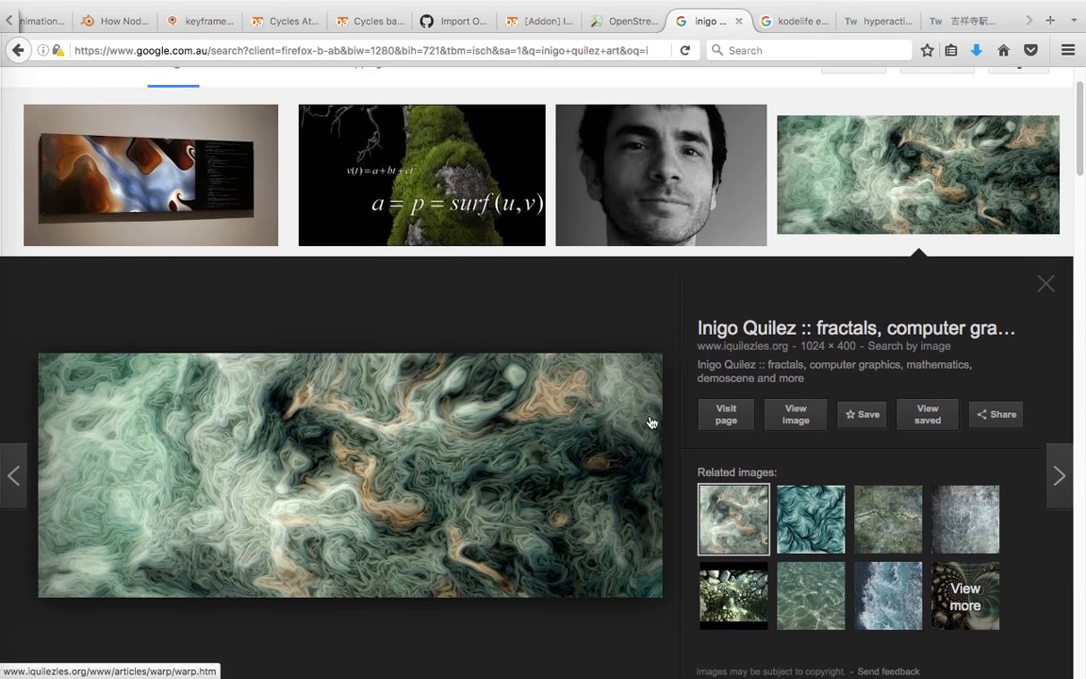
{"action": "scroll", "coordinate": [716, 405], "scroll_direction": "down", "scroll_amount": 2}
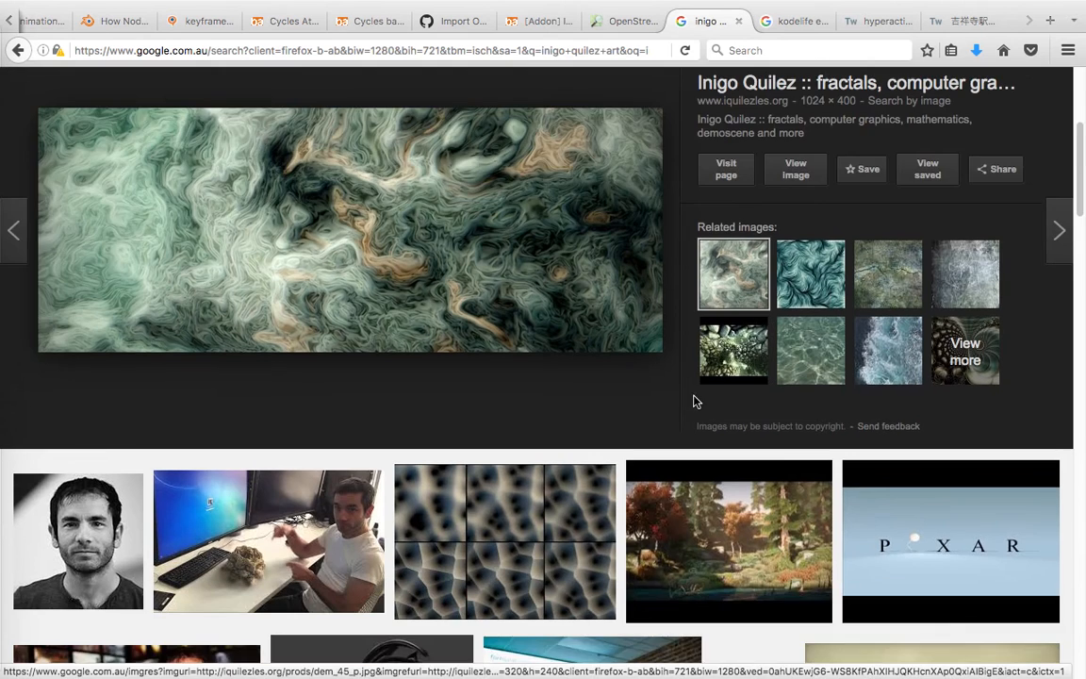
{"action": "scroll", "coordinate": [603, 382], "scroll_direction": "down", "scroll_amount": 5}
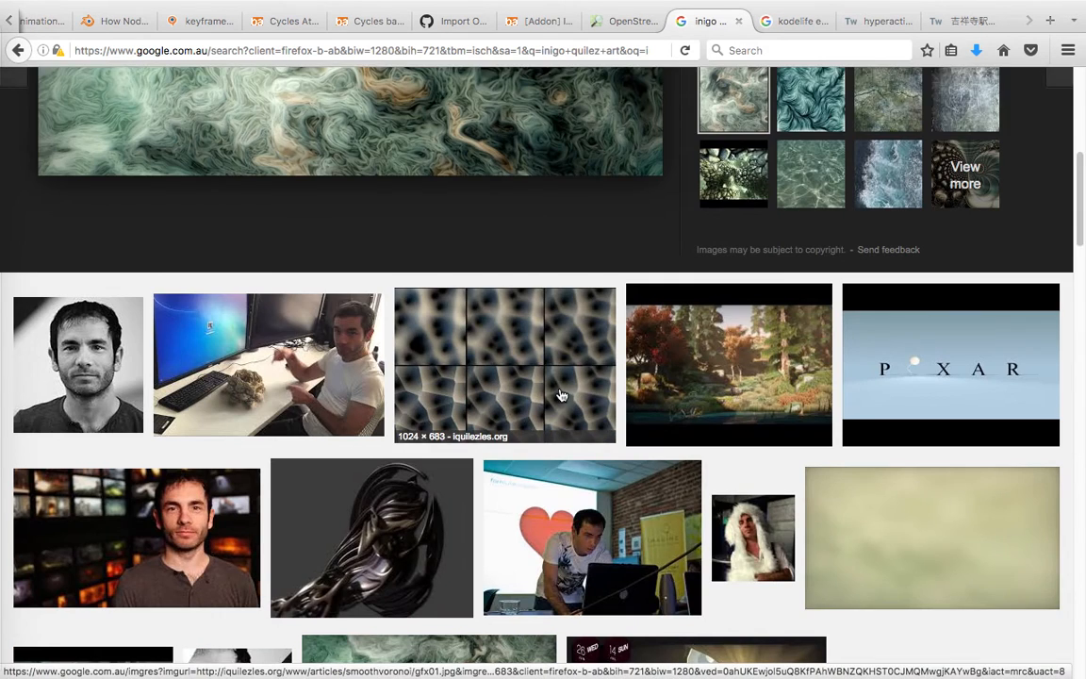
{"action": "scroll", "coordinate": [561, 395], "scroll_direction": "down", "scroll_amount": 4}
{"action": "scroll", "coordinate": [574, 391], "scroll_direction": "down", "scroll_amount": 4}
{"action": "scroll", "coordinate": [591, 417], "scroll_direction": "down", "scroll_amount": 6}
{"action": "scroll", "coordinate": [679, 407], "scroll_direction": "down", "scroll_amount": 5}
{"action": "scroll", "coordinate": [675, 396], "scroll_direction": "down", "scroll_amount": 3}
{"action": "scroll", "coordinate": [667, 388], "scroll_direction": "down", "scroll_amount": 2}
{"action": "scroll", "coordinate": [665, 391], "scroll_direction": "up", "scroll_amount": 8}
{"action": "scroll", "coordinate": [660, 401], "scroll_direction": "down", "scroll_amount": 10}
{"action": "scroll", "coordinate": [660, 401], "scroll_direction": "up", "scroll_amount": 15}
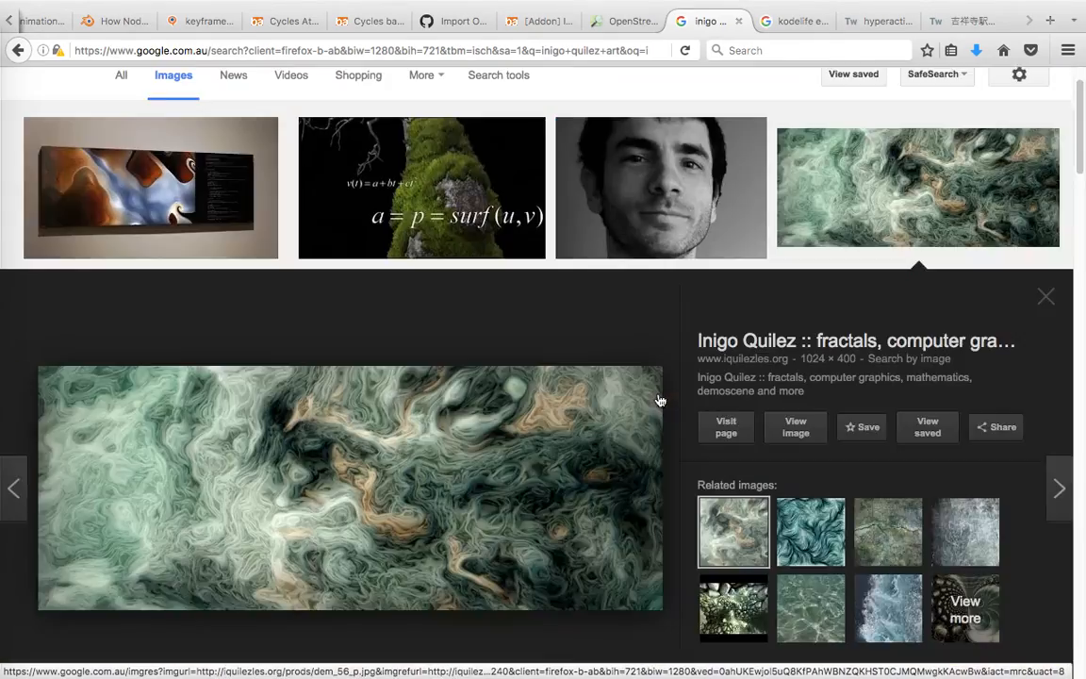
{"action": "scroll", "coordinate": [660, 401], "scroll_direction": "up", "scroll_amount": 2}
{"action": "left_click", "coordinate": [815, 262]}
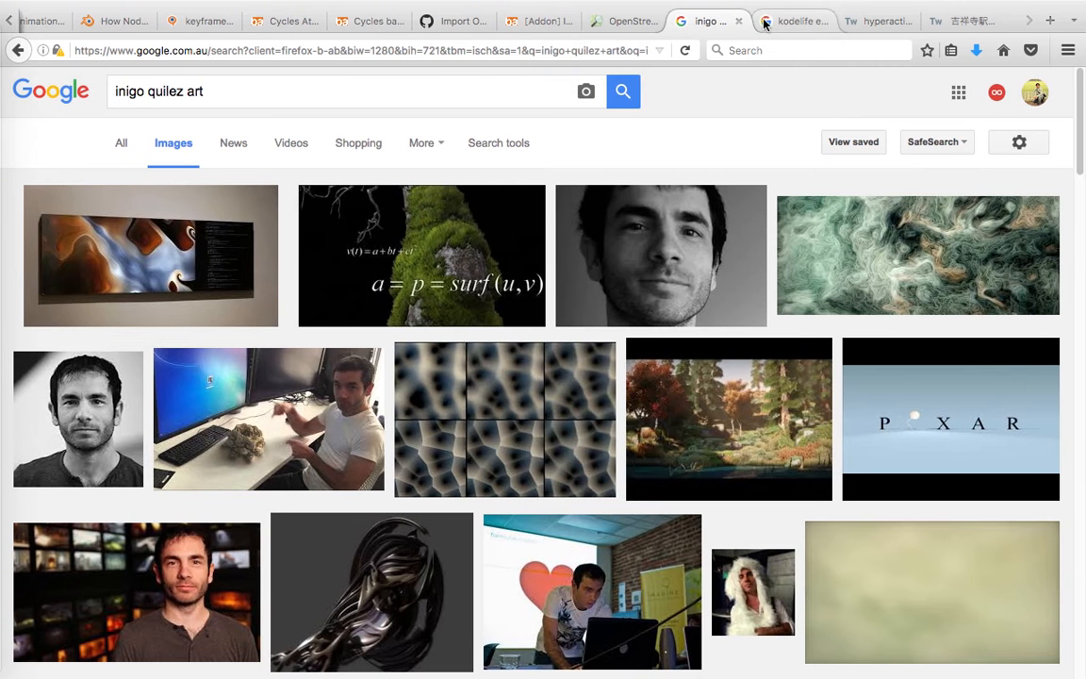
Close the kodelife search tab and the two tabs that follow it, leaving the inigo quilez results open.
{"action": "middle_click", "coordinate": [788, 28]}
{"action": "left_click", "coordinate": [794, 26]}
{"action": "left_click", "coordinate": [863, 26]}
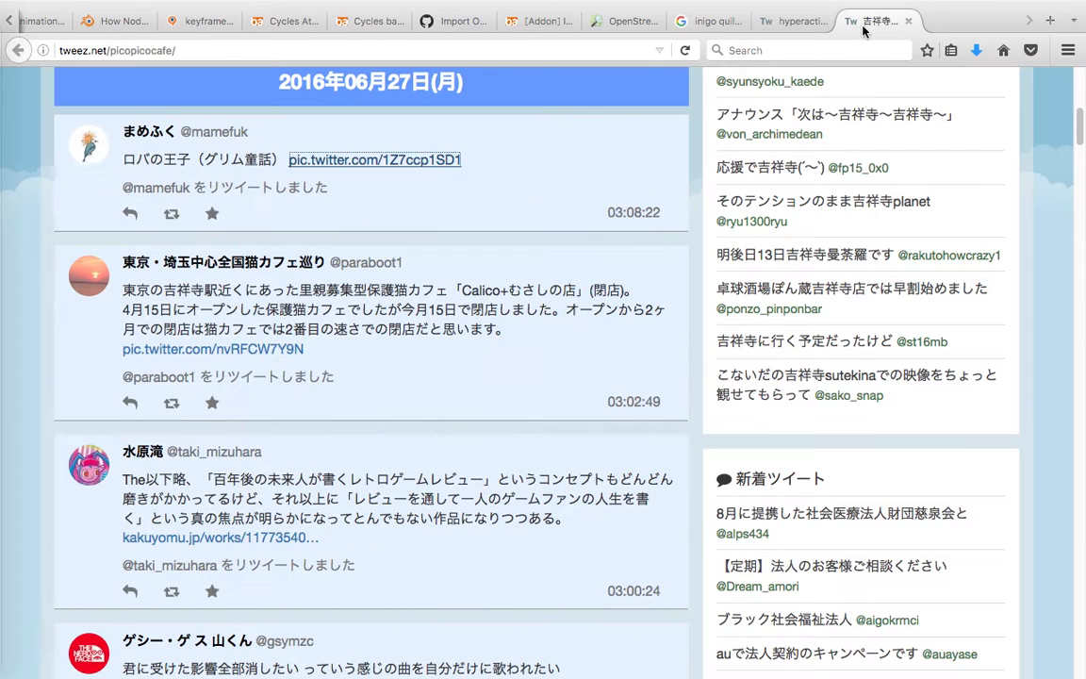
{"action": "middle_click", "coordinate": [888, 31]}
{"action": "middle_click", "coordinate": [888, 31]}
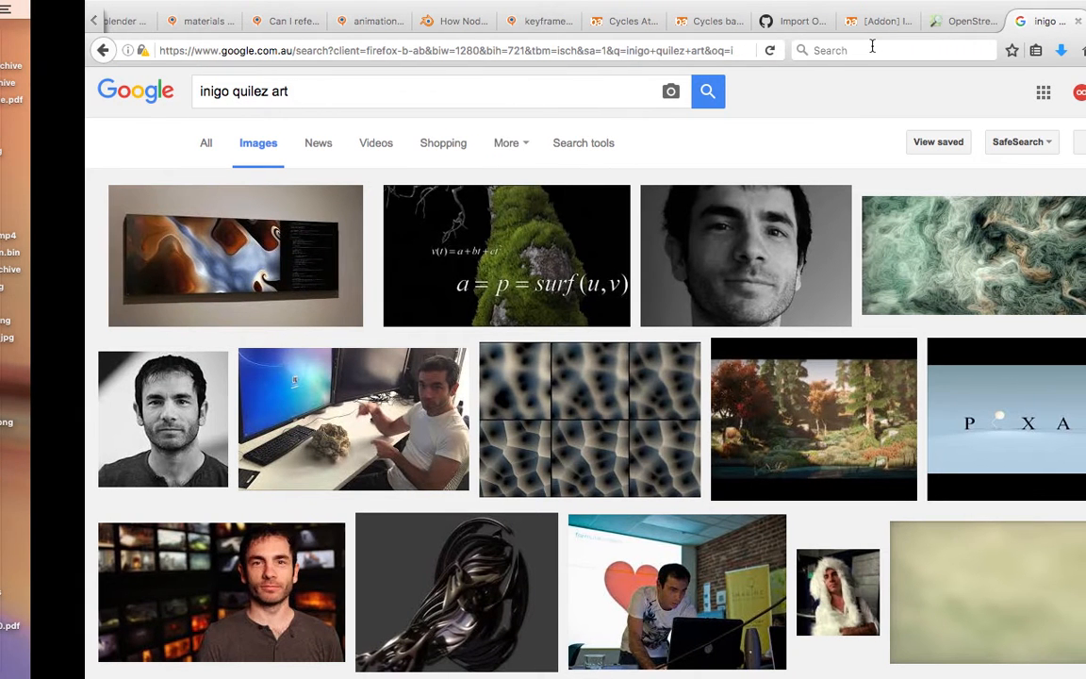
Switch to Blender and play the animation of the rendered arc-tile pattern.
{"action": "key", "text": "ctrl+Right"}
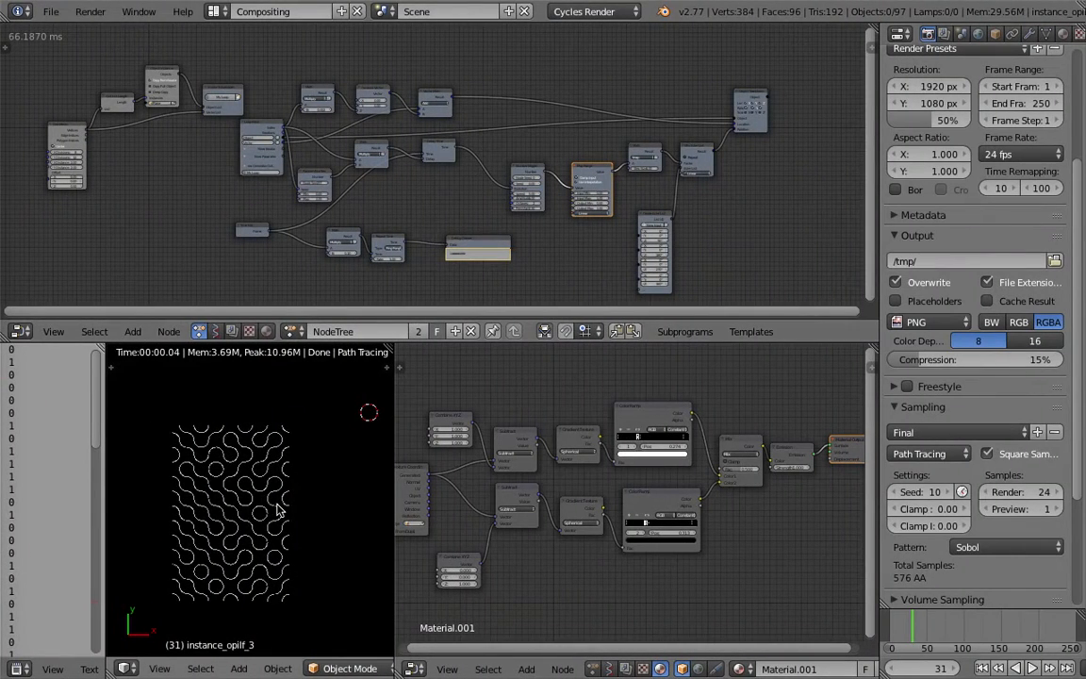
{"action": "middle_click_drag", "start_coordinate": [278, 510], "coordinate": [302, 504], "text": "shift"}
{"action": "scroll", "coordinate": [301, 504], "scroll_direction": "up", "scroll_amount": 1}
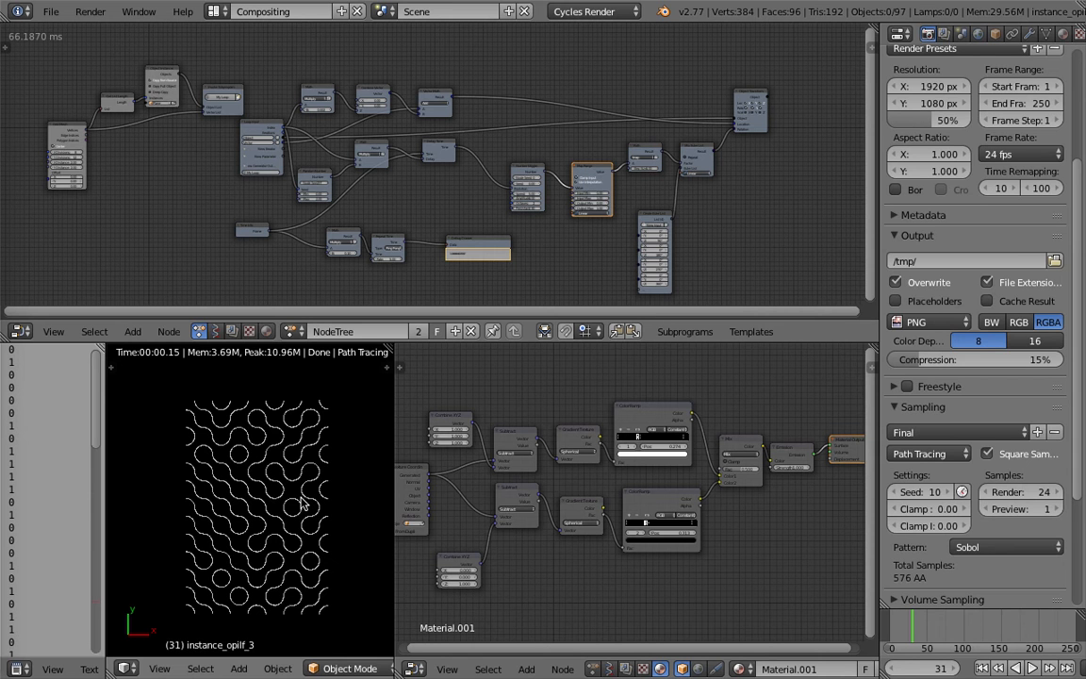
{"action": "middle_click_drag", "start_coordinate": [553, 406], "coordinate": [520, 388]}
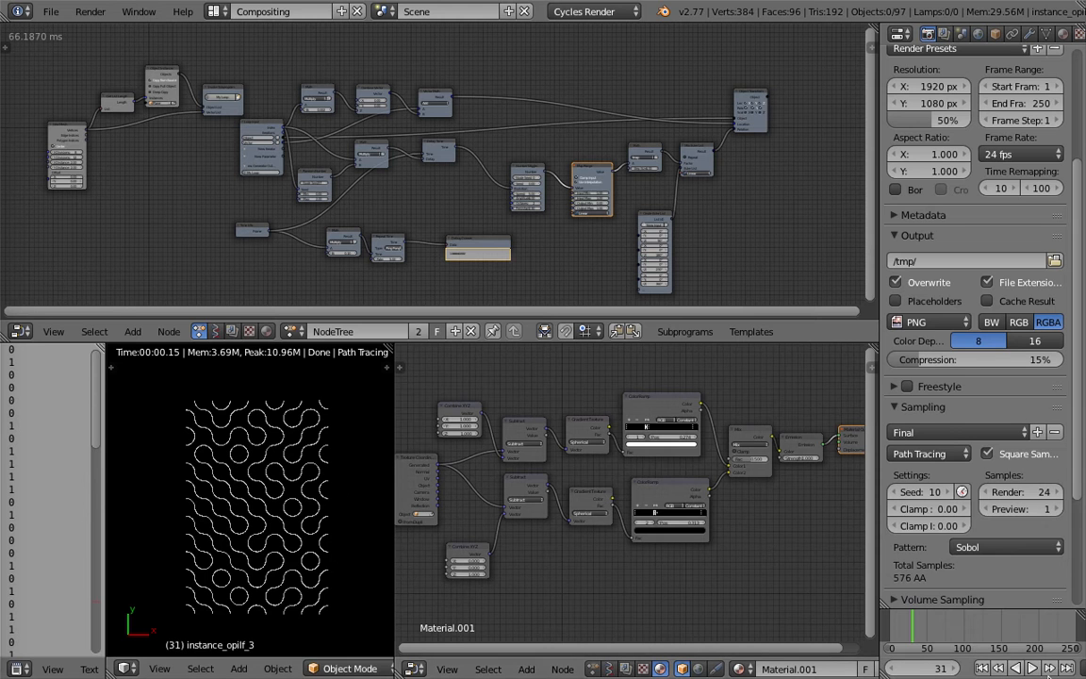
{"action": "left_click", "coordinate": [1031, 668]}
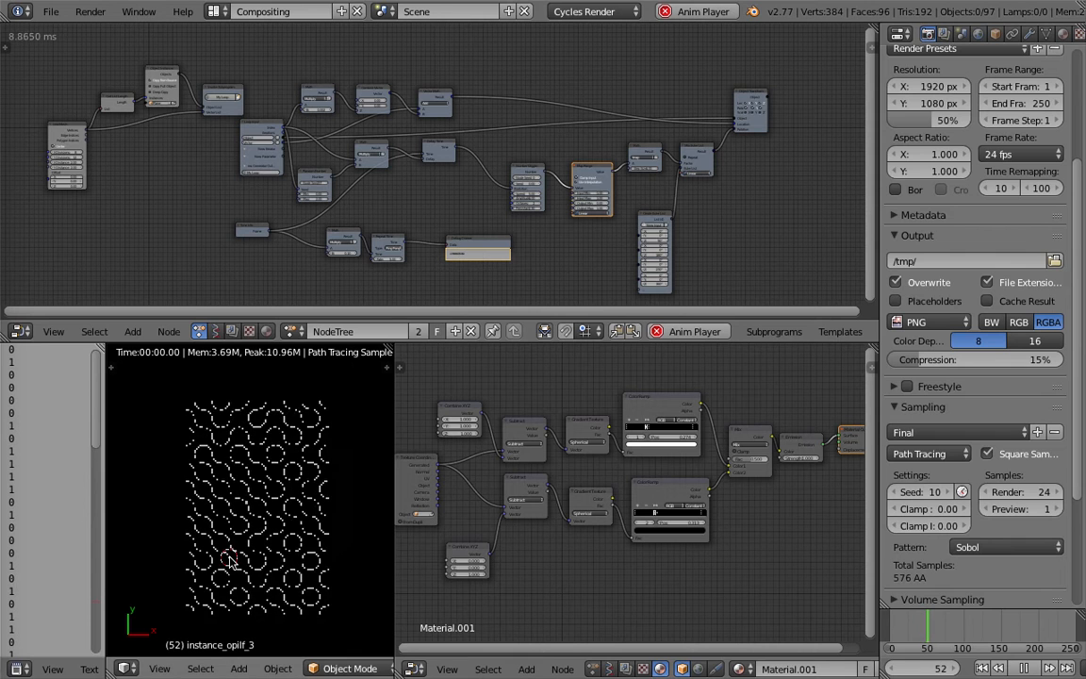
Maximize the 3D view and compare the tile grid in Solid and Rendered viewport shading.
{"action": "key", "text": "ctrl+Up"}
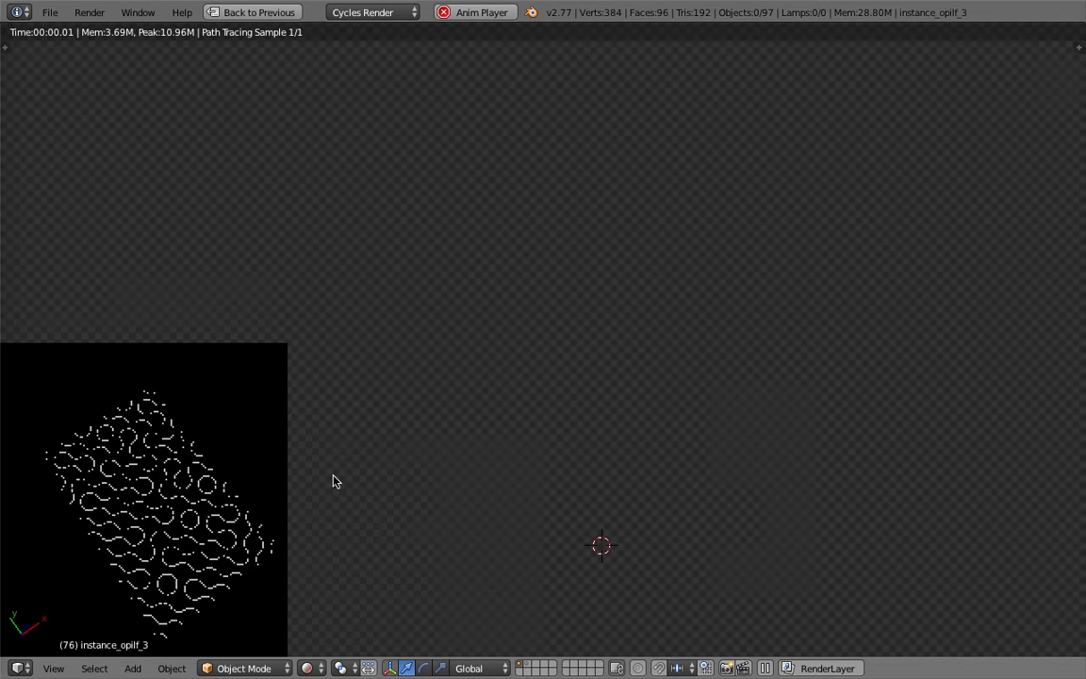
{"action": "left_click", "coordinate": [303, 668]}
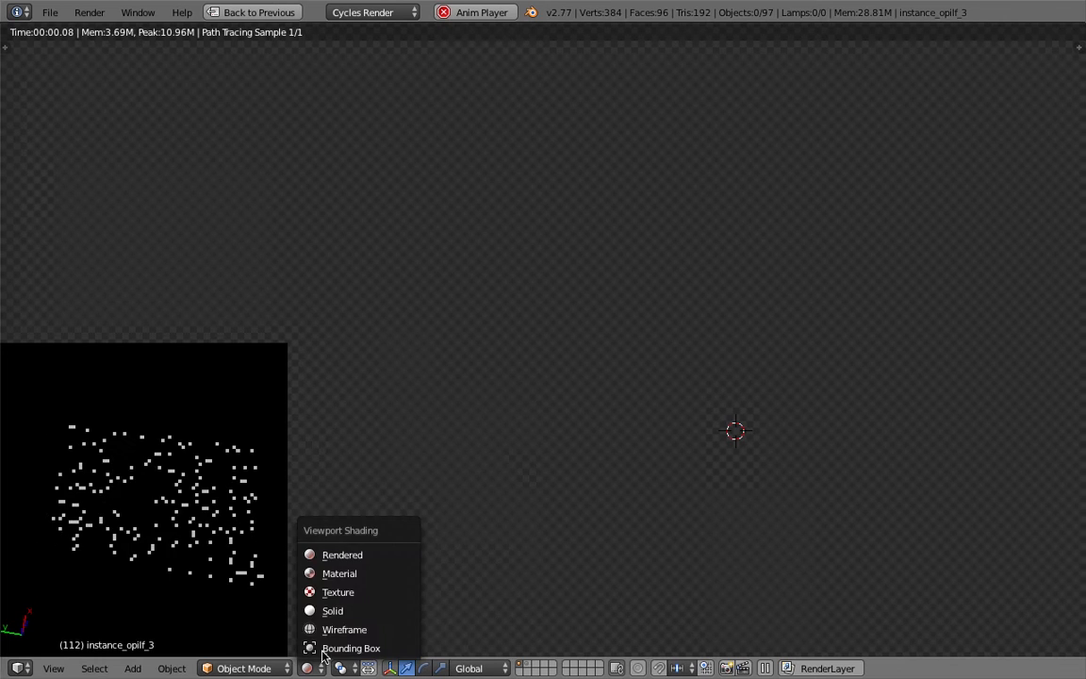
{"action": "left_click", "coordinate": [327, 609]}
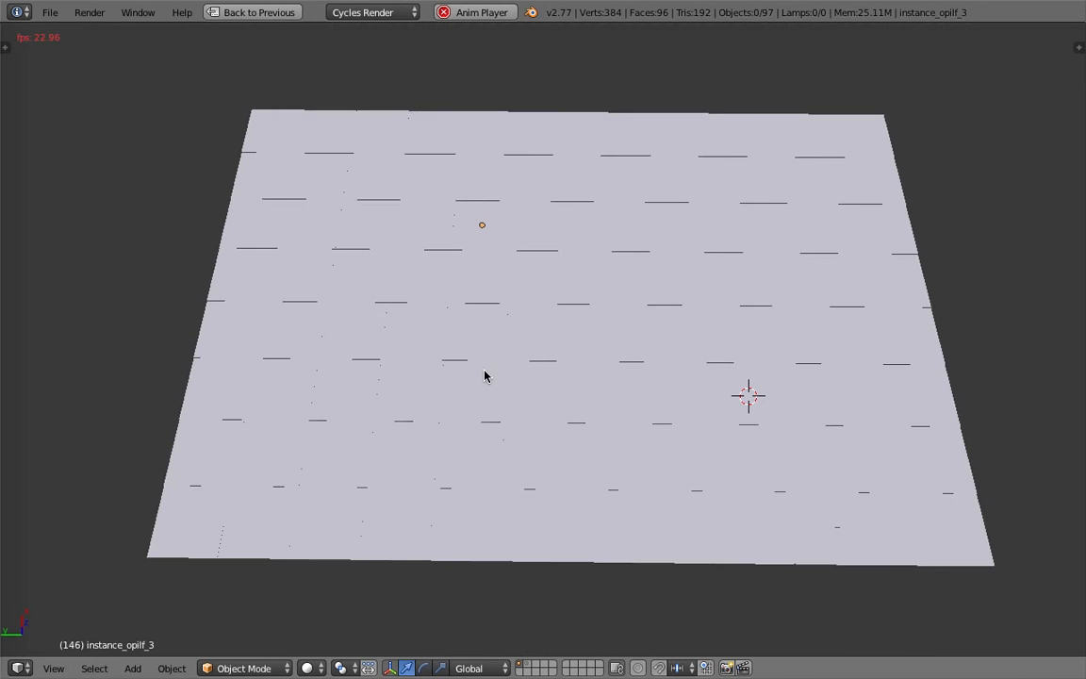
{"action": "left_click", "coordinate": [307, 668]}
{"action": "left_click", "coordinate": [362, 555]}
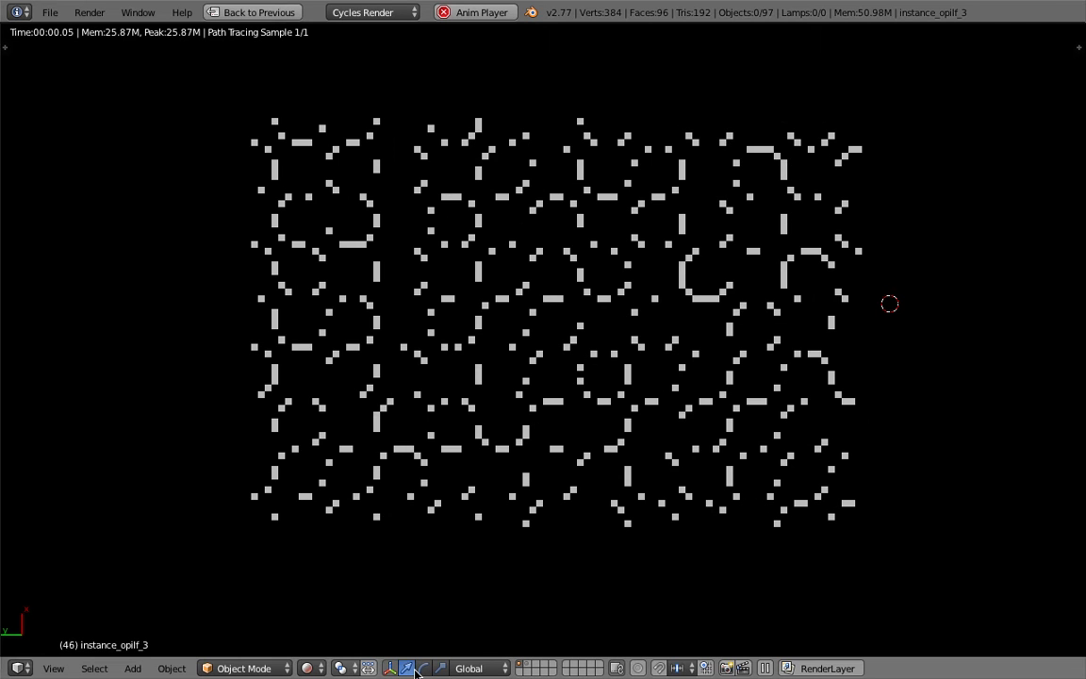
Isolate the single source tile from the instanced grid and preview it in Rendered viewport shading.
{"action": "left_click", "coordinate": [344, 667]}
{"action": "left_click", "coordinate": [340, 615]}
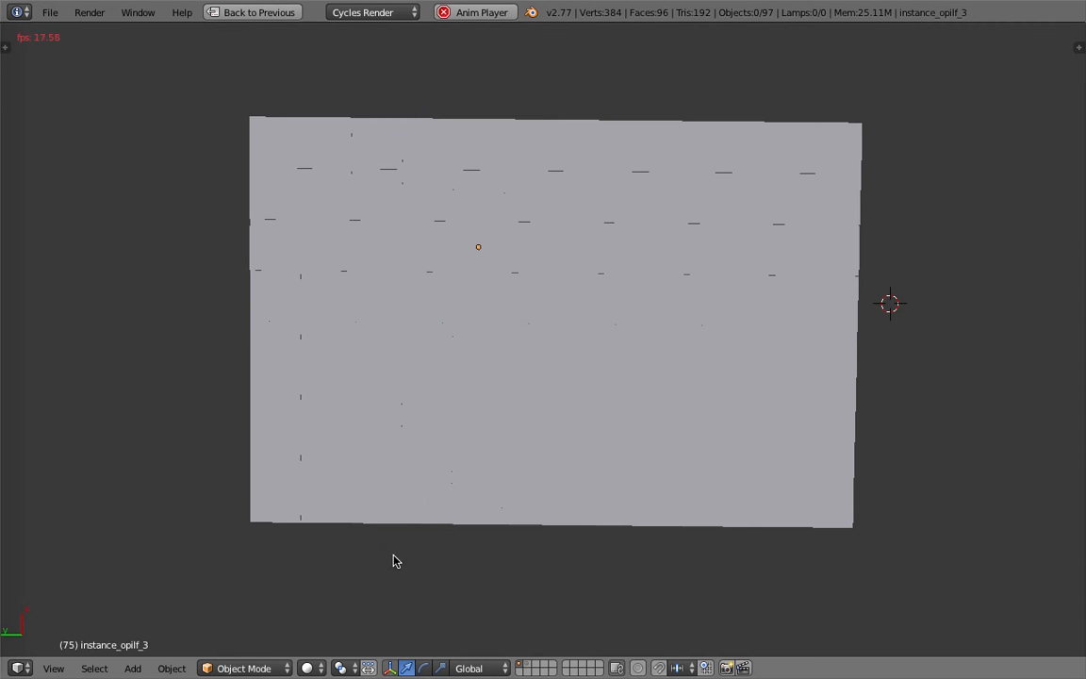
{"action": "right_click", "coordinate": [442, 414]}
{"action": "scroll", "coordinate": [485, 387], "scroll_direction": "up", "scroll_amount": 2}
{"action": "key", "text": "z"}
{"action": "scroll", "coordinate": [497, 384], "scroll_direction": "down", "scroll_amount": 1}
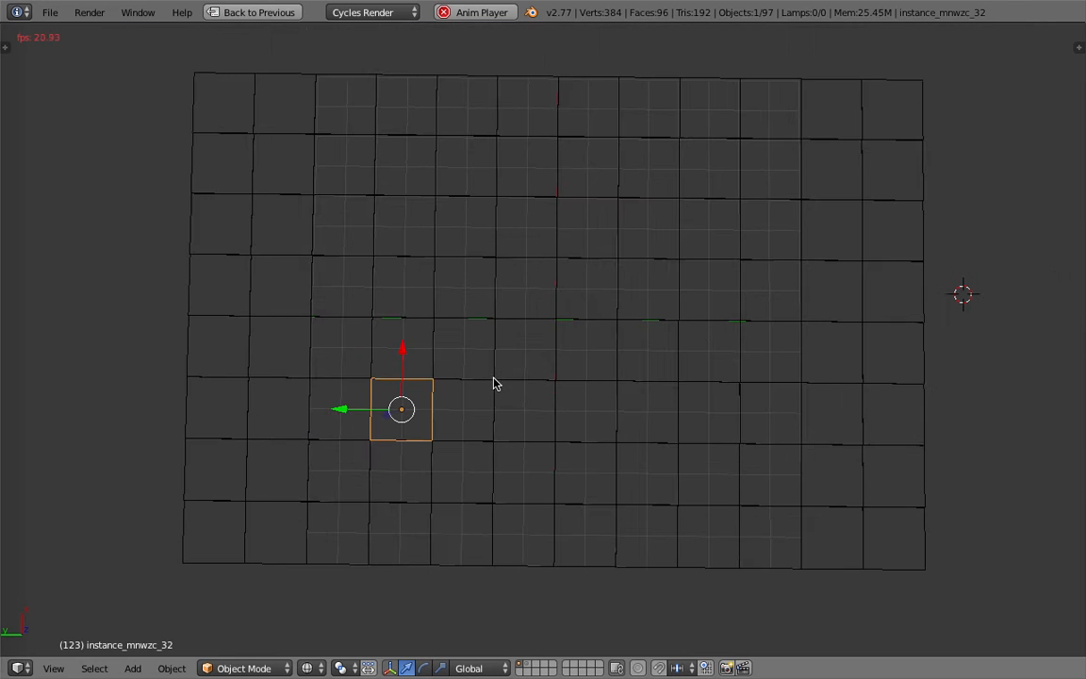
{"action": "left_click", "coordinate": [308, 668]}
{"action": "left_click", "coordinate": [364, 555]}
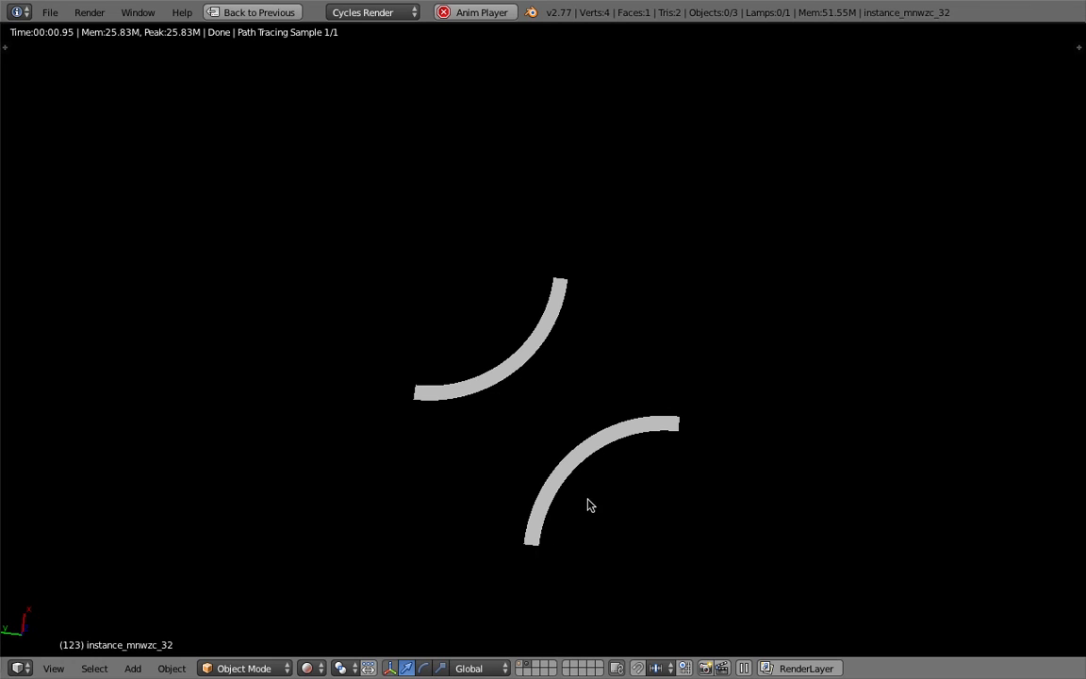
Return the viewport to Solid shading, bring back the layer with the instanced tile grid and preview it in Rendered shading.
{"action": "left_click", "coordinate": [311, 667]}
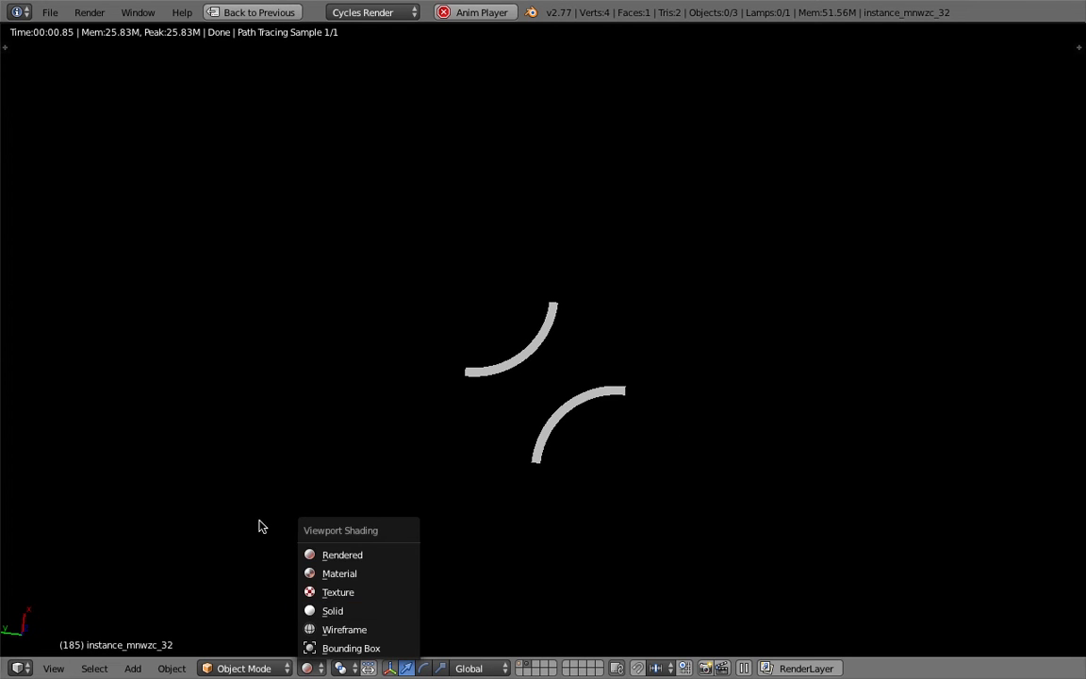
{"action": "left_click", "coordinate": [341, 610]}
{"action": "left_click", "coordinate": [310, 665]}
{"action": "left_click", "coordinate": [336, 402]}
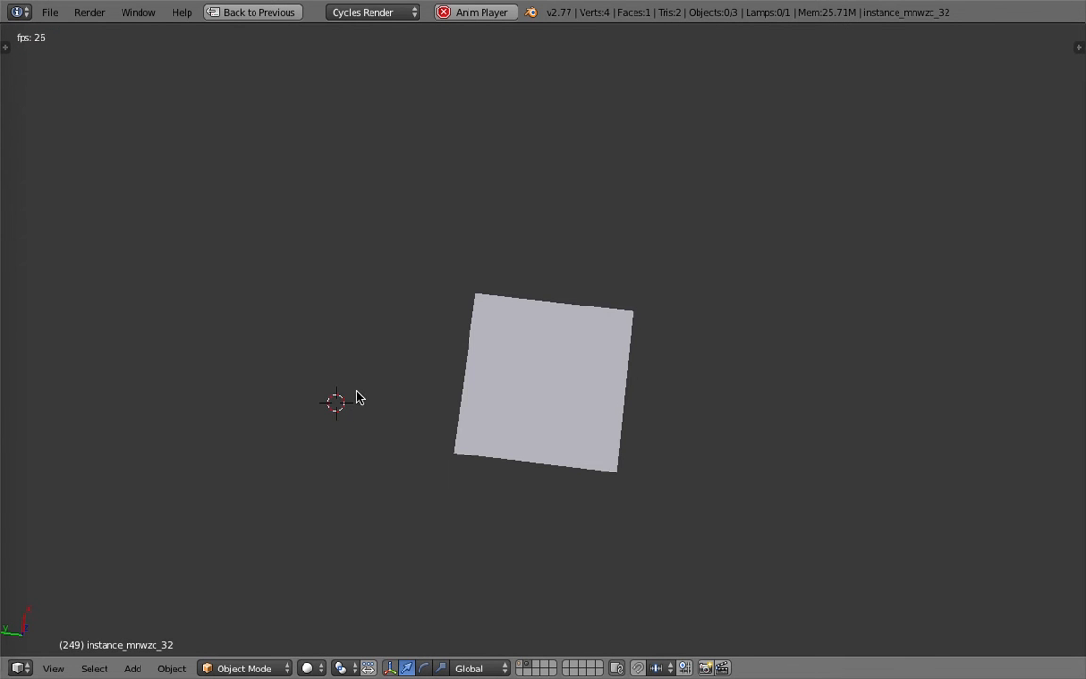
{"action": "left_click", "coordinate": [356, 392]}
{"action": "left_click", "coordinate": [308, 667]}
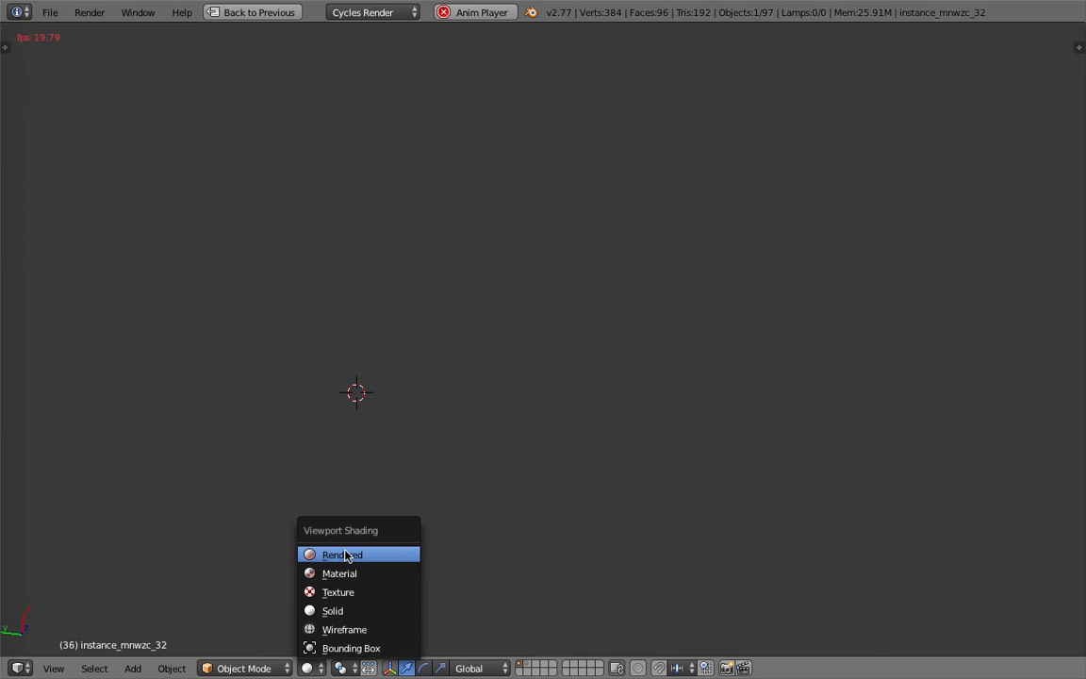
{"action": "left_click", "coordinate": [327, 555]}
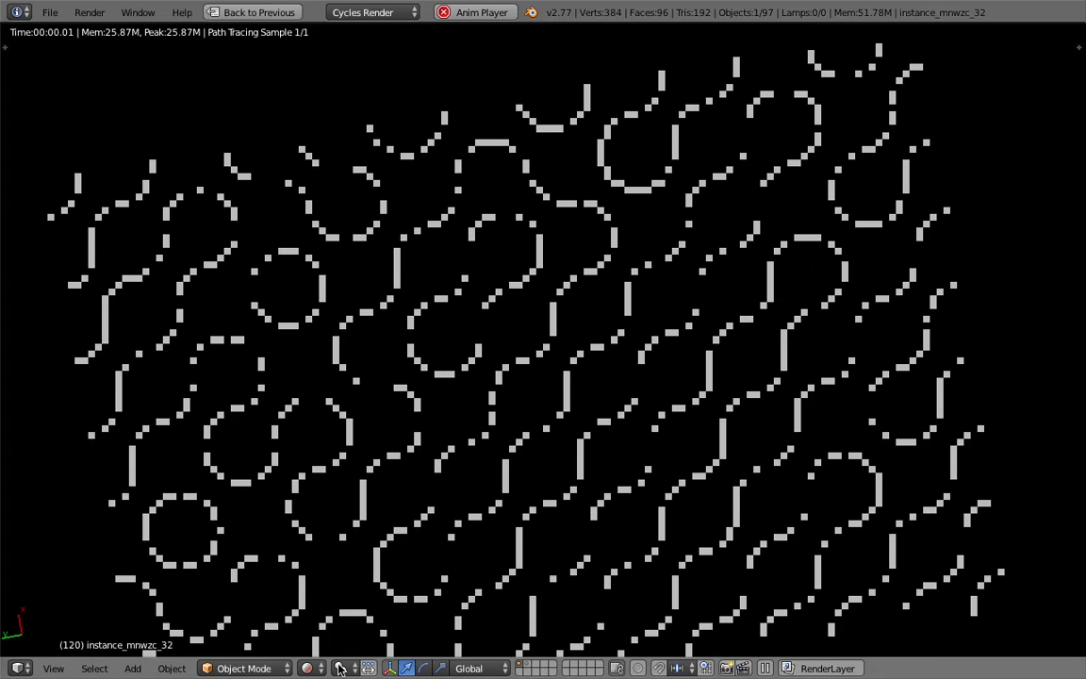
Stop the animation playback in Solid shading and examine the still arc-tile pattern up close in Rendered shading.
{"action": "left_click", "coordinate": [309, 668]}
{"action": "left_click", "coordinate": [308, 667]}
{"action": "left_click", "coordinate": [334, 612]}
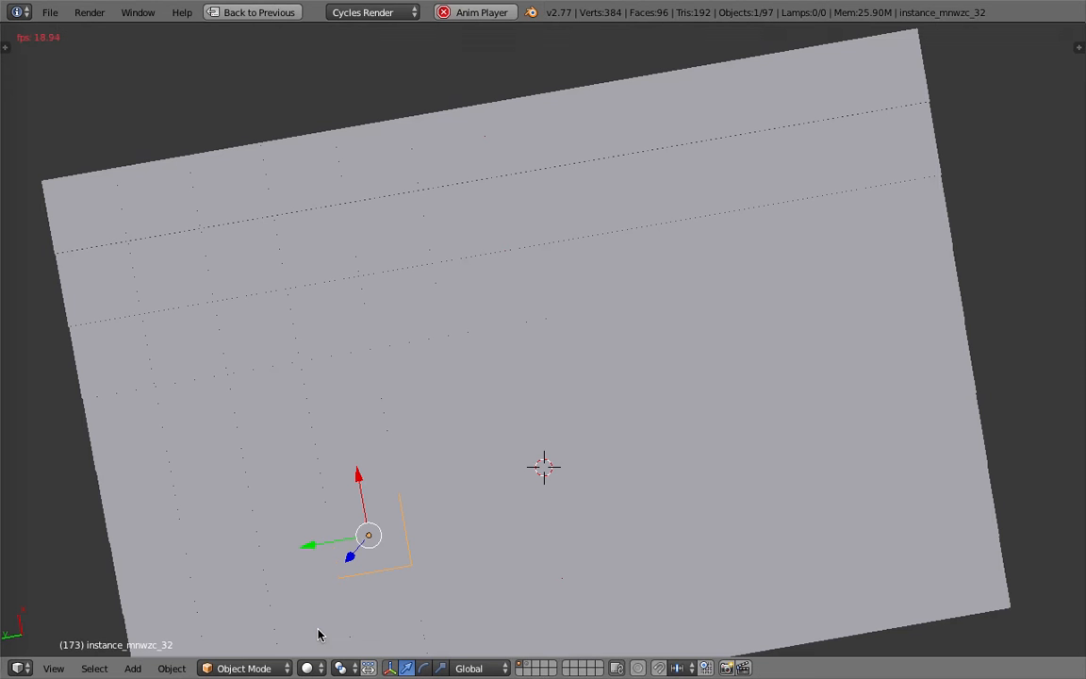
{"action": "left_click", "coordinate": [415, 454]}
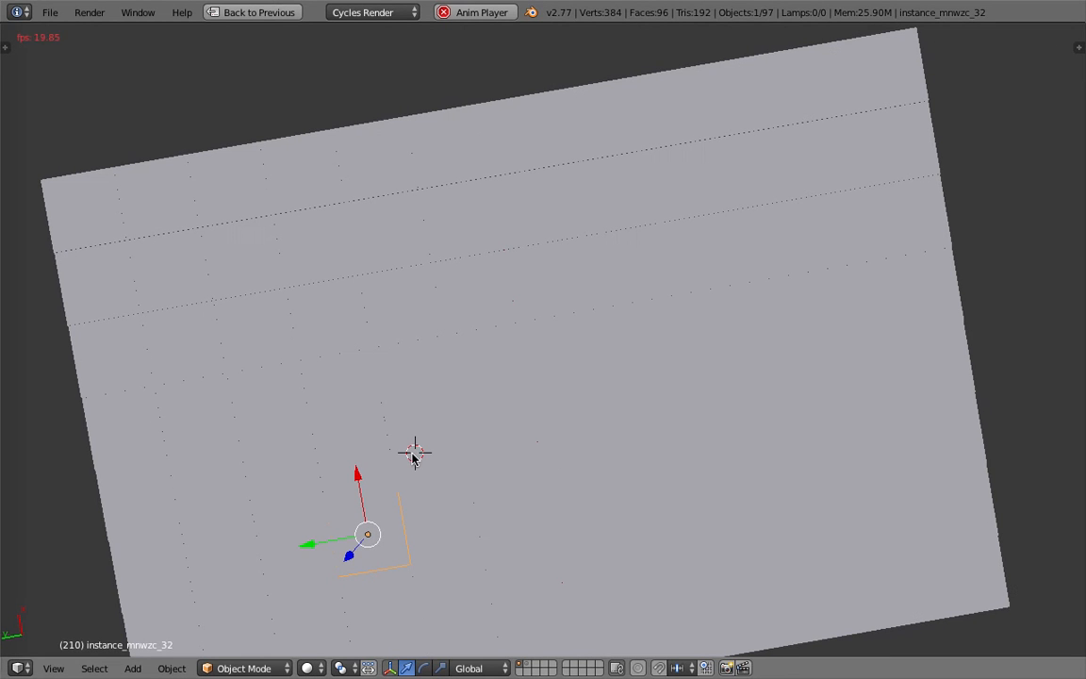
{"action": "key", "text": "alt+a"}
{"action": "middle_click_drag", "start_coordinate": [451, 446], "coordinate": [462, 400]}
{"action": "left_click", "coordinate": [318, 666]}
{"action": "left_click", "coordinate": [356, 554]}
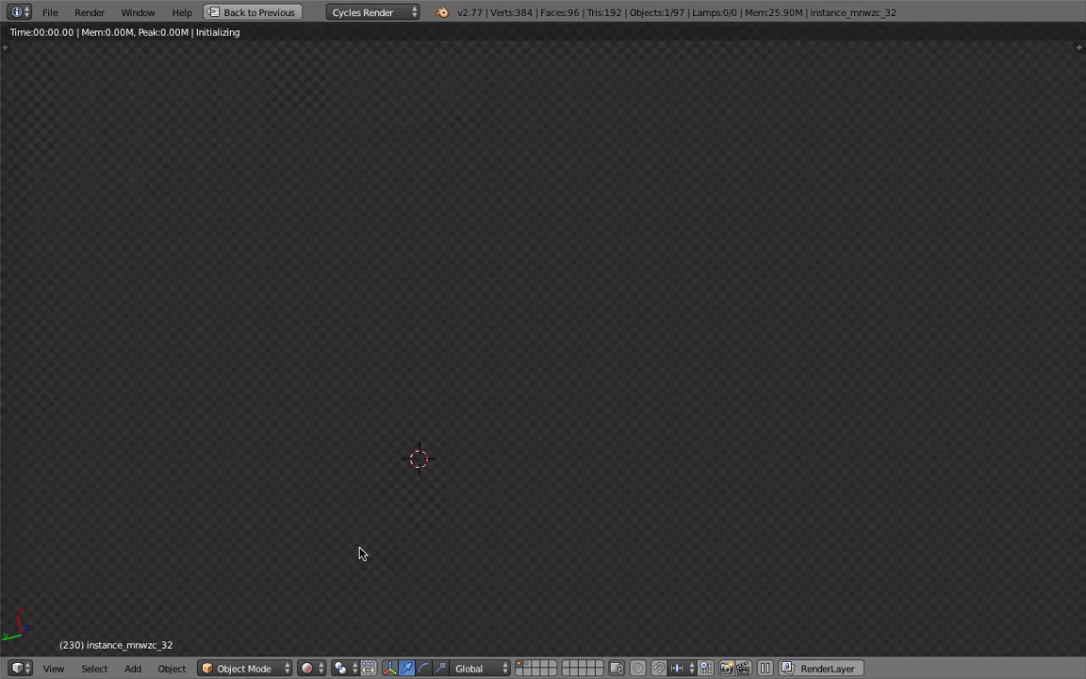
{"action": "scroll", "coordinate": [631, 504], "scroll_direction": "up", "scroll_amount": 2}
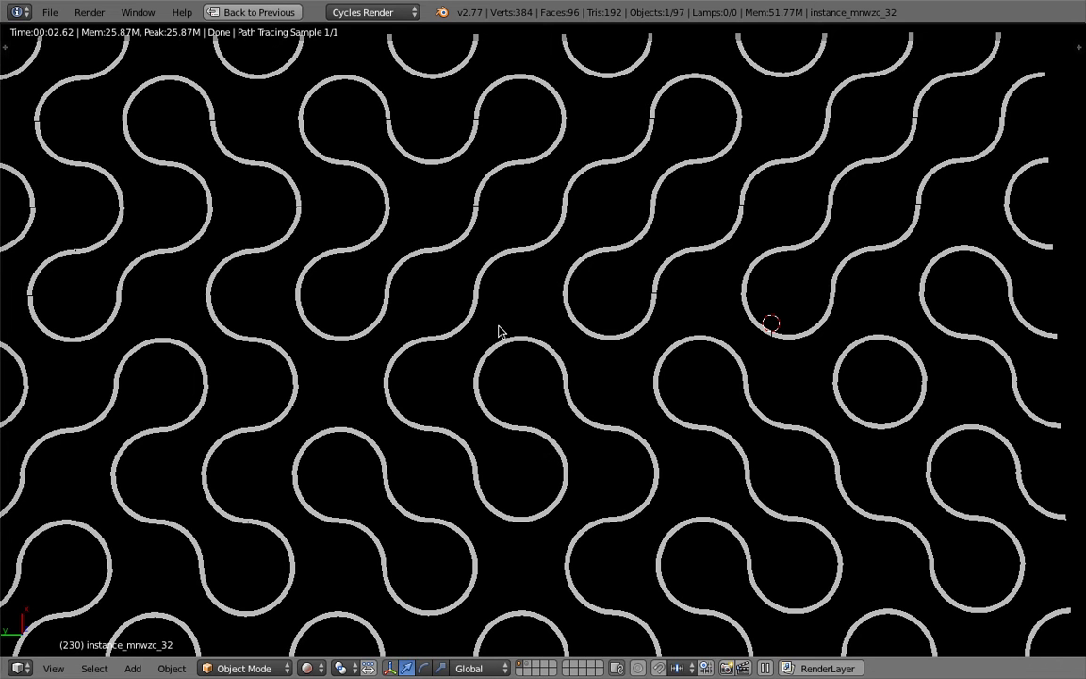
Set the viewport to Solid shading and restore the multi-editor layout from the maximized 3D view.
{"action": "left_click", "coordinate": [307, 668]}
{"action": "left_click", "coordinate": [377, 608]}
{"action": "scroll", "coordinate": [443, 396], "scroll_direction": "down", "scroll_amount": 4}
{"action": "left_click", "coordinate": [253, 13]}
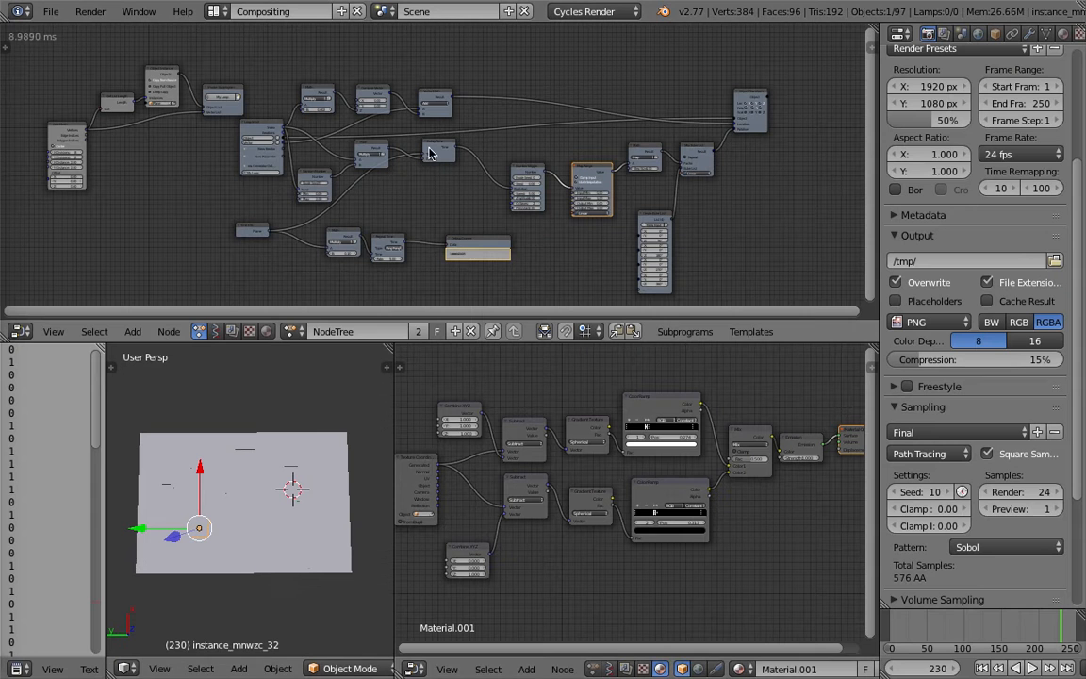
{"action": "left_click", "coordinate": [325, 392]}
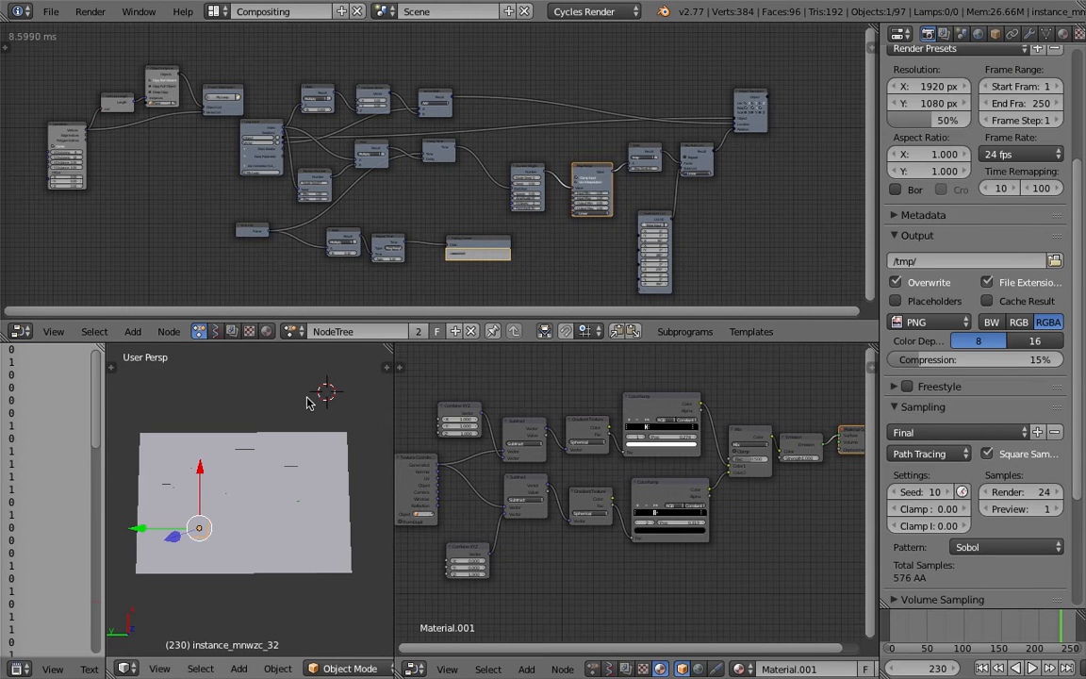
Show only the layer with the source tile and expand the 3D view over the adjacent material node editor.
{"action": "left_click", "coordinate": [305, 399]}
{"action": "key", "text": "1"}
{"action": "middle_click_drag", "start_coordinate": [268, 410], "coordinate": [283, 473], "text": "shift"}
{"action": "scroll", "coordinate": [286, 462], "scroll_direction": "up", "scroll_amount": 3}
{"action": "middle_click_drag", "start_coordinate": [267, 534], "coordinate": [282, 467]}
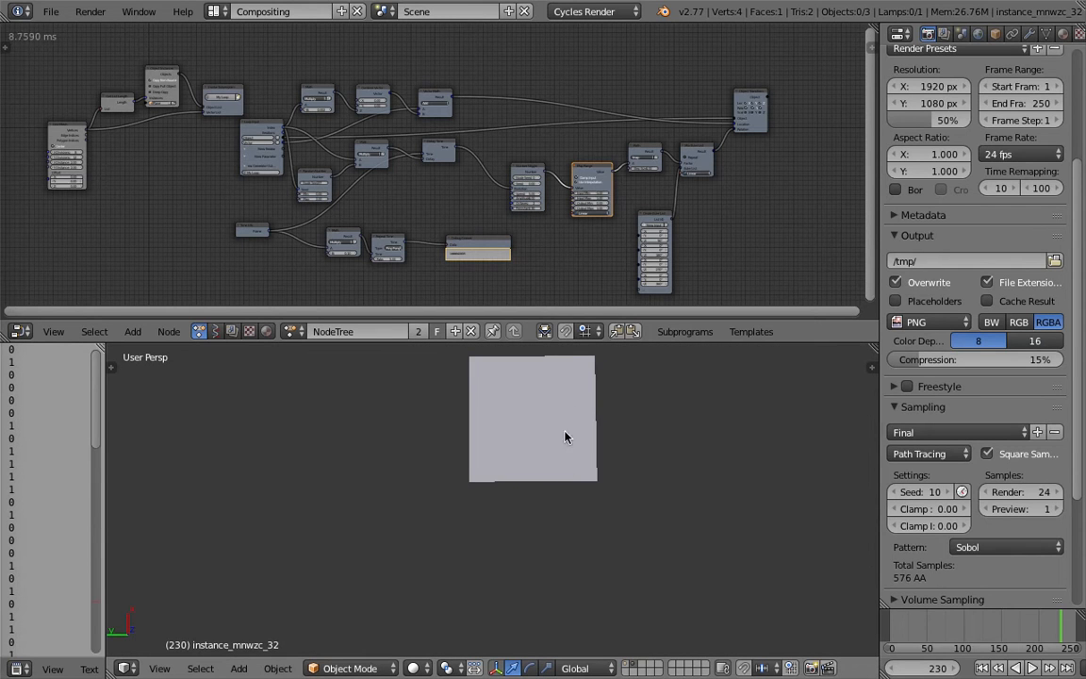
{"action": "middle_click_drag", "start_coordinate": [555, 475], "coordinate": [510, 523], "text": "shift"}
{"action": "scroll", "coordinate": [529, 479], "scroll_direction": "up", "scroll_amount": 1}
{"action": "scroll", "coordinate": [510, 523], "scroll_direction": "up", "scroll_amount": 3}
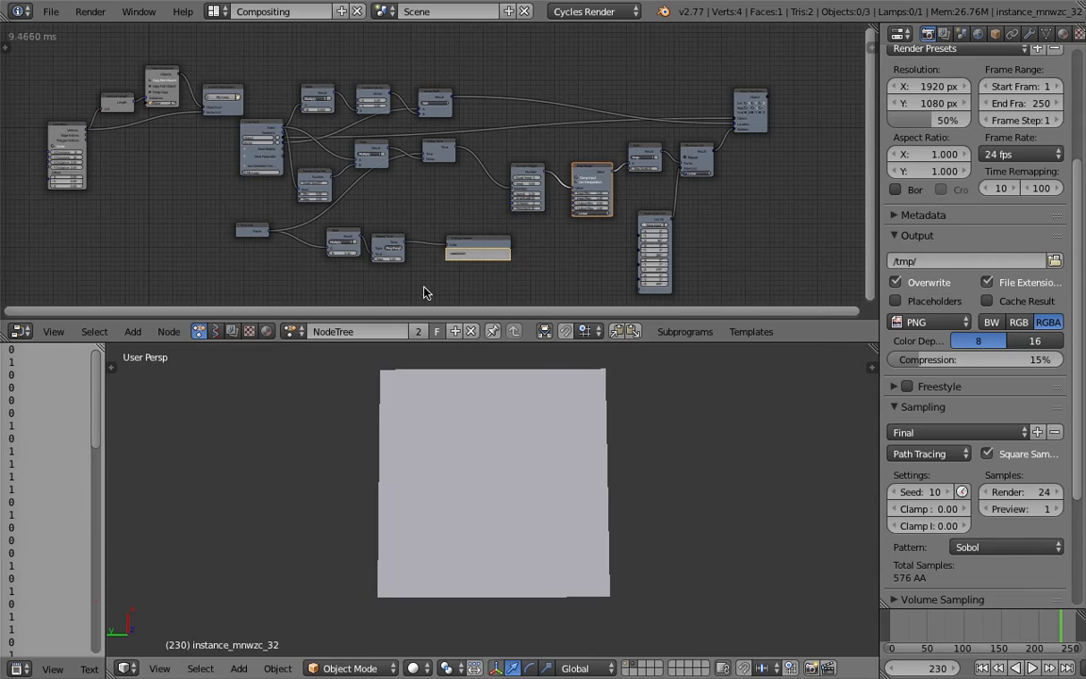
Select the source tile plane in wireframe and display its Material.001 shader nodes in the upper node editor.
{"action": "left_click", "coordinate": [267, 330]}
{"action": "right_click", "coordinate": [524, 465]}
{"action": "mouse_move", "coordinate": [508, 465]}
{"action": "middle_mouse_down"}
{"action": "mouse_move", "coordinate": [498, 439]}
{"action": "mouse_move", "coordinate": [512, 486]}
{"action": "middle_mouse_up"}
{"action": "key", "text": "z"}
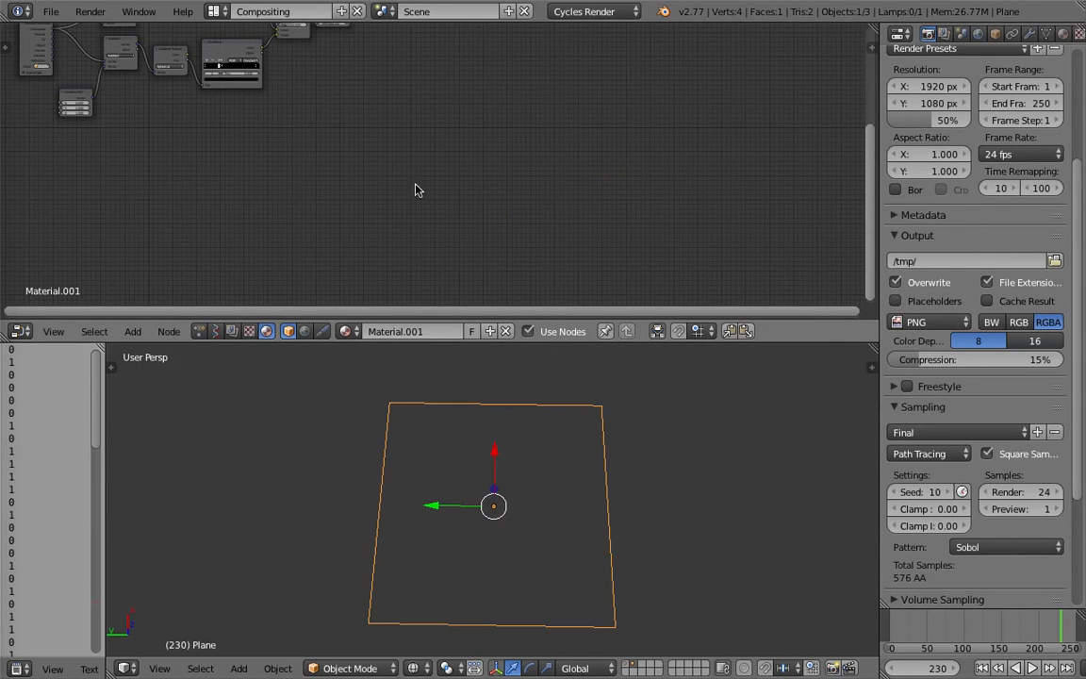
Enlarge the node editor slightly over the 3D view and frame both the whole material node tree and the tile plane.
{"action": "middle_click_drag", "start_coordinate": [416, 189], "coordinate": [492, 209]}
{"action": "middle_click_drag", "start_coordinate": [506, 160], "coordinate": [572, 208]}
{"action": "left_click_drag", "start_coordinate": [667, 342], "coordinate": [666, 433]}
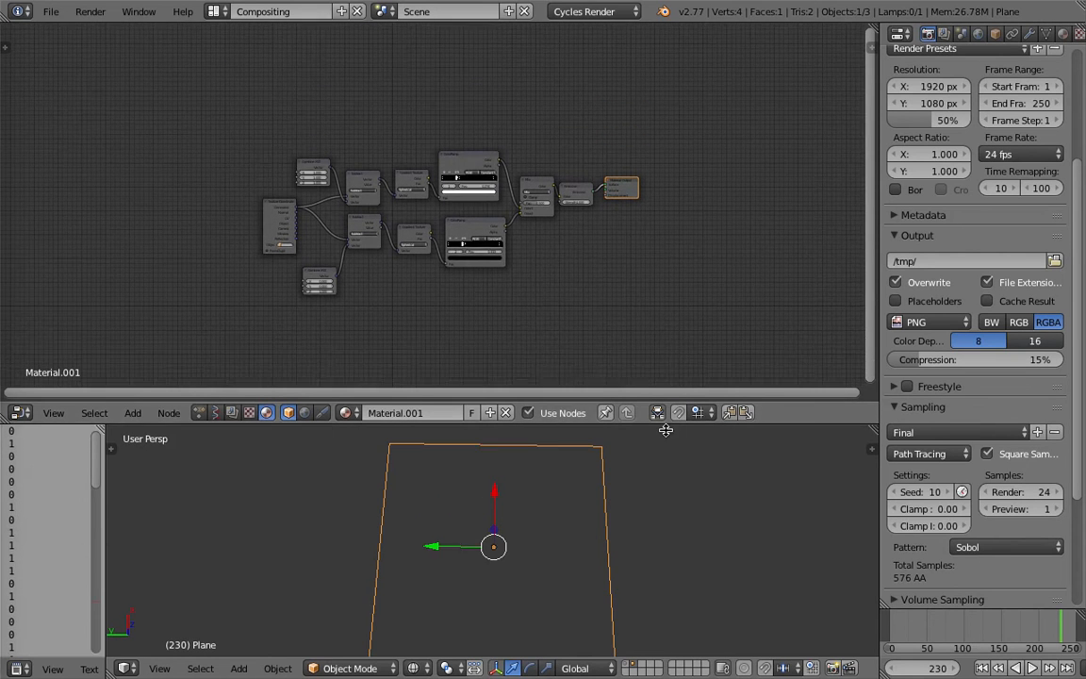
{"action": "scroll", "coordinate": [529, 319], "scroll_direction": "up", "scroll_amount": 1}
{"action": "middle_click_drag", "start_coordinate": [529, 319], "coordinate": [534, 259]}
{"action": "scroll", "coordinate": [534, 258], "scroll_direction": "up", "scroll_amount": 1}
{"action": "middle_click_drag", "start_coordinate": [511, 579], "coordinate": [503, 544]}
{"action": "left_click_drag", "start_coordinate": [495, 433], "coordinate": [494, 388]}
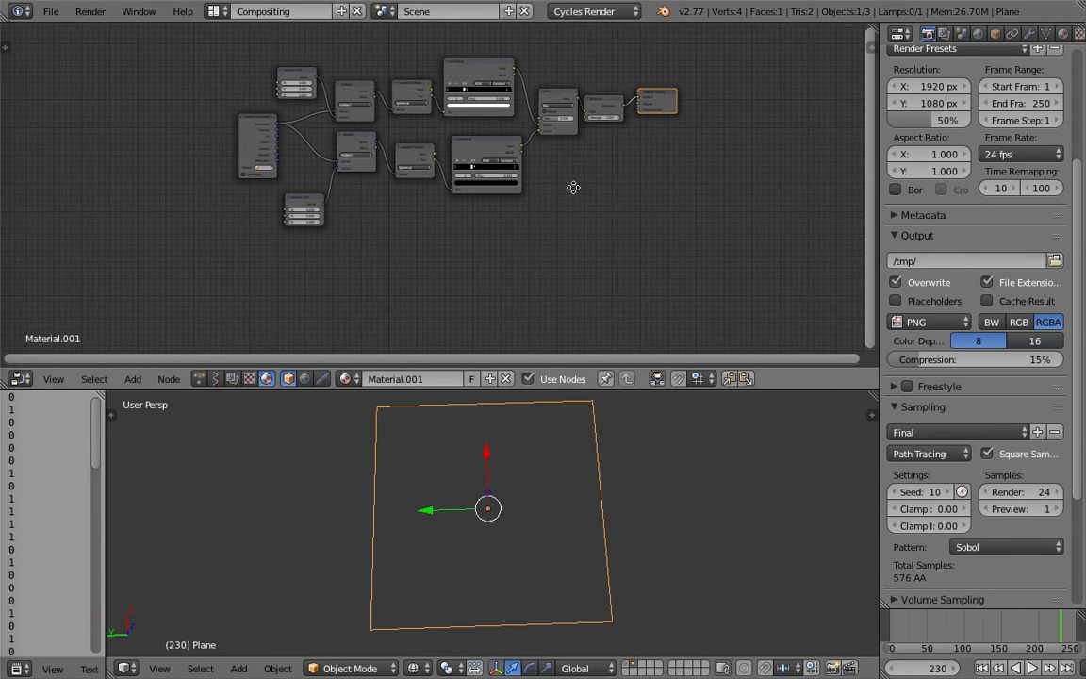
{"action": "scroll", "coordinate": [574, 187], "scroll_direction": "up", "scroll_amount": 4}
{"action": "middle_click_drag", "start_coordinate": [494, 250], "coordinate": [493, 261]}
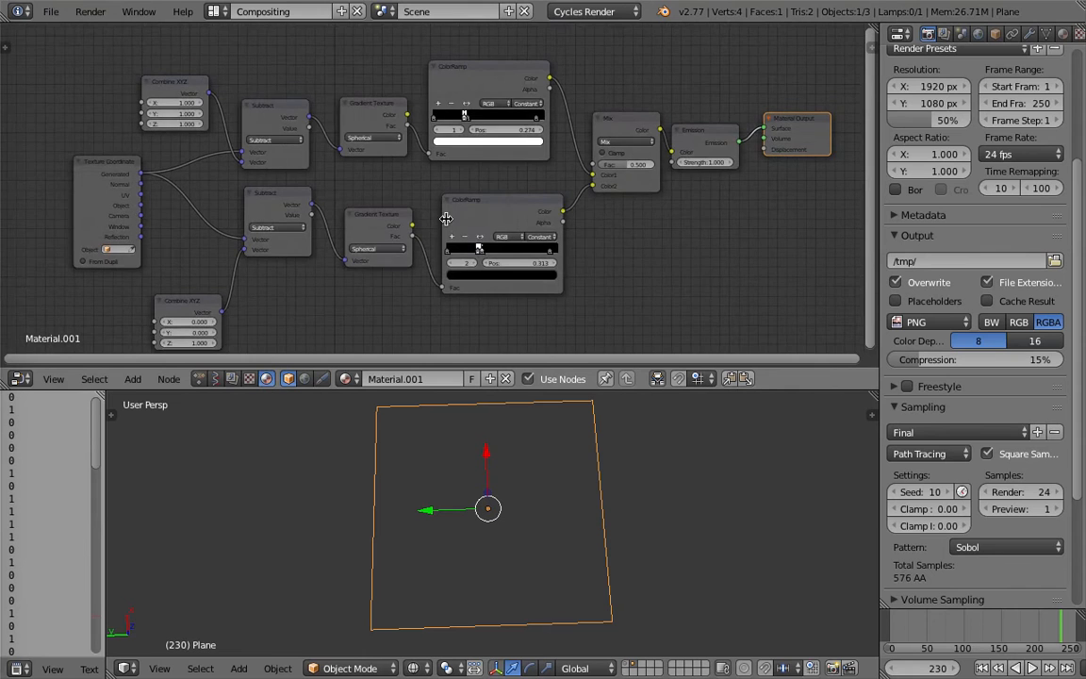
Move the Texture Coordinate node farther from the Subtract nodes and save the scene as spherical_009.blend.
{"action": "scroll", "coordinate": [456, 205], "scroll_direction": "down", "scroll_amount": 1}
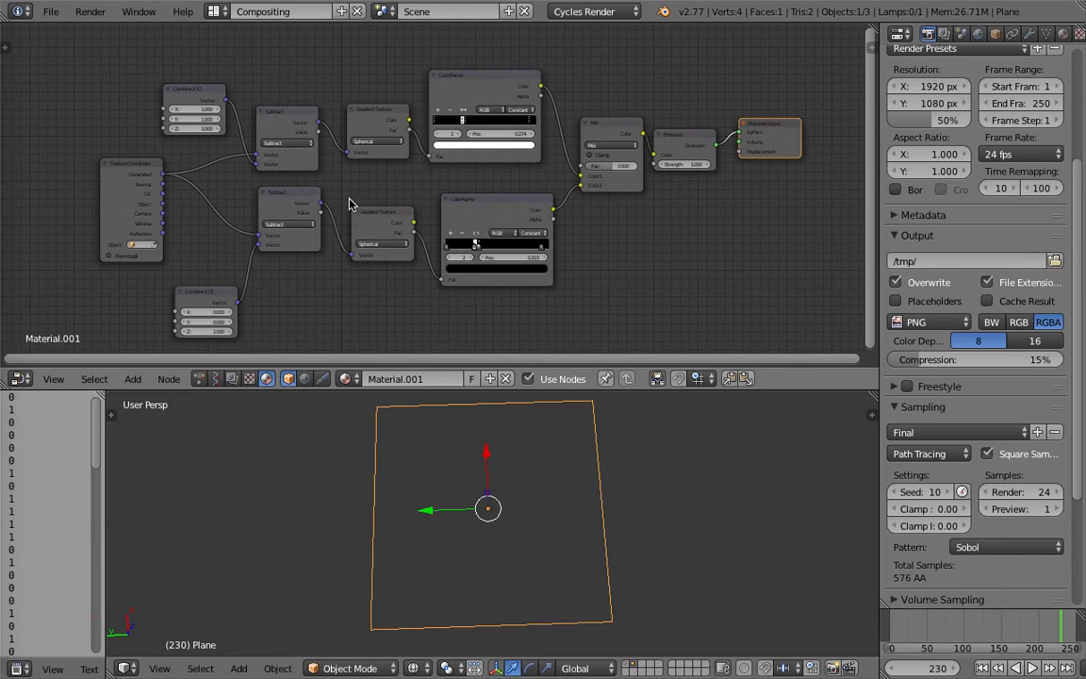
{"action": "left_click_drag", "start_coordinate": [156, 175], "coordinate": [86, 167]}
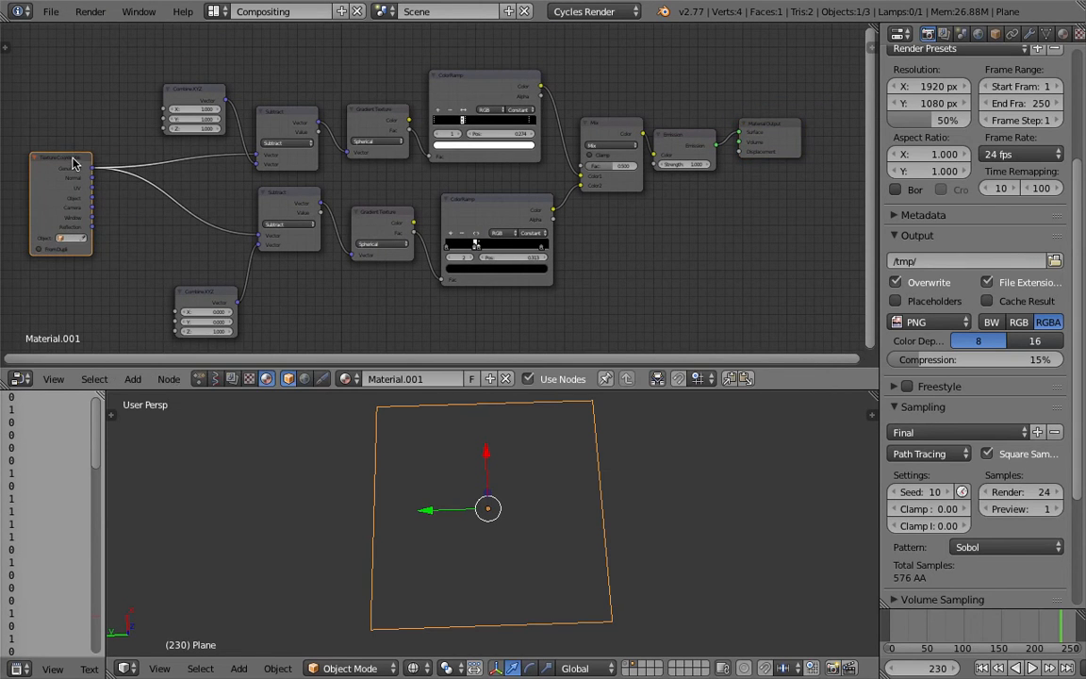
{"action": "left_click", "coordinate": [51, 12]}
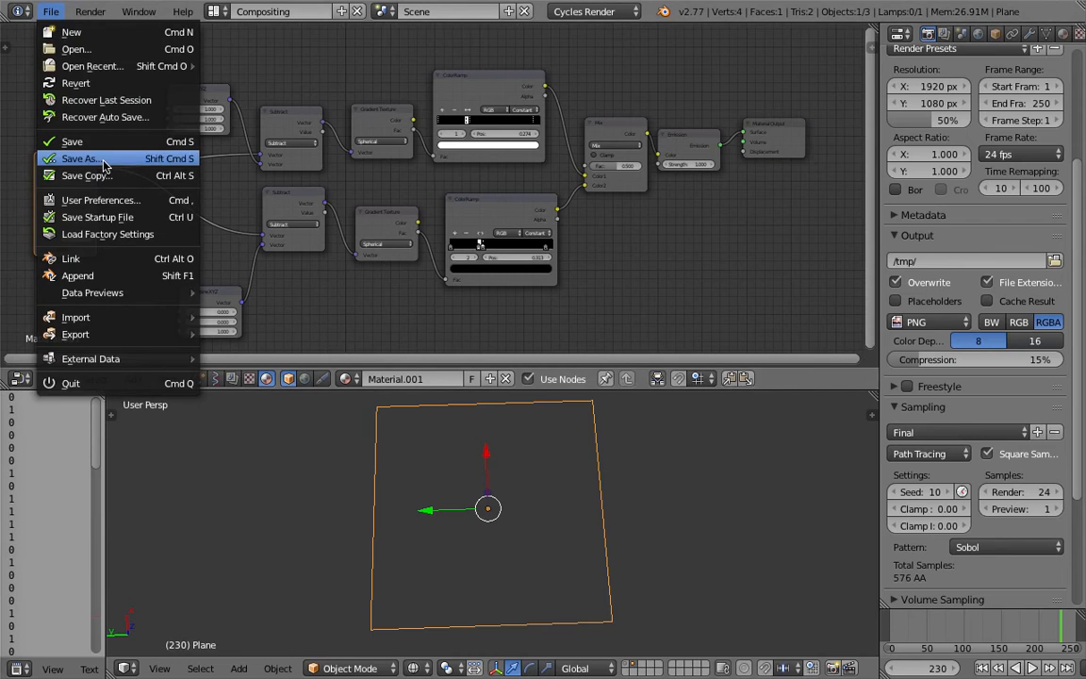
{"action": "left_click", "coordinate": [99, 160]}
{"action": "left_click", "coordinate": [964, 76]}
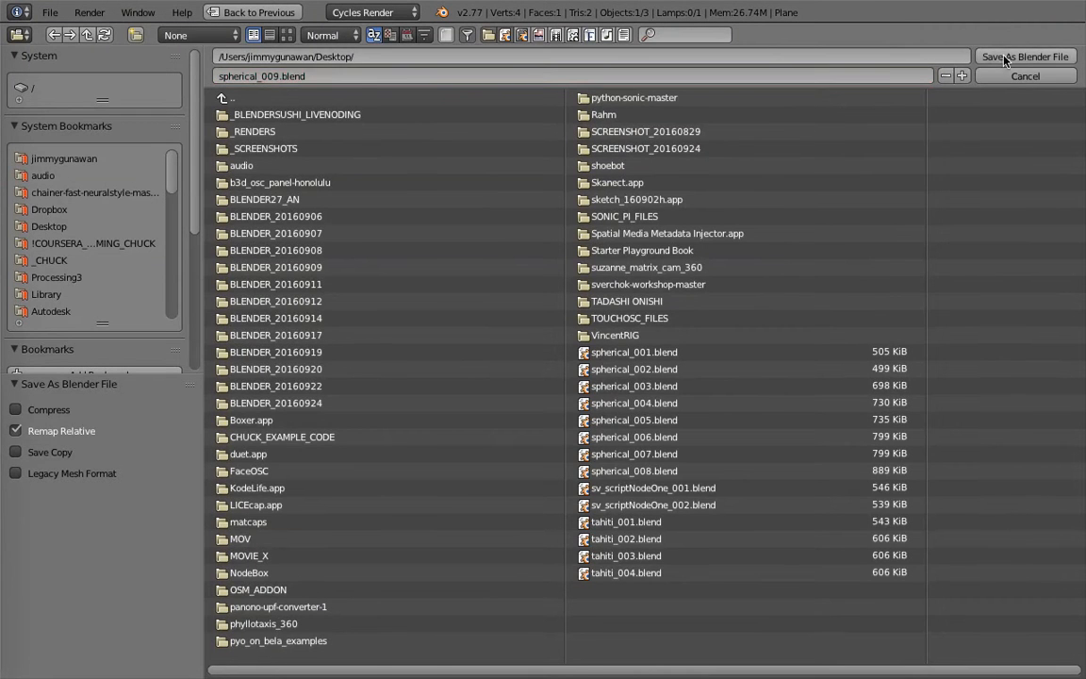
{"action": "left_click", "coordinate": [1026, 56]}
Rearrange the Mix, Emission and Material Output nodes to leave more space between them.
{"action": "middle_click_drag", "start_coordinate": [227, 232], "coordinate": [233, 232]}
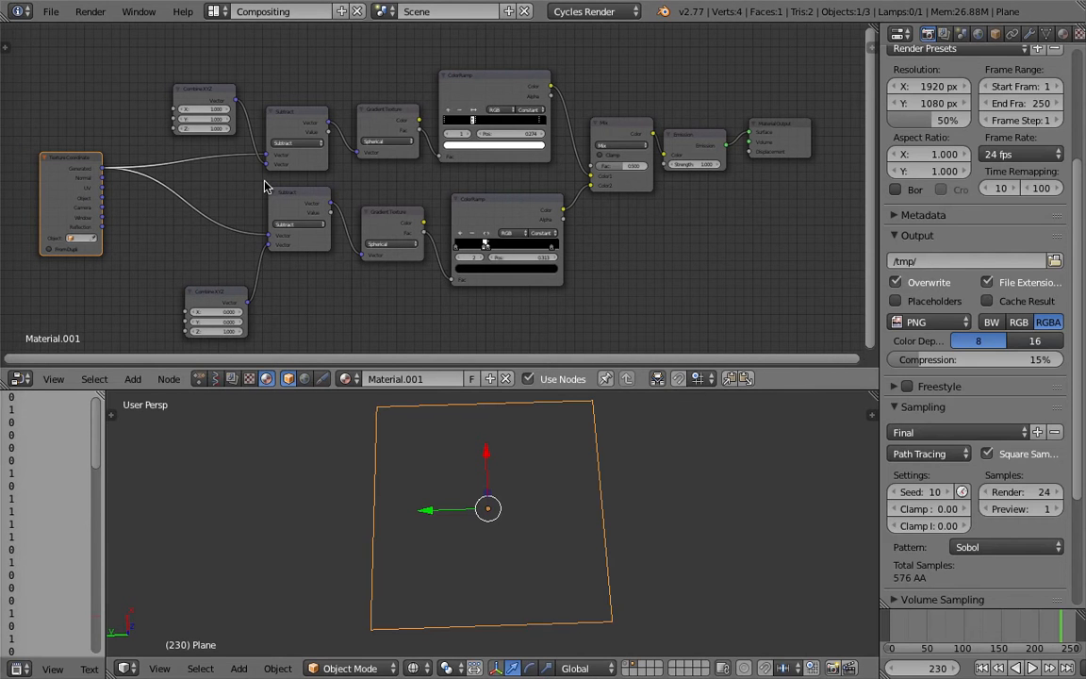
{"action": "left_click", "coordinate": [625, 124]}
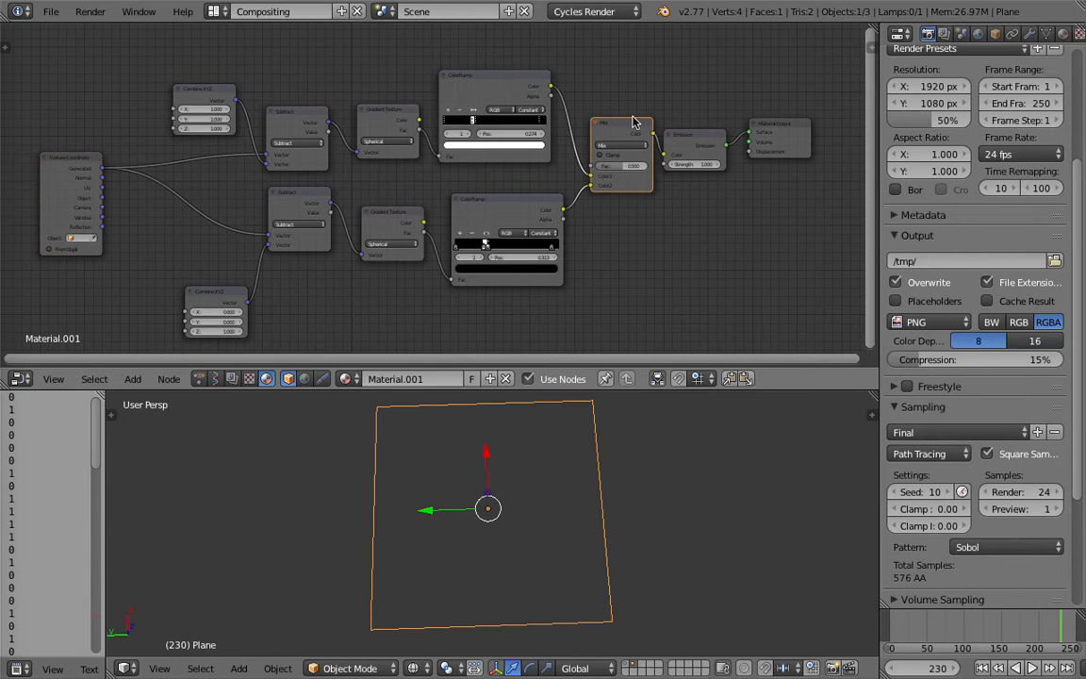
{"action": "left_click_drag", "start_coordinate": [714, 137], "coordinate": [808, 122]}
{"action": "left_click", "coordinate": [620, 142]}
{"action": "left_click_drag", "start_coordinate": [620, 141], "coordinate": [624, 107]}
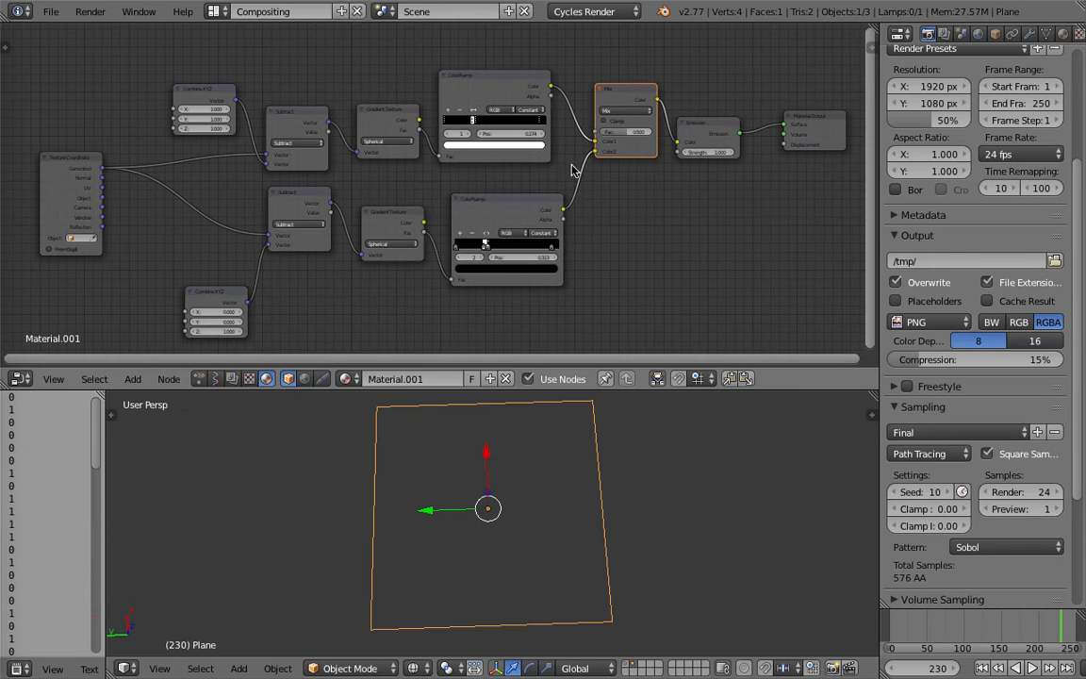
Connect the lower ColorRamp's Color directly to the Emission color, bypassing Mix, and preview the tile in Rendered shading.
{"action": "mouse_move", "coordinate": [571, 168]}
{"action": "left_mouse_down", "text": "ctrl"}
{"action": "mouse_move", "coordinate": [604, 188]}
{"action": "mouse_move", "coordinate": [568, 207]}
{"action": "mouse_move", "coordinate": [606, 174]}
{"action": "mouse_move", "coordinate": [596, 150]}
{"action": "left_mouse_up", "text": "ctrl"}
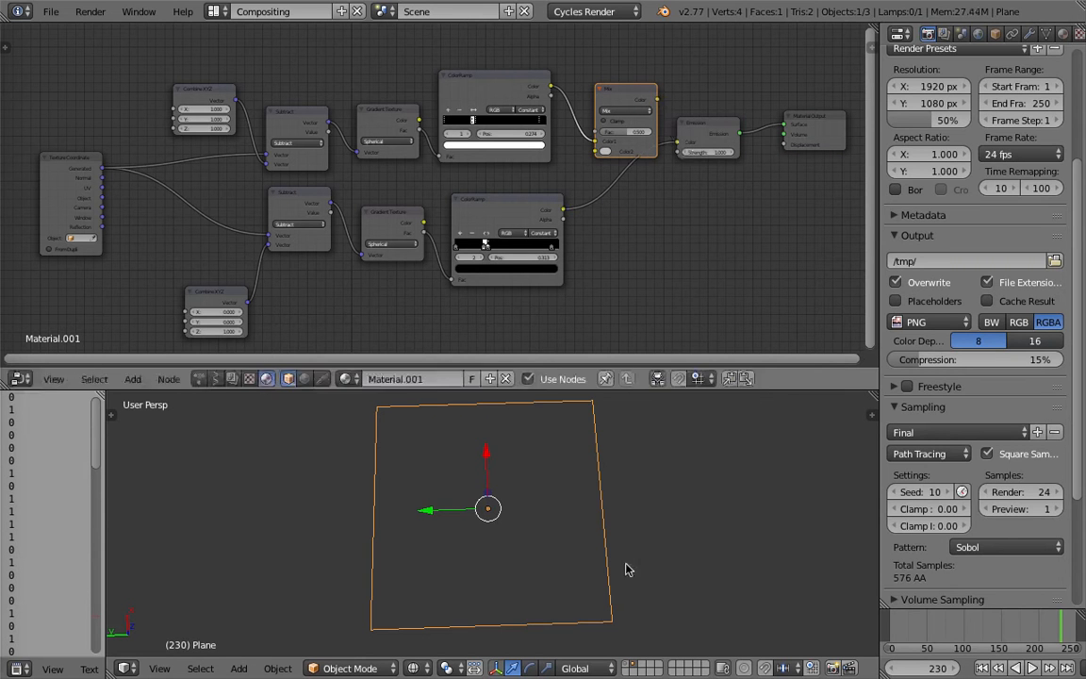
{"action": "left_click", "coordinate": [412, 668]}
{"action": "left_click", "coordinate": [406, 506]}
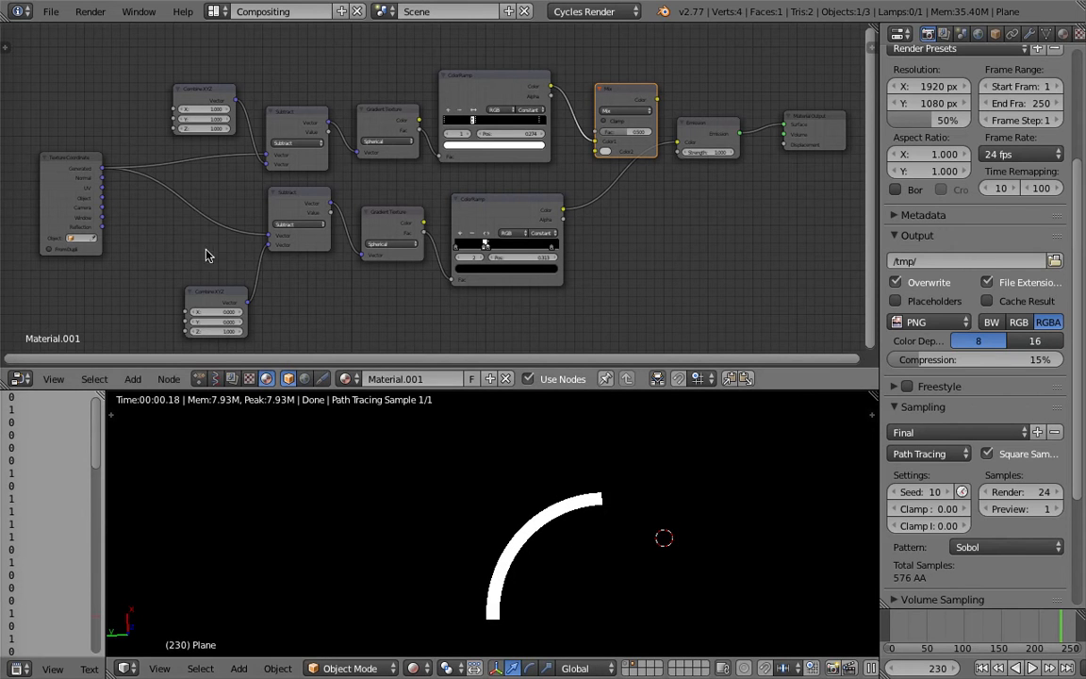
Set the lower Combine XYZ node's X and Y to 0.5 and view the rendered tile.
{"action": "middle_click_drag", "start_coordinate": [269, 248], "coordinate": [273, 237]}
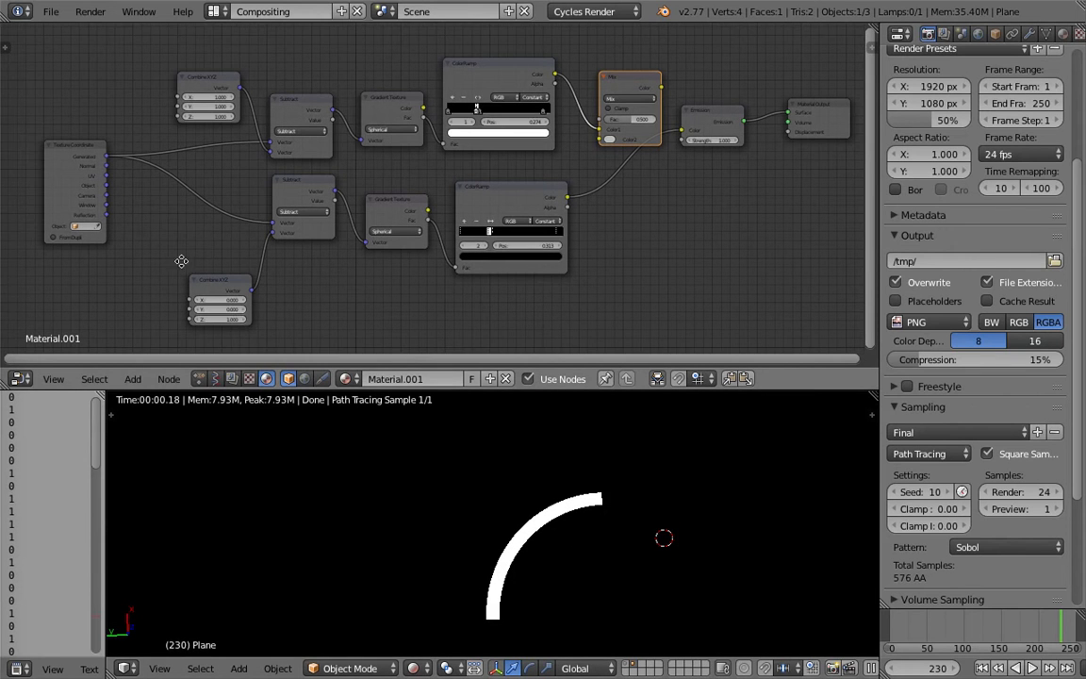
{"action": "scroll", "coordinate": [186, 264], "scroll_direction": "up", "scroll_amount": 1}
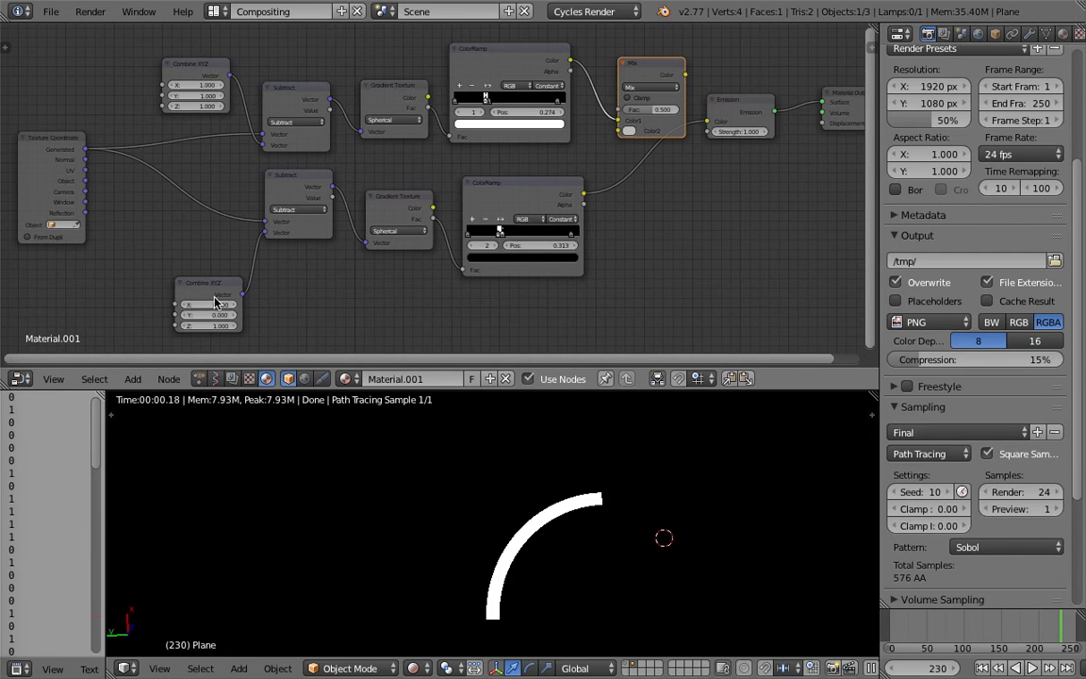
{"action": "left_click_drag", "start_coordinate": [220, 288], "coordinate": [206, 311]}
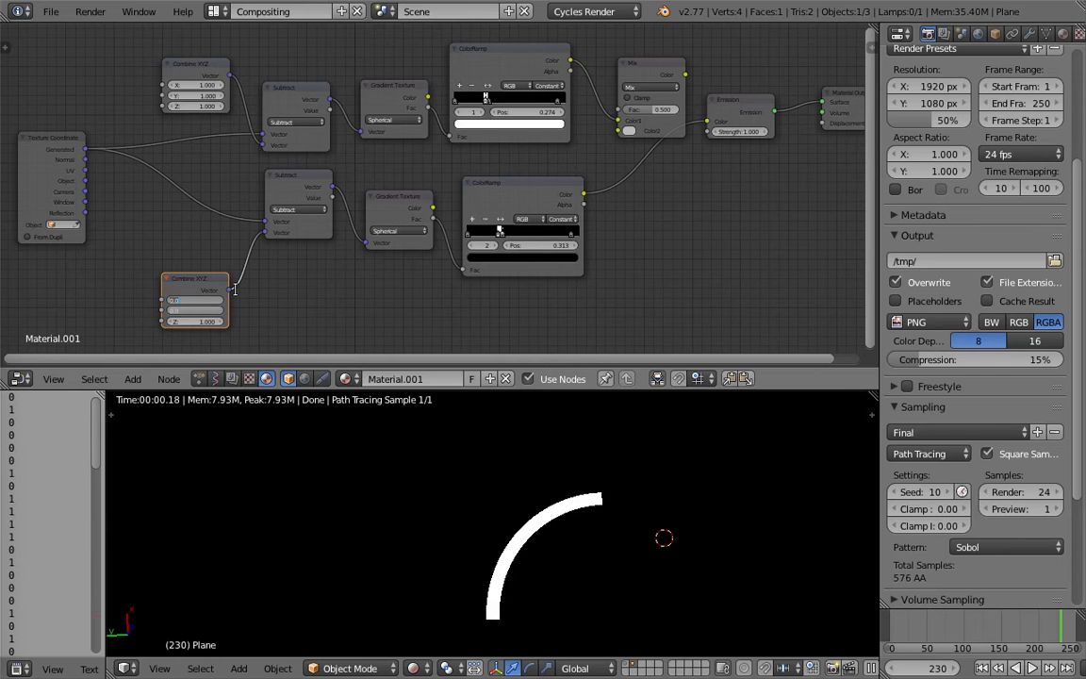
{"action": "type", "text": "0.5"}
{"action": "key", "text": "Return"}
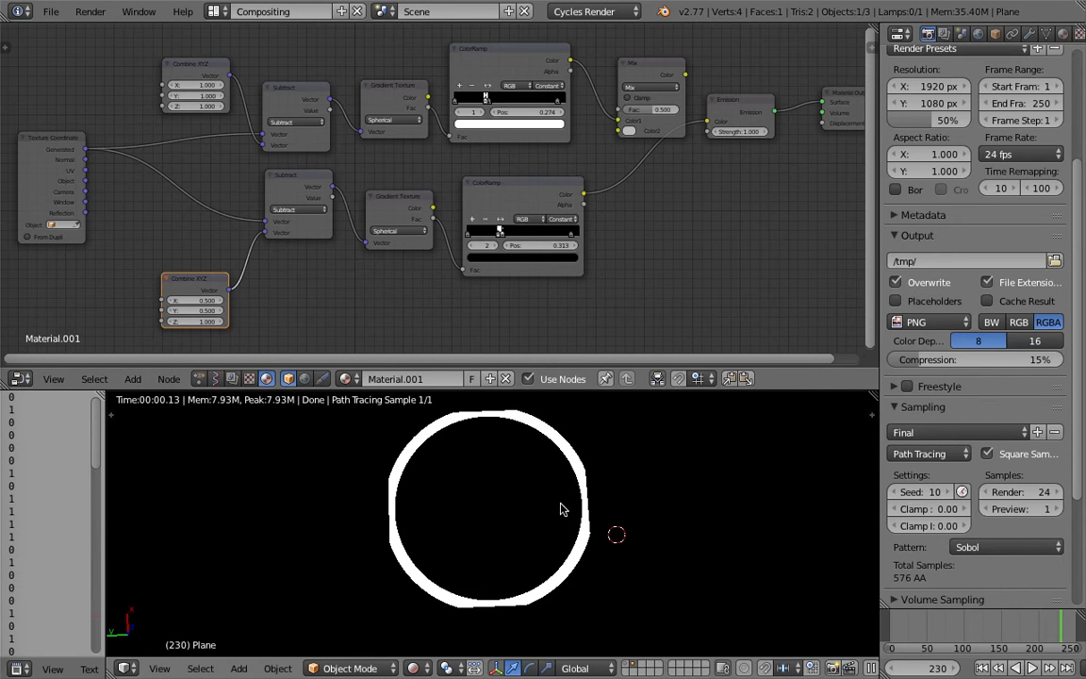
{"action": "middle_click_drag", "start_coordinate": [553, 487], "coordinate": [526, 501]}
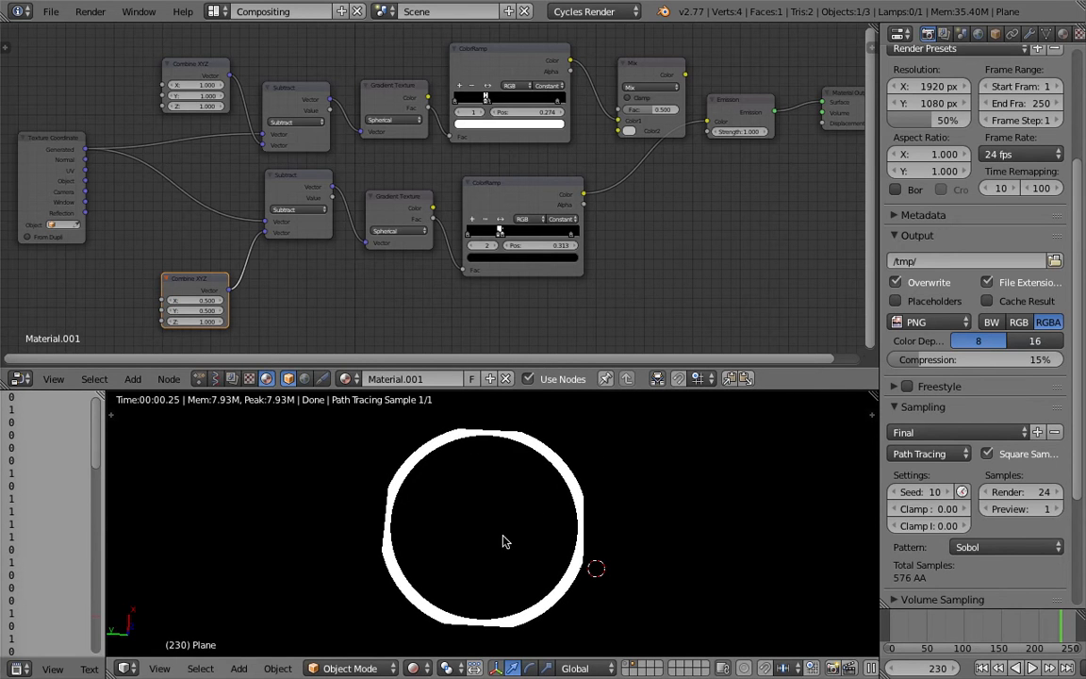
{"action": "middle_click_drag", "start_coordinate": [424, 498], "coordinate": [491, 478]}
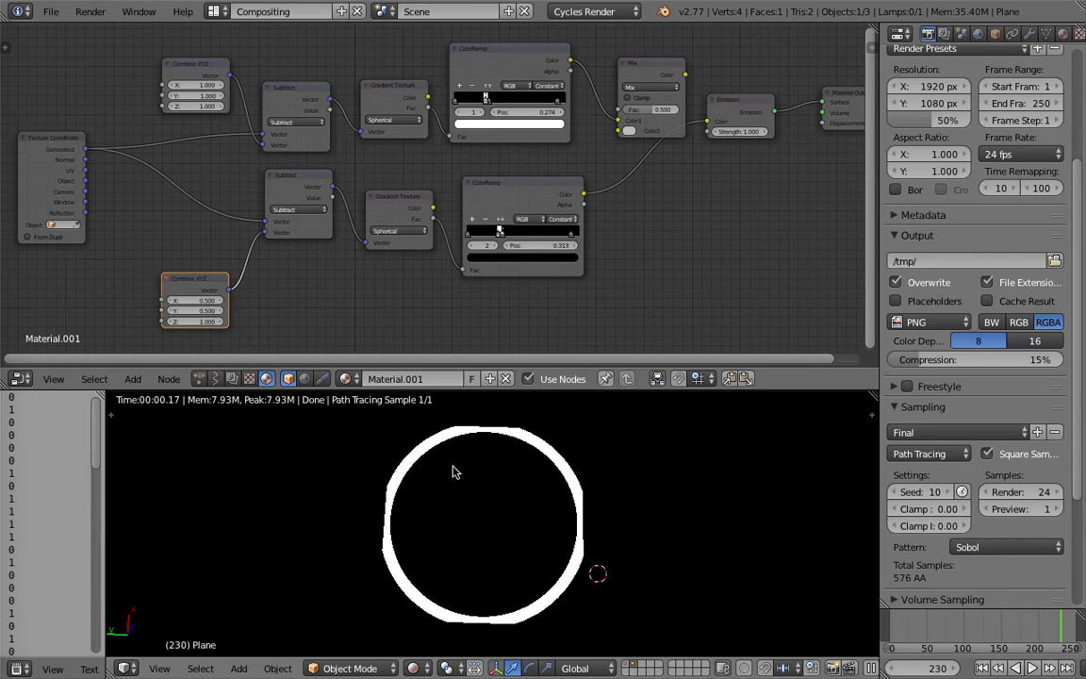
Space out the lower branch by moving its Gradient Texture and ColorRamp nodes farther from the Subtract node.
{"action": "middle_click_drag", "start_coordinate": [388, 288], "coordinate": [379, 280]}
{"action": "scroll", "coordinate": [422, 257], "scroll_direction": "up", "scroll_amount": 2}
{"action": "middle_click_drag", "start_coordinate": [434, 239], "coordinate": [440, 229]}
{"action": "scroll", "coordinate": [439, 229], "scroll_direction": "down", "scroll_amount": 1}
{"action": "left_click_drag", "start_coordinate": [499, 164], "coordinate": [549, 194]}
{"action": "left_click_drag", "start_coordinate": [403, 176], "coordinate": [412, 183]}
{"action": "scroll", "coordinate": [382, 203], "scroll_direction": "up", "scroll_amount": 1}
{"action": "scroll", "coordinate": [381, 202], "scroll_direction": "up", "scroll_amount": 3}
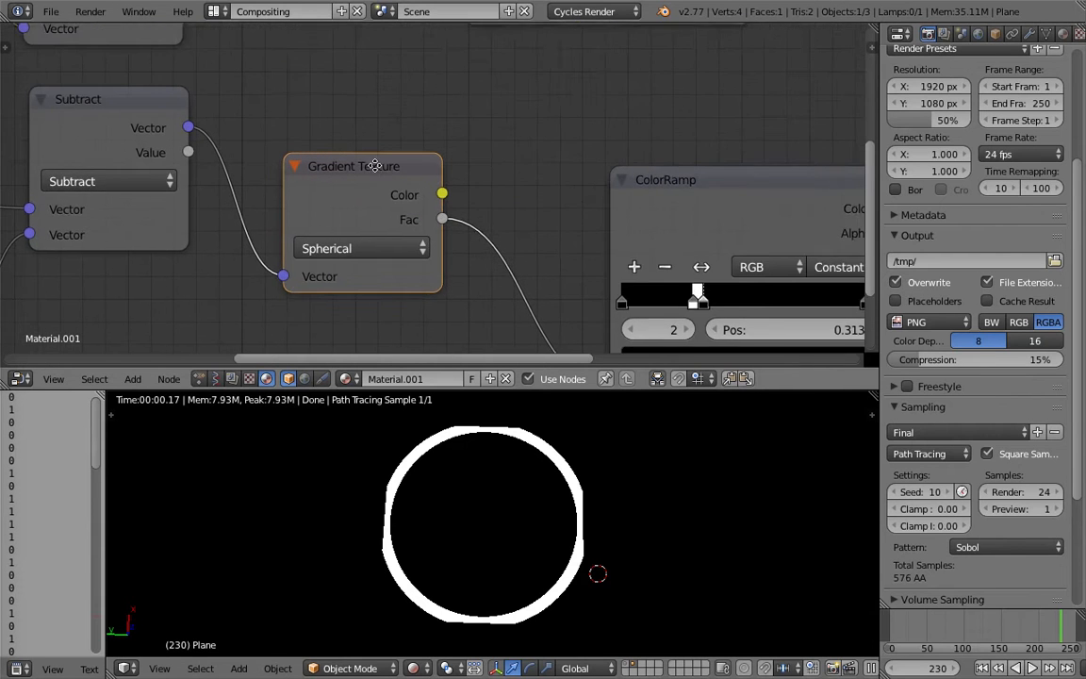
{"action": "scroll", "coordinate": [423, 231], "scroll_direction": "down", "scroll_amount": 4}
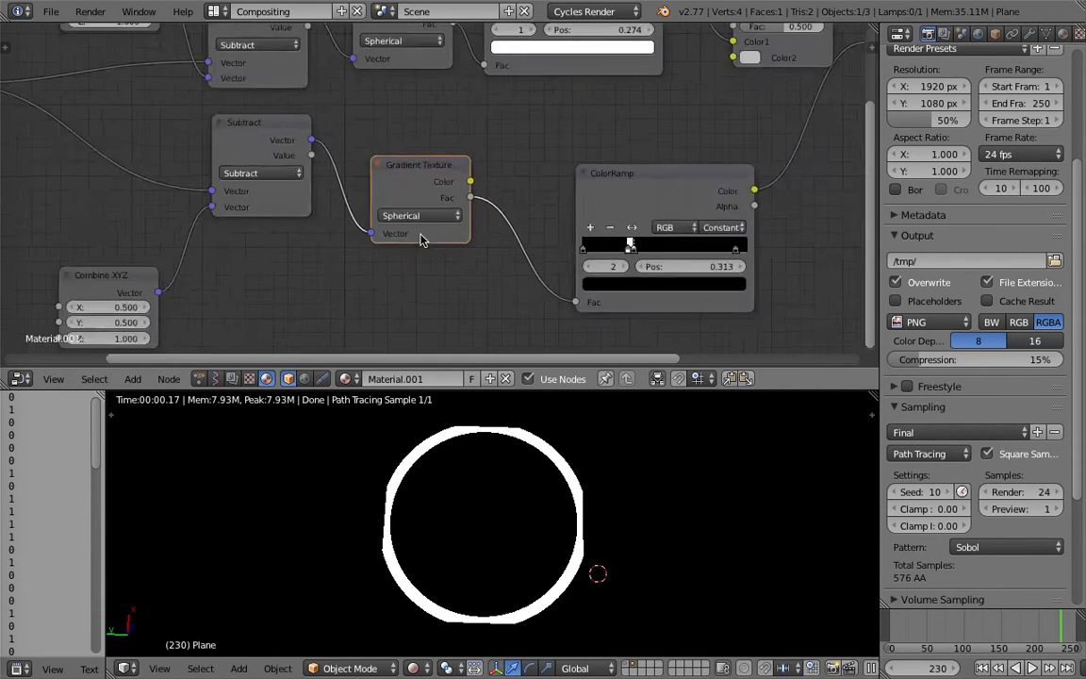
{"action": "left_click_drag", "start_coordinate": [588, 163], "coordinate": [607, 179]}
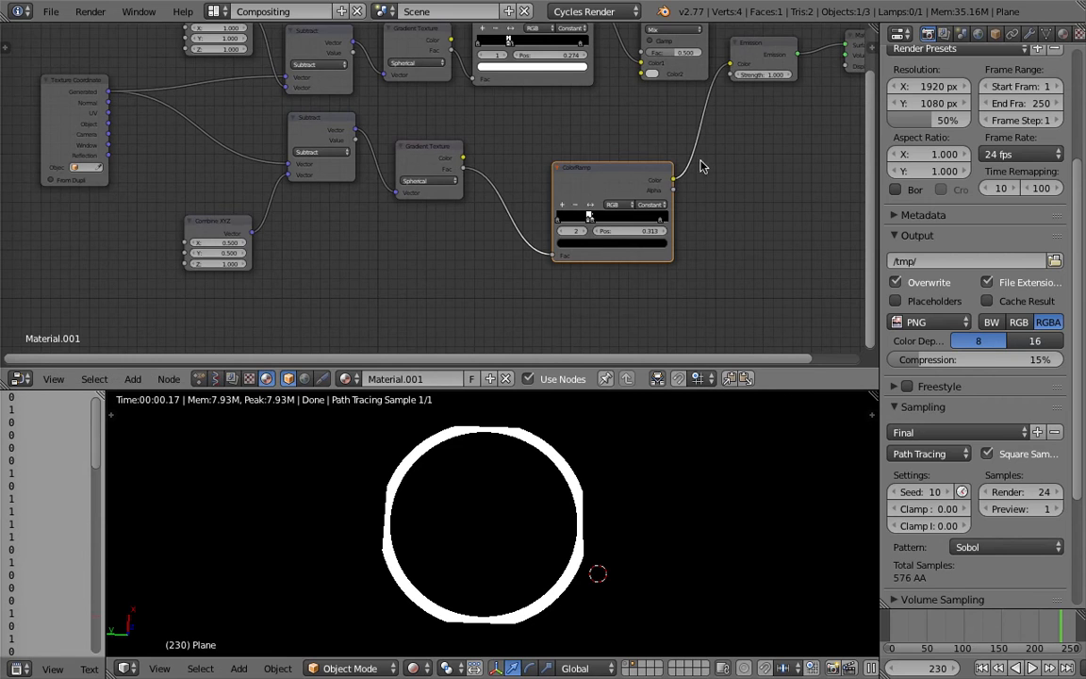
Disconnect the lower ColorRamp from both the Gradient Texture and the Emission node.
{"action": "left_click_drag", "start_coordinate": [535, 192], "coordinate": [507, 231], "text": "ctrl"}
{"action": "mouse_move", "coordinate": [669, 137]}
{"action": "left_mouse_down", "text": "ctrl"}
{"action": "mouse_move", "coordinate": [693, 181]}
{"action": "mouse_move", "coordinate": [633, 212]}
{"action": "left_mouse_up", "text": "ctrl"}
{"action": "middle_click_drag", "start_coordinate": [578, 146], "coordinate": [590, 137]}
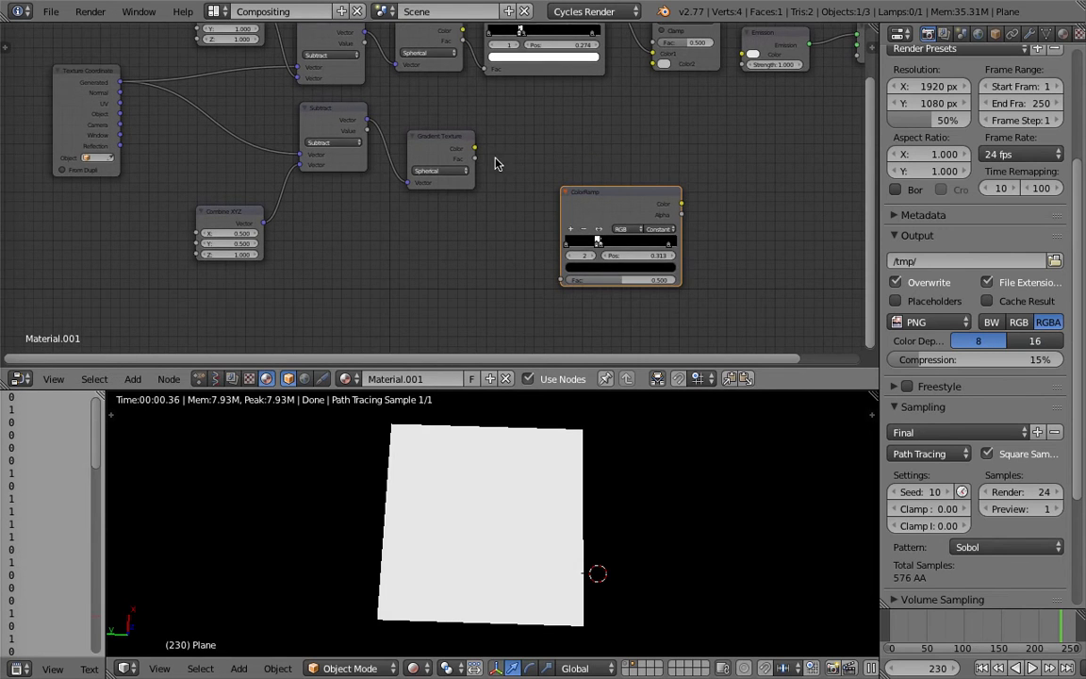
Reposition the lower Subtract and Gradient Texture nodes to space out the lower branch below the upper one.
{"action": "left_click_drag", "start_coordinate": [446, 147], "coordinate": [459, 138]}
{"action": "left_click_drag", "start_coordinate": [353, 112], "coordinate": [343, 130]}
{"action": "middle_click_drag", "start_coordinate": [465, 128], "coordinate": [444, 150]}
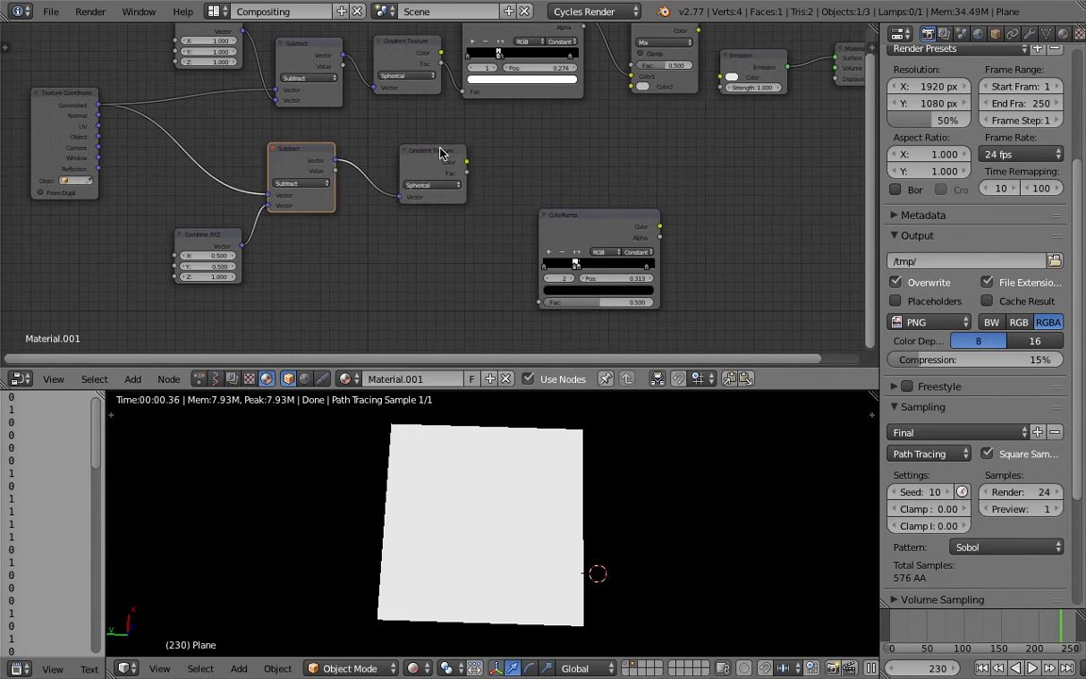
{"action": "left_click_drag", "start_coordinate": [444, 150], "coordinate": [434, 153]}
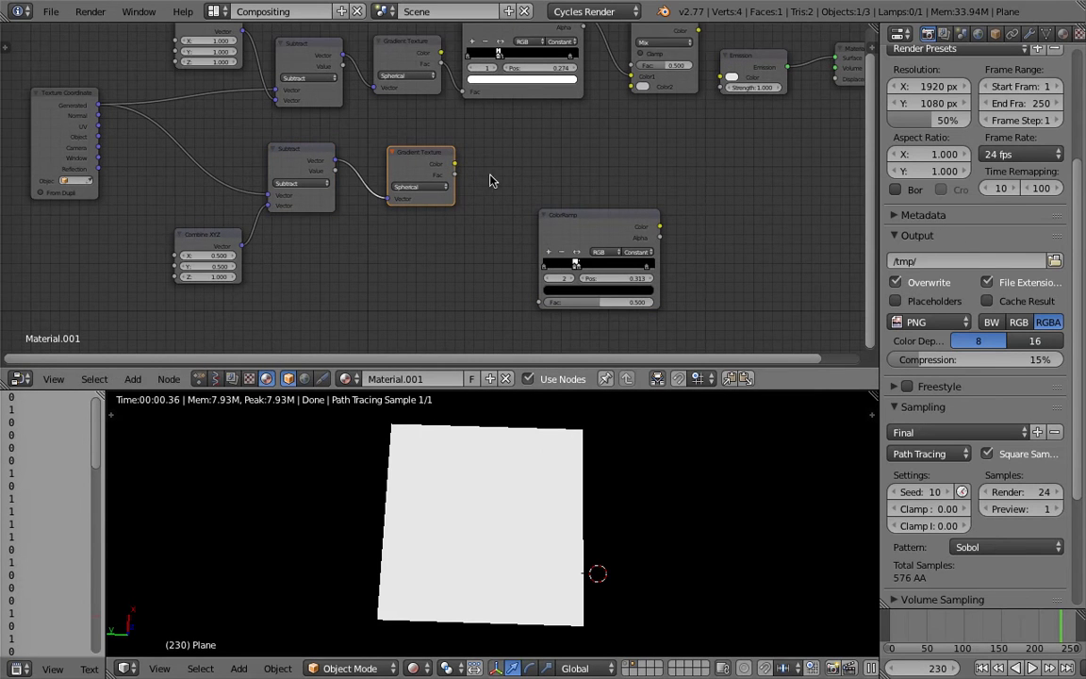
{"action": "middle_click_drag", "start_coordinate": [482, 172], "coordinate": [491, 177]}
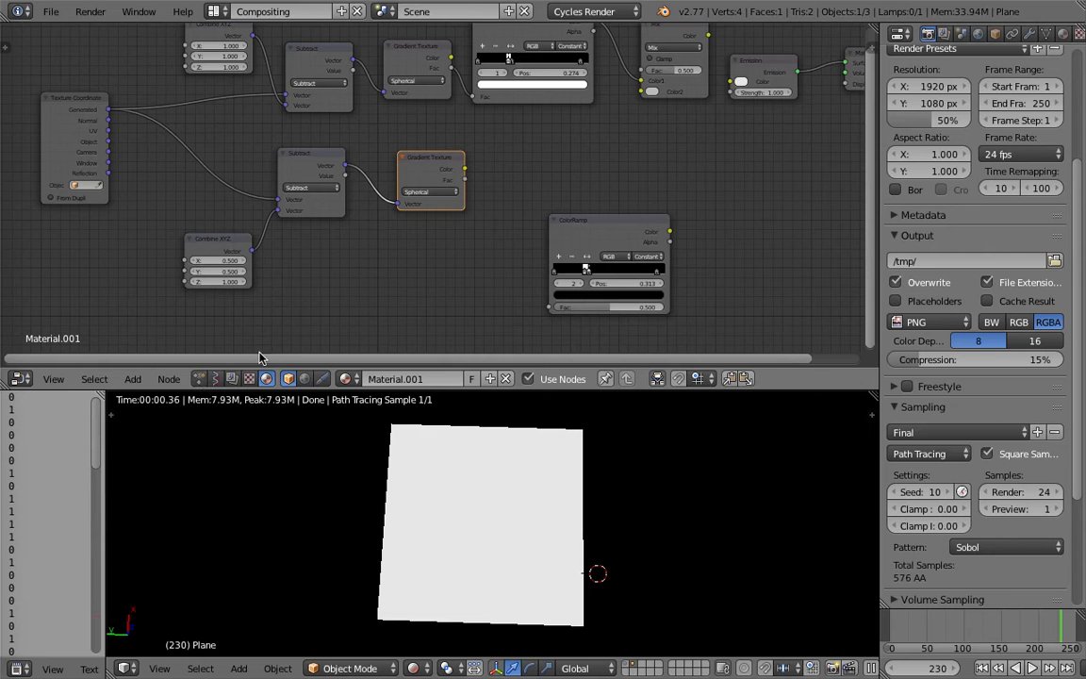
{"action": "middle_click_drag", "start_coordinate": [455, 180], "coordinate": [448, 179]}
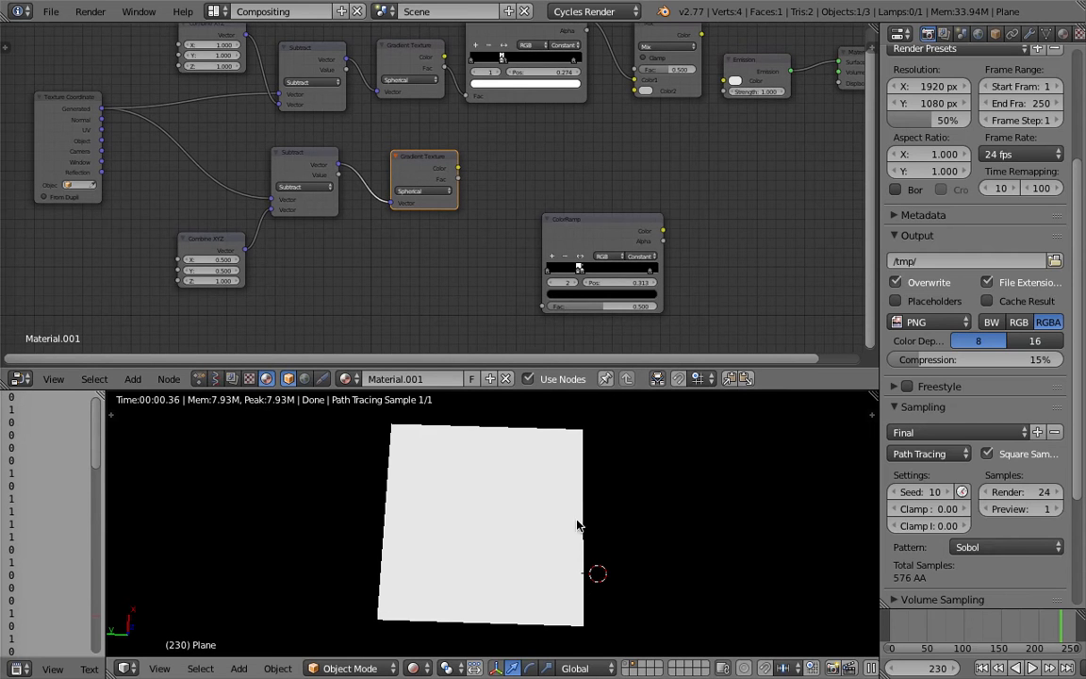
Connect the lower Gradient Texture's Color directly to the Emission color to preview the raw spherical gradient on the tile.
{"action": "left_click", "coordinate": [637, 503]}
{"action": "middle_click_drag", "start_coordinate": [566, 492], "coordinate": [473, 500]}
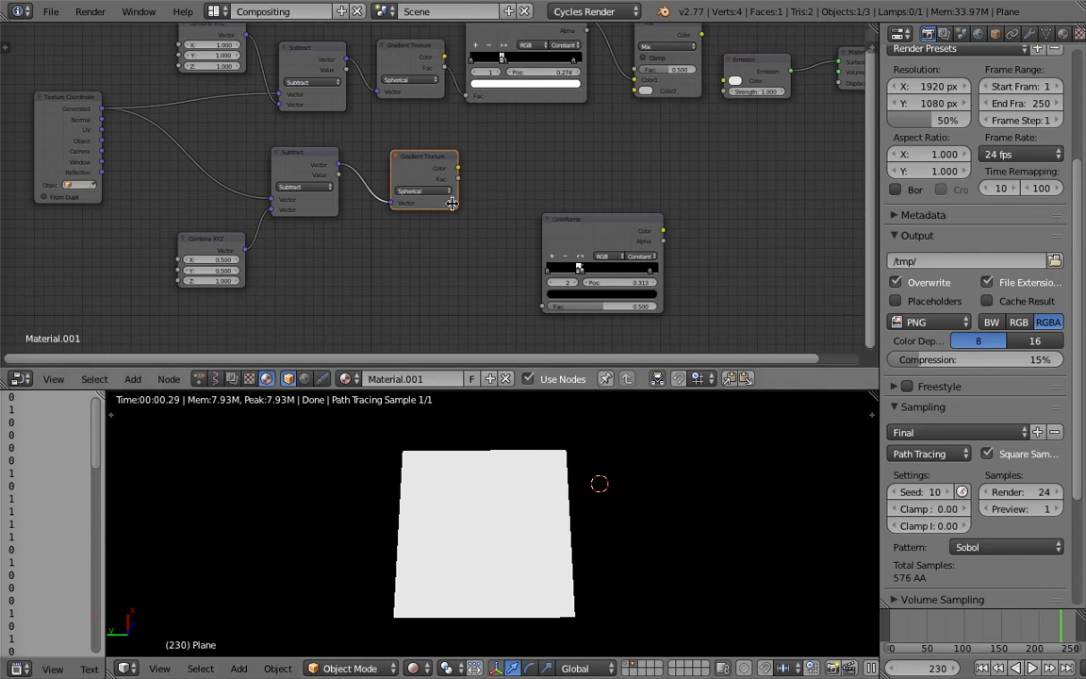
{"action": "left_click_drag", "start_coordinate": [482, 358], "coordinate": [494, 364]}
{"action": "middle_click_drag", "start_coordinate": [460, 247], "coordinate": [458, 247]}
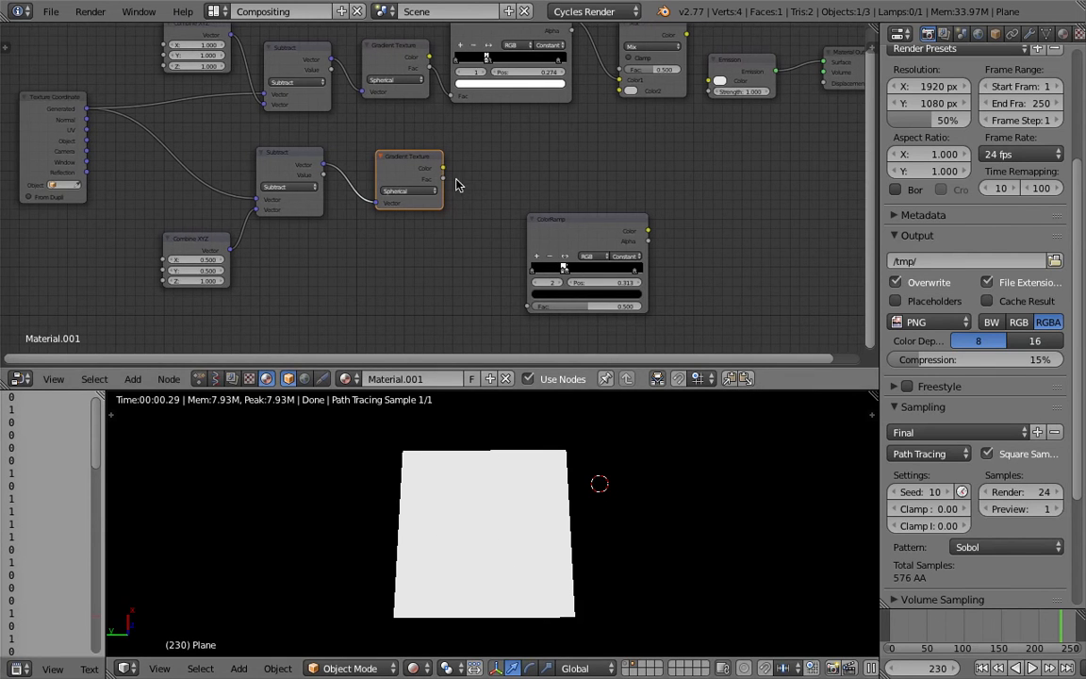
{"action": "left_click_drag", "start_coordinate": [444, 169], "coordinate": [730, 90]}
{"action": "scroll", "coordinate": [358, 199], "scroll_direction": "up", "scroll_amount": 1}
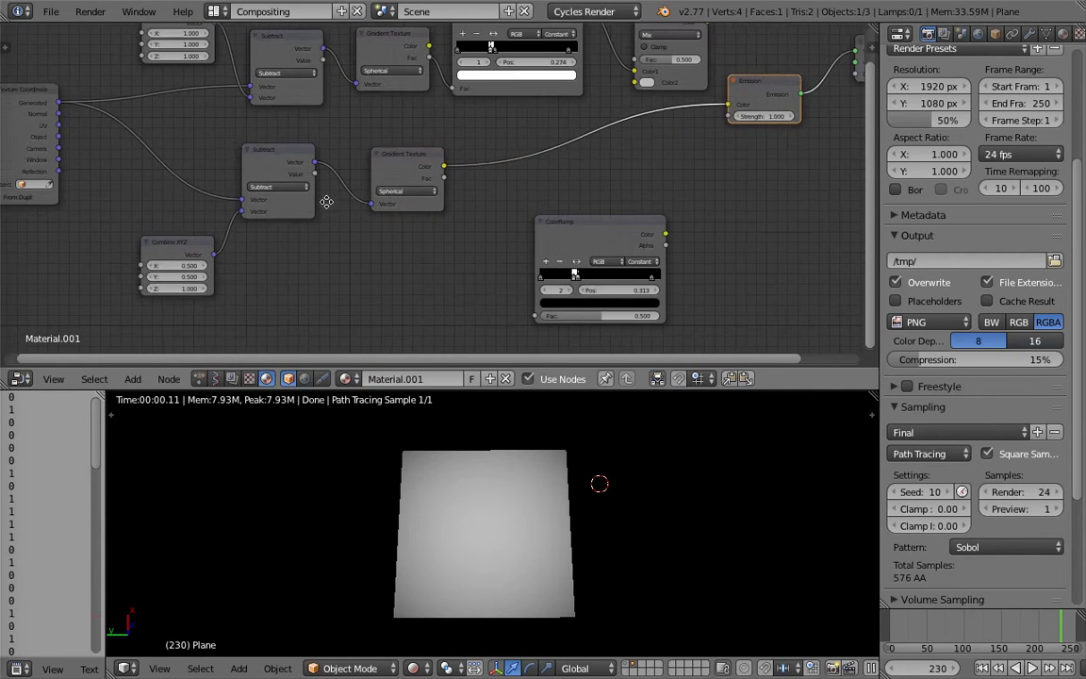
Disconnect the lower Subtract node from the Gradient Texture and view the gradient on the tile.
{"action": "middle_click_drag", "start_coordinate": [327, 202], "coordinate": [390, 194]}
{"action": "left_click_drag", "start_coordinate": [104, 92], "coordinate": [111, 98]}
{"action": "middle_click_drag", "start_coordinate": [473, 568], "coordinate": [467, 568]}
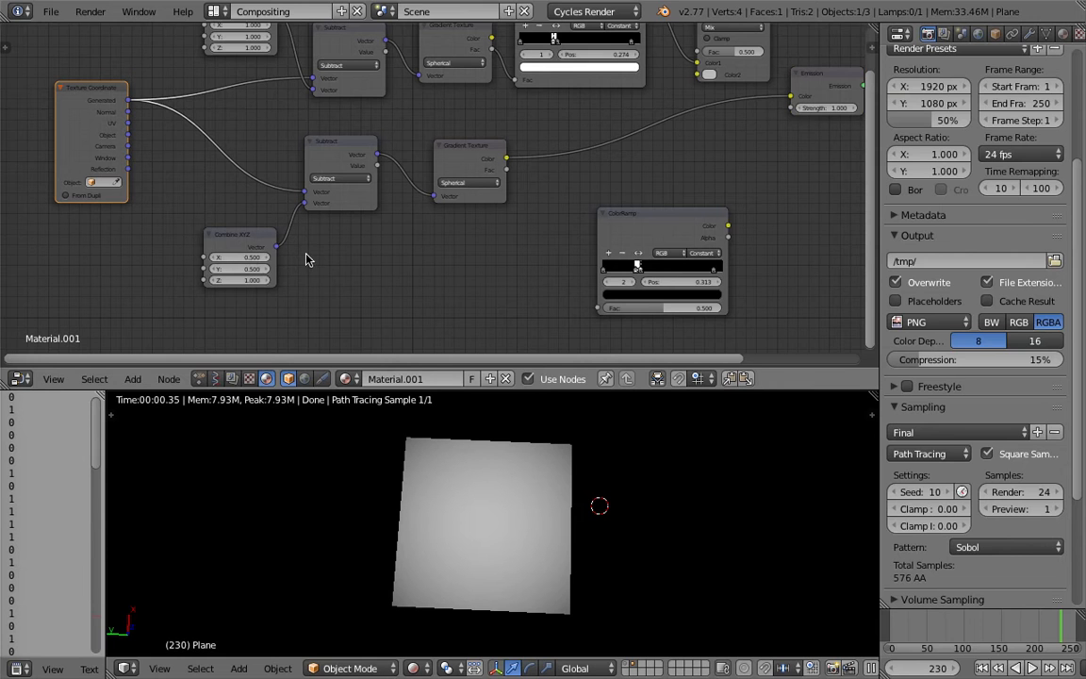
{"action": "middle_click_drag", "start_coordinate": [413, 217], "coordinate": [401, 216]}
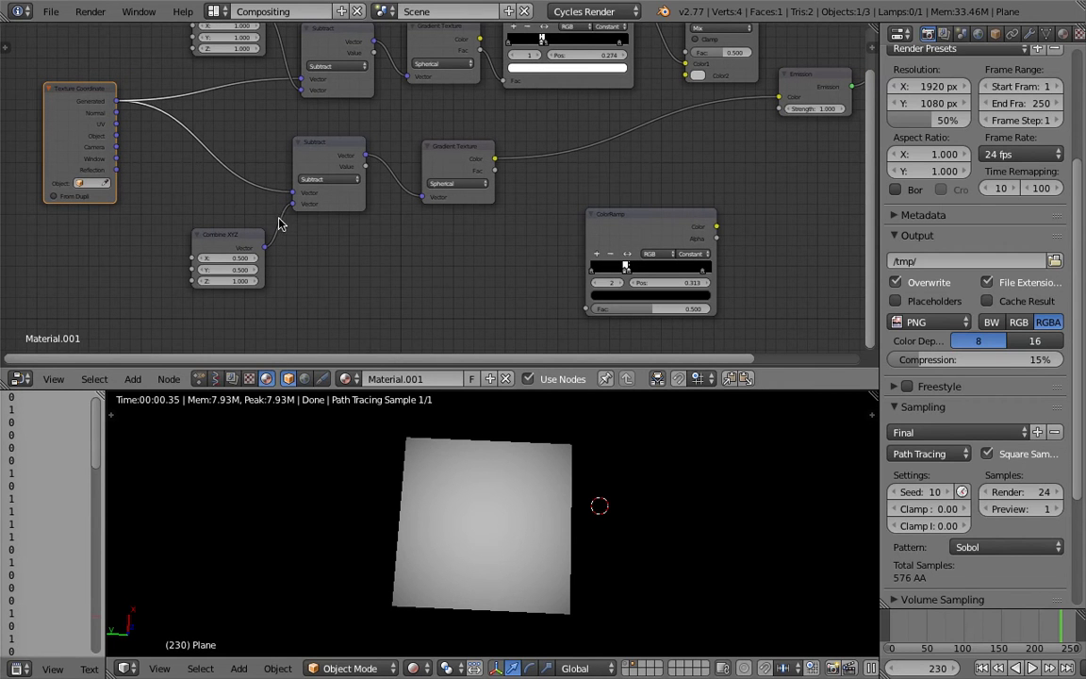
{"action": "left_click_drag", "start_coordinate": [406, 157], "coordinate": [397, 201], "text": "ctrl"}
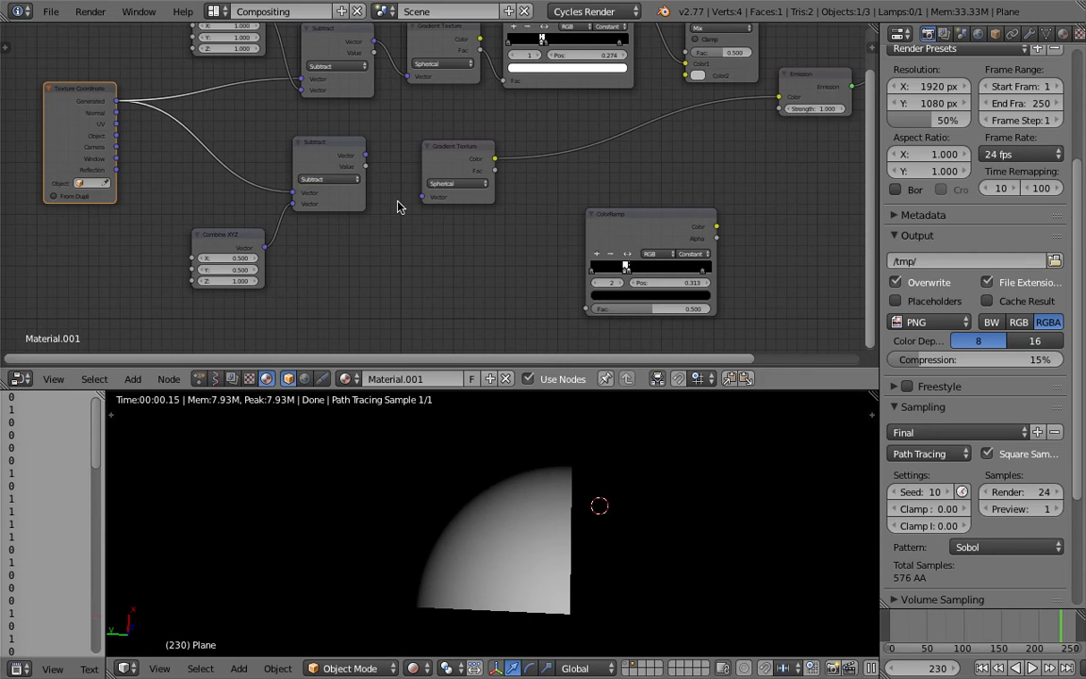
{"action": "middle_click_drag", "start_coordinate": [503, 528], "coordinate": [480, 516]}
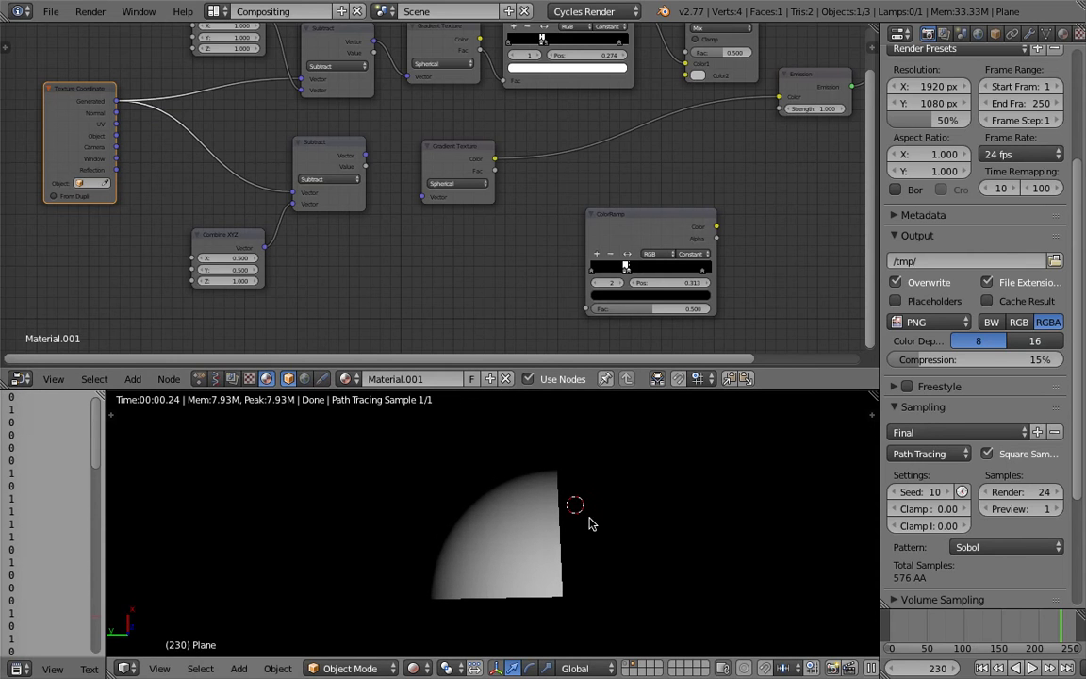
Adjust the spacing of the Texture Coordinate, lower Subtract and lower Combine XYZ nodes.
{"action": "scroll", "coordinate": [476, 245], "scroll_direction": "up", "scroll_amount": 2}
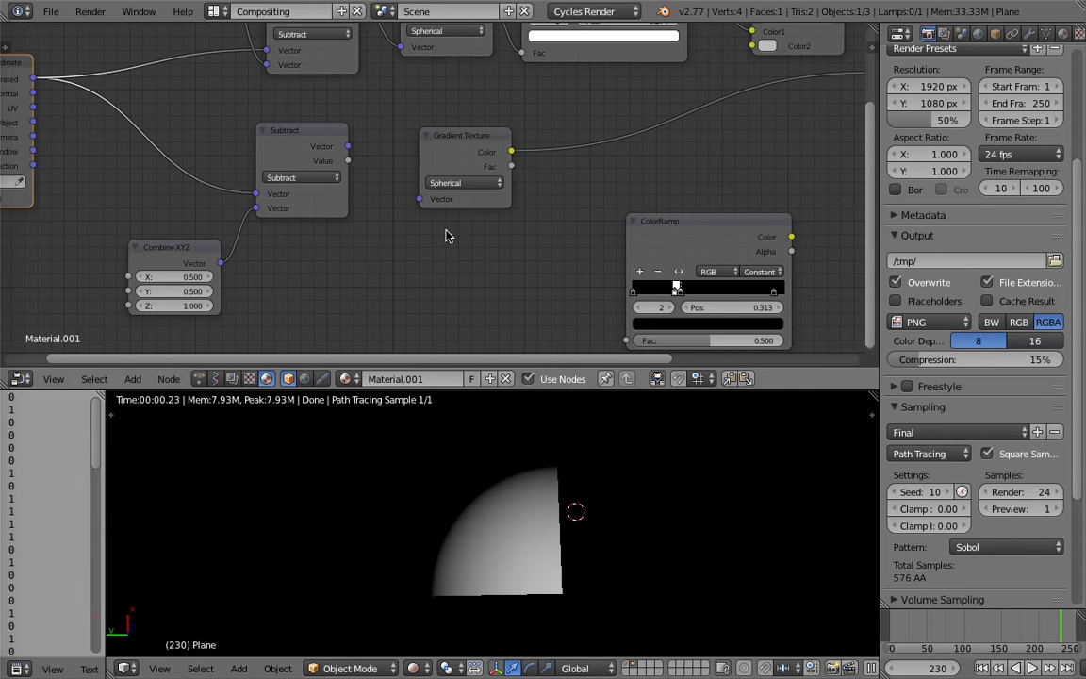
{"action": "scroll", "coordinate": [686, 272], "scroll_direction": "down", "scroll_amount": 2}
{"action": "middle_click_drag", "start_coordinate": [312, 106], "coordinate": [344, 120]}
{"action": "left_click", "coordinate": [350, 138]}
{"action": "left_click_drag", "start_coordinate": [100, 87], "coordinate": [122, 100]}
{"action": "left_click_drag", "start_coordinate": [362, 149], "coordinate": [339, 150]}
{"action": "left_click", "coordinate": [262, 243]}
{"action": "scroll", "coordinate": [241, 234], "scroll_direction": "up", "scroll_amount": 1}
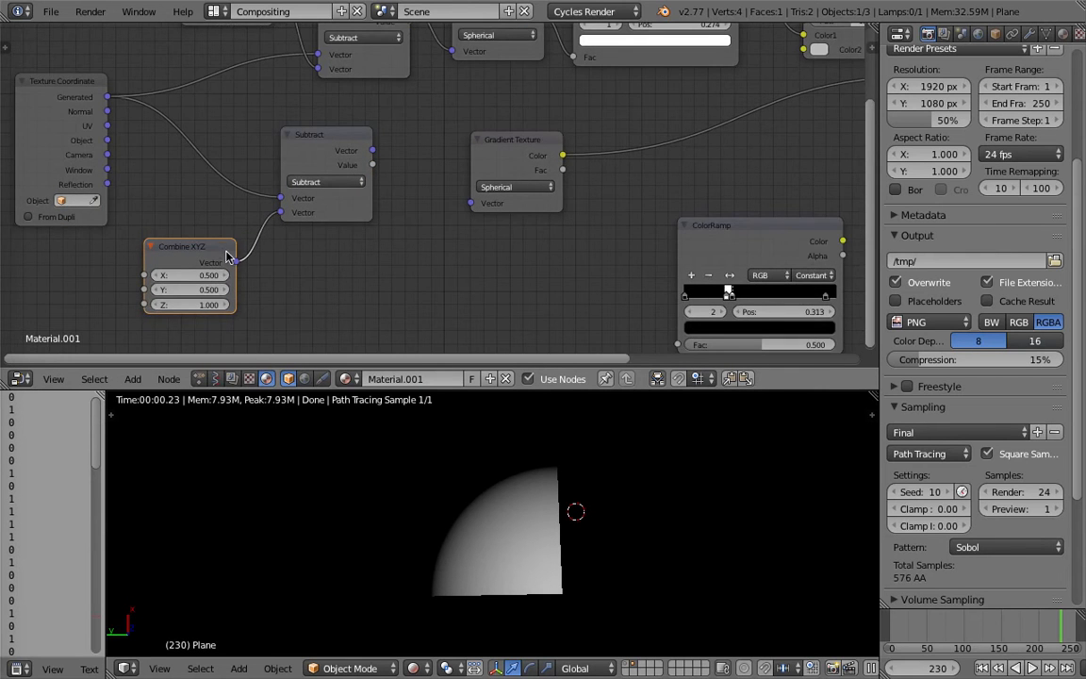
{"action": "scroll", "coordinate": [227, 251], "scroll_direction": "down", "scroll_amount": 1}
{"action": "middle_click_drag", "start_coordinate": [211, 242], "coordinate": [225, 238]}
{"action": "scroll", "coordinate": [188, 234], "scroll_direction": "up", "scroll_amount": 1}
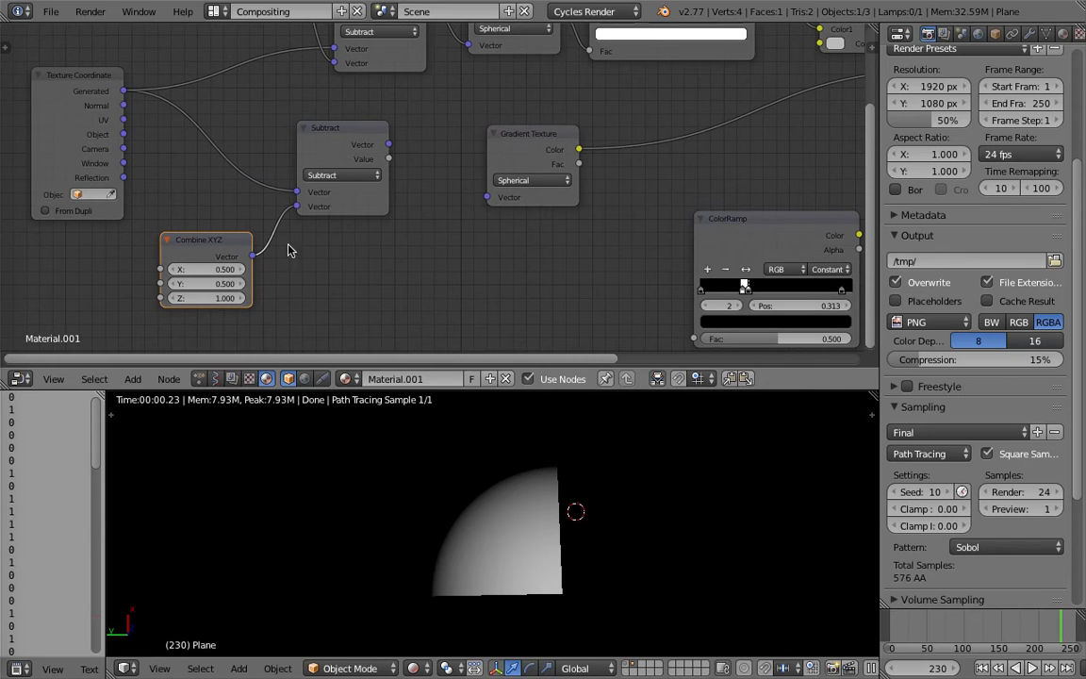
Reconnect the lower Subtract node's Vector output to the Gradient Texture's Vector input.
{"action": "left_click_drag", "start_coordinate": [392, 146], "coordinate": [422, 176]}
{"action": "left_click_drag", "start_coordinate": [287, 214], "coordinate": [297, 207]}
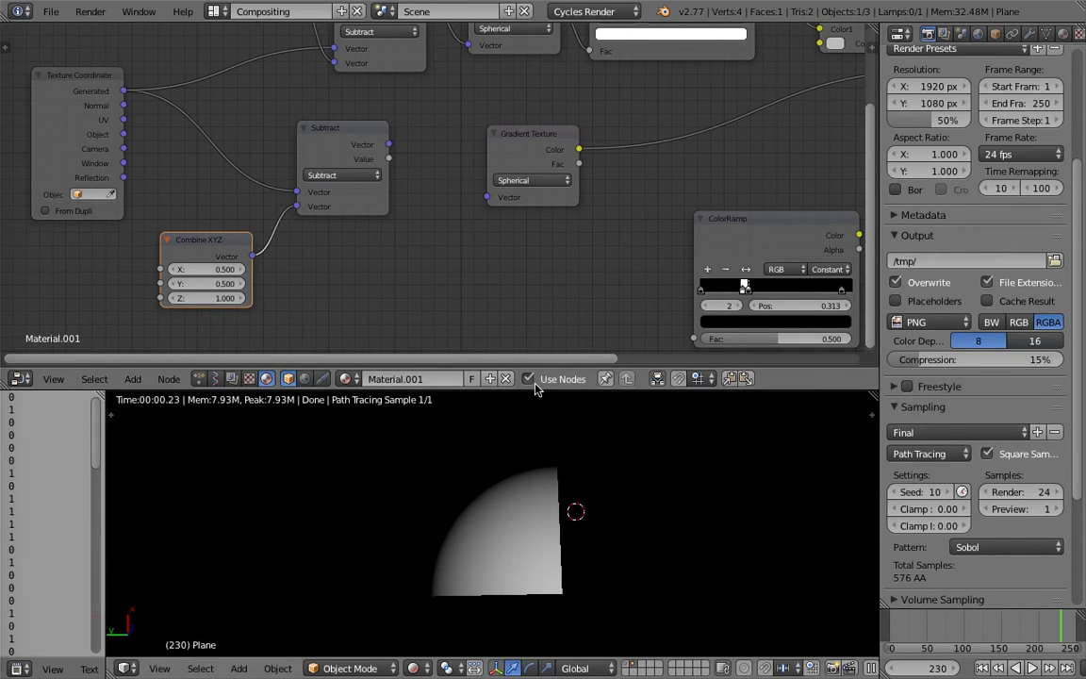
{"action": "left_click_drag", "start_coordinate": [389, 144], "coordinate": [487, 197]}
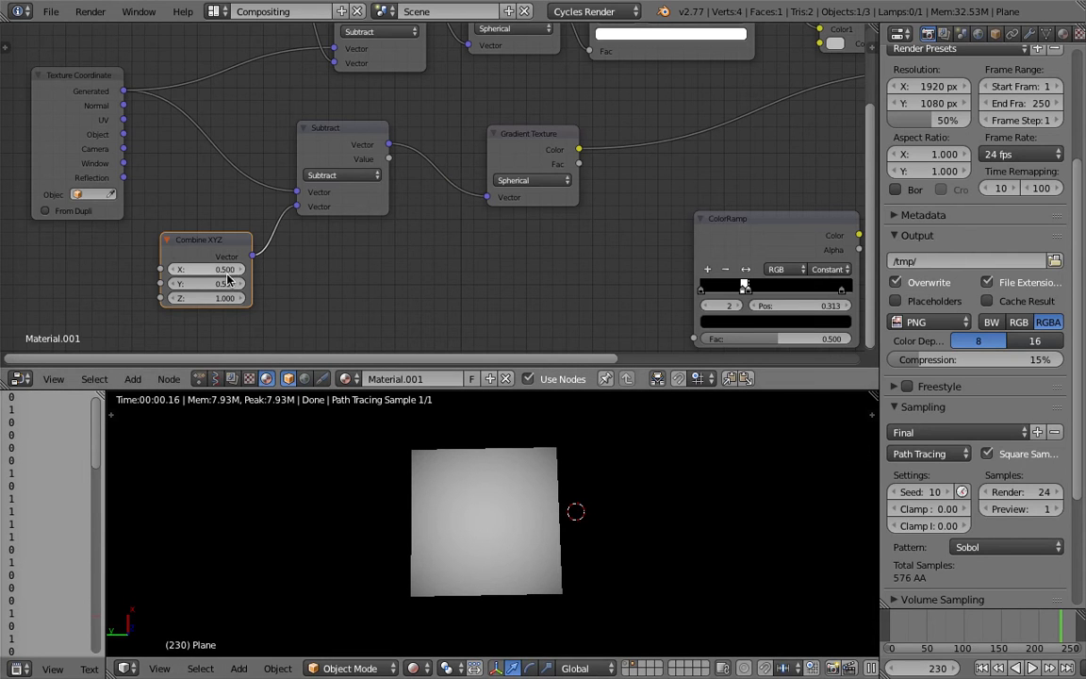
Try a Z of 1.2 in the lower Combine XYZ node, and set Z to 0 in both Combine XYZ nodes.
{"action": "mouse_move", "coordinate": [227, 298]}
{"action": "left_mouse_down"}
{"action": "mouse_move", "coordinate": [213, 298]}
{"action": "mouse_move", "coordinate": [251, 298]}
{"action": "mouse_move", "coordinate": [241, 298]}
{"action": "left_mouse_up"}
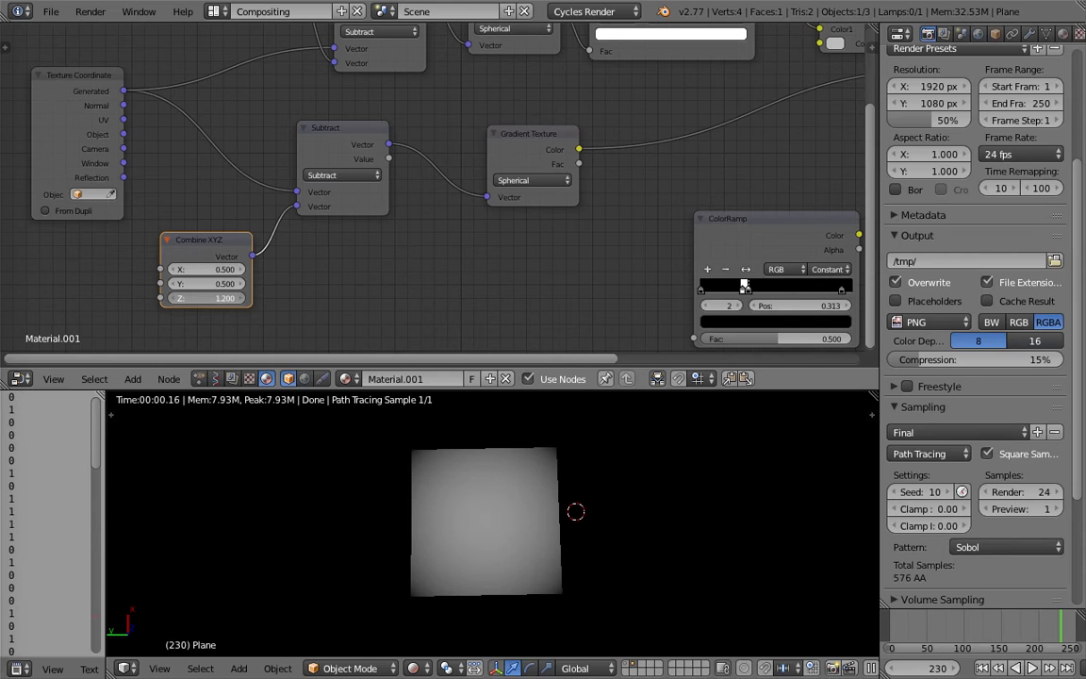
{"action": "middle_click_drag", "start_coordinate": [228, 161], "coordinate": [259, 199]}
{"action": "left_click", "coordinate": [249, 337]}
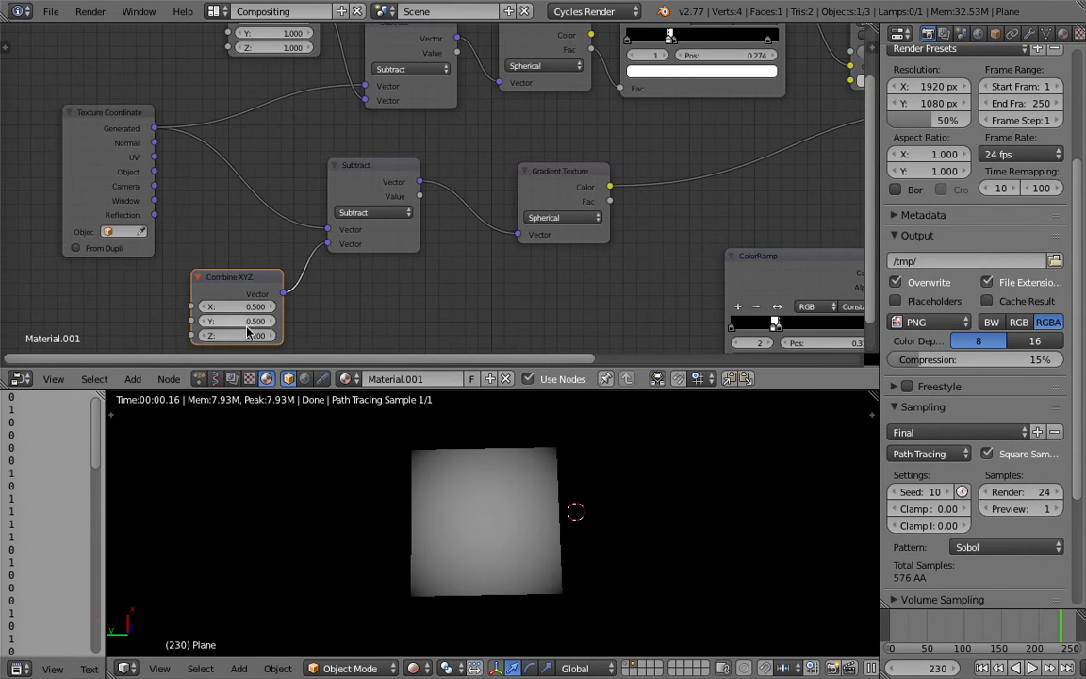
{"action": "type", "text": "0"}
{"action": "key", "text": "Return"}
{"action": "scroll", "coordinate": [361, 316], "scroll_direction": "down", "scroll_amount": 1}
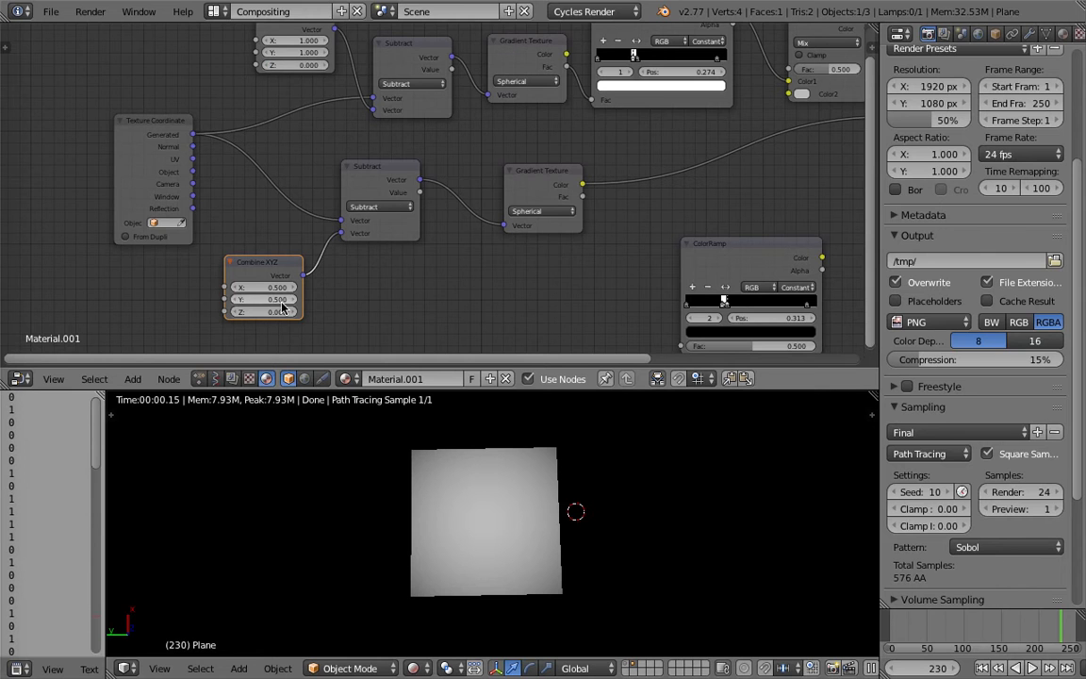
Insert the loose lower ColorRamp into the link between the lower Gradient Texture and Emission, and inspect its stops.
{"action": "scroll", "coordinate": [443, 207], "scroll_direction": "down", "scroll_amount": 1}
{"action": "middle_click_drag", "start_coordinate": [454, 189], "coordinate": [415, 186]}
{"action": "left_click_drag", "start_coordinate": [424, 166], "coordinate": [407, 175]}
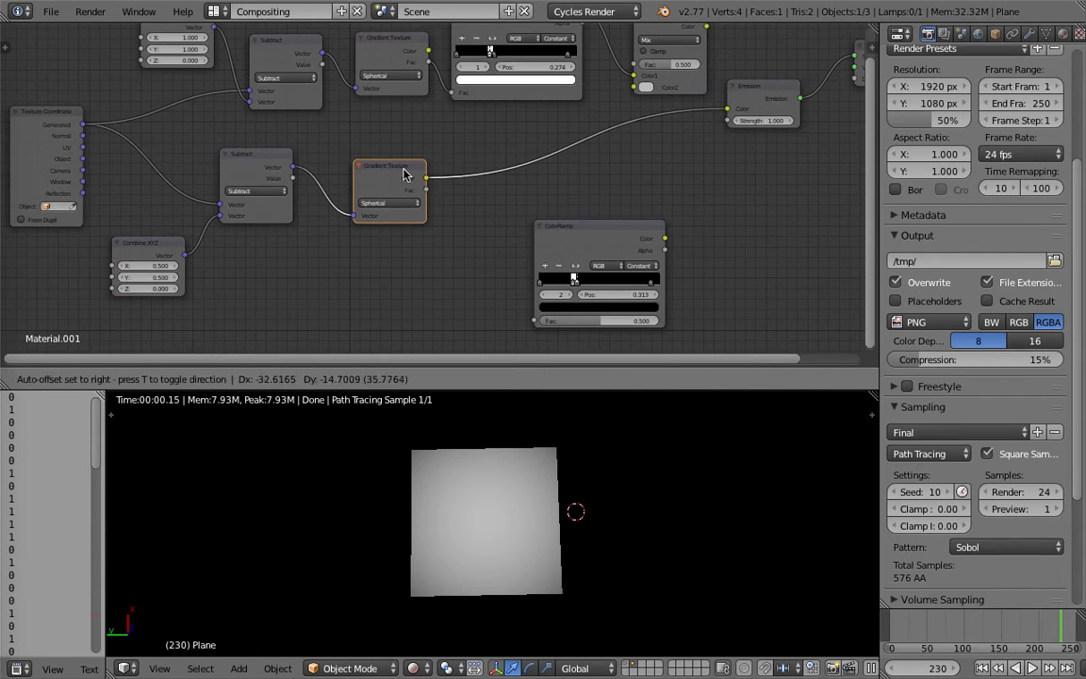
{"action": "left_click_drag", "start_coordinate": [585, 247], "coordinate": [531, 174]}
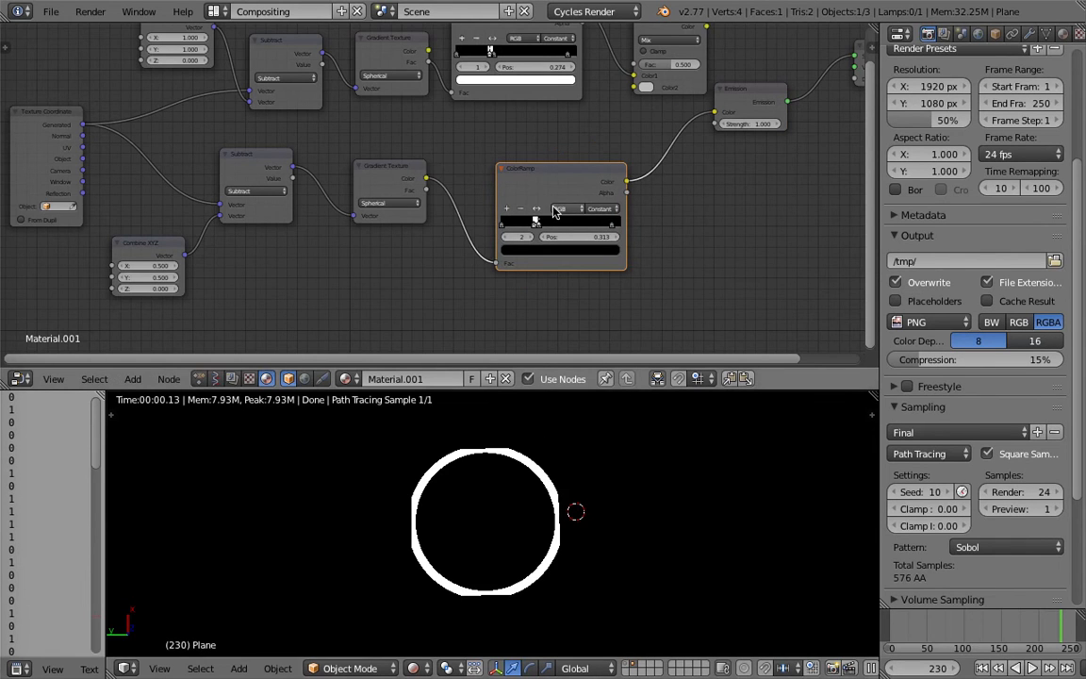
{"action": "scroll", "coordinate": [553, 213], "scroll_direction": "up", "scroll_amount": 3}
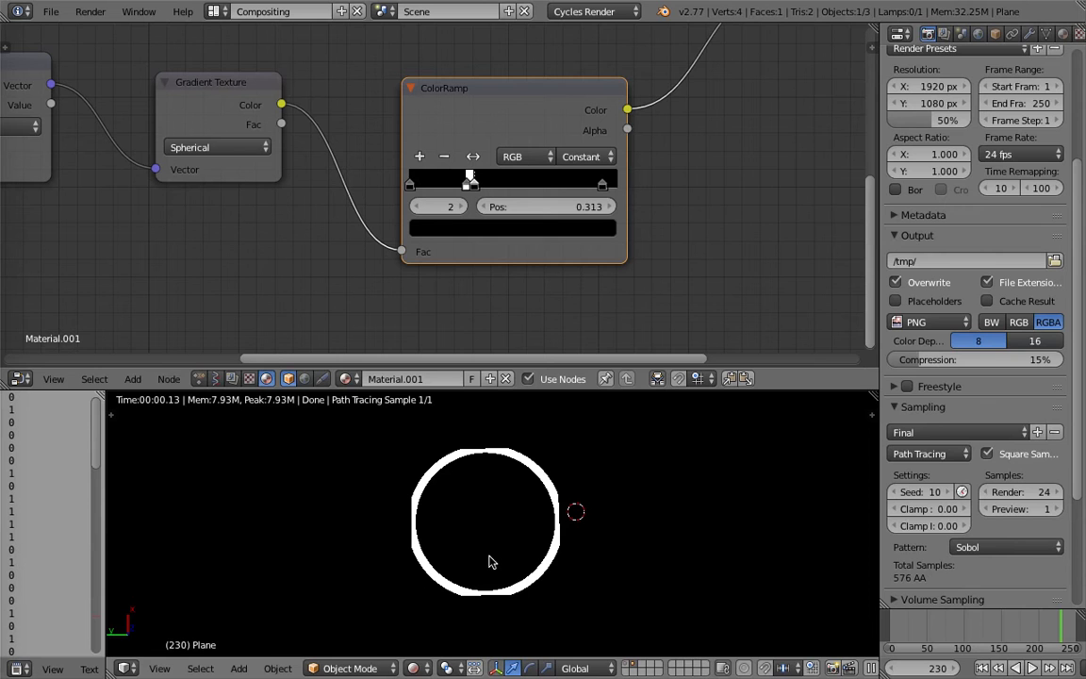
{"action": "middle_click_drag", "start_coordinate": [485, 286], "coordinate": [482, 286]}
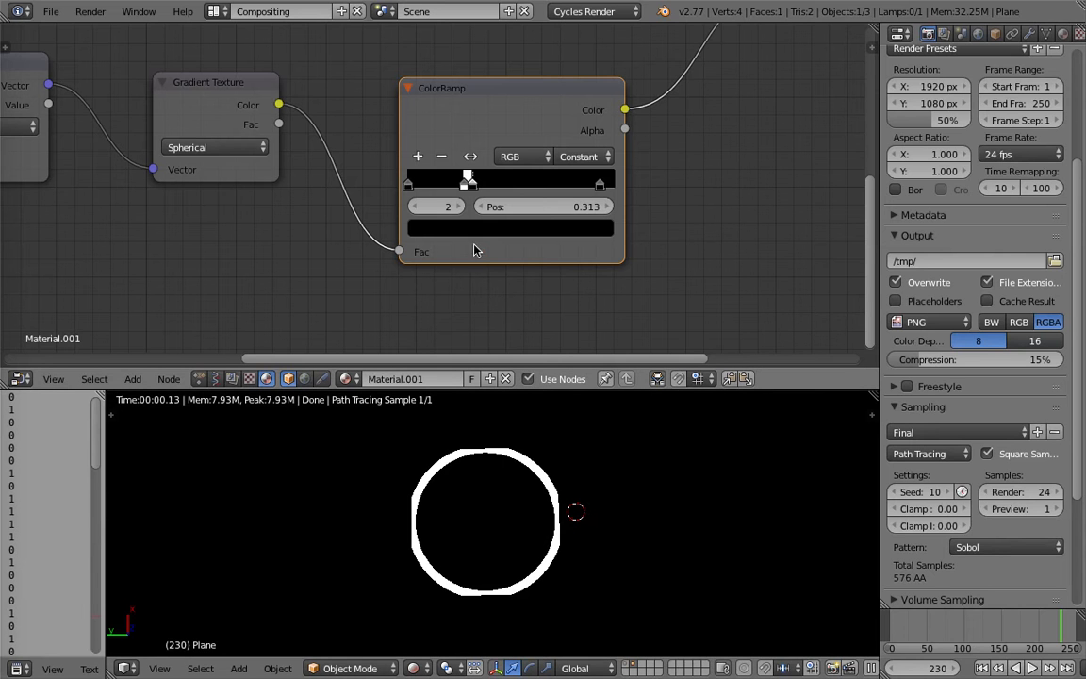
{"action": "middle_click_drag", "start_coordinate": [711, 181], "coordinate": [610, 236]}
{"action": "scroll", "coordinate": [645, 207], "scroll_direction": "down", "scroll_amount": 4}
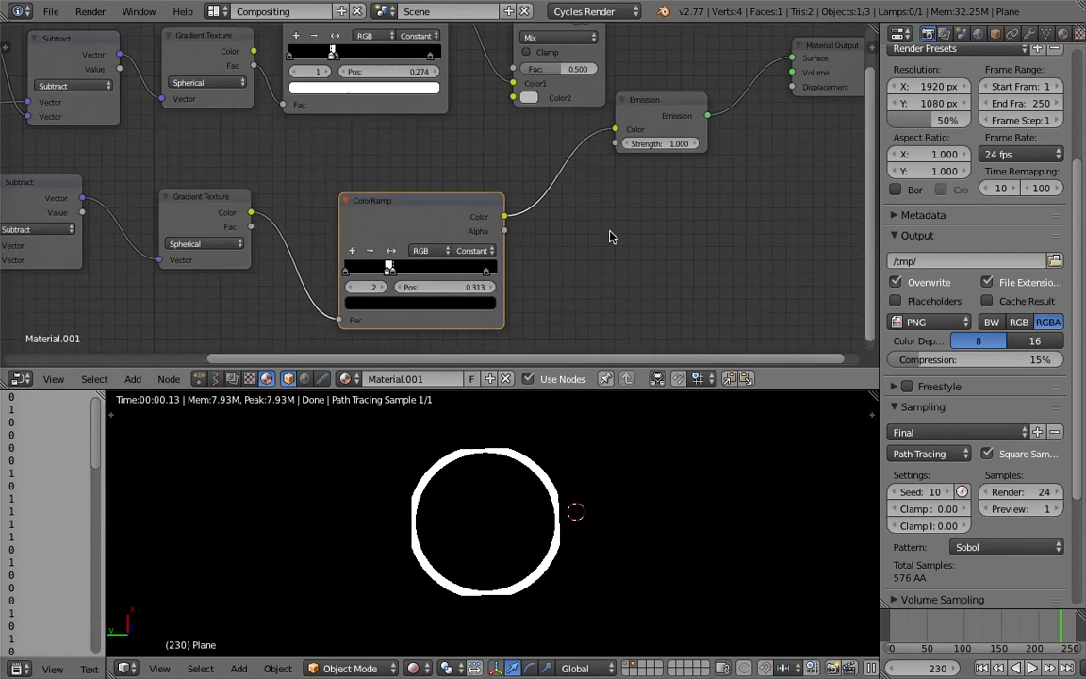
Rearrange the Emission and Mix nodes and connect the upper ColorRamp's Color directly to the Emission color.
{"action": "left_click_drag", "start_coordinate": [637, 116], "coordinate": [670, 114]}
{"action": "middle_click_drag", "start_coordinate": [637, 90], "coordinate": [622, 183]}
{"action": "left_click_drag", "start_coordinate": [532, 102], "coordinate": [520, 122]}
{"action": "middle_click_drag", "start_coordinate": [453, 108], "coordinate": [528, 64]}
{"action": "scroll", "coordinate": [529, 64], "scroll_direction": "down", "scroll_amount": 1}
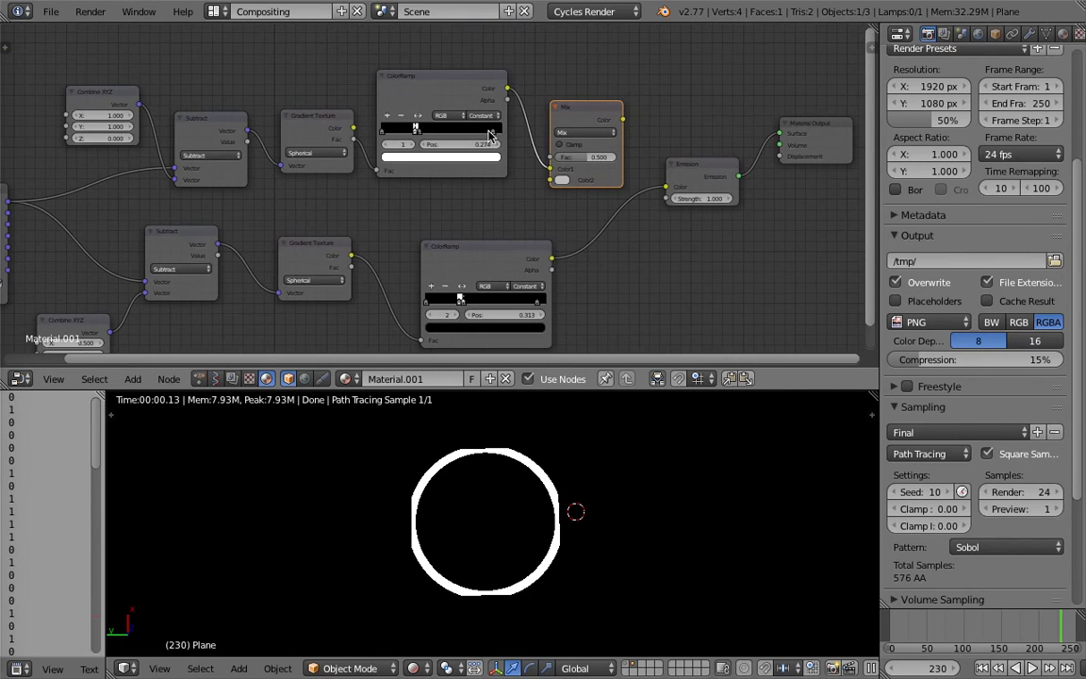
{"action": "left_click", "coordinate": [461, 82]}
{"action": "left_click_drag", "start_coordinate": [507, 90], "coordinate": [666, 187]}
Set the lower Combine XYZ's X and Y to 0 and connect the lower ColorRamp's Color to the Emission color.
{"action": "middle_click_drag", "start_coordinate": [519, 223], "coordinate": [643, 163]}
{"action": "left_click", "coordinate": [210, 283]}
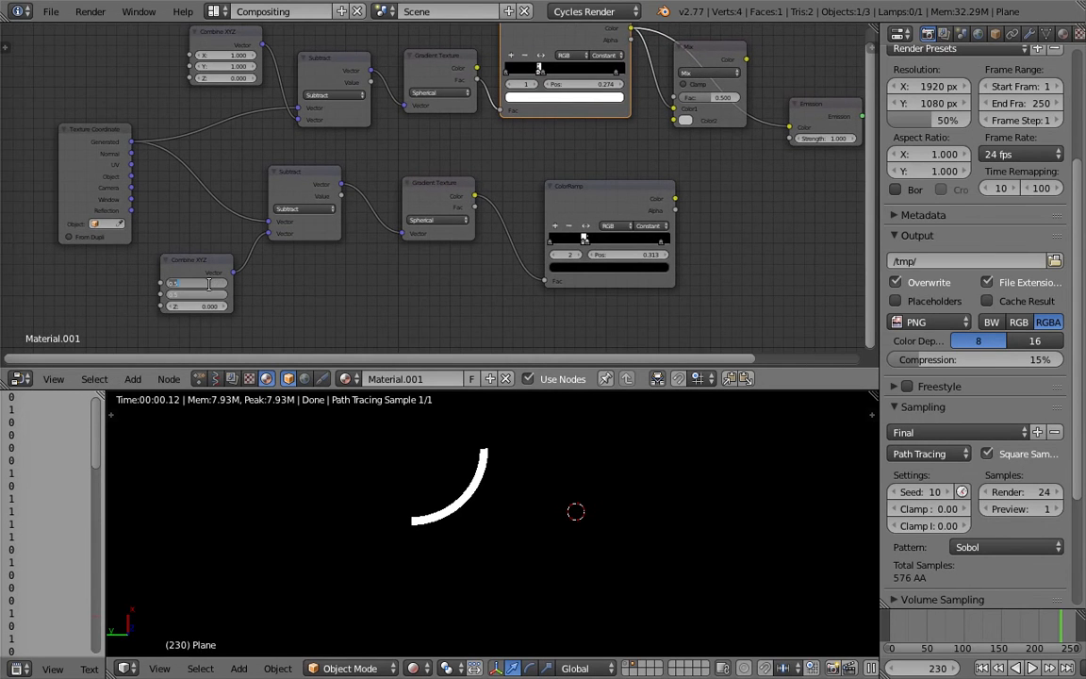
{"action": "key", "text": "Return"}
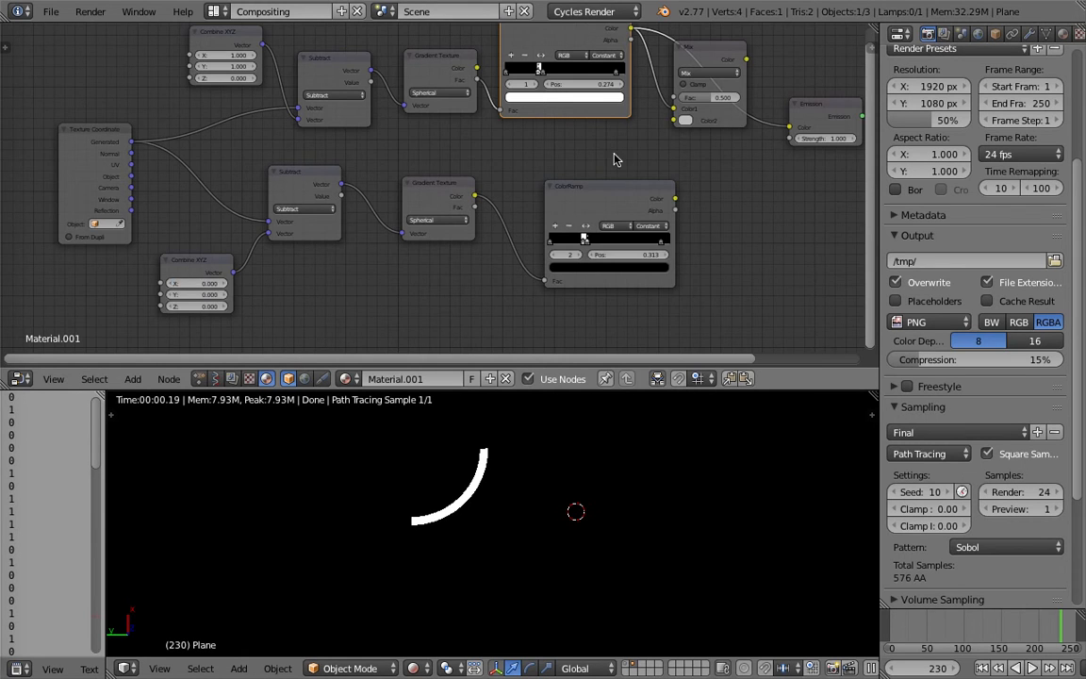
{"action": "middle_click_drag", "start_coordinate": [616, 154], "coordinate": [504, 189]}
{"action": "left_click_drag", "start_coordinate": [562, 233], "coordinate": [677, 166]}
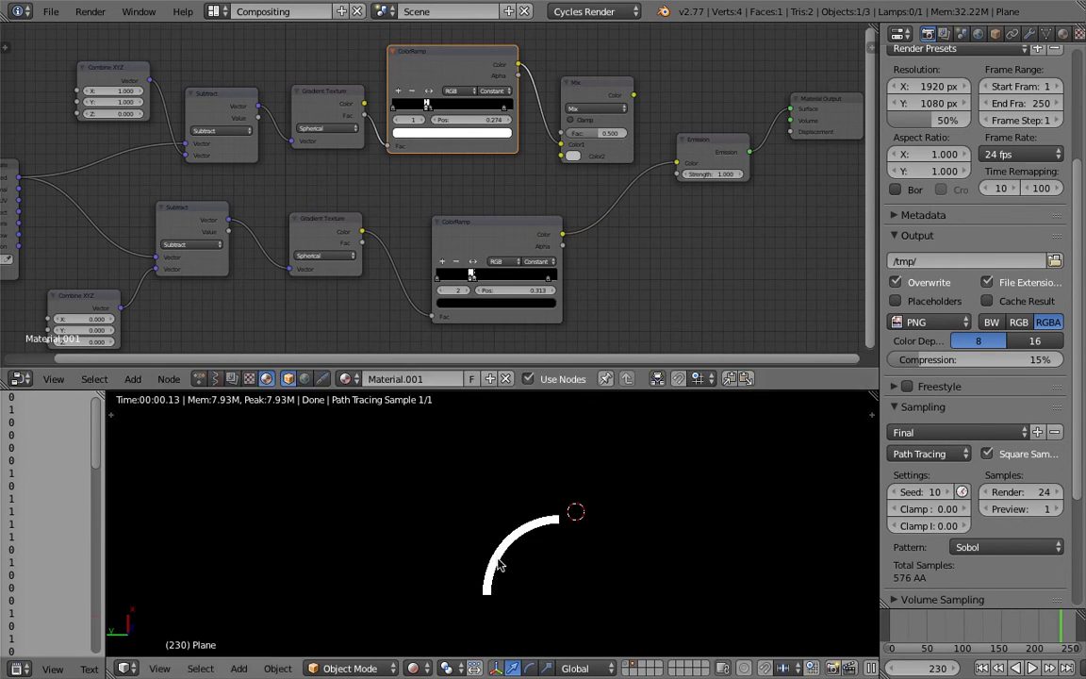
Connect Mix's Color to the Emission color and the lower ColorRamp to Mix's Color2, and view the combined arcs.
{"action": "left_click_drag", "start_coordinate": [634, 96], "coordinate": [677, 162]}
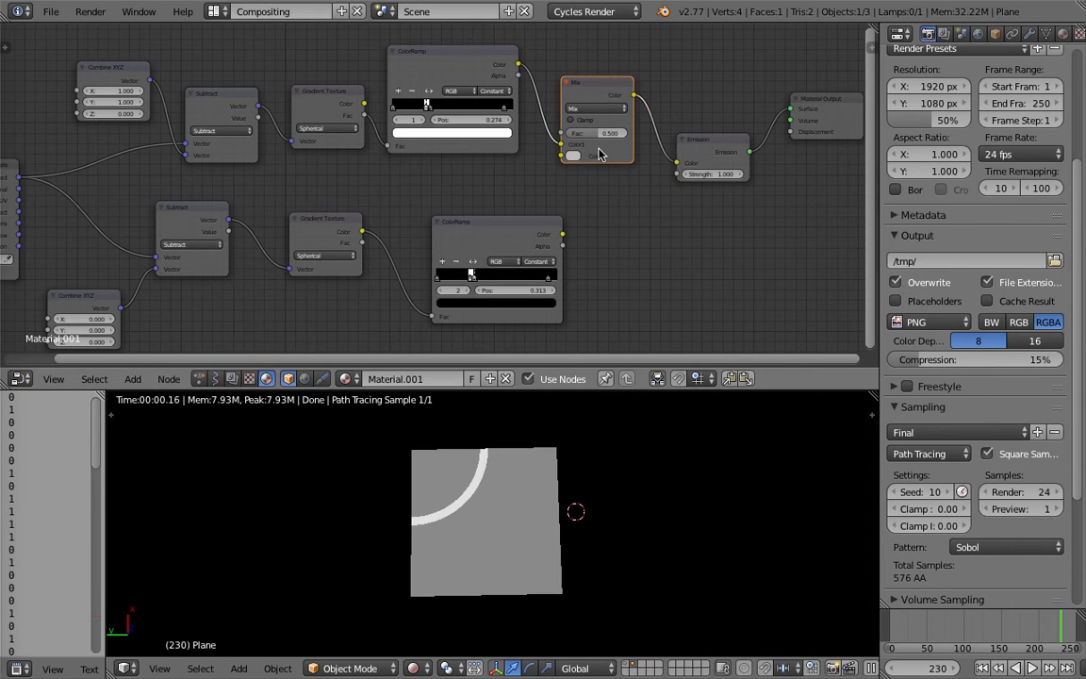
{"action": "left_click_drag", "start_coordinate": [600, 153], "coordinate": [612, 162]}
{"action": "left_click_drag", "start_coordinate": [562, 234], "coordinate": [579, 165]}
{"action": "scroll", "coordinate": [475, 551], "scroll_direction": "up", "scroll_amount": 4}
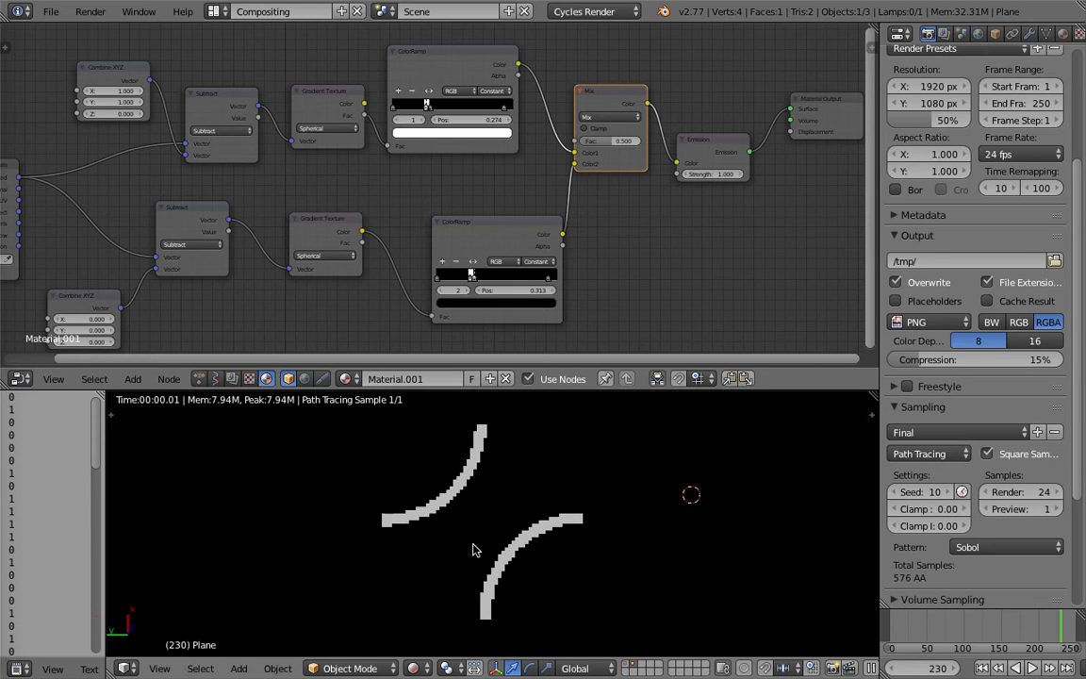
{"action": "scroll", "coordinate": [474, 554], "scroll_direction": "down", "scroll_amount": 5}
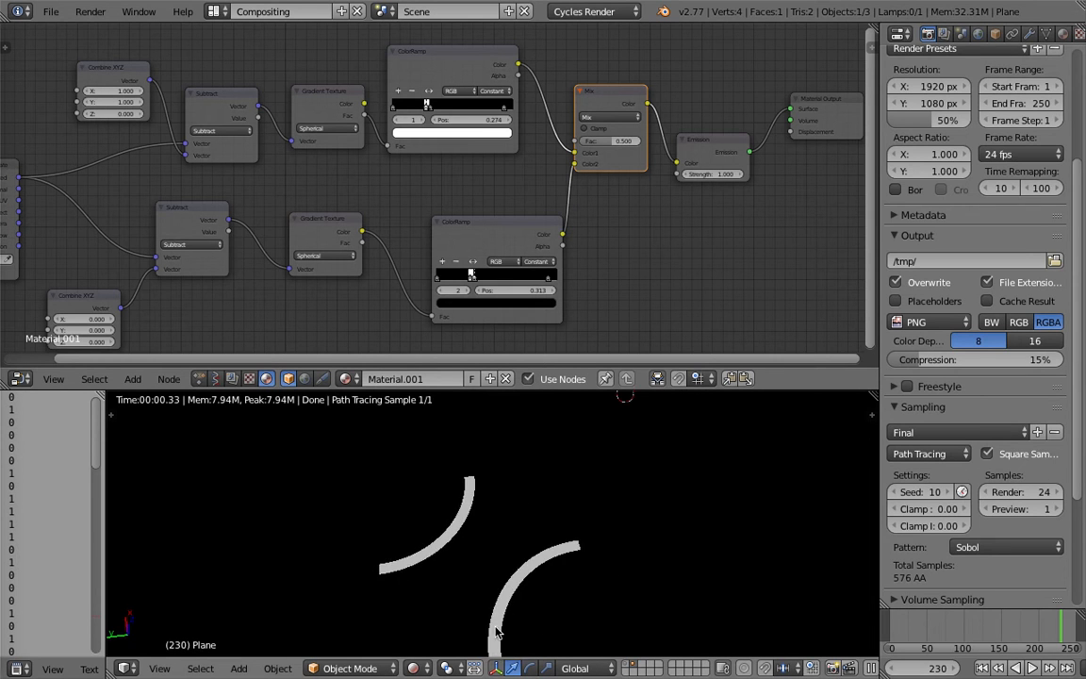
{"action": "scroll", "coordinate": [611, 142], "scroll_direction": "up", "scroll_amount": 3}
Try the Mix node's factor at 1 and return it to 0.5.
{"action": "left_click_drag", "start_coordinate": [626, 131], "coordinate": [698, 131]}
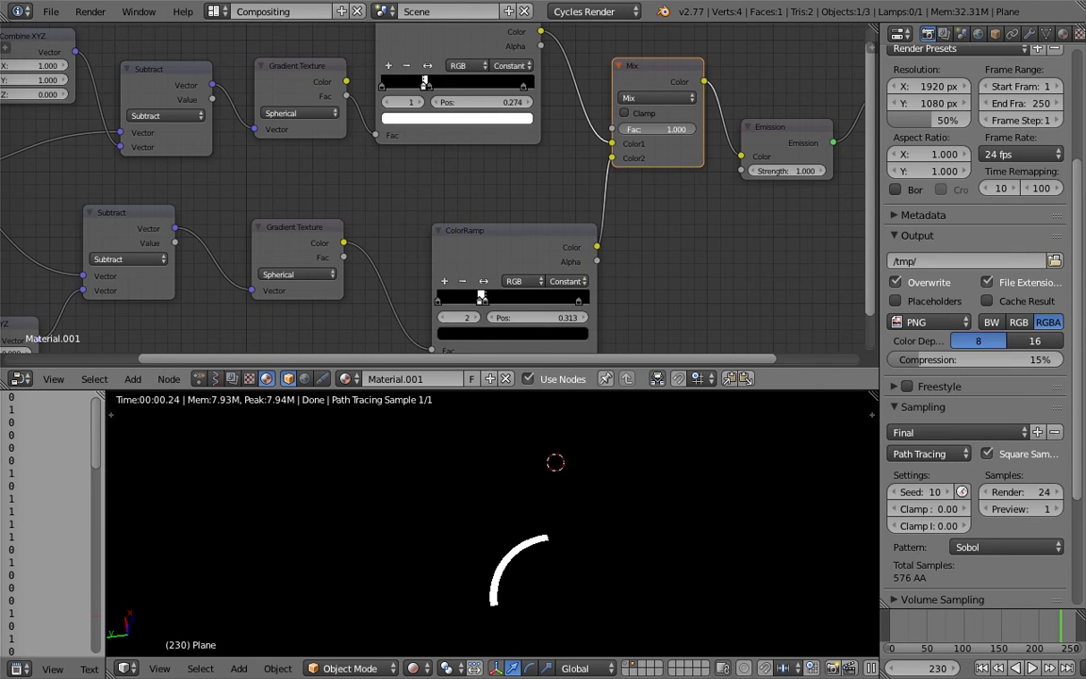
{"action": "left_click", "coordinate": [666, 128]}
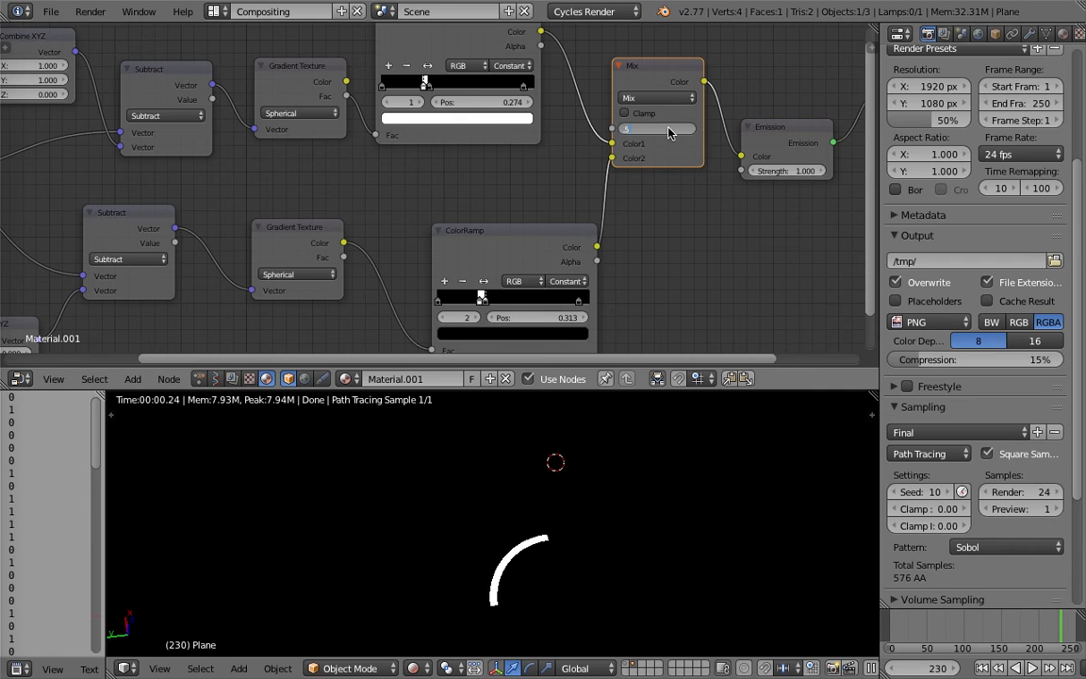
{"action": "type", "text": ".5"}
{"action": "key", "text": "Return"}
Move Emission and Material Output farther from Mix, and insert a duplicate of the lower ColorRamp between Mix and Emission.
{"action": "middle_click_drag", "start_coordinate": [649, 128], "coordinate": [560, 119]}
{"action": "left_click_drag", "start_coordinate": [675, 117], "coordinate": [711, 119]}
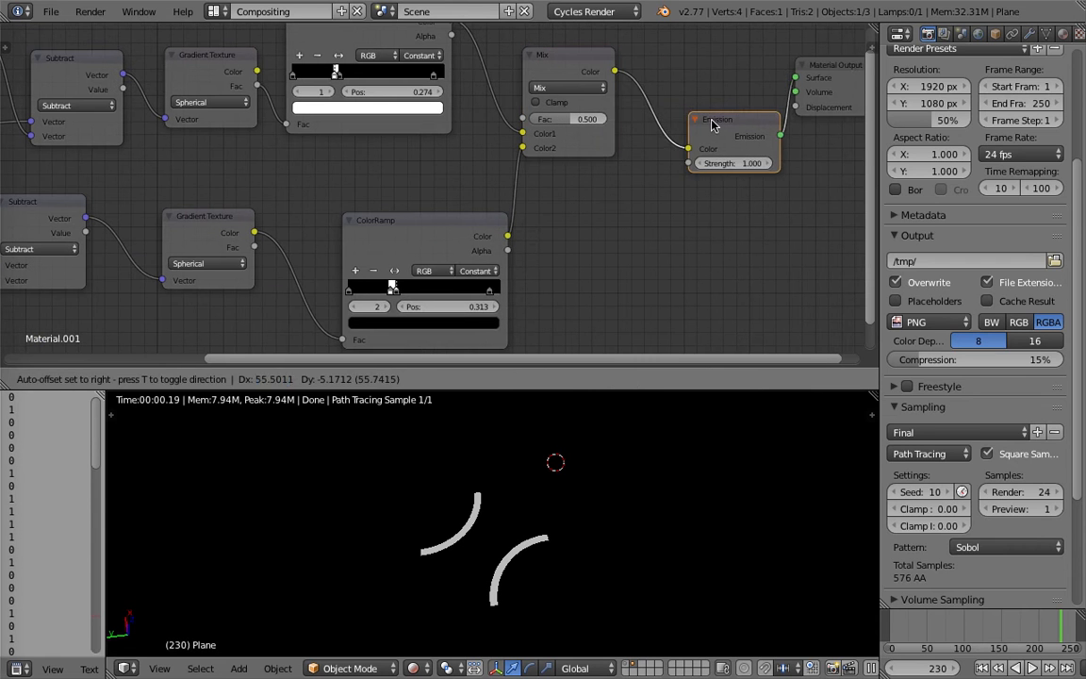
{"action": "middle_click_drag", "start_coordinate": [712, 119], "coordinate": [579, 135]}
{"action": "left_click_drag", "start_coordinate": [696, 83], "coordinate": [792, 88]}
{"action": "left_click_drag", "start_coordinate": [571, 135], "coordinate": [642, 134]}
{"action": "left_click", "coordinate": [311, 237]}
{"action": "left_click_drag", "start_coordinate": [311, 236], "coordinate": [634, 115]}
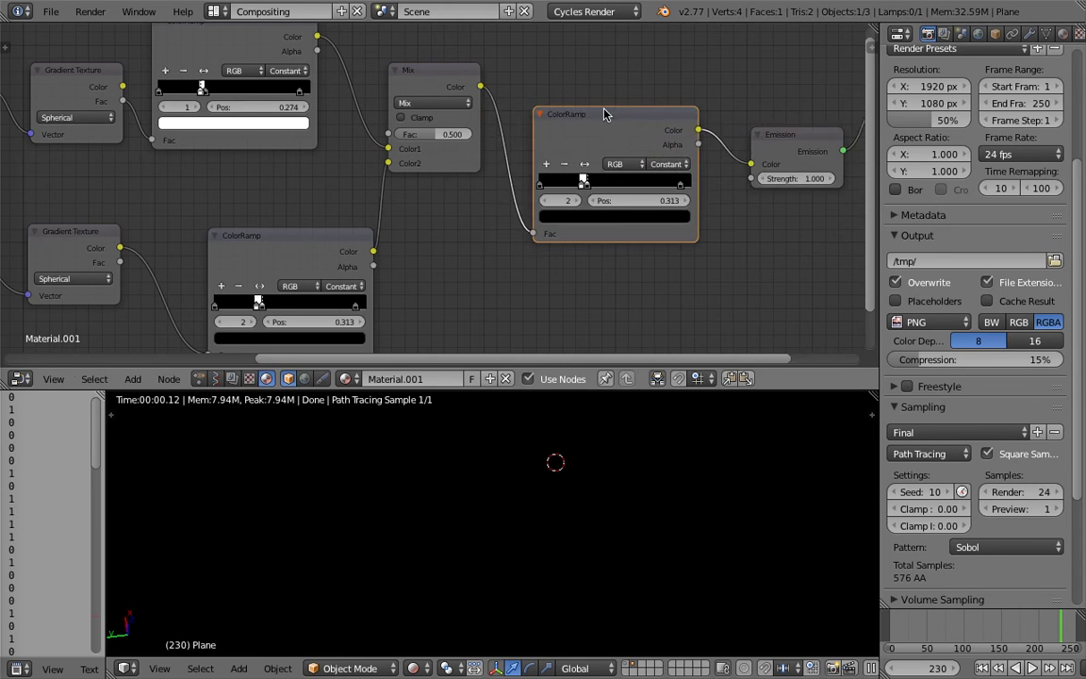
Widen the white band on the ColorRamp between Mix and Emission by moving its second stop to 0.707.
{"action": "middle_click_drag", "start_coordinate": [634, 185], "coordinate": [556, 169]}
{"action": "left_click_drag", "start_coordinate": [509, 169], "coordinate": [590, 177]}
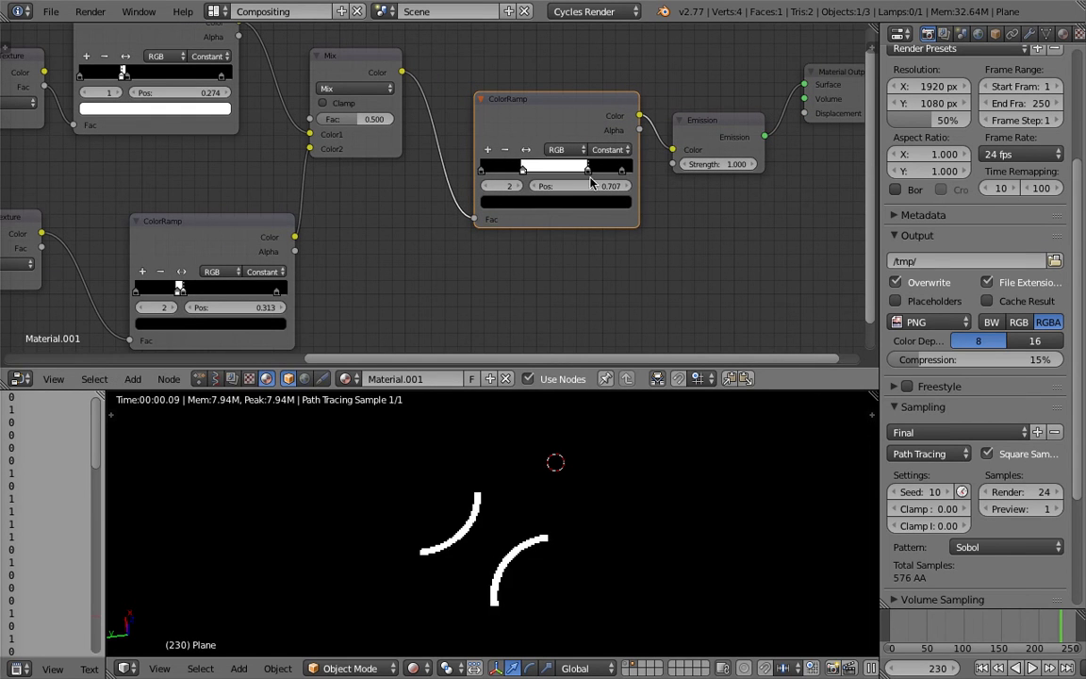
{"action": "scroll", "coordinate": [587, 566], "scroll_direction": "up", "scroll_amount": 2}
{"action": "middle_click_drag", "start_coordinate": [587, 567], "coordinate": [587, 581]}
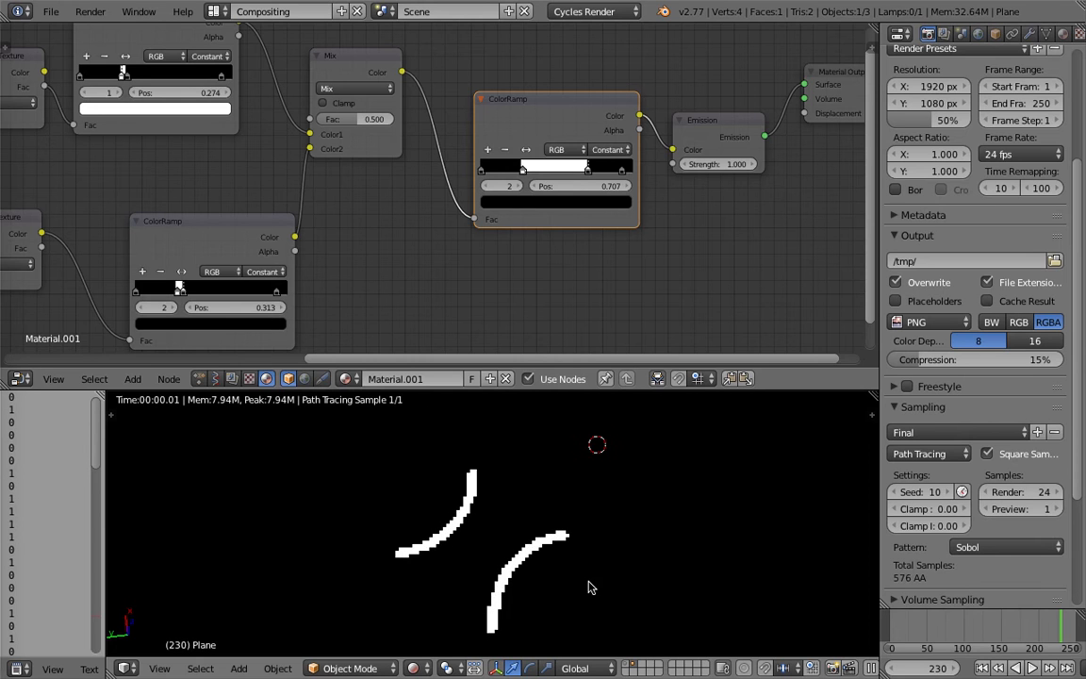
Bypass the ColorRamp by connecting Mix's Color directly to Emission, and reconnect the ColorRamp's Color to Emission.
{"action": "key", "text": "ctrl+s"}
{"action": "left_click", "coordinate": [587, 583]}
{"action": "left_click_drag", "start_coordinate": [401, 71], "coordinate": [673, 154]}
{"action": "left_click_drag", "start_coordinate": [642, 115], "coordinate": [672, 150]}
Widen the final ColorRamp's white band with stop 1 at 0.113, stop 2 at 0.906 and stop 3 at 1.000.
{"action": "left_click_drag", "start_coordinate": [588, 169], "coordinate": [604, 169]}
{"action": "left_click_drag", "start_coordinate": [523, 169], "coordinate": [498, 172]}
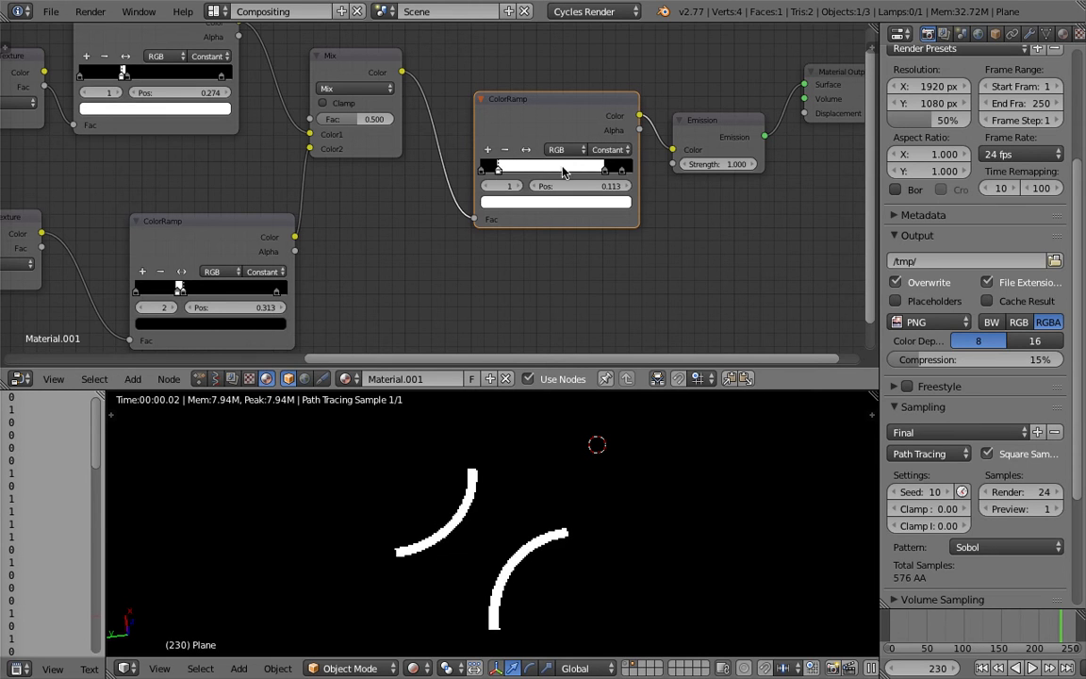
{"action": "left_click_drag", "start_coordinate": [604, 171], "coordinate": [634, 174]}
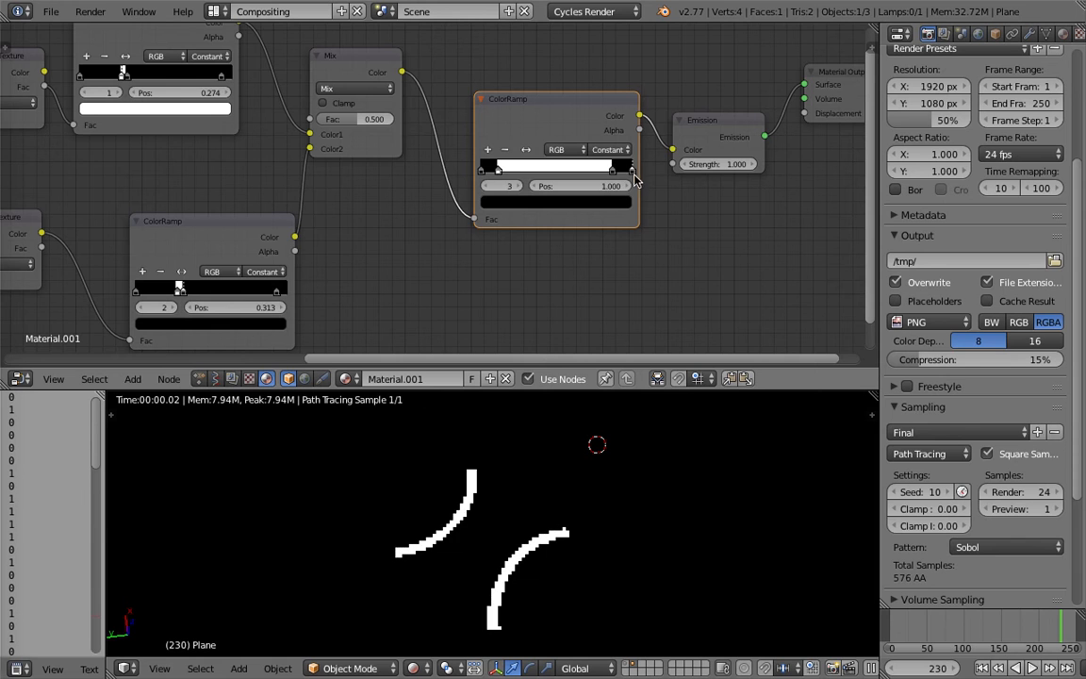
{"action": "scroll", "coordinate": [680, 233], "scroll_direction": "down", "scroll_amount": 2}
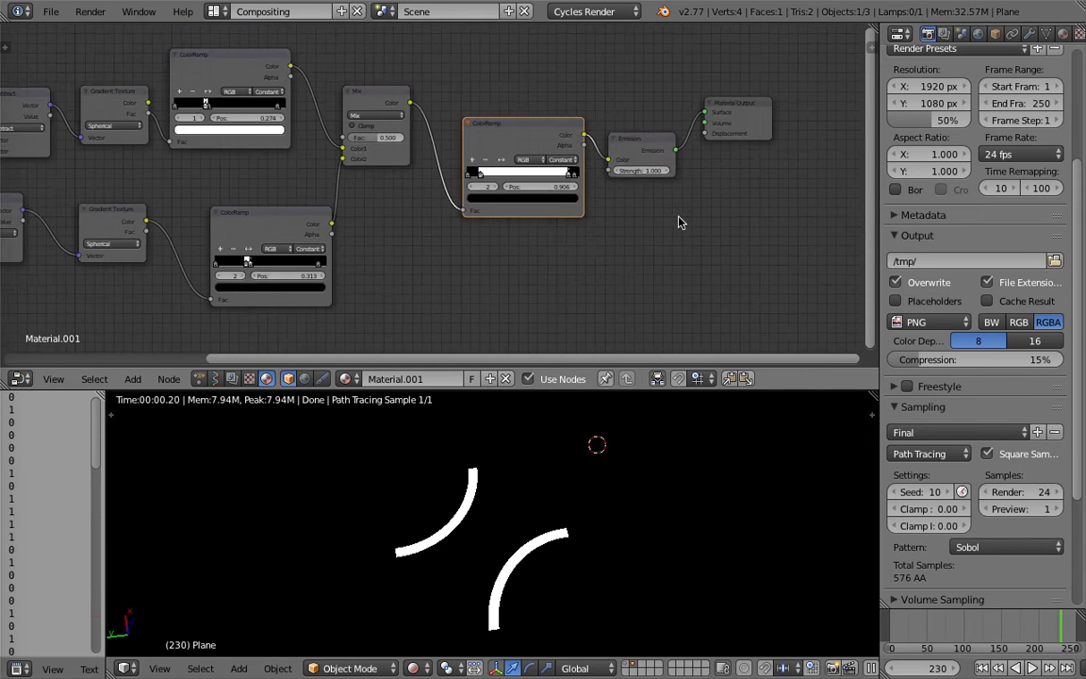
Switch the 3D view from the source tile to layer 2 with the instanced planes.
{"action": "middle_click_drag", "start_coordinate": [682, 230], "coordinate": [656, 238]}
{"action": "left_click_drag", "start_coordinate": [623, 149], "coordinate": [620, 137]}
{"action": "scroll", "coordinate": [567, 512], "scroll_direction": "down", "scroll_amount": 2}
{"action": "left_click", "coordinate": [569, 510]}
{"action": "left_click", "coordinate": [493, 558]}
{"action": "key", "text": "2"}
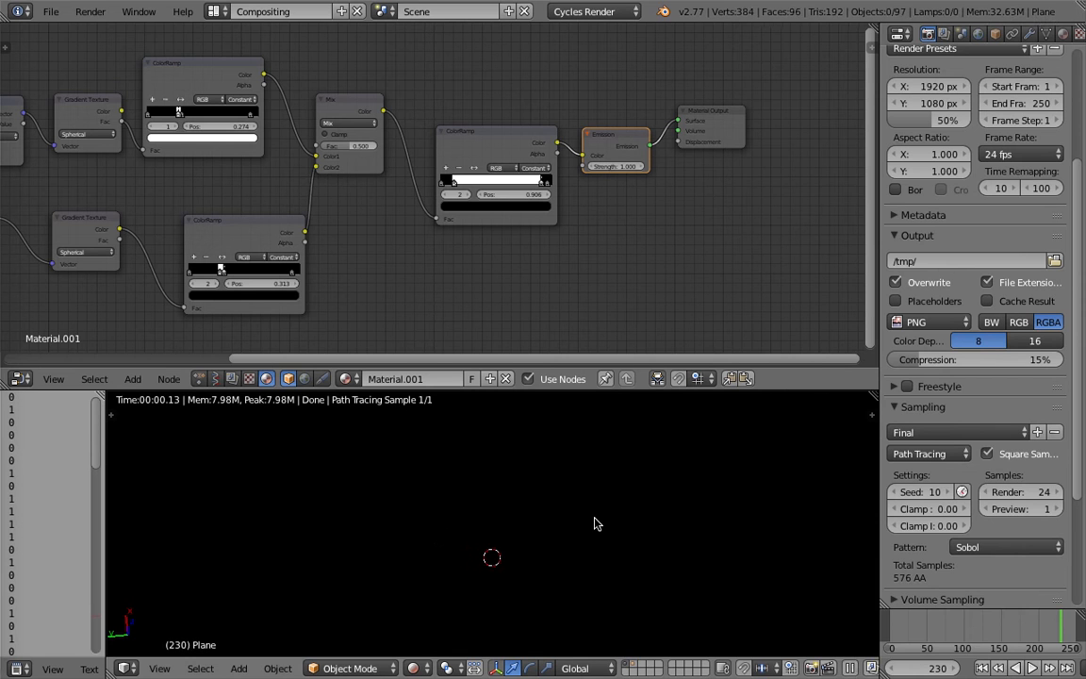
Set the 3D view's shading to Solid and show the source plane on layer 1.
{"action": "left_click", "coordinate": [412, 668]}
{"action": "left_click", "coordinate": [438, 611]}
{"action": "key", "text": "1"}
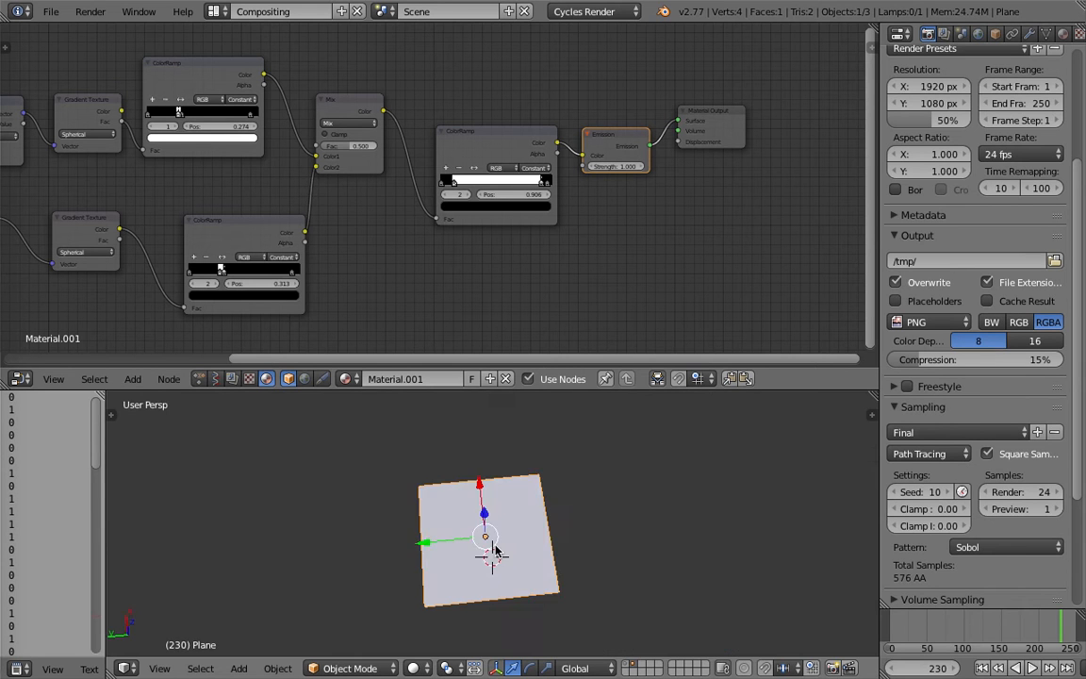
{"action": "middle_click_drag", "start_coordinate": [500, 525], "coordinate": [580, 505]}
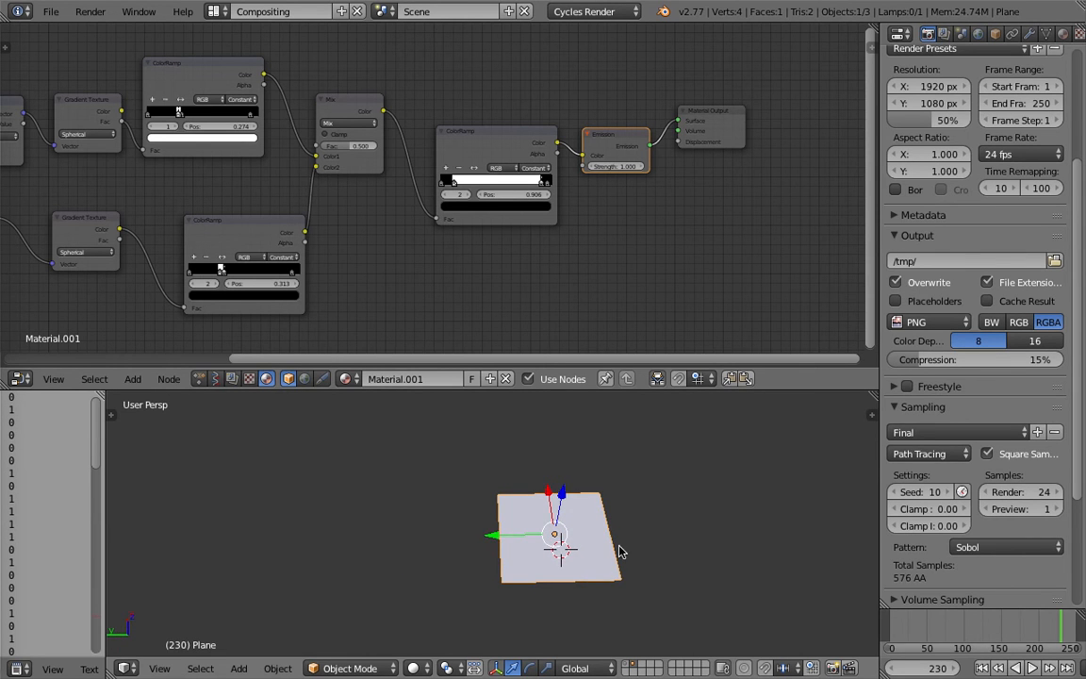
Switch the node editor to the Animation Nodes tree and move Grid Mesh farther from Get List Length.
{"action": "left_click", "coordinate": [199, 378]}
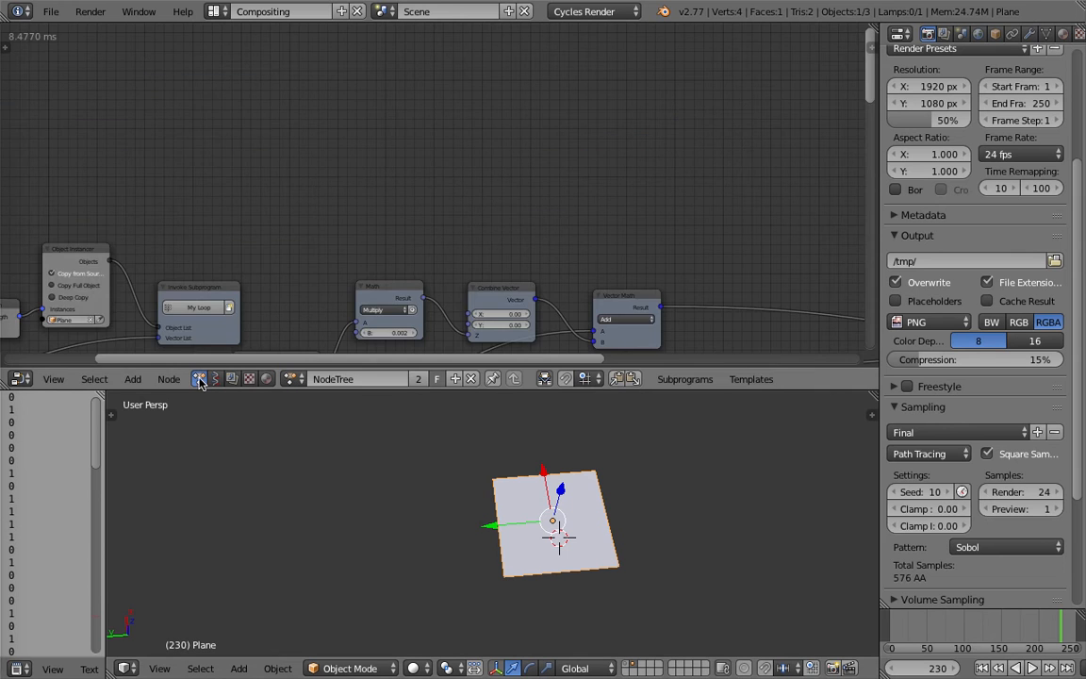
{"action": "scroll", "coordinate": [334, 225], "scroll_direction": "down", "scroll_amount": 5}
{"action": "middle_click_drag", "start_coordinate": [240, 217], "coordinate": [432, 95]}
{"action": "scroll", "coordinate": [394, 184], "scroll_direction": "up", "scroll_amount": 1}
{"action": "scroll", "coordinate": [302, 191], "scroll_direction": "up", "scroll_amount": 1}
{"action": "scroll", "coordinate": [283, 191], "scroll_direction": "up", "scroll_amount": 1}
{"action": "left_click", "coordinate": [186, 204]}
{"action": "left_click_drag", "start_coordinate": [186, 204], "coordinate": [131, 182]}
Reposition the Object Instancer and Invoke Subprogram nodes slightly, and bring the My Loop nodes into view.
{"action": "left_click", "coordinate": [262, 118]}
{"action": "left_click", "coordinate": [363, 54]}
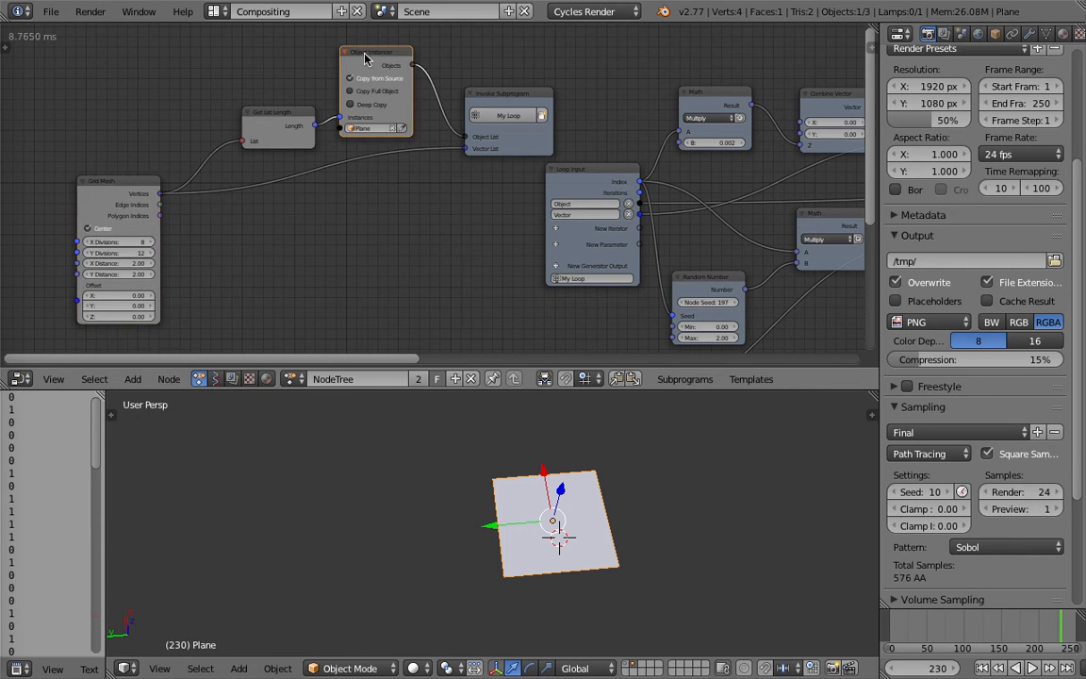
{"action": "left_click_drag", "start_coordinate": [363, 54], "coordinate": [346, 53]}
{"action": "middle_click_drag", "start_coordinate": [426, 158], "coordinate": [391, 151]}
{"action": "left_click_drag", "start_coordinate": [479, 95], "coordinate": [437, 98]}
{"action": "middle_click_drag", "start_coordinate": [528, 156], "coordinate": [195, 134]}
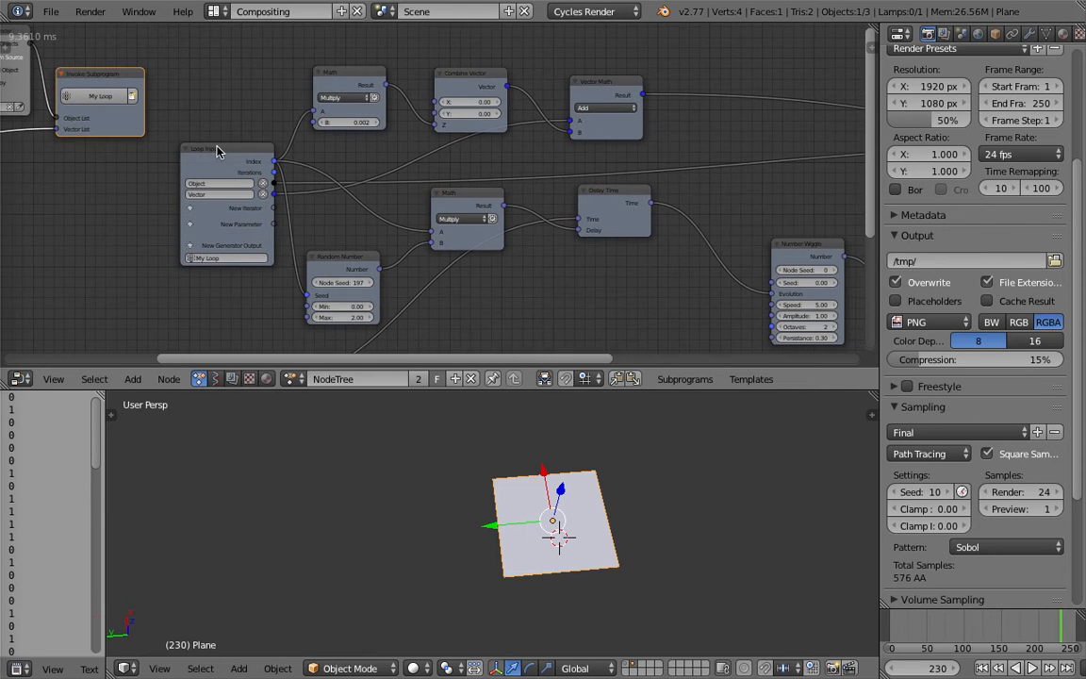
Enlarge the node editor and reposition the Random Number node that feeds the Multiply Math node.
{"action": "left_click_drag", "start_coordinate": [675, 390], "coordinate": [687, 462]}
{"action": "middle_click_drag", "start_coordinate": [539, 308], "coordinate": [454, 271]}
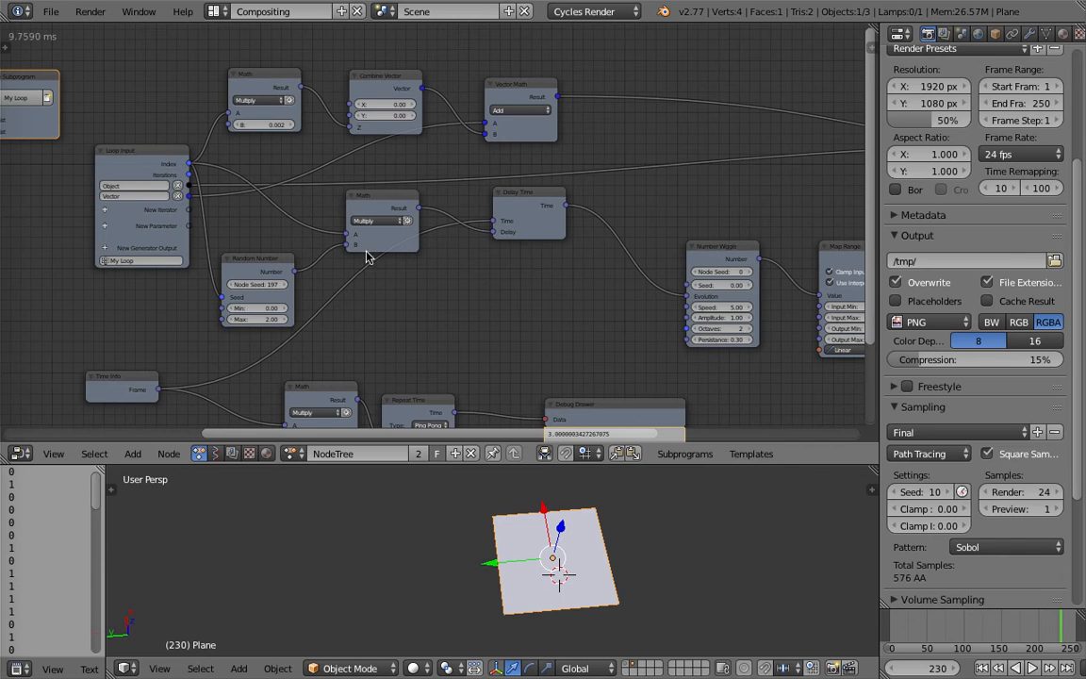
{"action": "key", "text": "g"}
{"action": "right_click_drag", "start_coordinate": [261, 236], "coordinate": [265, 249]}
{"action": "middle_click_drag", "start_coordinate": [376, 293], "coordinate": [386, 270]}
{"action": "scroll", "coordinate": [380, 194], "scroll_direction": "up", "scroll_amount": 2}
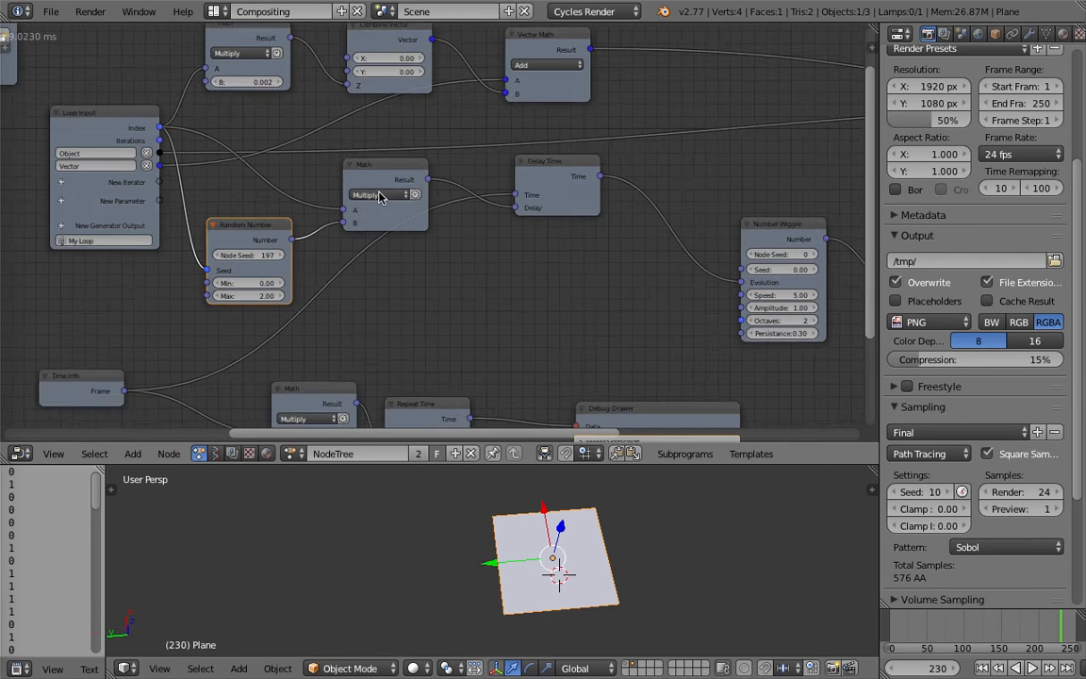
Move the Delay Time node farther from the Multiply node it follows, toward Number Wiggle.
{"action": "right_click_drag", "start_coordinate": [562, 166], "coordinate": [607, 198]}
{"action": "scroll", "coordinate": [605, 196], "scroll_direction": "down", "scroll_amount": 4}
{"action": "middle_click_drag", "start_coordinate": [561, 184], "coordinate": [502, 213]}
{"action": "middle_click_drag", "start_coordinate": [653, 263], "coordinate": [614, 243]}
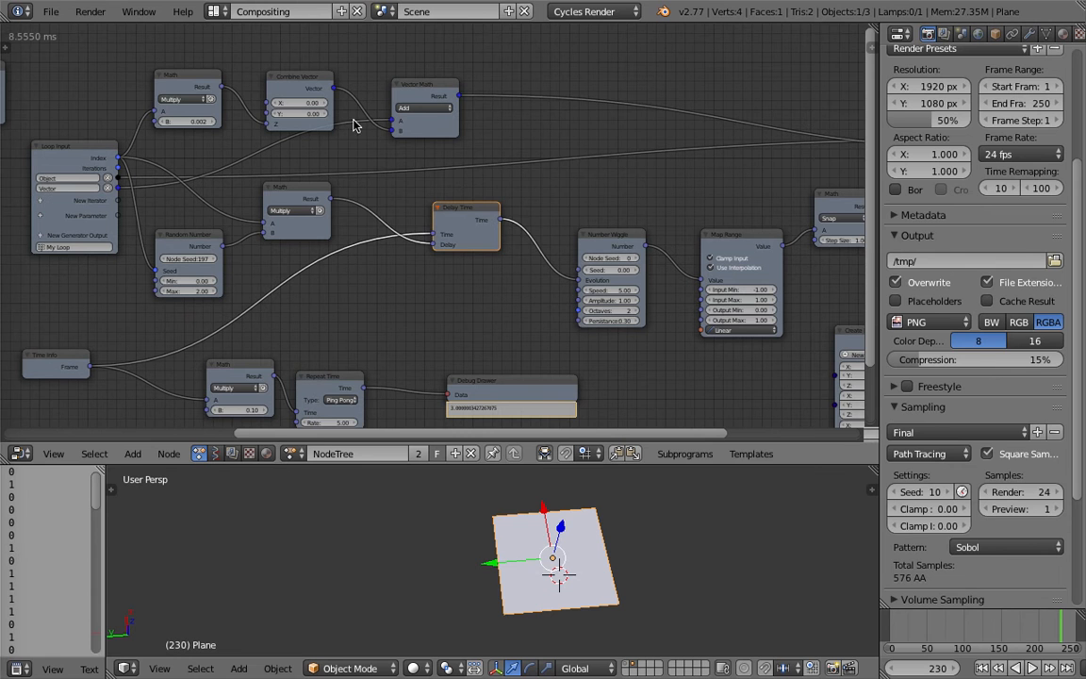
Move the 0.002 Multiply node and Combine Vector slightly higher above the loop's time branch.
{"action": "right_click_drag", "start_coordinate": [189, 77], "coordinate": [192, 66]}
{"action": "right_click_drag", "start_coordinate": [292, 73], "coordinate": [289, 51]}
{"action": "middle_click_drag", "start_coordinate": [625, 162], "coordinate": [437, 157]}
{"action": "scroll", "coordinate": [596, 200], "scroll_direction": "up", "scroll_amount": 2}
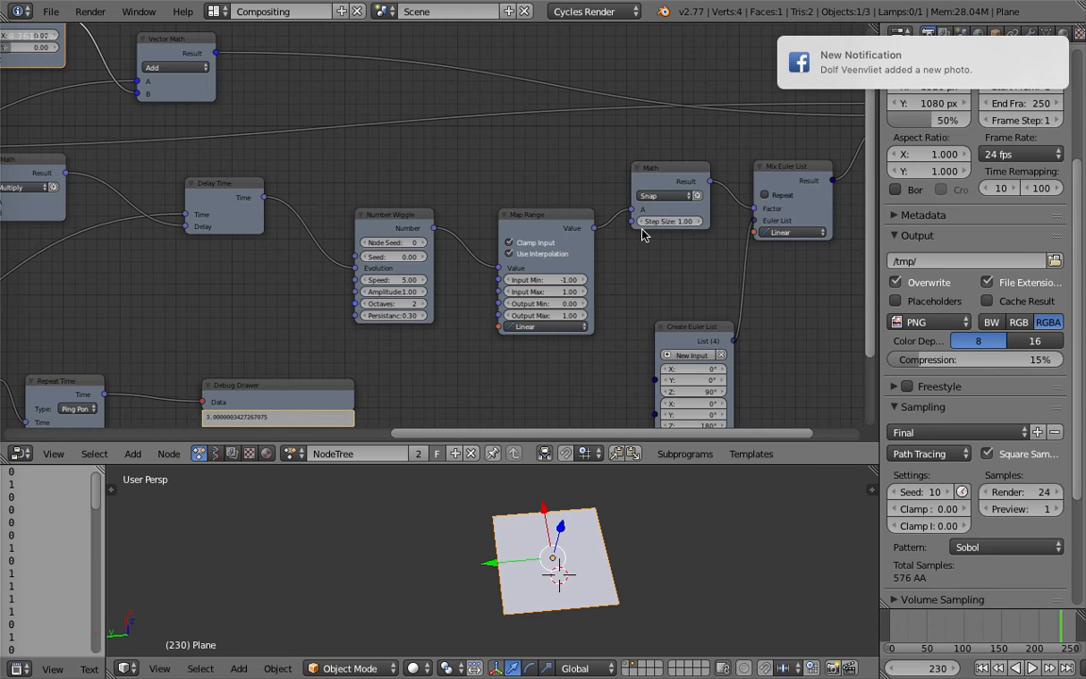
Move Create Euler List closer to Mix Euler List and examine its four Z rotations.
{"action": "middle_click_drag", "start_coordinate": [667, 255], "coordinate": [577, 200]}
{"action": "scroll", "coordinate": [635, 247], "scroll_direction": "up", "scroll_amount": 1}
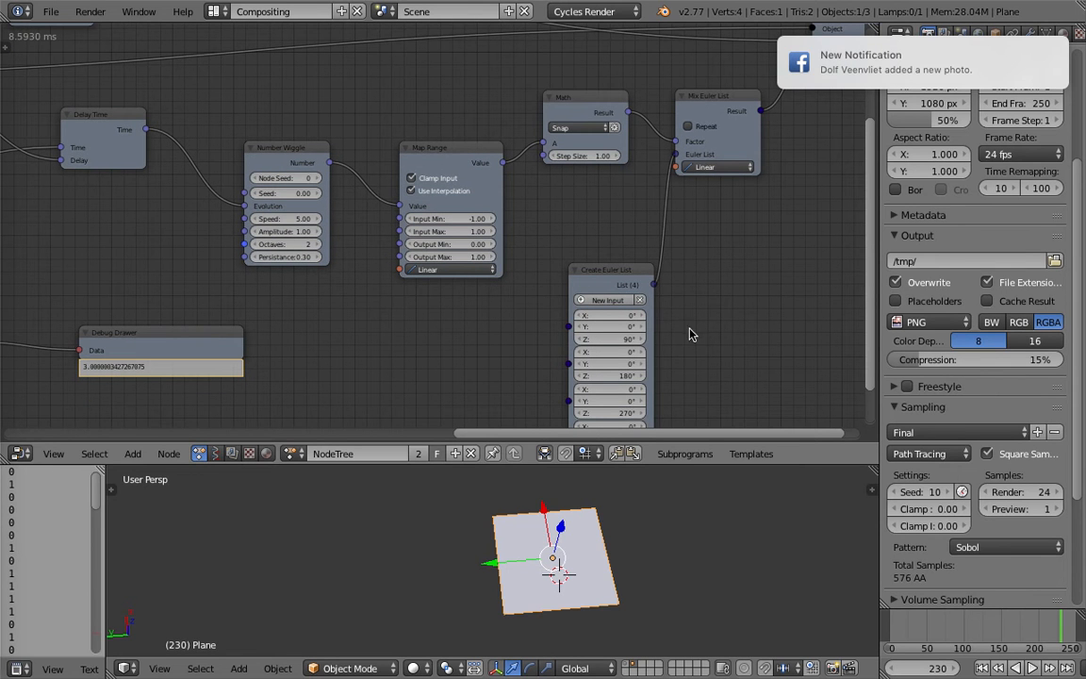
{"action": "left_click_drag", "start_coordinate": [622, 272], "coordinate": [609, 210]}
{"action": "middle_click_drag", "start_coordinate": [673, 256], "coordinate": [611, 241]}
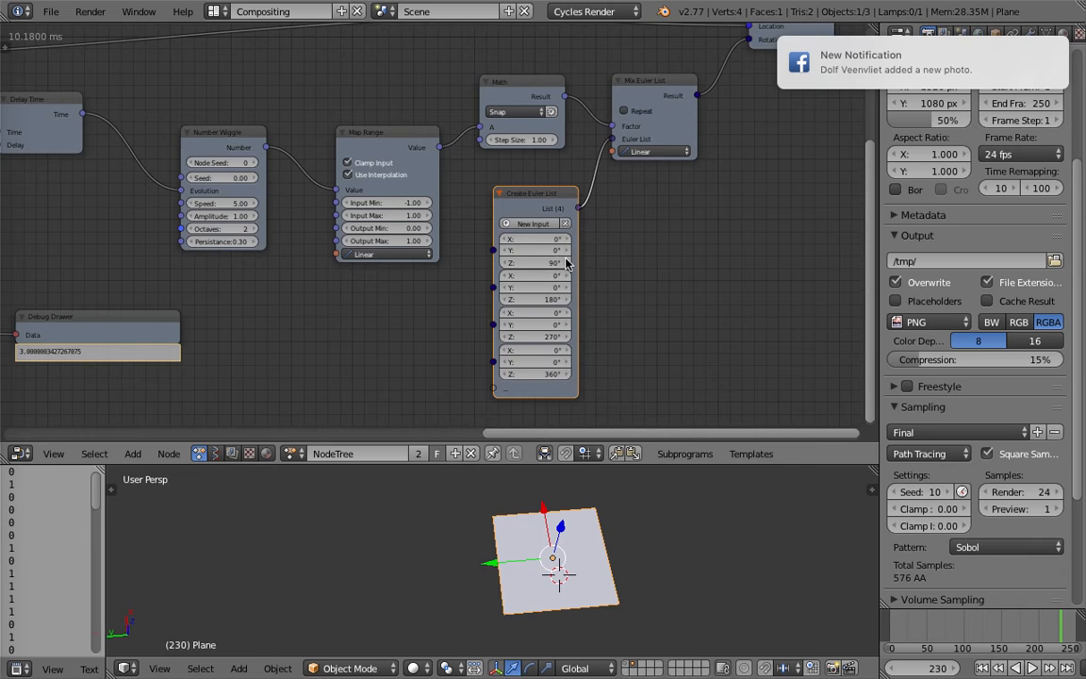
{"action": "scroll", "coordinate": [557, 263], "scroll_direction": "up", "scroll_amount": 1}
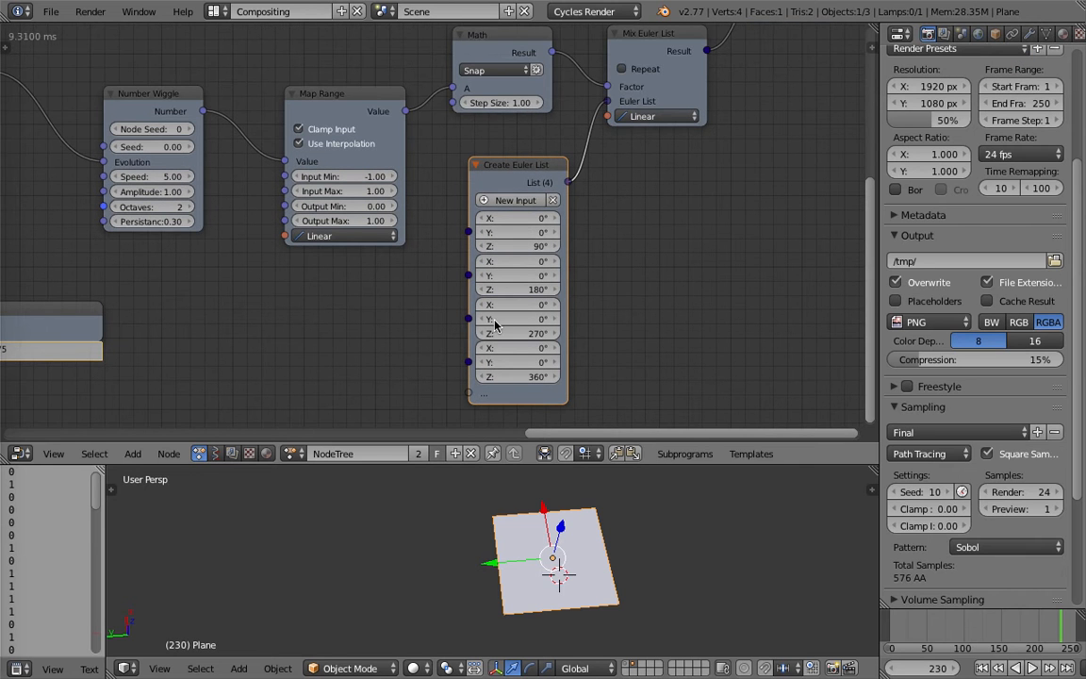
{"action": "scroll", "coordinate": [568, 233], "scroll_direction": "down", "scroll_amount": 1}
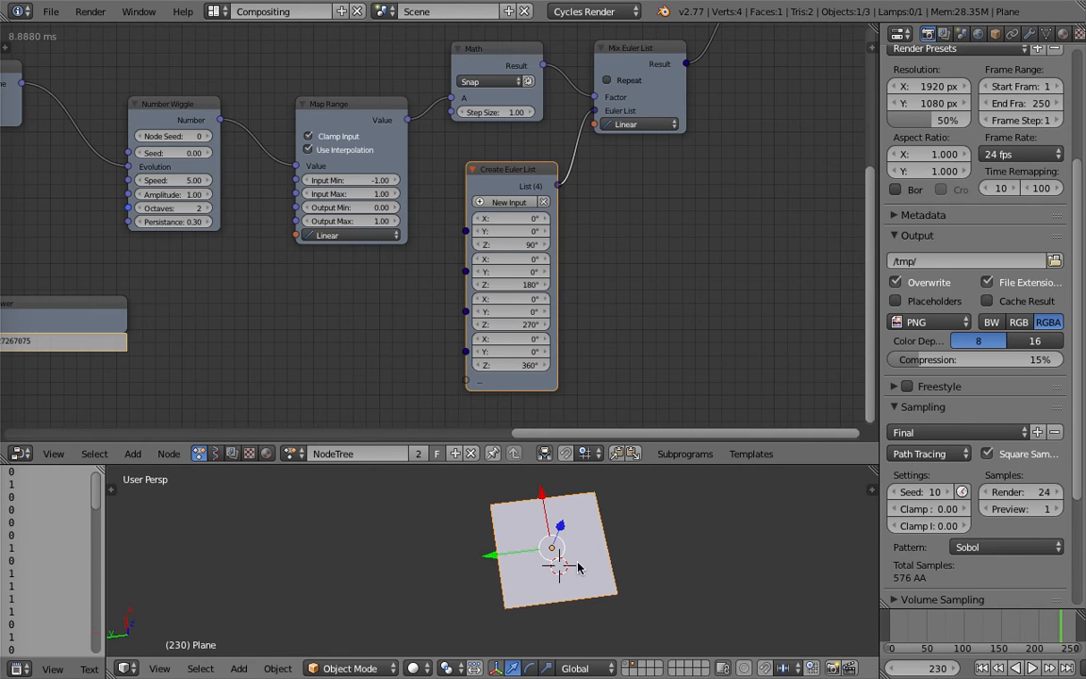
Move Mix Euler List farther from the Snap node and Object Transforms farther from Mix Euler List.
{"action": "middle_click_drag", "start_coordinate": [638, 194], "coordinate": [484, 267]}
{"action": "scroll", "coordinate": [579, 213], "scroll_direction": "down", "scroll_amount": 2}
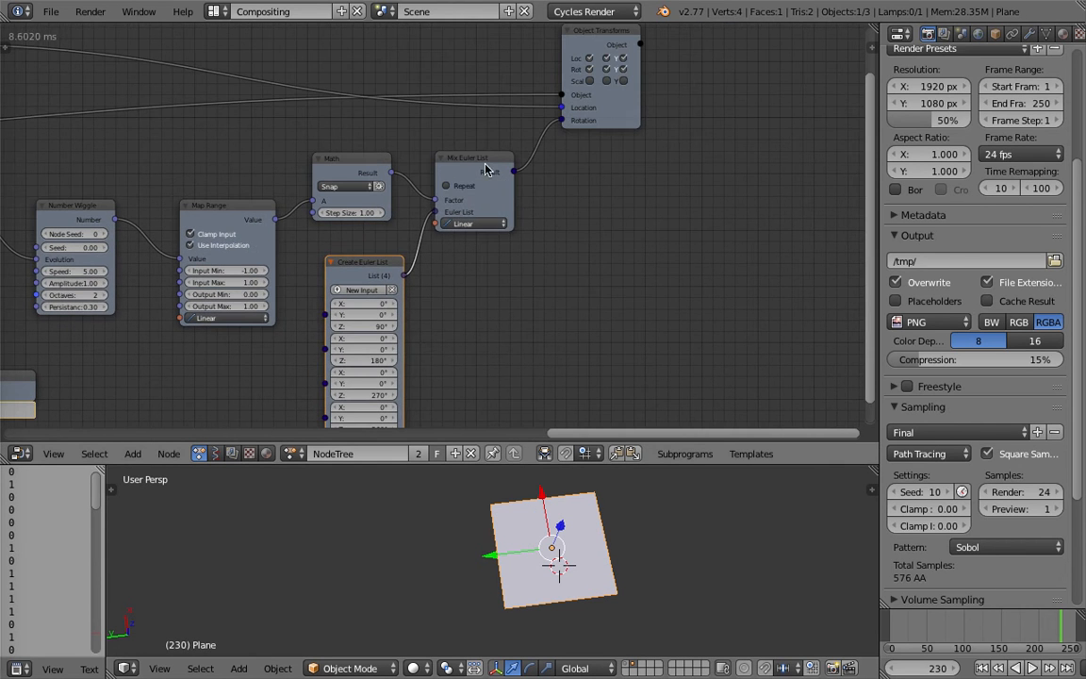
{"action": "left_click_drag", "start_coordinate": [482, 164], "coordinate": [497, 154]}
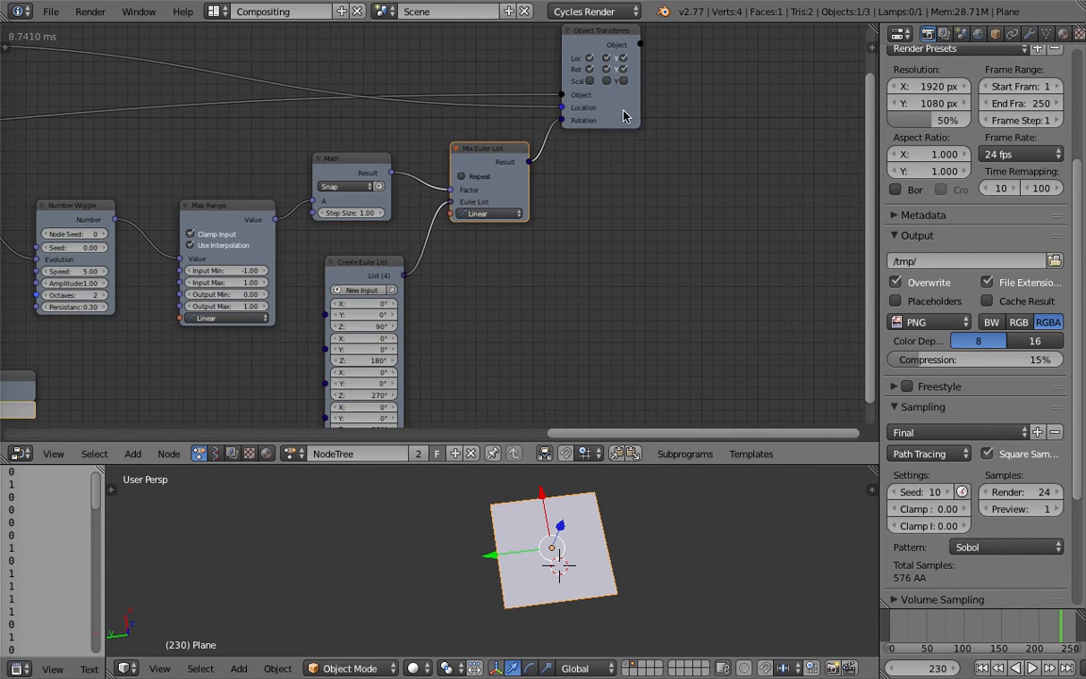
{"action": "left_click_drag", "start_coordinate": [623, 115], "coordinate": [688, 125]}
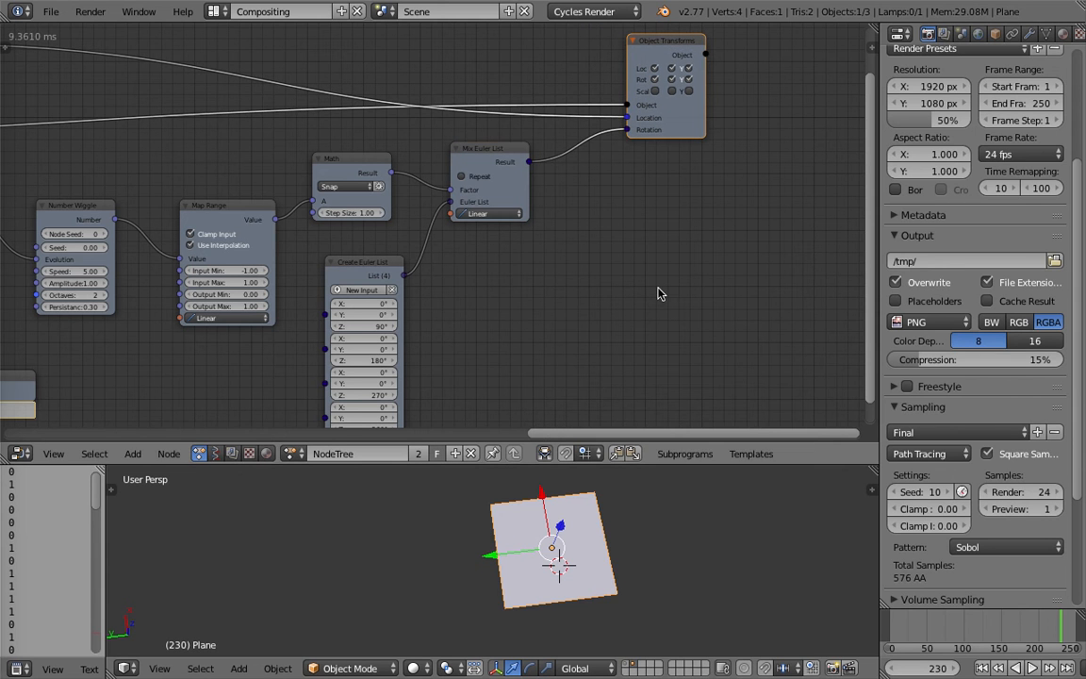
Show the layer with the instanced tile grid in the 3D view and display it as wireframe.
{"action": "left_click", "coordinate": [646, 535]}
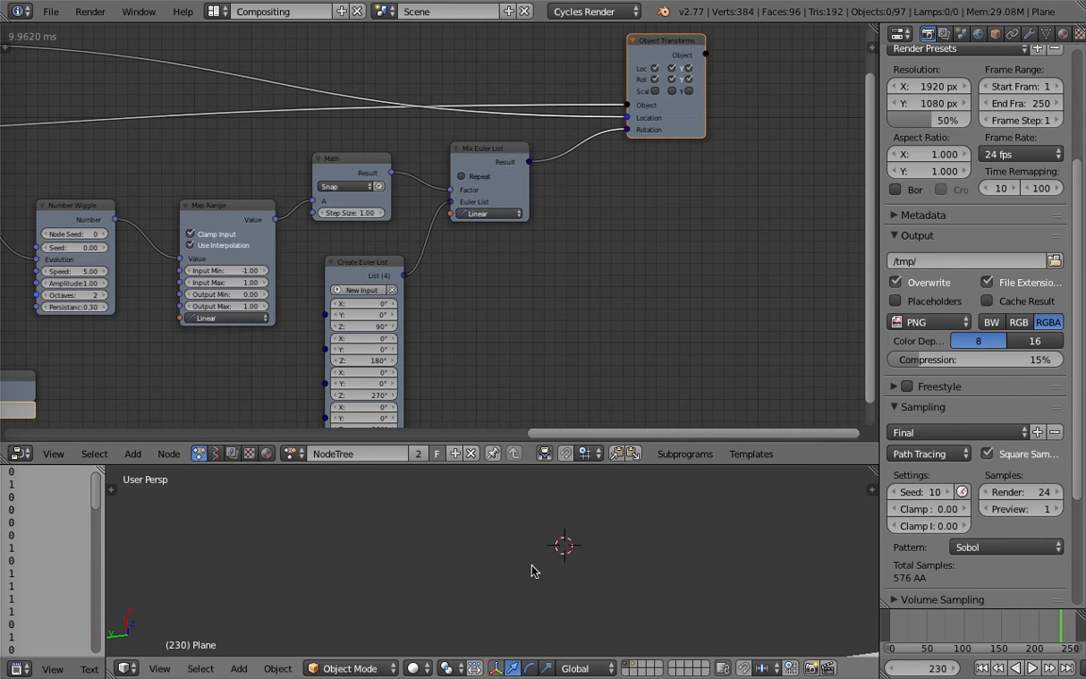
{"action": "scroll", "coordinate": [542, 573], "scroll_direction": "down", "scroll_amount": 8}
{"action": "middle_click_drag", "start_coordinate": [606, 601], "coordinate": [591, 492], "text": "shift"}
{"action": "scroll", "coordinate": [589, 571], "scroll_direction": "down", "scroll_amount": 1}
{"action": "scroll", "coordinate": [586, 575], "scroll_direction": "up", "scroll_amount": 2}
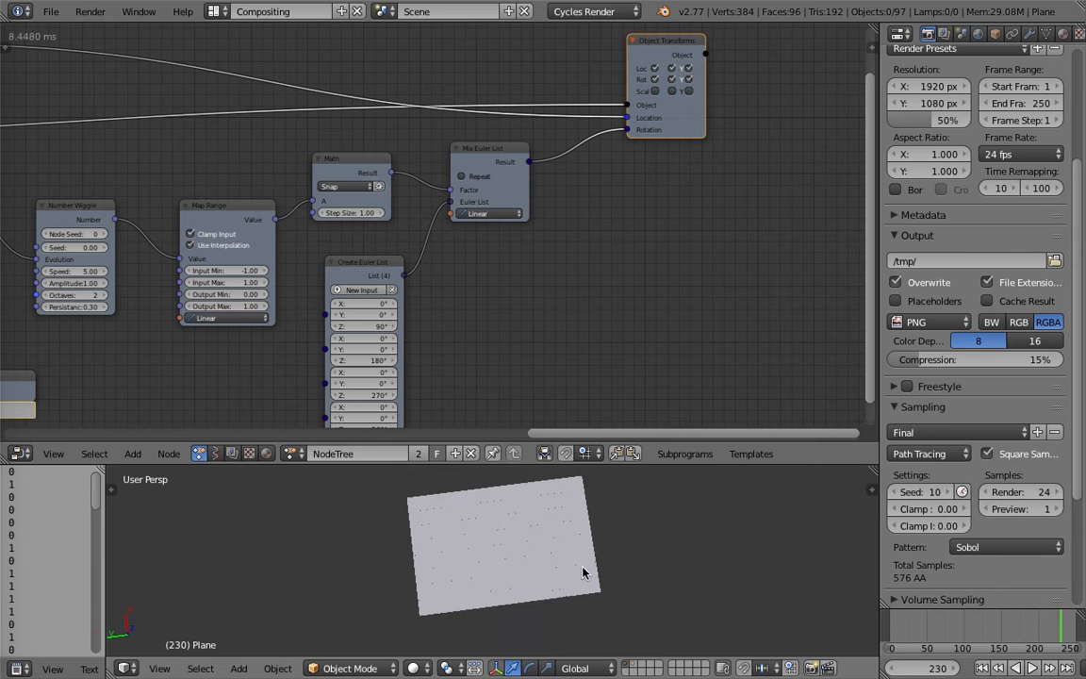
{"action": "key", "text": "z"}
{"action": "scroll", "coordinate": [562, 573], "scroll_direction": "up", "scroll_amount": 4}
{"action": "key", "text": "ctrl+s"}
{"action": "left_click", "coordinate": [570, 558]}
Return to the Grid Mesh node and open the Animation Nodes tool shelf with the execution settings.
{"action": "key", "text": "Home"}
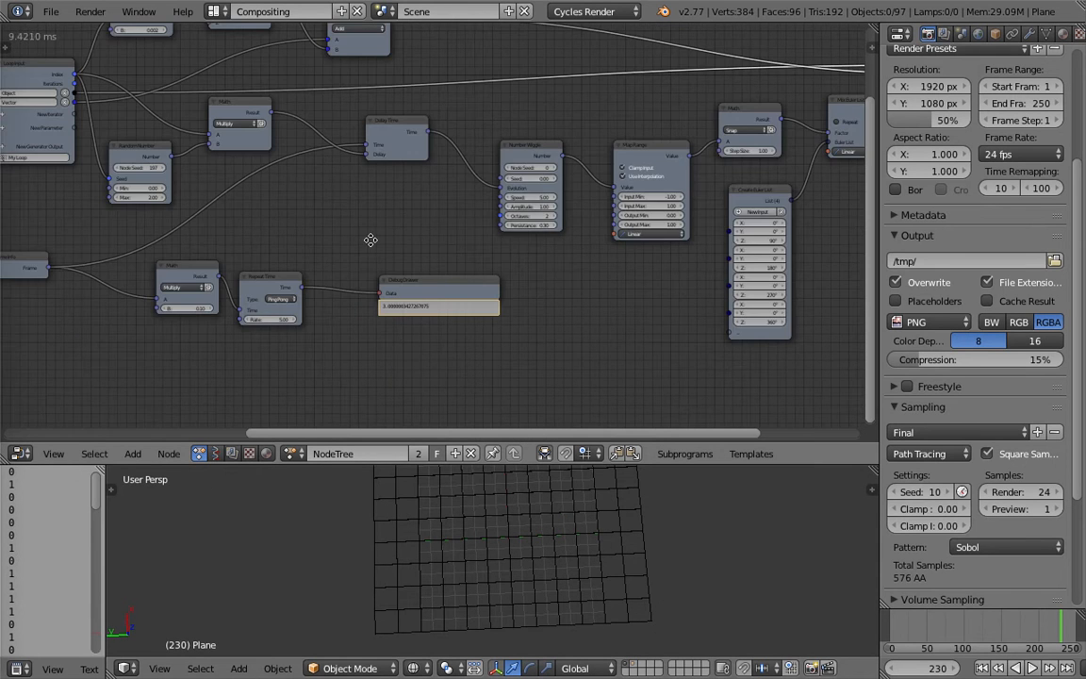
{"action": "middle_click_drag", "start_coordinate": [371, 240], "coordinate": [398, 244]}
{"action": "middle_click_drag", "start_coordinate": [154, 217], "coordinate": [259, 282]}
{"action": "middle_click_drag", "start_coordinate": [5, 259], "coordinate": [358, 264]}
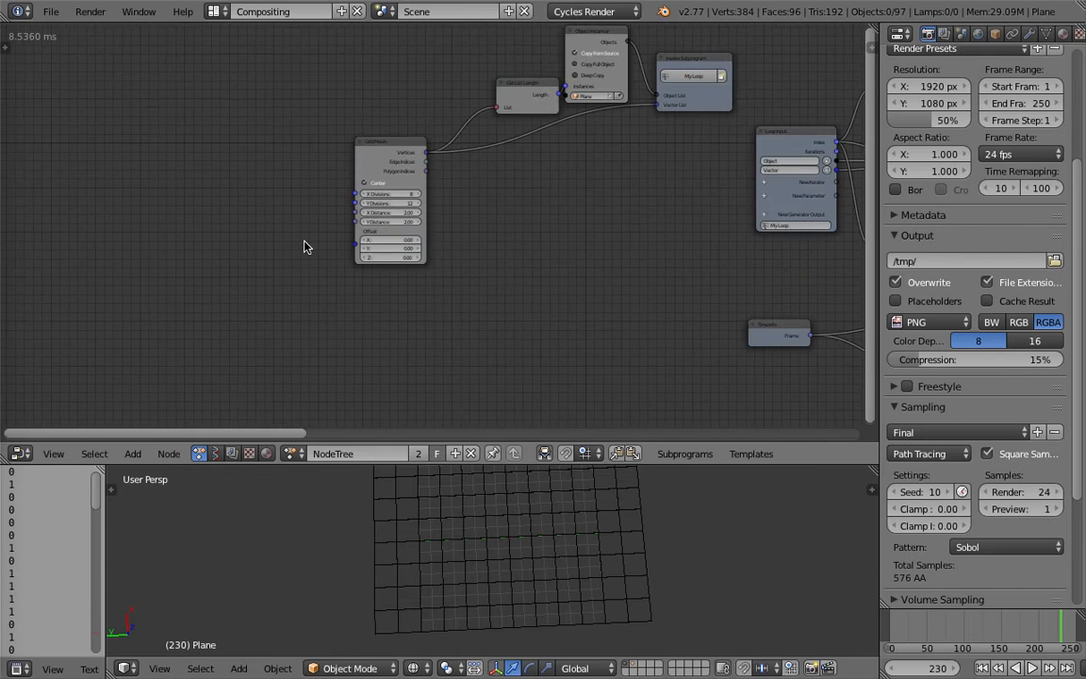
{"action": "scroll", "coordinate": [265, 234], "scroll_direction": "up", "scroll_amount": 6}
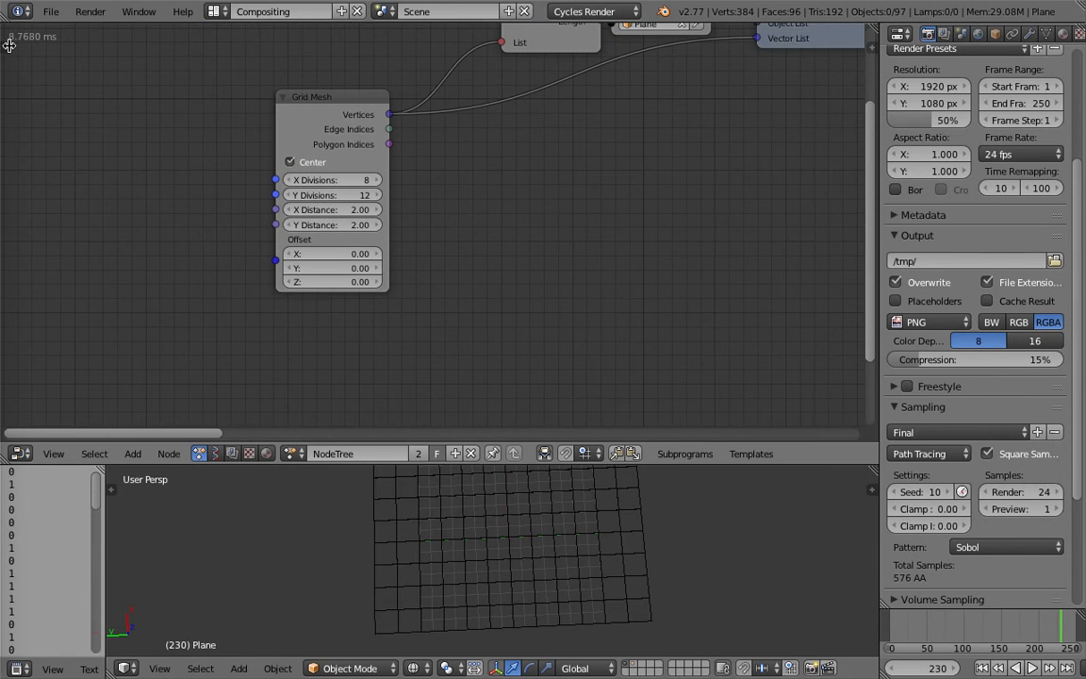
{"action": "left_click", "coordinate": [6, 43]}
{"action": "left_click", "coordinate": [11, 130]}
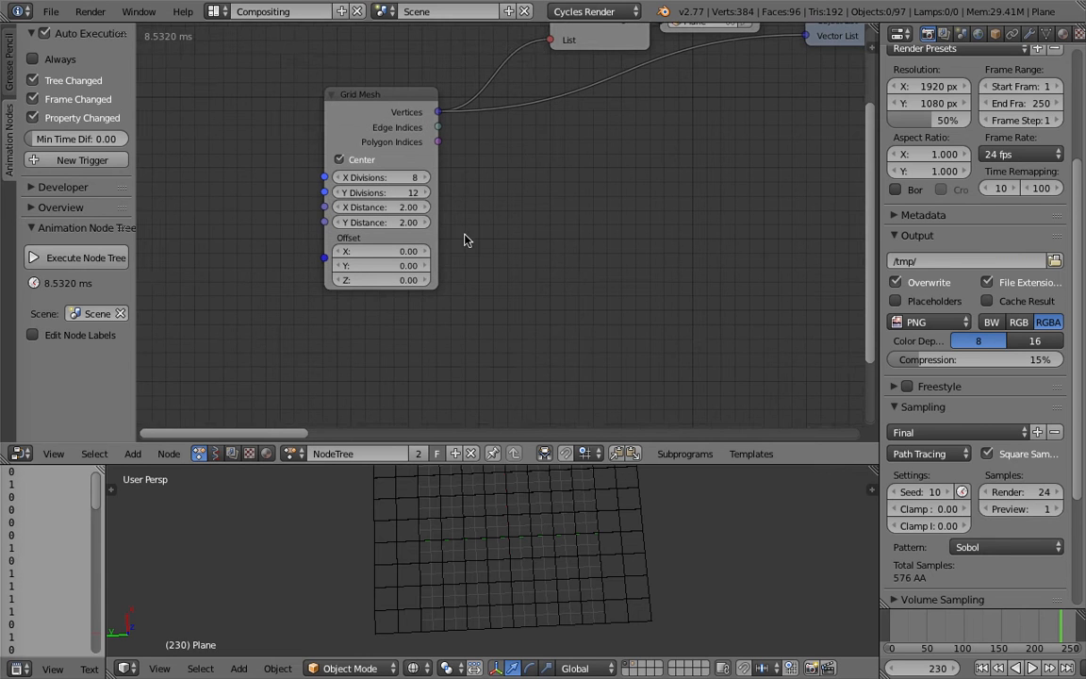
Set the Grid Mesh node to 11 X divisions and 20 Y divisions.
{"action": "middle_click_drag", "start_coordinate": [463, 240], "coordinate": [411, 255]}
{"action": "left_click", "coordinate": [375, 193]}
{"action": "left_click", "coordinate": [374, 193]}
{"action": "left_click", "coordinate": [374, 194]}
{"action": "left_click", "coordinate": [374, 195]}
{"action": "left_click", "coordinate": [374, 194]}
{"action": "left_click", "coordinate": [376, 208]}
{"action": "left_click", "coordinate": [376, 209]}
{"action": "left_click", "coordinate": [377, 208]}
{"action": "left_click", "coordinate": [376, 208]}
{"action": "left_click", "coordinate": [376, 209]}
{"action": "left_click", "coordinate": [376, 209]}
{"action": "left_click", "coordinate": [376, 208]}
{"action": "left_click", "coordinate": [376, 208]}
{"action": "left_click", "coordinate": [285, 195]}
{"action": "left_click", "coordinate": [285, 194]}
{"action": "scroll", "coordinate": [606, 521], "scroll_direction": "down", "scroll_amount": 3}
{"action": "middle_click_drag", "start_coordinate": [607, 520], "coordinate": [587, 521]}
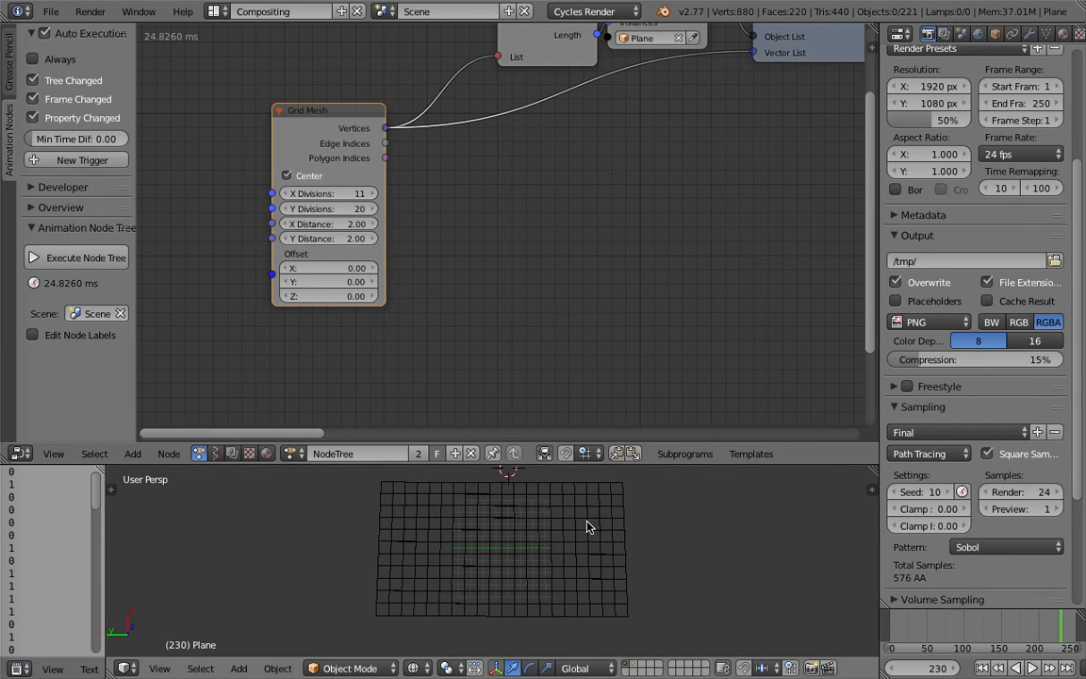
Enlarge the 3D view over the tile grid and set its shading to Rendered.
{"action": "left_click_drag", "start_coordinate": [634, 464], "coordinate": [635, 328]}
{"action": "scroll", "coordinate": [632, 415], "scroll_direction": "up", "scroll_amount": 3}
{"action": "middle_click_drag", "start_coordinate": [633, 415], "coordinate": [607, 424], "text": "shift"}
{"action": "left_click", "coordinate": [413, 669]}
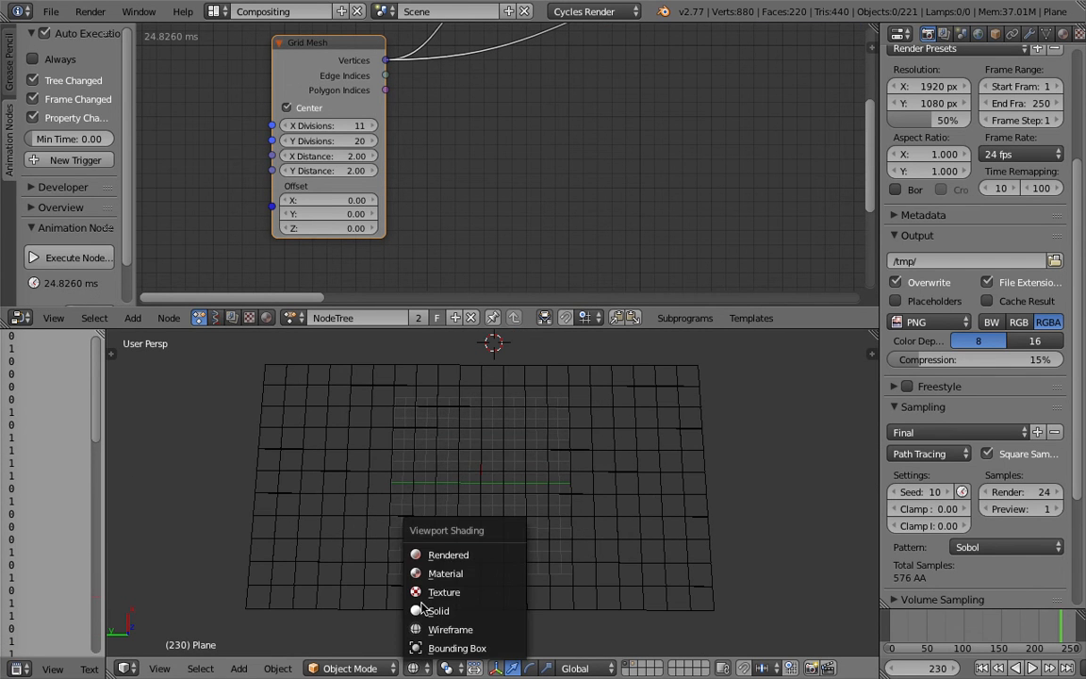
{"action": "left_click", "coordinate": [417, 551]}
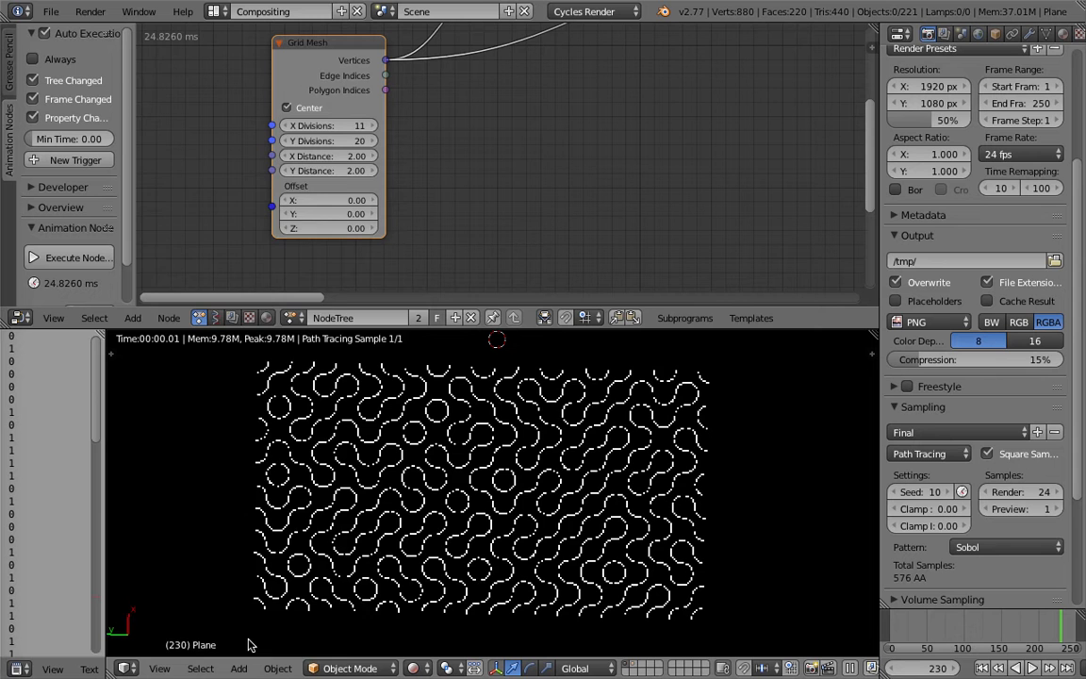
View the rendered arc pattern from the top in orthographic projection.
{"action": "left_click", "coordinate": [159, 668]}
{"action": "left_click", "coordinate": [179, 488]}
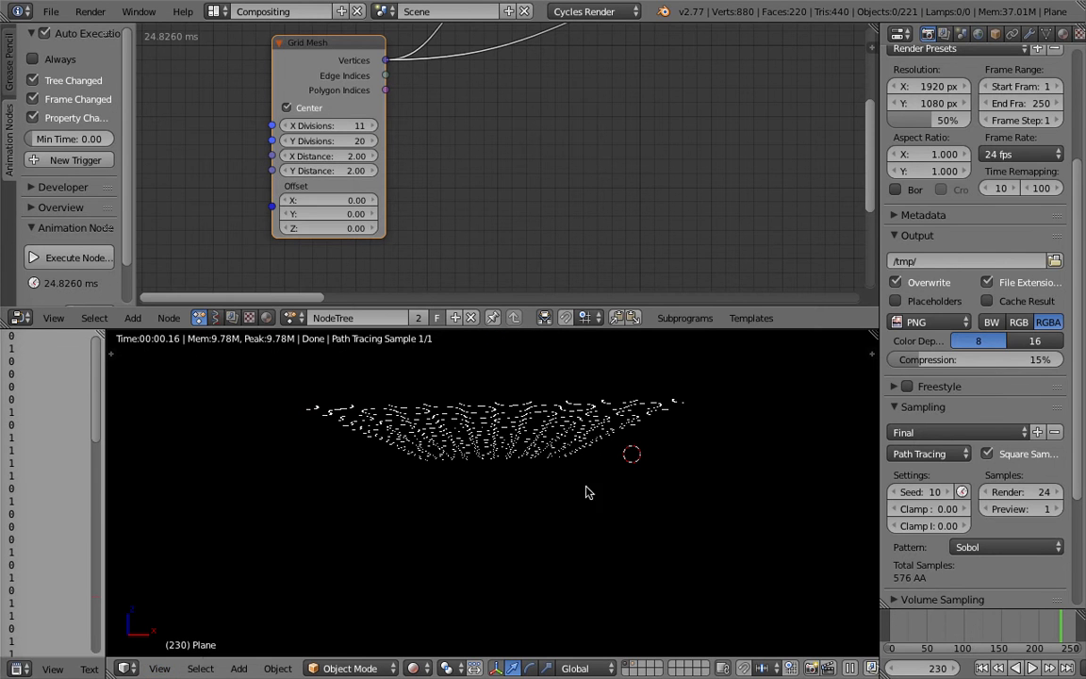
{"action": "left_click", "coordinate": [160, 668]}
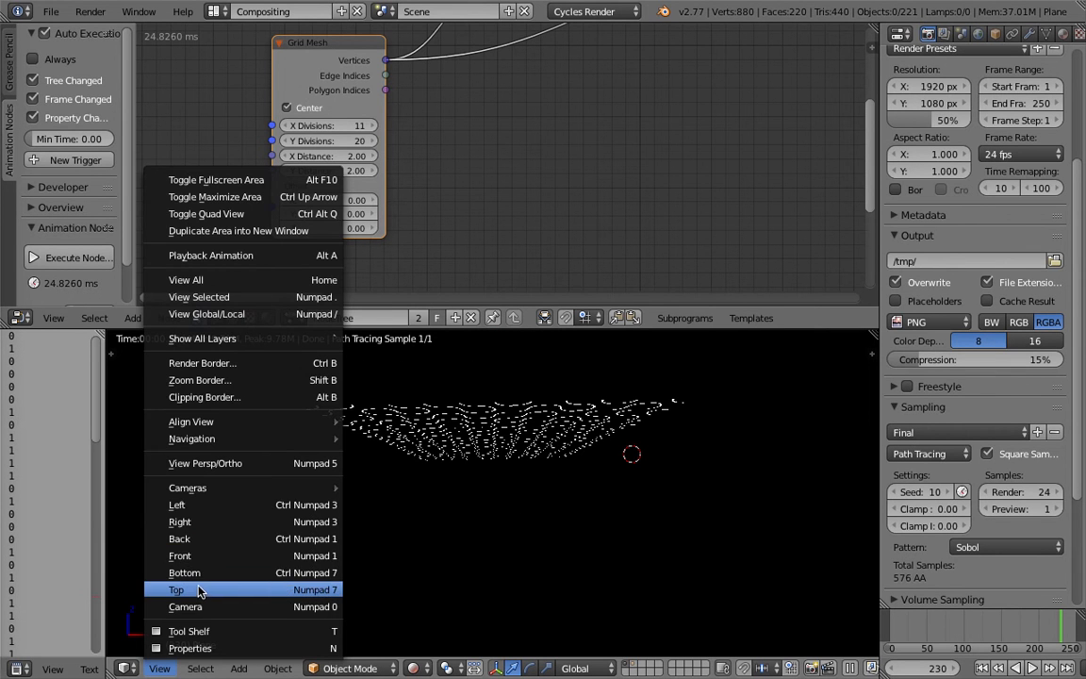
{"action": "left_click", "coordinate": [198, 591]}
{"action": "left_click", "coordinate": [159, 668]}
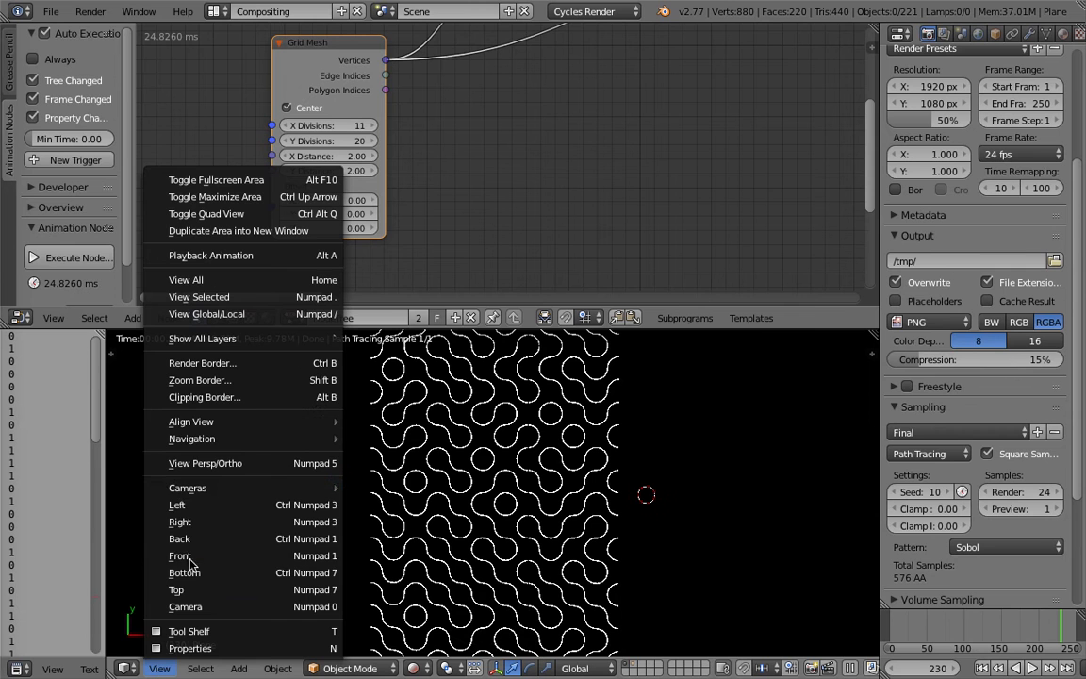
{"action": "left_click", "coordinate": [227, 464]}
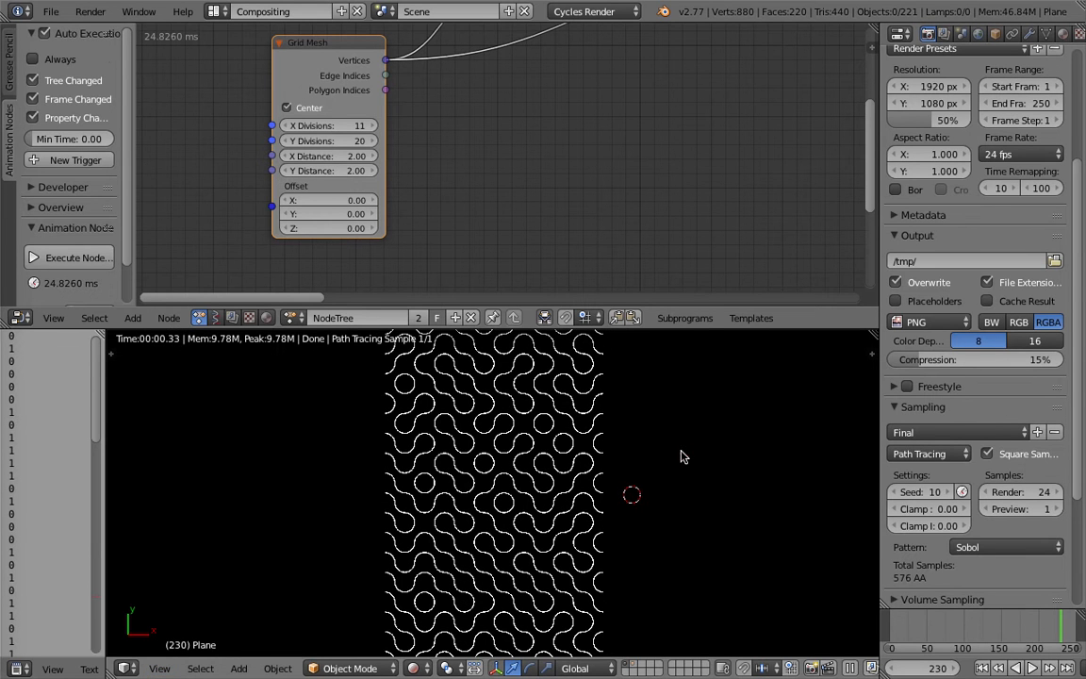
Set the Grid Mesh node to 20 X divisions and 10 Y divisions.
{"action": "middle_click_drag", "start_coordinate": [430, 182], "coordinate": [456, 194]}
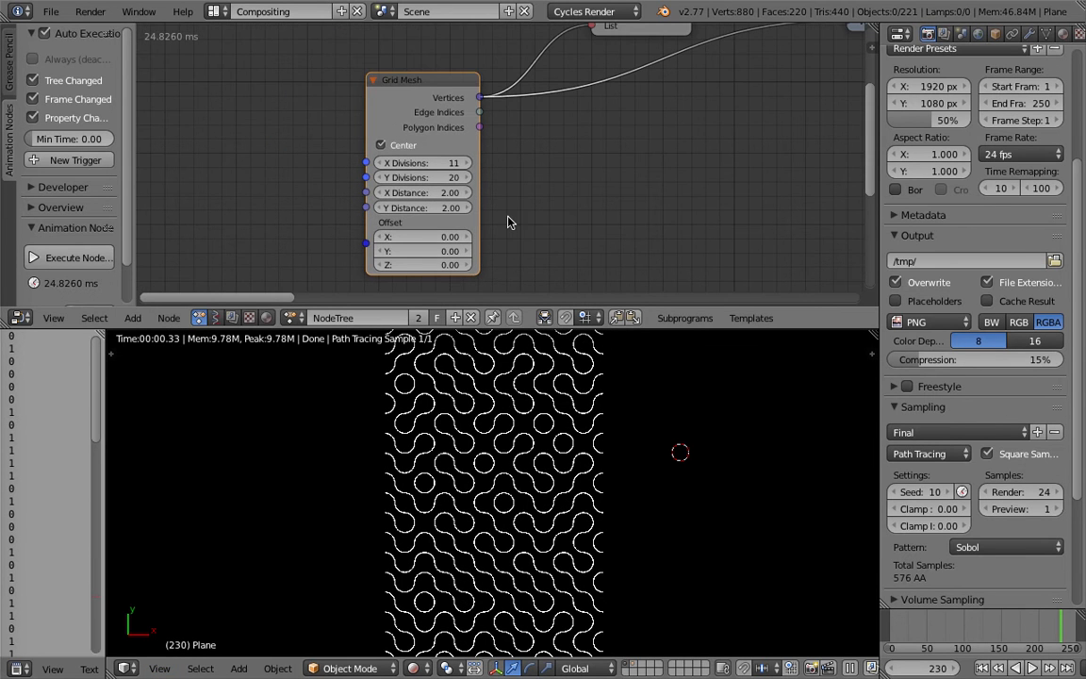
{"action": "left_click", "coordinate": [452, 162]}
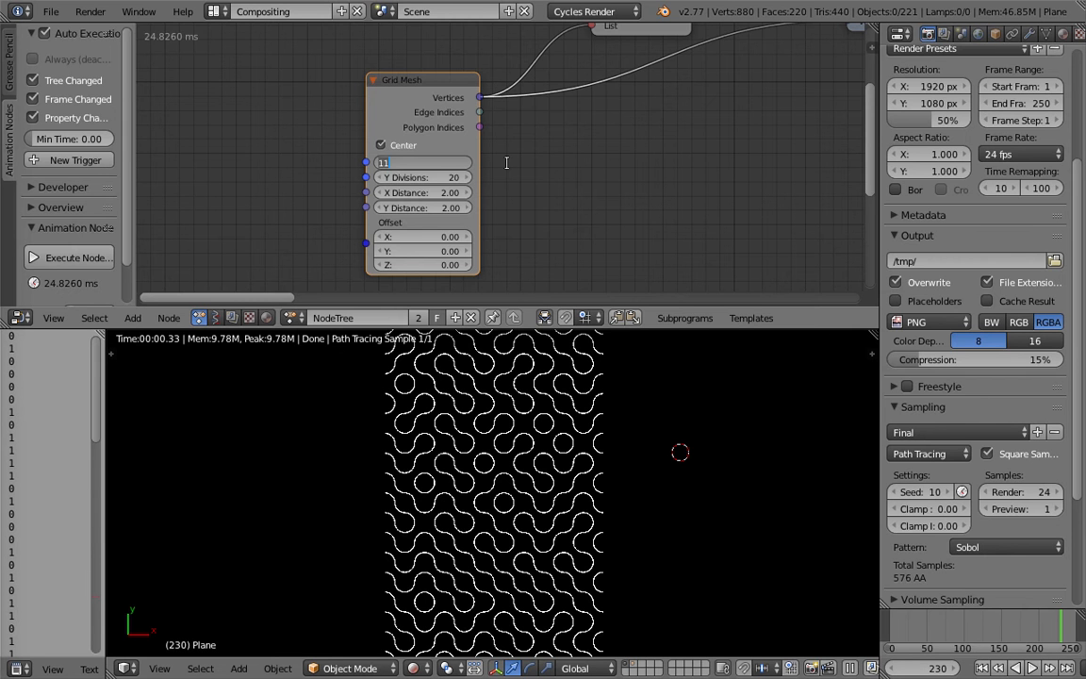
{"action": "type", "text": "20"}
{"action": "key", "text": "Tab"}
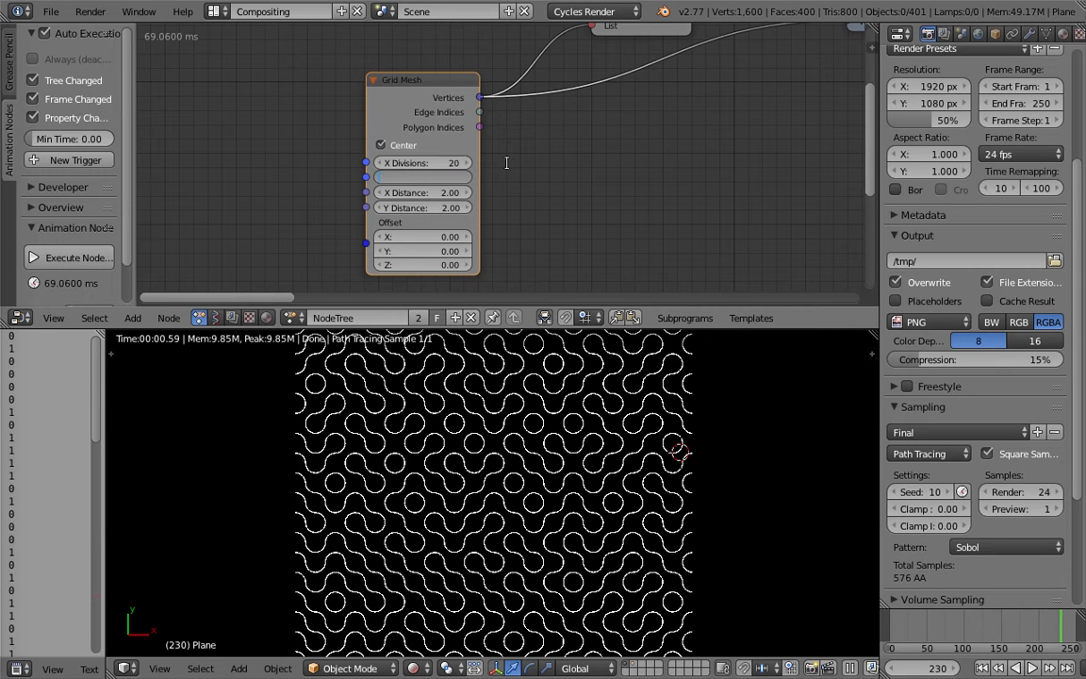
{"action": "key", "text": "Return"}
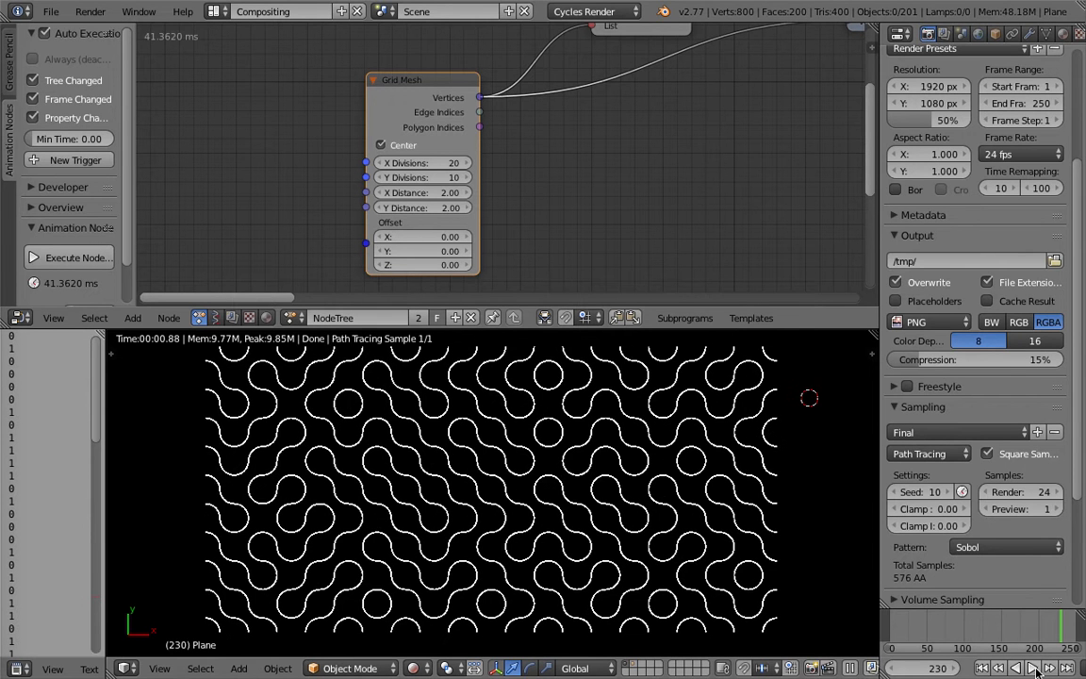
Play the tile animation briefly, stop it, and jump to frame 38.
{"action": "left_click", "coordinate": [1034, 667]}
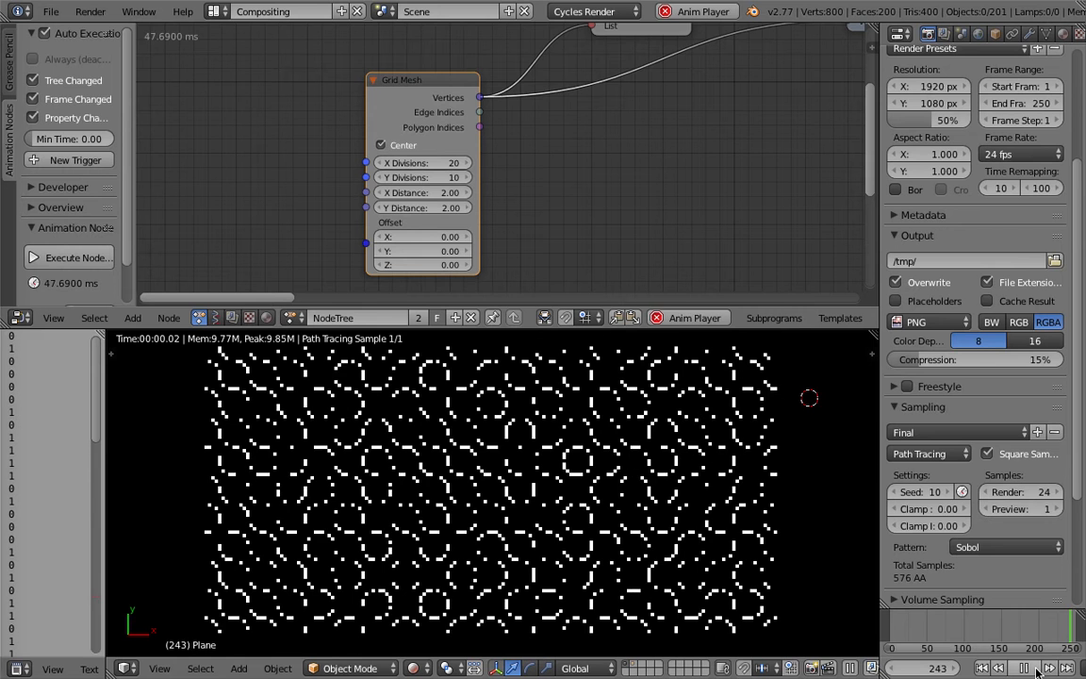
{"action": "left_click", "coordinate": [1025, 667]}
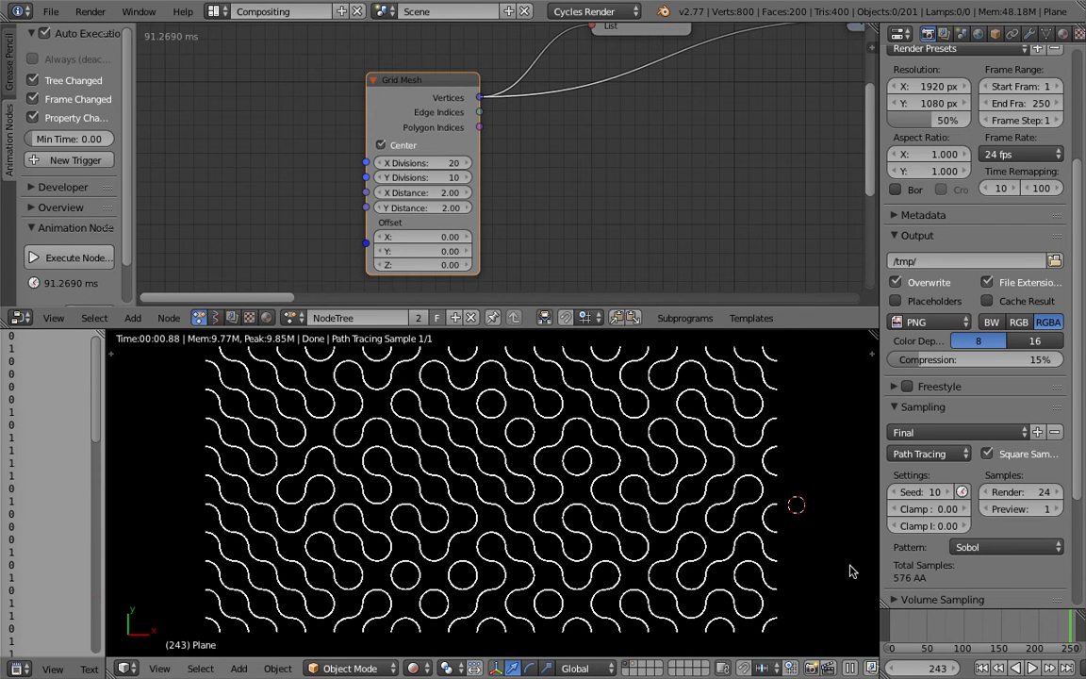
{"action": "left_click", "coordinate": [918, 627]}
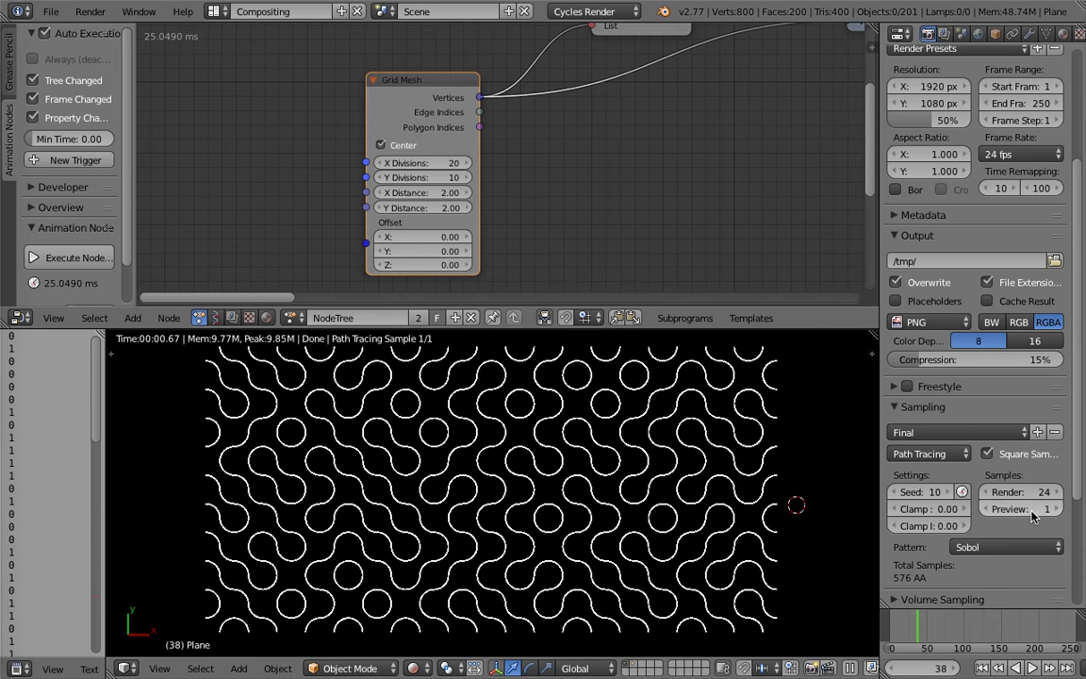
Widen the properties editor and step the animation forward frame by frame to frame 49 to examine the changing arc pattern.
{"action": "left_click_drag", "start_coordinate": [880, 429], "coordinate": [833, 429]}
{"action": "left_click", "coordinate": [784, 437]}
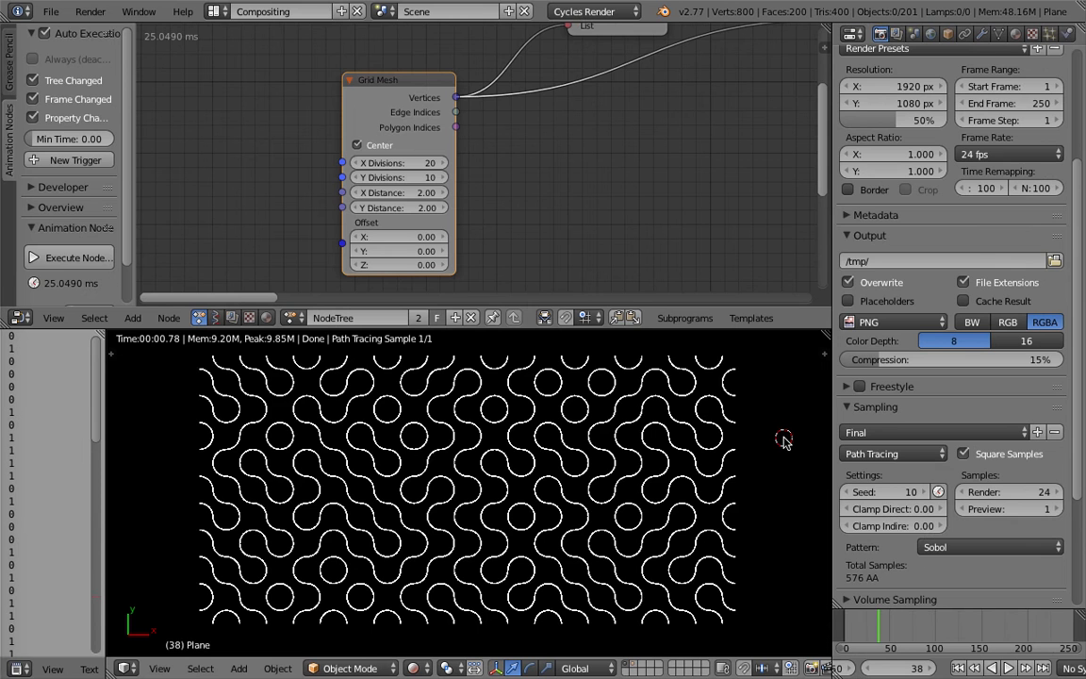
{"action": "key", "text": "Right"}
{"action": "key", "text": "Right"}
{"action": "key", "text": "Right"}
{"action": "key", "text": "Right"}
{"action": "key", "text": "Right"}
{"action": "key", "text": "Right"}
{"action": "key", "text": "Right"}
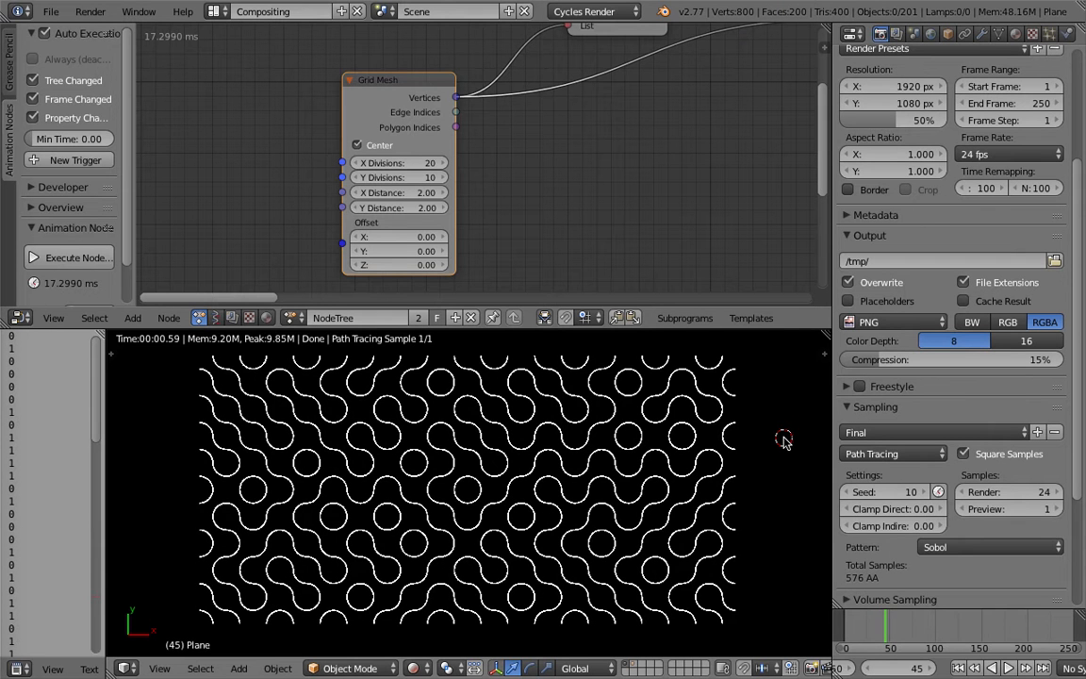
{"action": "key", "text": "Right"}
{"action": "key", "text": "Right"}
{"action": "key", "text": "Right"}
{"action": "key", "text": "Right"}
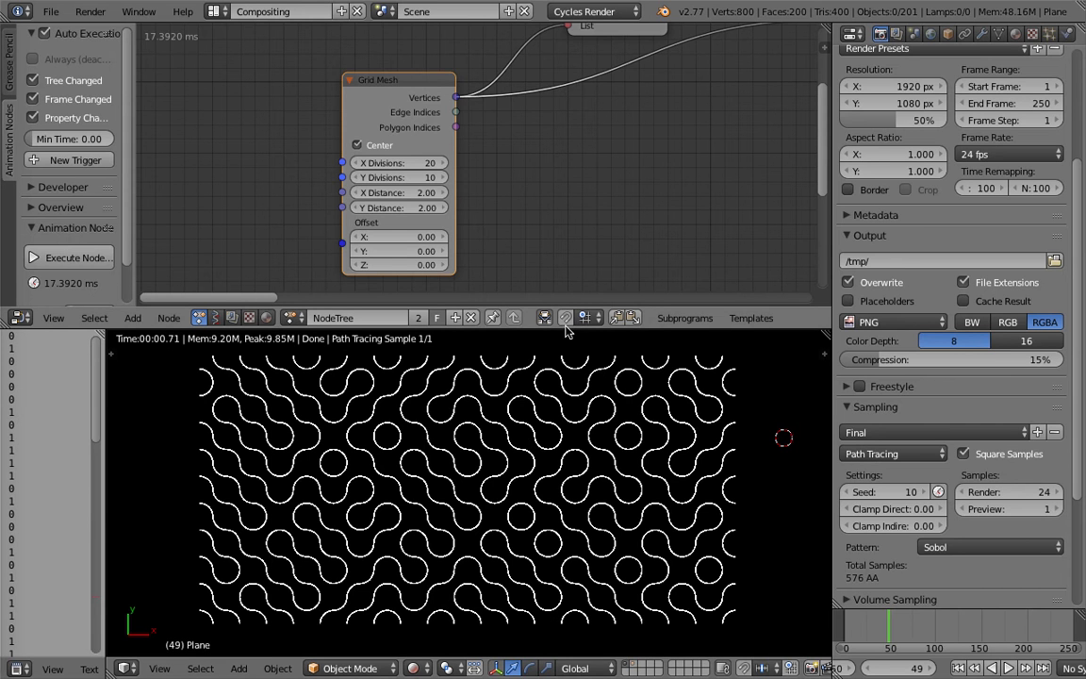
Enlarge the node editor and follow the tree from Grid Mesh through the Object Instancer to the My Loop input nodes.
{"action": "left_click_drag", "start_coordinate": [565, 330], "coordinate": [567, 340]}
{"action": "left_click_drag", "start_coordinate": [566, 345], "coordinate": [566, 356]}
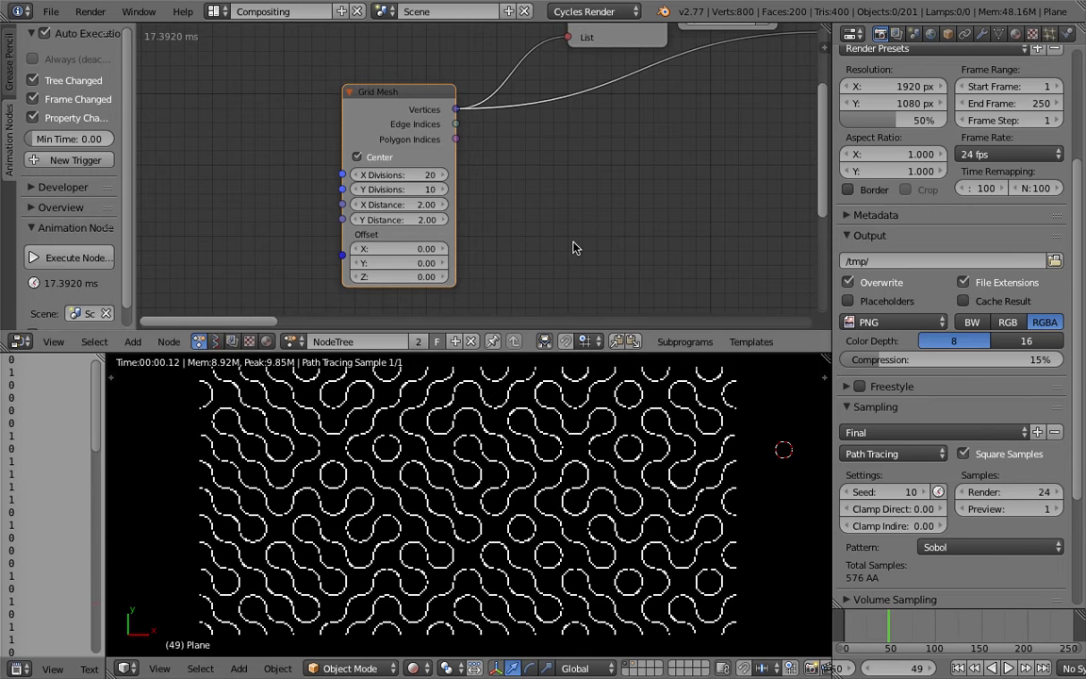
{"action": "scroll", "coordinate": [544, 200], "scroll_direction": "down", "scroll_amount": 6}
{"action": "middle_click_drag", "start_coordinate": [603, 157], "coordinate": [460, 180]}
{"action": "left_click_drag", "start_coordinate": [297, 157], "coordinate": [302, 149]}
{"action": "middle_click_drag", "start_coordinate": [358, 115], "coordinate": [315, 121]}
{"action": "left_click_drag", "start_coordinate": [279, 158], "coordinate": [248, 140]}
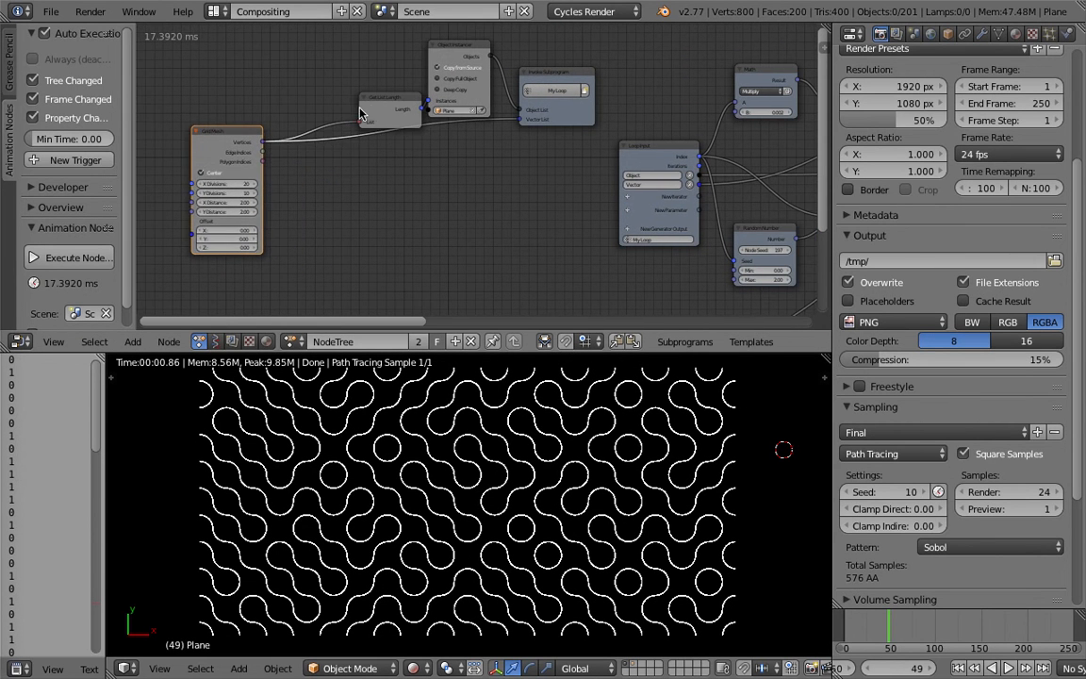
{"action": "left_click_drag", "start_coordinate": [384, 106], "coordinate": [304, 83]}
{"action": "left_click_drag", "start_coordinate": [462, 47], "coordinate": [394, 42]}
{"action": "left_click_drag", "start_coordinate": [539, 79], "coordinate": [472, 88]}
{"action": "middle_click_drag", "start_coordinate": [309, 184], "coordinate": [286, 206]}
{"action": "middle_click_drag", "start_coordinate": [405, 154], "coordinate": [243, 141]}
{"action": "middle_click_drag", "start_coordinate": [443, 165], "coordinate": [221, 121]}
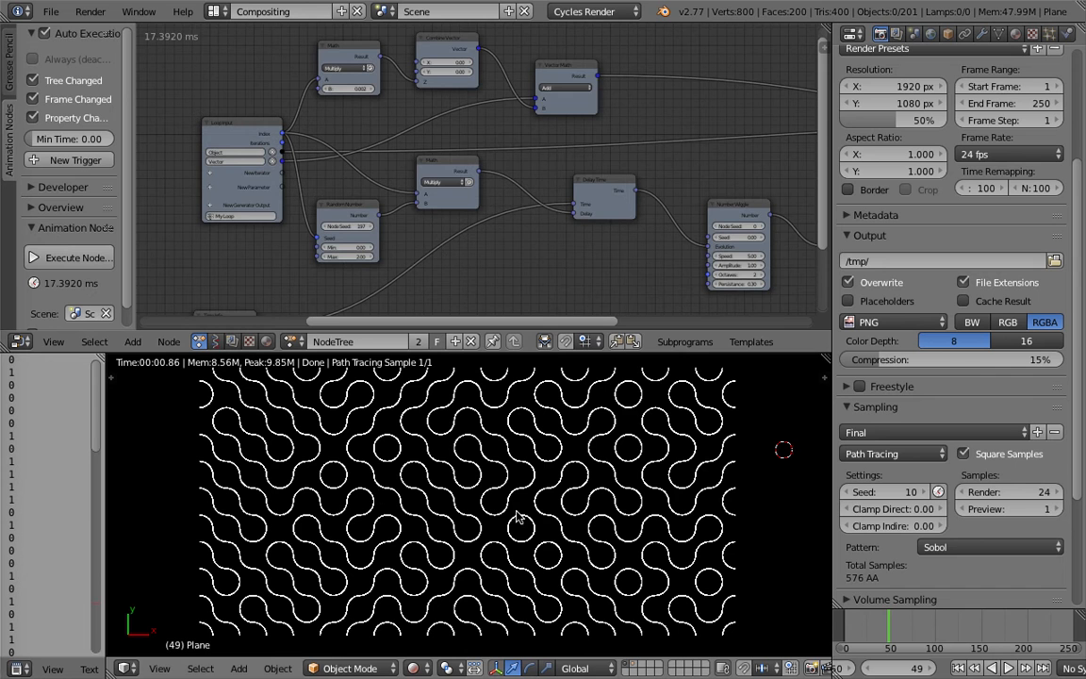
Examine the loop's nodes from the random number and time delay through to the Object Transforms Output.
{"action": "middle_click_drag", "start_coordinate": [416, 148], "coordinate": [464, 140]}
{"action": "left_click_drag", "start_coordinate": [401, 199], "coordinate": [390, 192]}
{"action": "middle_click_drag", "start_coordinate": [378, 151], "coordinate": [388, 152]}
{"action": "scroll", "coordinate": [385, 151], "scroll_direction": "up", "scroll_amount": 2}
{"action": "left_click_drag", "start_coordinate": [272, 116], "coordinate": [238, 114]}
{"action": "scroll", "coordinate": [604, 170], "scroll_direction": "down", "scroll_amount": 2}
{"action": "middle_click_drag", "start_coordinate": [604, 171], "coordinate": [352, 244]}
{"action": "scroll", "coordinate": [453, 156], "scroll_direction": "down", "scroll_amount": 4}
{"action": "scroll", "coordinate": [689, 285], "scroll_direction": "up", "scroll_amount": 4}
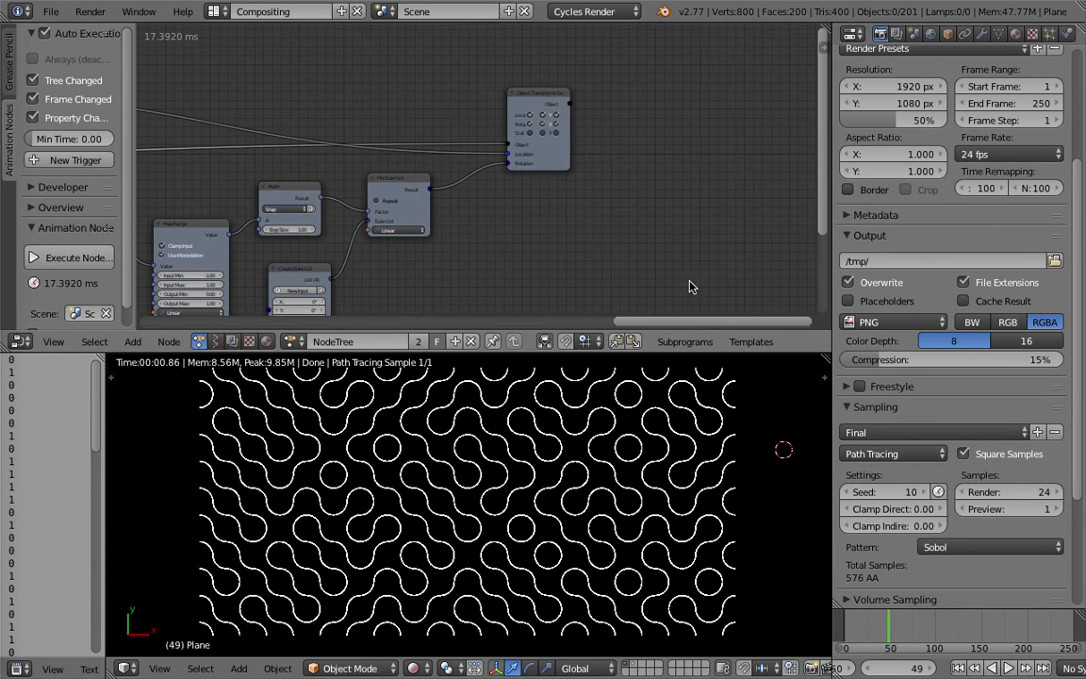
Adjust the split between node editor and 3D view, and move the Object Transforms Output node further away from the Mix Euler List node.
{"action": "left_click_drag", "start_coordinate": [712, 352], "coordinate": [721, 268]}
{"action": "left_click_drag", "start_coordinate": [745, 237], "coordinate": [570, 242]}
{"action": "middle_click_drag", "start_coordinate": [600, 115], "coordinate": [381, 198]}
{"action": "scroll", "coordinate": [549, 184], "scroll_direction": "down", "scroll_amount": 3}
{"action": "middle_click_drag", "start_coordinate": [550, 184], "coordinate": [436, 143]}
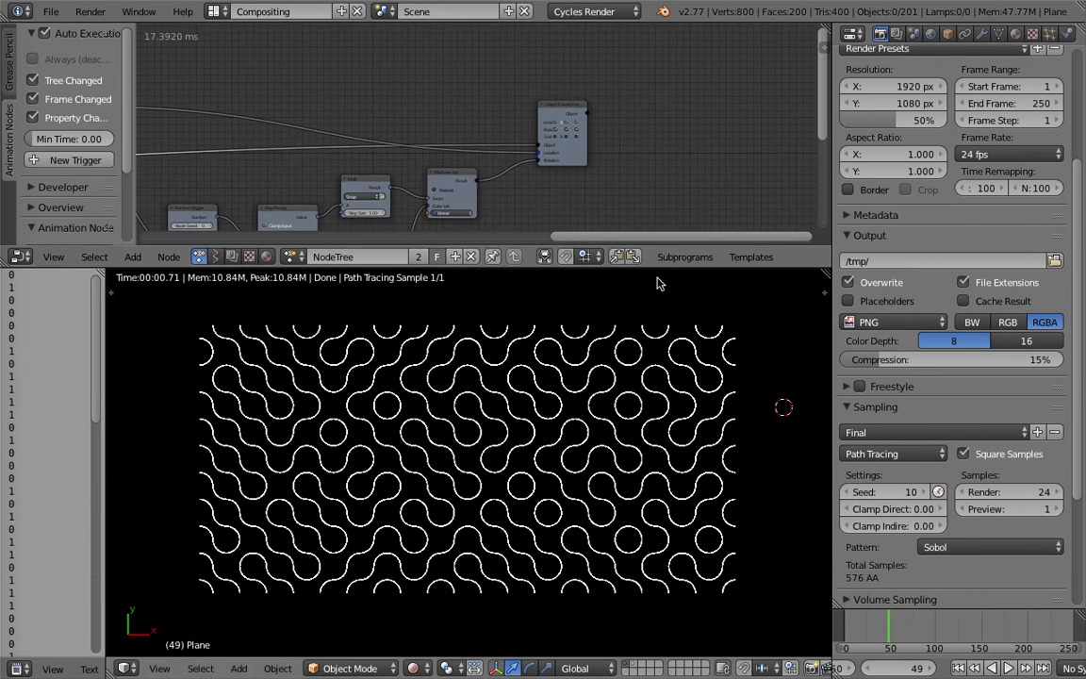
{"action": "left_click_drag", "start_coordinate": [664, 267], "coordinate": [662, 359]}
{"action": "scroll", "coordinate": [575, 275], "scroll_direction": "up", "scroll_amount": 5}
{"action": "left_click_drag", "start_coordinate": [580, 219], "coordinate": [671, 190]}
{"action": "scroll", "coordinate": [670, 185], "scroll_direction": "up", "scroll_amount": 2}
{"action": "middle_click_drag", "start_coordinate": [596, 177], "coordinate": [614, 147]}
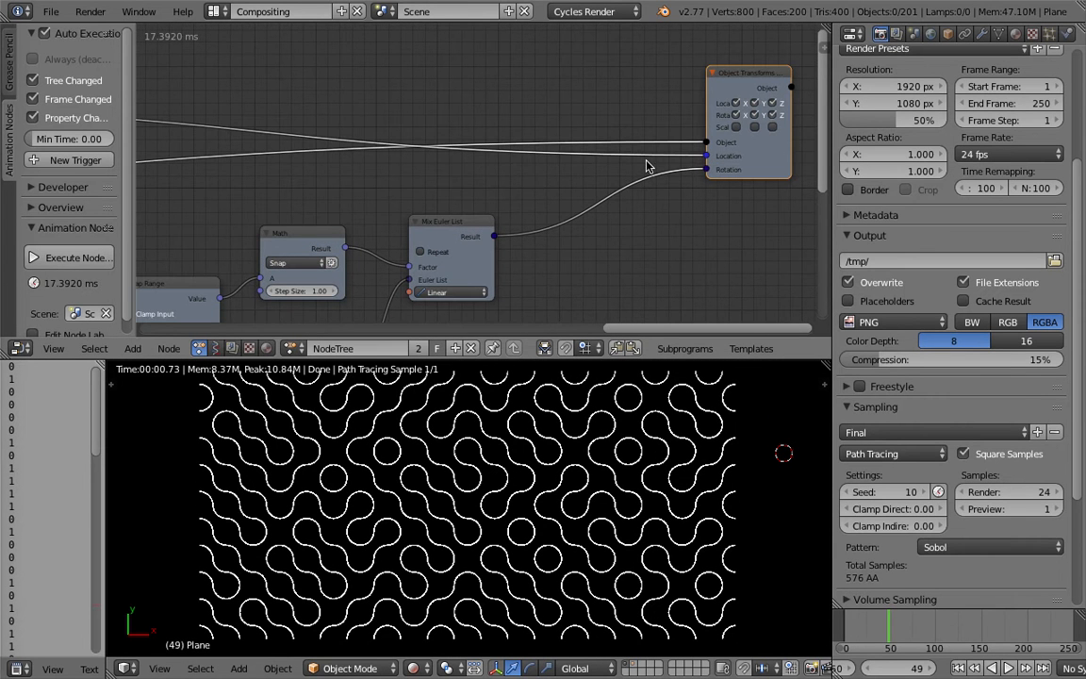
{"action": "scroll", "coordinate": [691, 163], "scroll_direction": "down", "scroll_amount": 2}
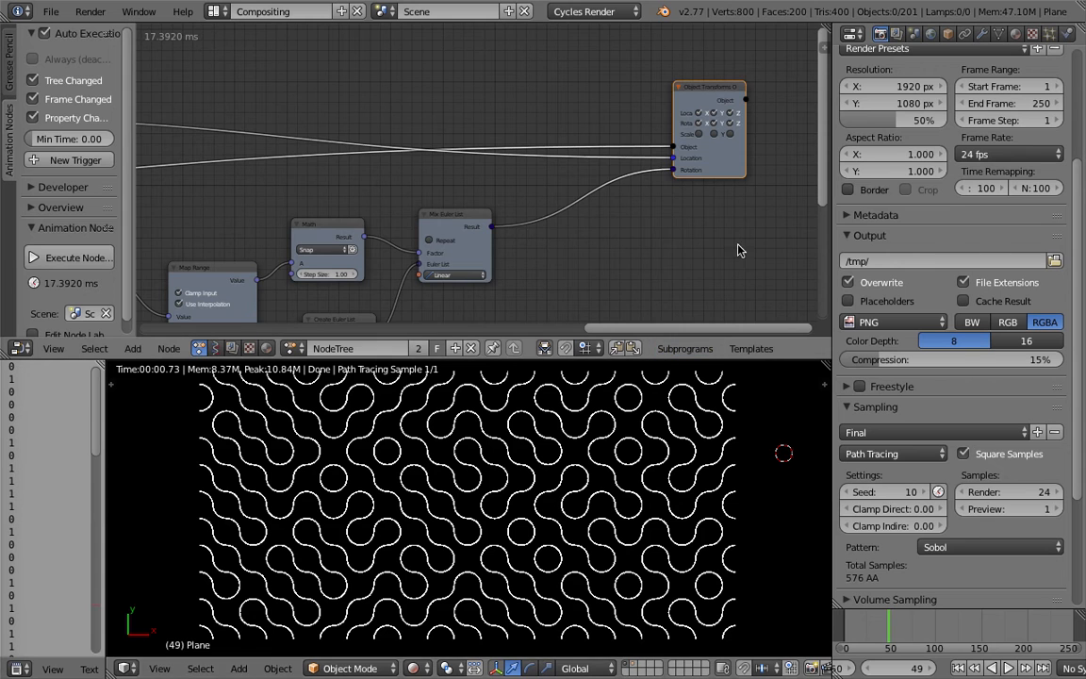
Move the Mix Euler List node up beside the Object Transforms Output node's Rotation input.
{"action": "middle_click_drag", "start_coordinate": [681, 194], "coordinate": [647, 188]}
{"action": "left_click_drag", "start_coordinate": [446, 208], "coordinate": [504, 197]}
{"action": "middle_click_drag", "start_coordinate": [503, 197], "coordinate": [570, 127]}
{"action": "left_click_drag", "start_coordinate": [563, 124], "coordinate": [608, 123]}
{"action": "middle_click_drag", "start_coordinate": [525, 112], "coordinate": [510, 99]}
{"action": "scroll", "coordinate": [542, 106], "scroll_direction": "up", "scroll_amount": 2}
{"action": "left_click_drag", "start_coordinate": [590, 109], "coordinate": [656, 86]}
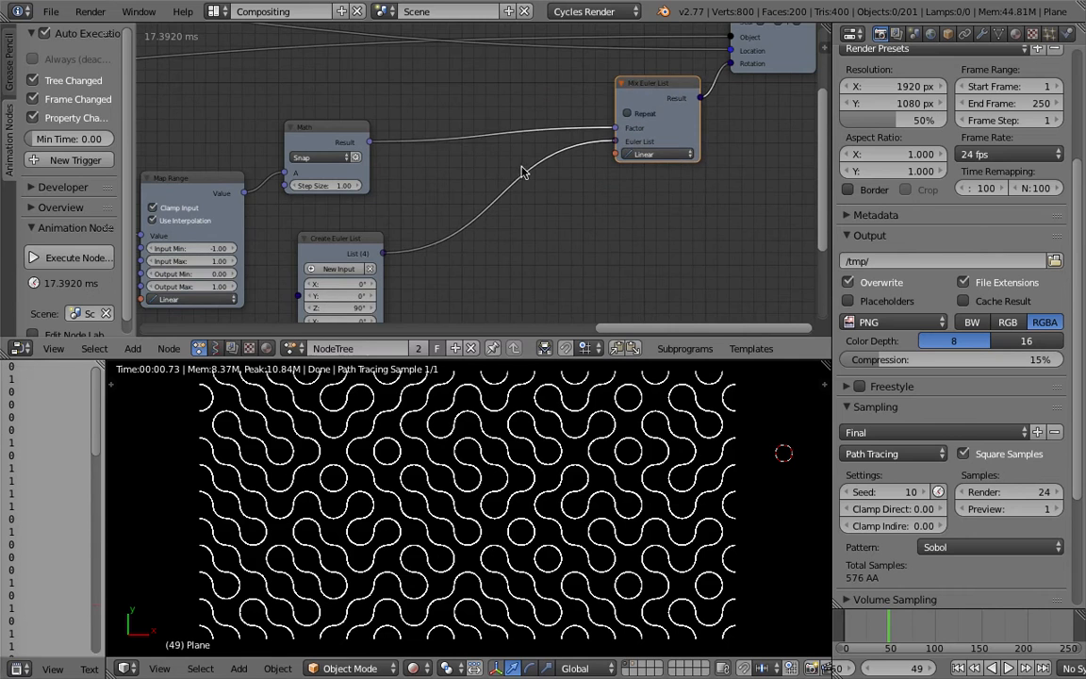
Place the Create Euler List node just below and before the Mix Euler List node and inspect its rotation entries.
{"action": "left_click_drag", "start_coordinate": [377, 248], "coordinate": [533, 172]}
{"action": "middle_click_drag", "start_coordinate": [530, 170], "coordinate": [517, 143]}
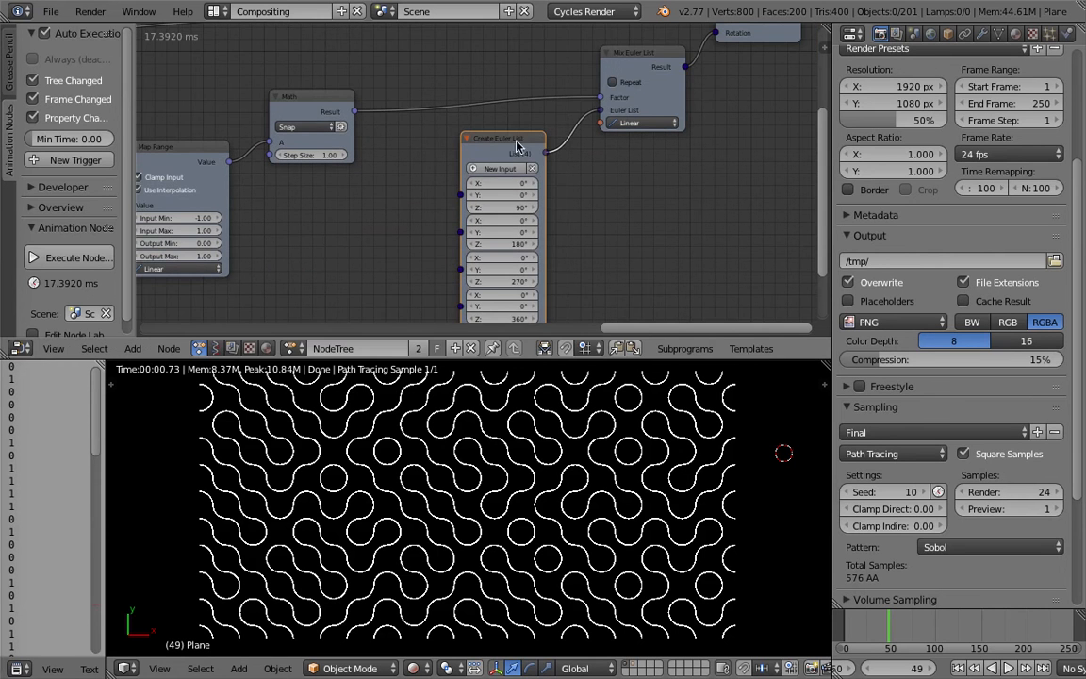
{"action": "left_click_drag", "start_coordinate": [512, 146], "coordinate": [539, 139]}
{"action": "middle_click_drag", "start_coordinate": [549, 262], "coordinate": [544, 220]}
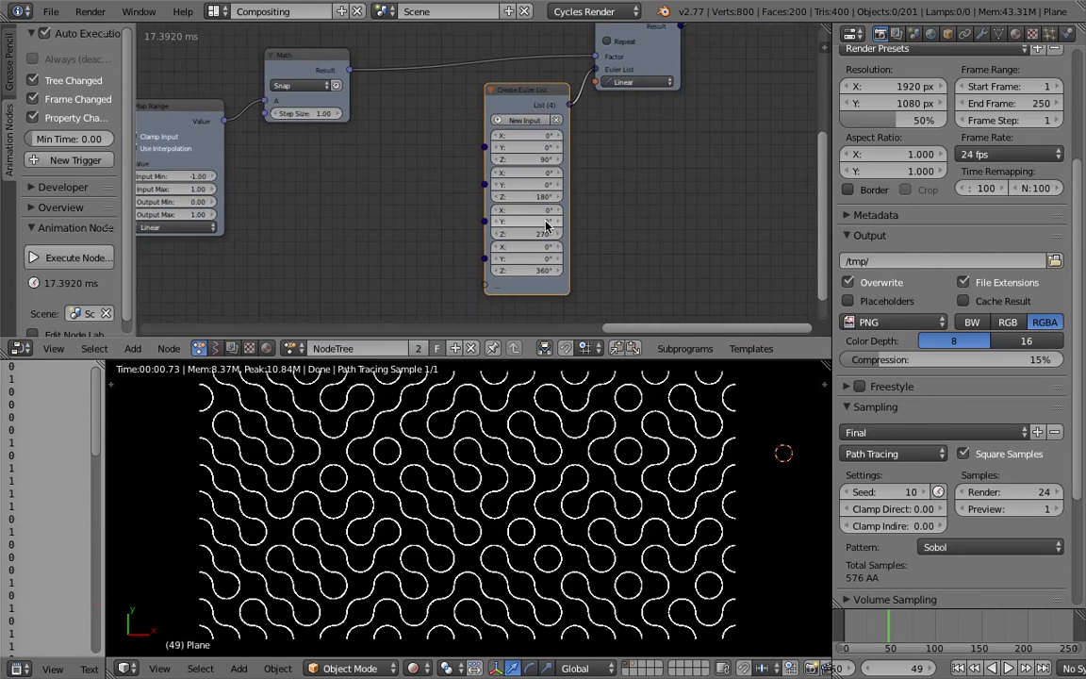
{"action": "scroll", "coordinate": [544, 220], "scroll_direction": "up", "scroll_amount": 1}
{"action": "scroll", "coordinate": [530, 143], "scroll_direction": "up", "scroll_amount": 1}
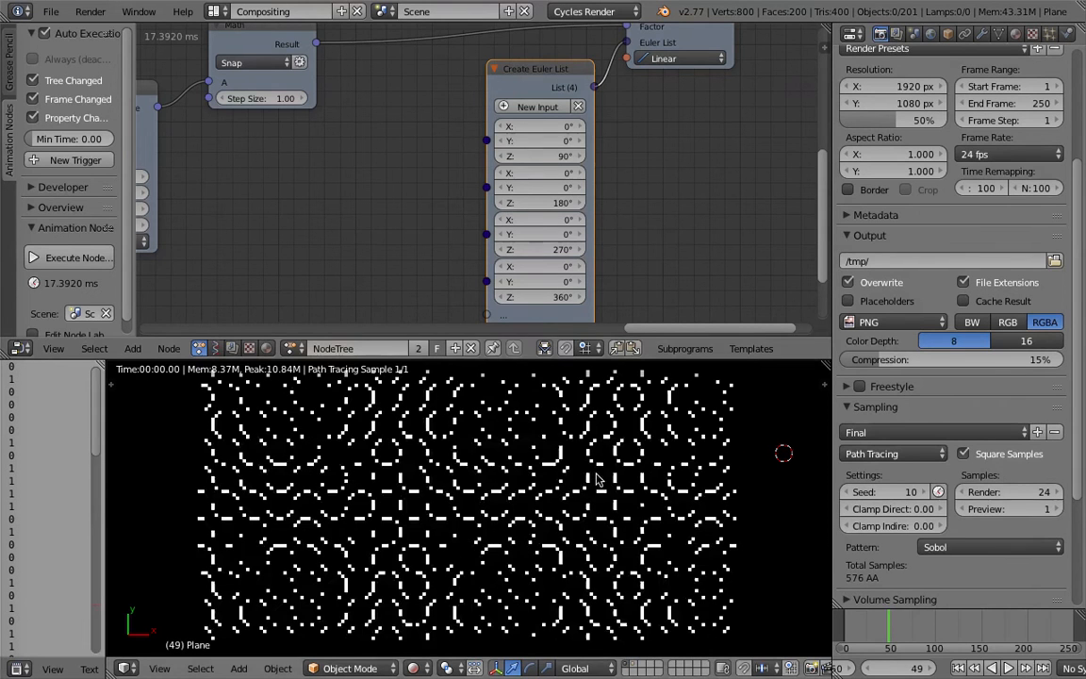
{"action": "scroll", "coordinate": [545, 102], "scroll_direction": "down", "scroll_amount": 1}
{"action": "middle_click_drag", "start_coordinate": [537, 92], "coordinate": [606, 125]}
{"action": "left_click_drag", "start_coordinate": [606, 122], "coordinate": [596, 126]}
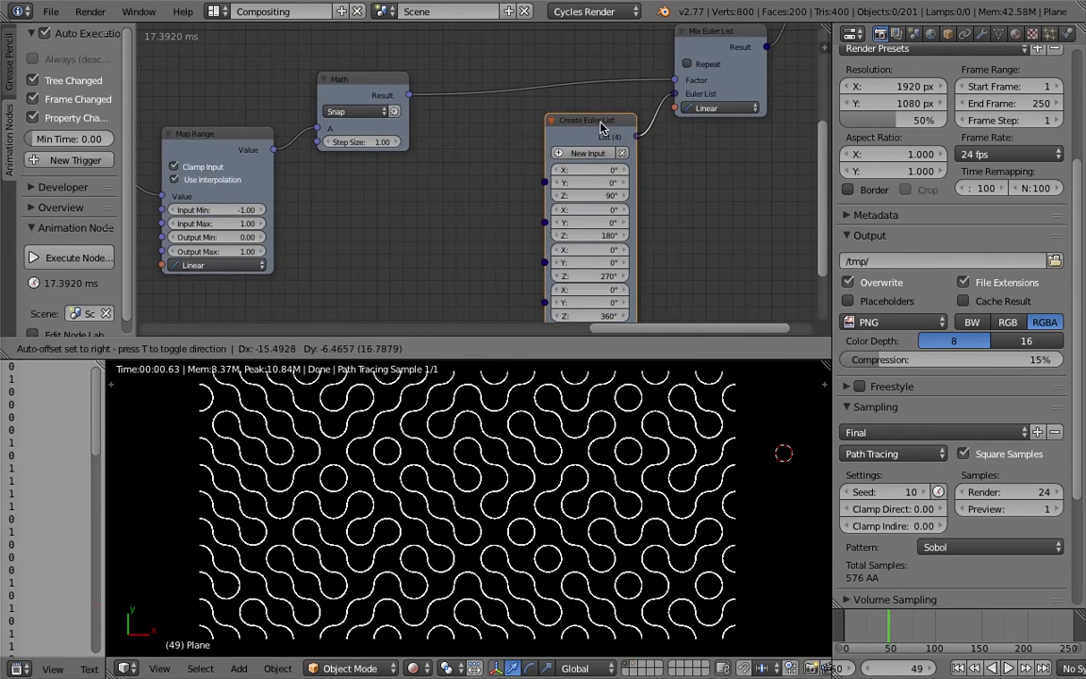
Move the Snap Math node closer to the Mix Euler List node's Factor input.
{"action": "middle_click_drag", "start_coordinate": [339, 74], "coordinate": [382, 109]}
{"action": "left_click_drag", "start_coordinate": [422, 115], "coordinate": [478, 79]}
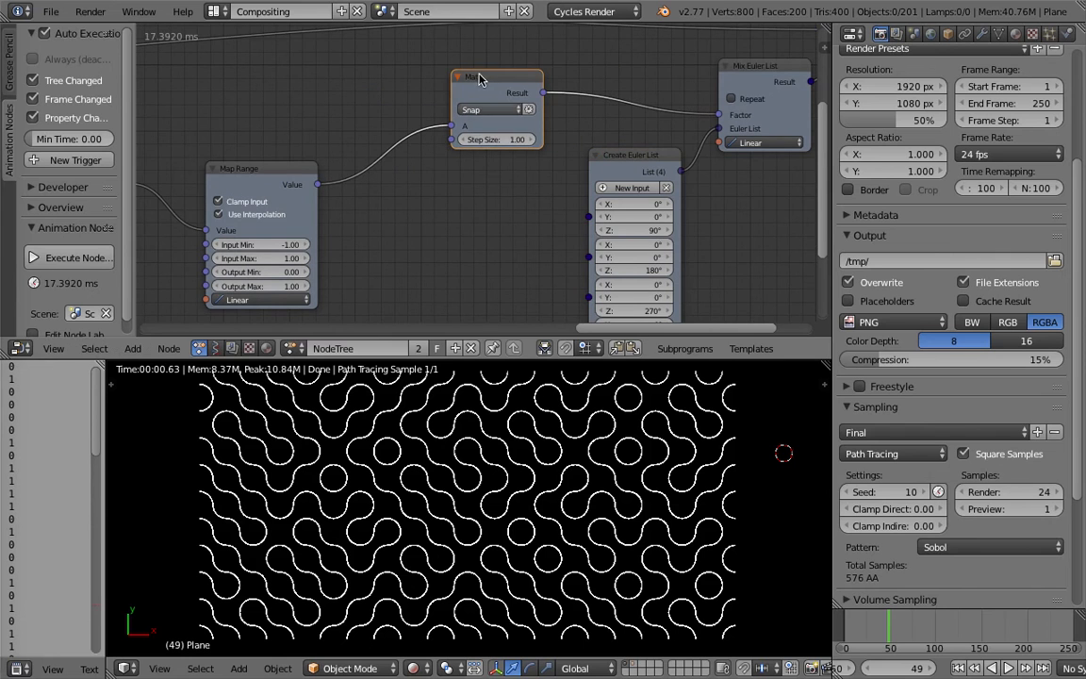
{"action": "middle_click_drag", "start_coordinate": [310, 112], "coordinate": [451, 78]}
{"action": "left_click_drag", "start_coordinate": [423, 140], "coordinate": [517, 84]}
Shift the Map Range, Number Wiggle and Delay Time nodes along the chain toward the Snap Math node.
{"action": "scroll", "coordinate": [377, 114], "scroll_direction": "down", "scroll_amount": 2}
{"action": "middle_click_drag", "start_coordinate": [338, 143], "coordinate": [371, 141]}
{"action": "left_click_drag", "start_coordinate": [314, 140], "coordinate": [392, 129]}
{"action": "scroll", "coordinate": [340, 110], "scroll_direction": "down", "scroll_amount": 2}
{"action": "middle_click_drag", "start_coordinate": [324, 103], "coordinate": [564, 138]}
{"action": "left_click_drag", "start_coordinate": [430, 181], "coordinate": [543, 210]}
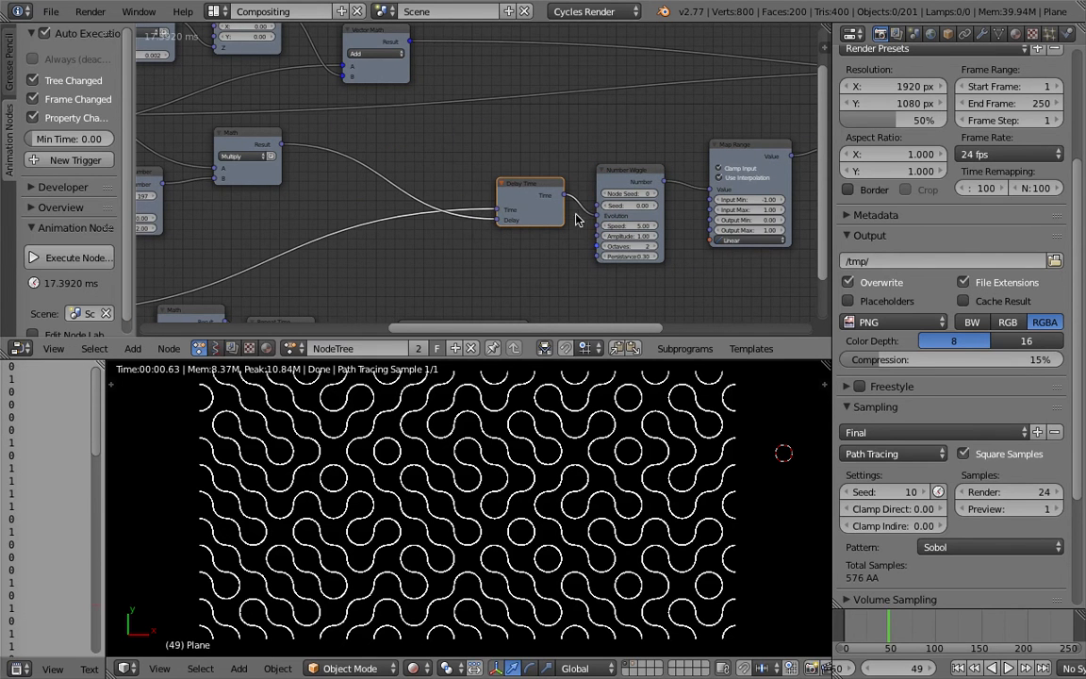
{"action": "middle_click_drag", "start_coordinate": [509, 192], "coordinate": [592, 188]}
{"action": "scroll", "coordinate": [462, 198], "scroll_direction": "down", "scroll_amount": 1}
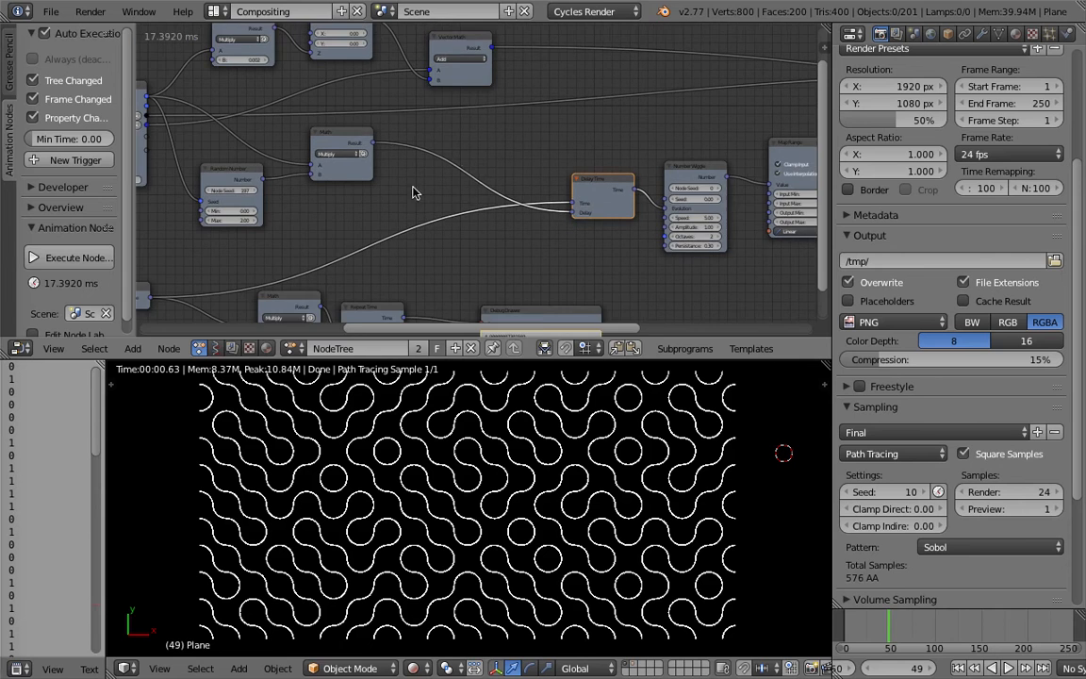
Move the loop's Multiply node closer to Delay Time and reposition the Repeat Time node before the Debug Drawer.
{"action": "middle_click_drag", "start_coordinate": [462, 168], "coordinate": [522, 167]}
{"action": "left_click_drag", "start_coordinate": [403, 139], "coordinate": [447, 156]}
{"action": "middle_click_drag", "start_coordinate": [395, 151], "coordinate": [499, 146]}
{"action": "left_click_drag", "start_coordinate": [408, 161], "coordinate": [399, 174]}
{"action": "middle_click_drag", "start_coordinate": [486, 163], "coordinate": [411, 159]}
{"action": "left_click_drag", "start_coordinate": [473, 146], "coordinate": [448, 140]}
{"action": "middle_click_drag", "start_coordinate": [458, 164], "coordinate": [445, 91]}
{"action": "left_click_drag", "start_coordinate": [378, 220], "coordinate": [376, 242]}
{"action": "left_click_drag", "start_coordinate": [444, 226], "coordinate": [448, 241]}
{"action": "middle_click_drag", "start_coordinate": [488, 234], "coordinate": [464, 224]}
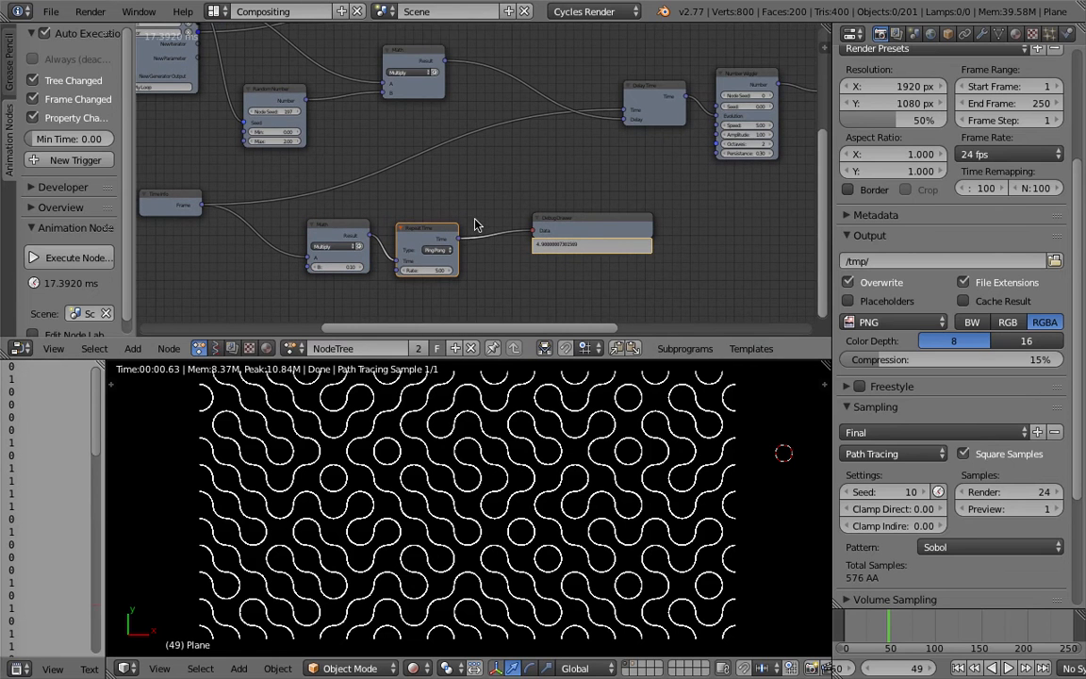
Connect the Repeat Time node's Time output to Delay Time's Time input and preview the animation.
{"action": "left_click_drag", "start_coordinate": [435, 229], "coordinate": [645, 102]}
{"action": "scroll", "coordinate": [464, 206], "scroll_direction": "up", "scroll_amount": 1}
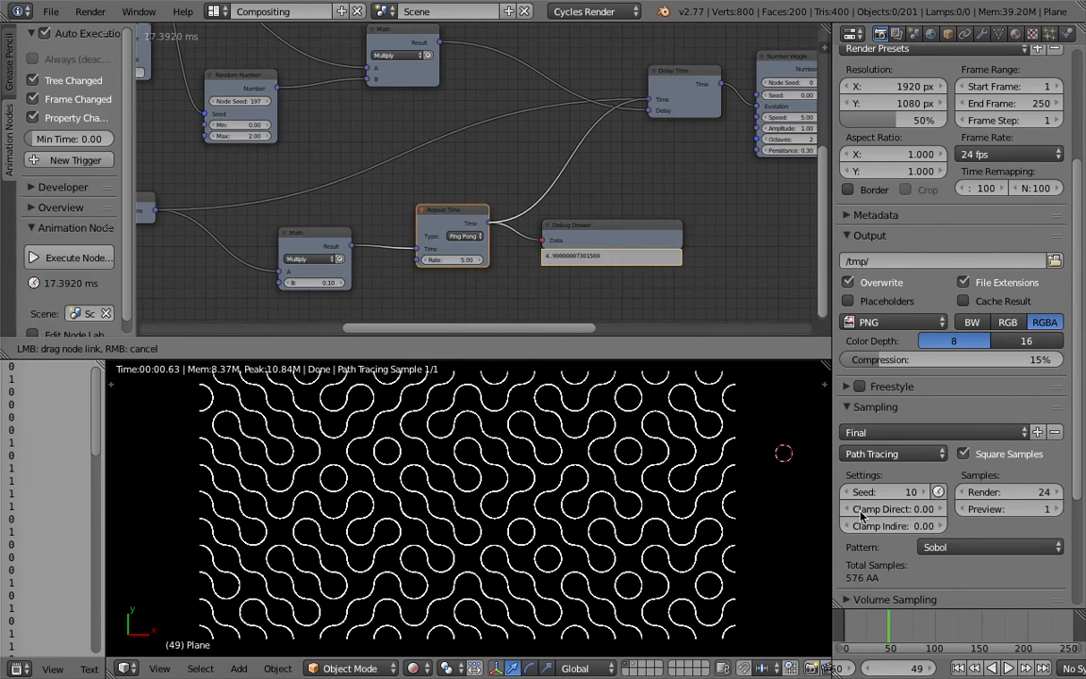
{"action": "left_click_drag", "start_coordinate": [861, 514], "coordinate": [853, 521]}
{"action": "left_click", "coordinate": [1010, 669]}
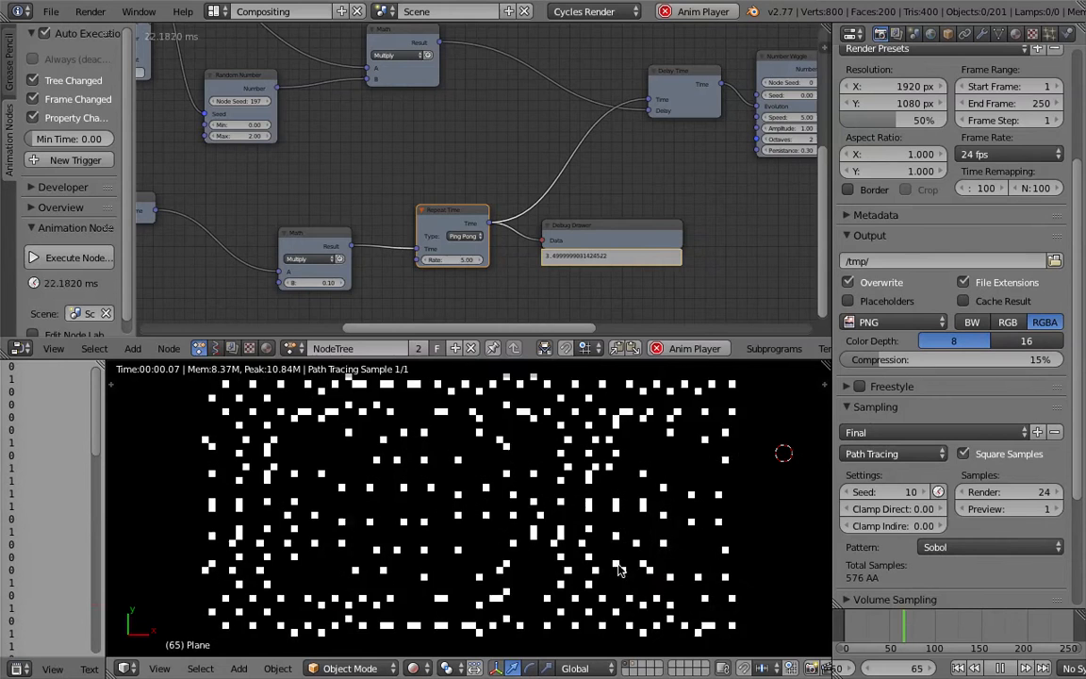
{"action": "left_click", "coordinate": [1001, 668]}
Connect the frame-multiplying Math node's Result to Delay Time's Time input and play the animation up to frame 80.
{"action": "left_click_drag", "start_coordinate": [354, 254], "coordinate": [650, 101]}
{"action": "left_click_drag", "start_coordinate": [457, 214], "coordinate": [461, 226]}
{"action": "left_click", "coordinate": [1008, 668]}
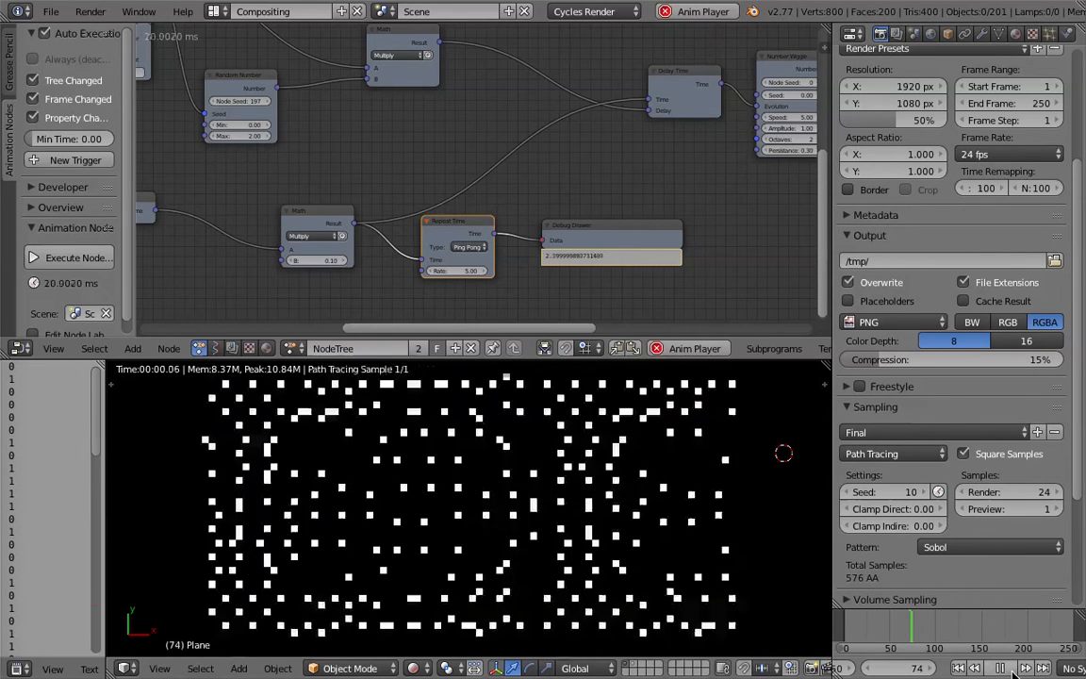
{"action": "left_click", "coordinate": [1012, 671]}
Step the animation forward to frame 86 to check how the tiles rotate.
{"action": "left_click", "coordinate": [778, 522]}
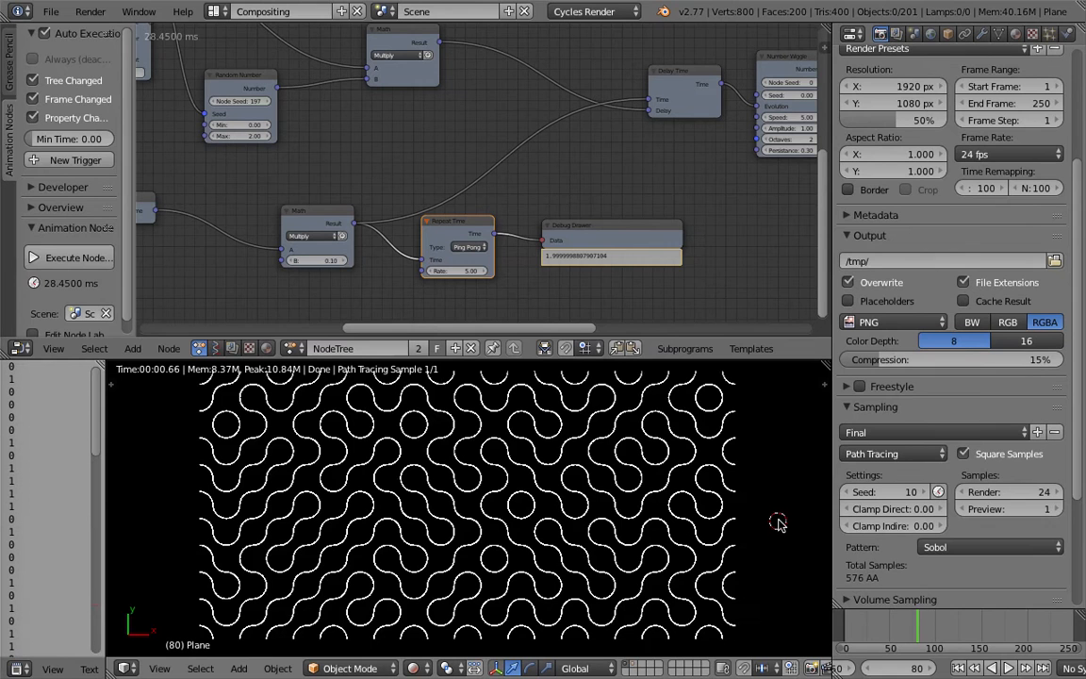
{"action": "key", "text": "Right"}
{"action": "key", "text": "Right"}
{"action": "key", "text": "Right"}
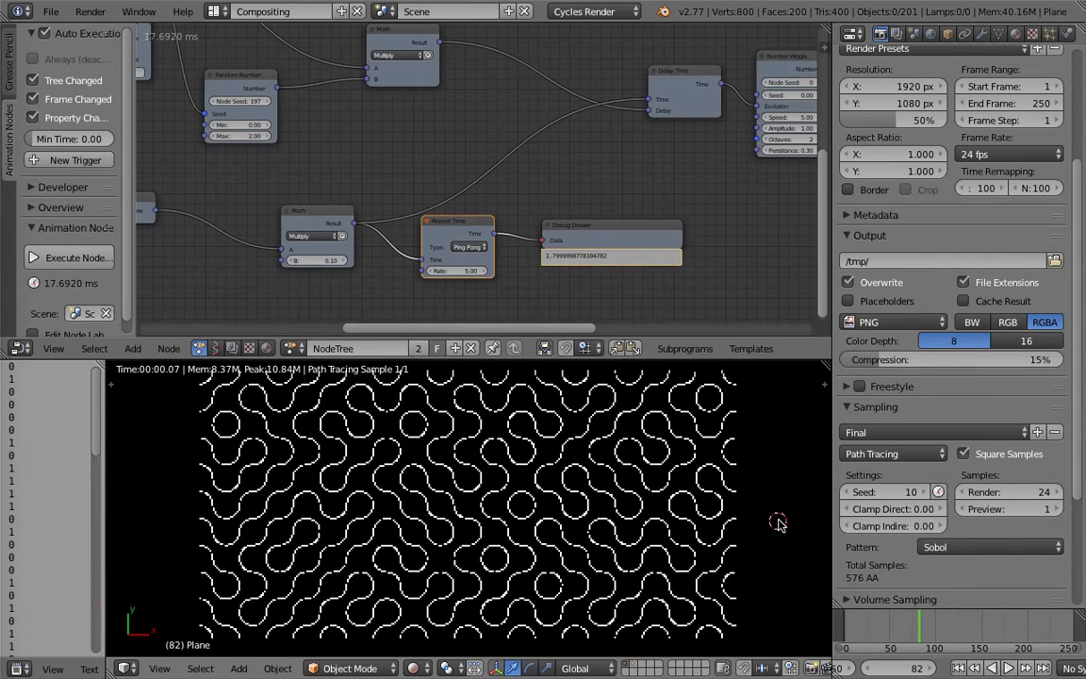
{"action": "key", "text": "Right"}
{"action": "key", "text": "Right"}
{"action": "key", "text": "Right"}
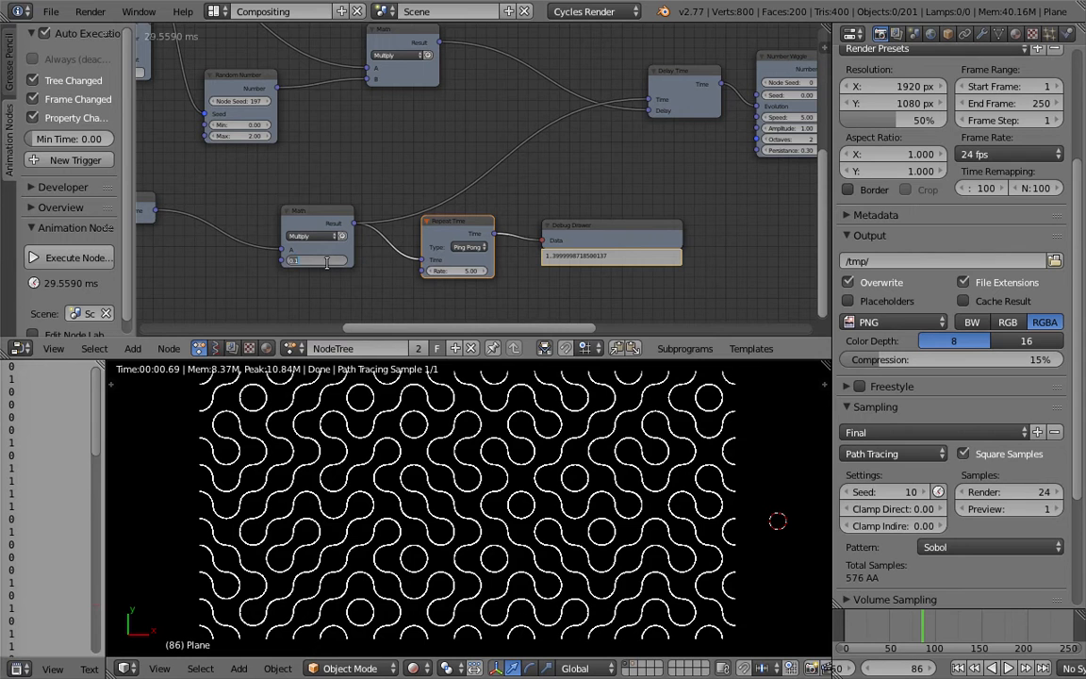
Set the frame-multiplying Math node's B value to 0.50 and step the animation forward to frame 90.
{"action": "key", "text": "Return"}
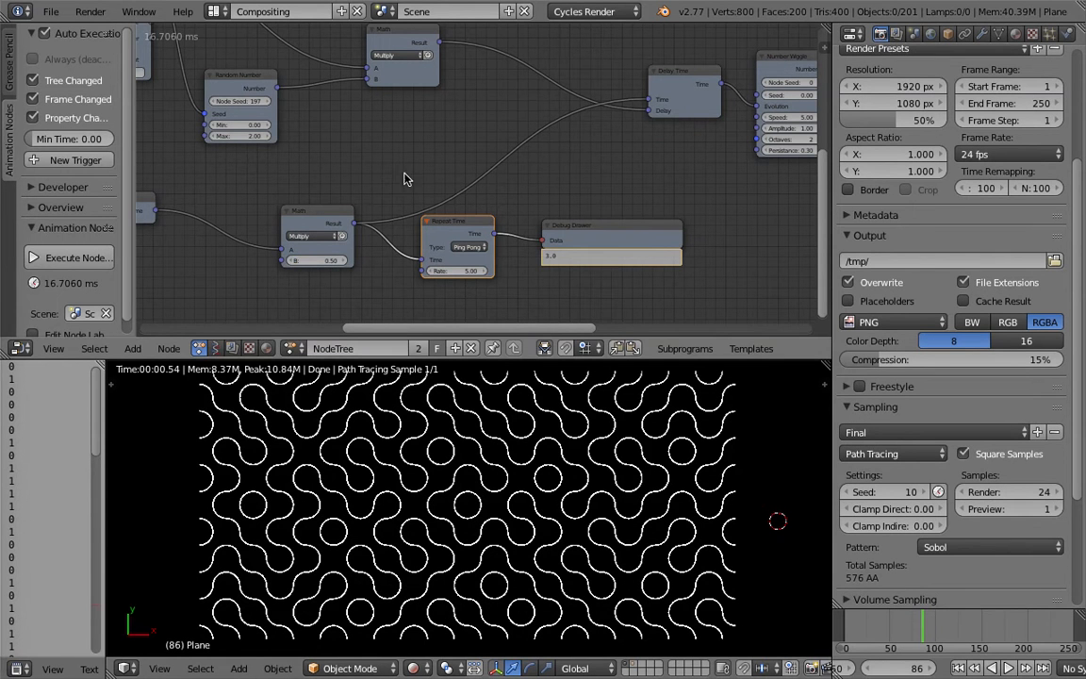
{"action": "key", "text": "Right"}
{"action": "key", "text": "Right"}
{"action": "key", "text": "Right"}
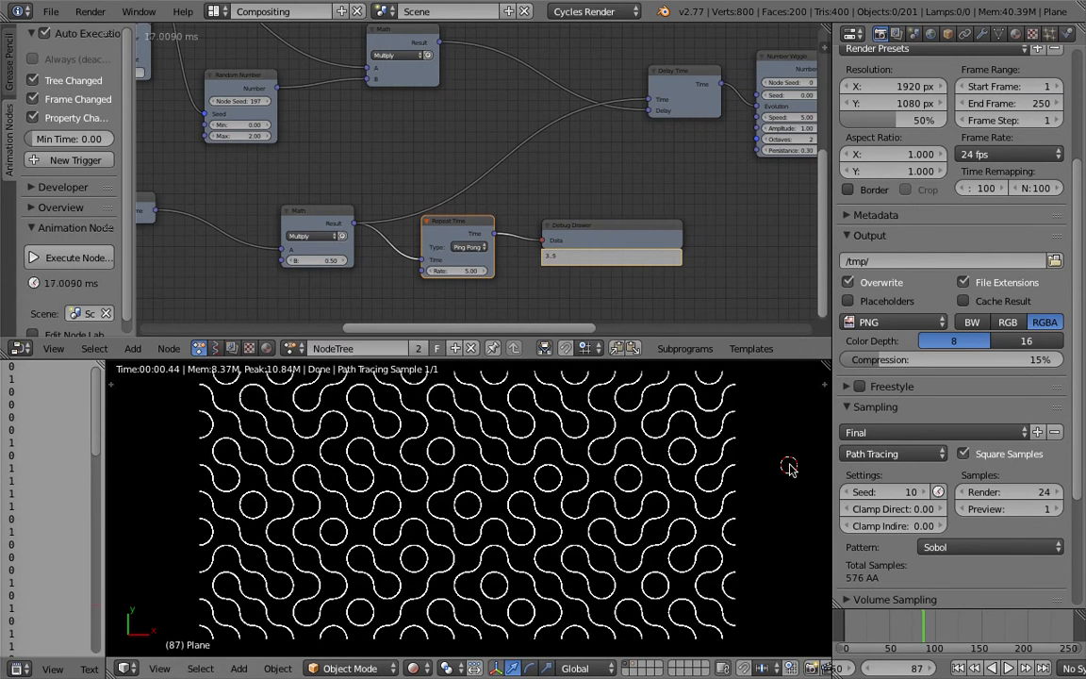
{"action": "key", "text": "Right"}
{"action": "key", "text": "Right"}
{"action": "key", "text": "Right"}
{"action": "key", "text": "Right"}
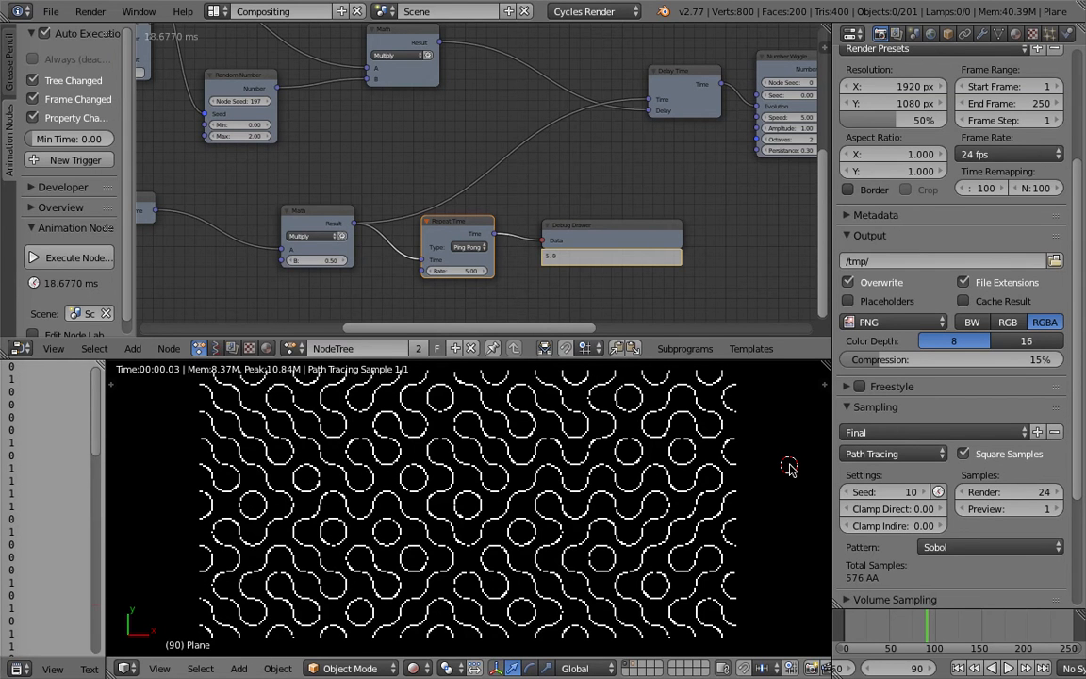
Step the animation forward to frame 100 to check how the tiles rotate at the halved speed.
{"action": "key", "text": "Right"}
{"action": "key", "text": "Right"}
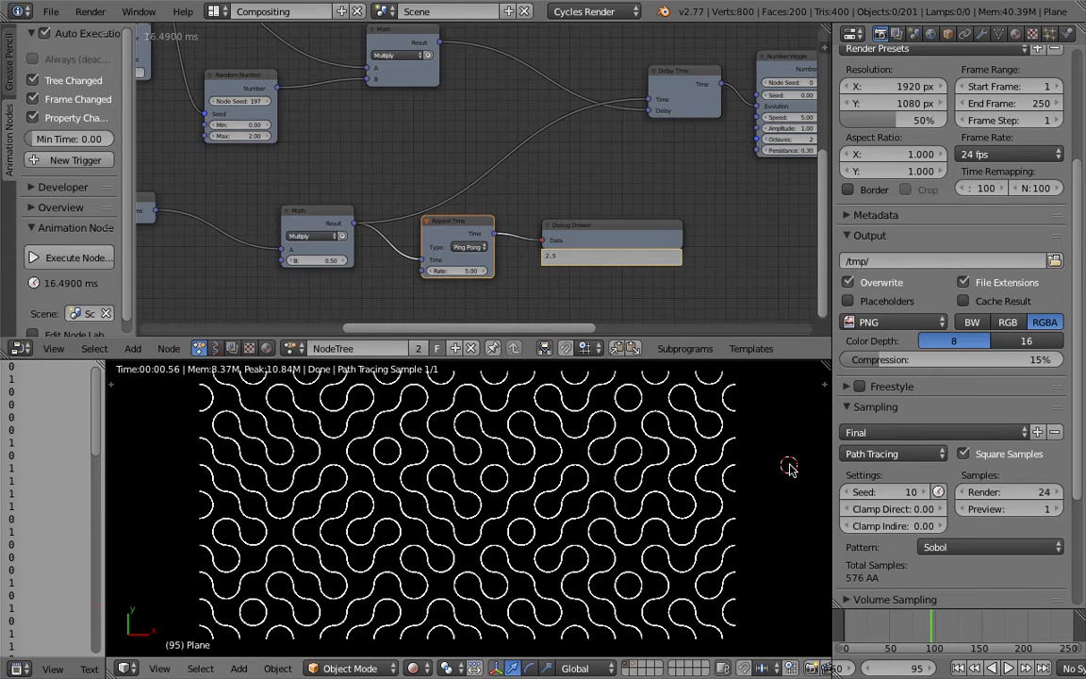
{"action": "key", "text": "Right"}
{"action": "key", "text": "Right"}
{"action": "key", "text": "Right"}
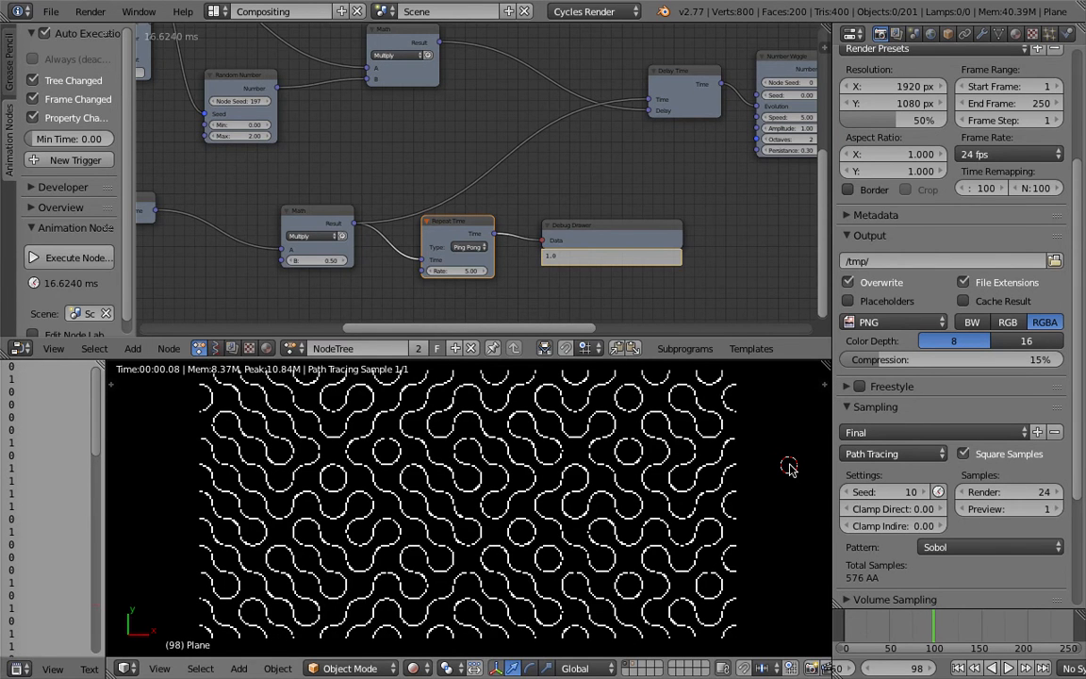
{"action": "key", "text": "Right"}
{"action": "key", "text": "Right"}
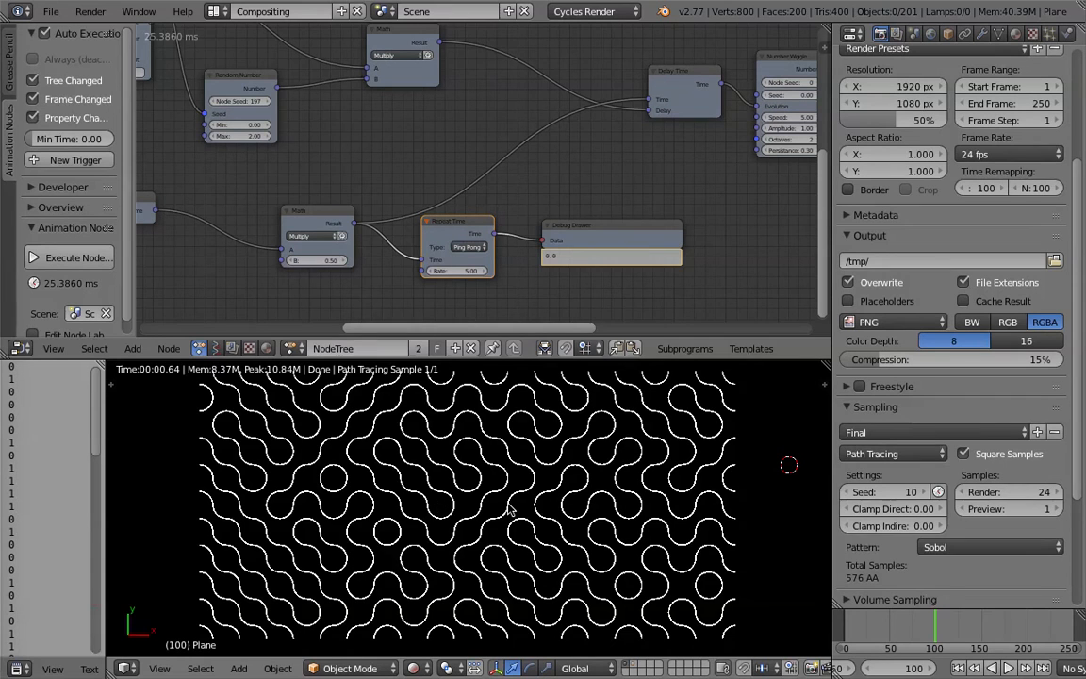
Step the animation on to frame 110 to follow the next cycle of tile rotations.
{"action": "key", "text": "Right"}
{"action": "key", "text": "Right"}
{"action": "key", "text": "Right"}
{"action": "key", "text": "Right"}
{"action": "key", "text": "Right"}
{"action": "key", "text": "Right"}
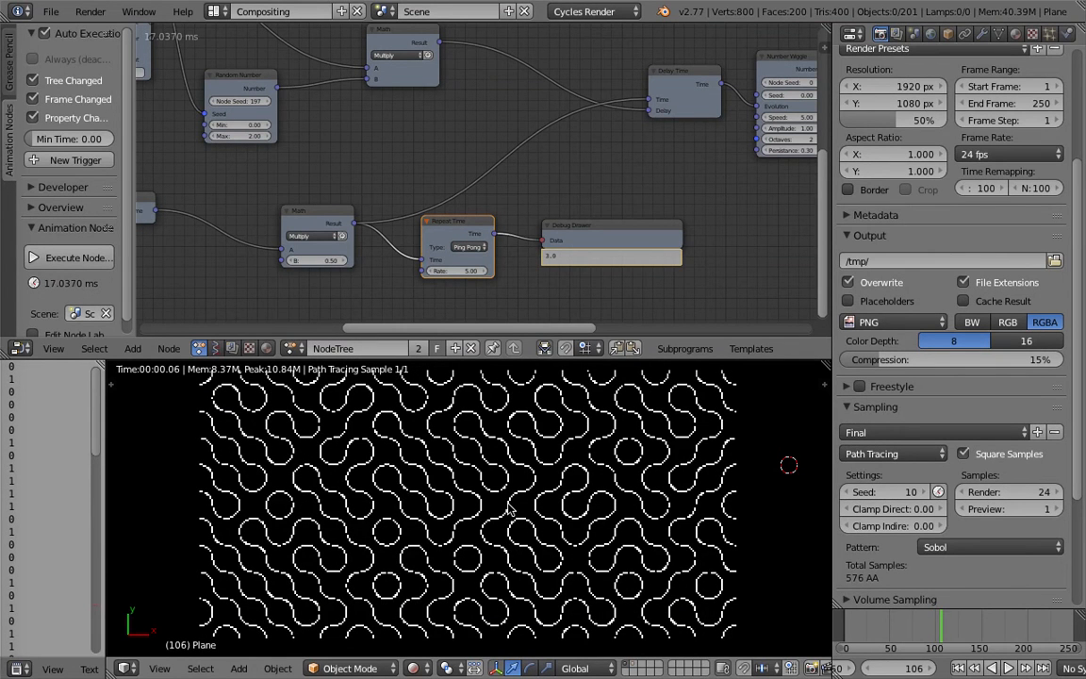
{"action": "key", "text": "Right"}
{"action": "key", "text": "Right"}
{"action": "key", "text": "Right"}
{"action": "key", "text": "Right"}
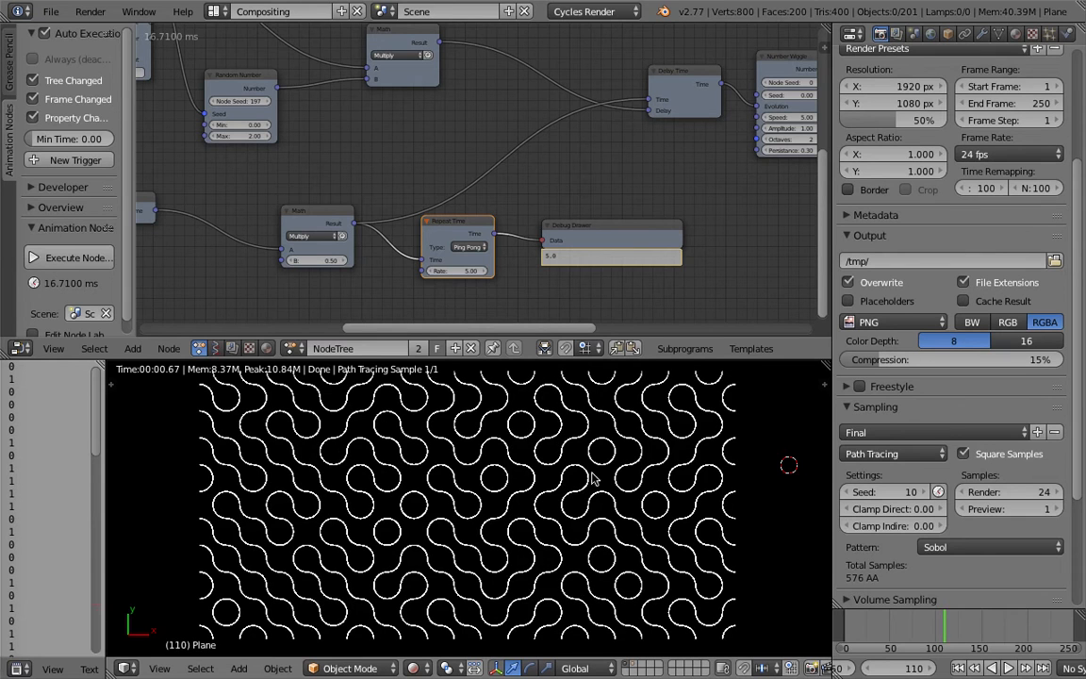
Maximize the 3D viewport and examine the rendered arc pattern from tilted angles.
{"action": "scroll", "coordinate": [763, 450], "scroll_direction": "up", "scroll_amount": 2}
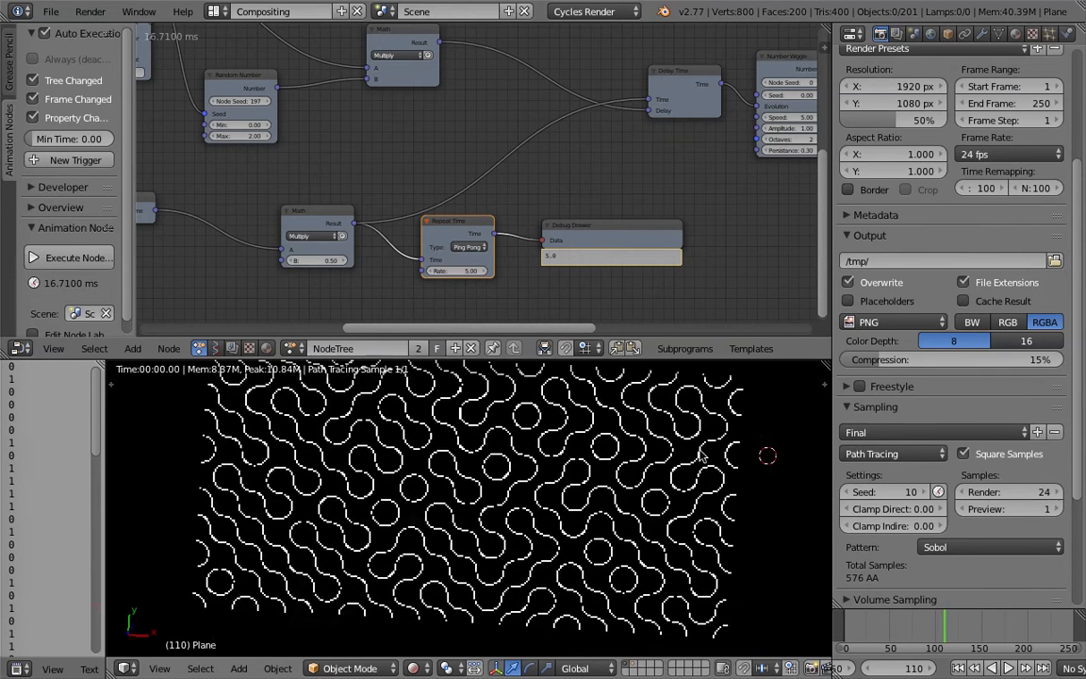
{"action": "key", "text": "ctrl+Up"}
{"action": "scroll", "coordinate": [601, 439], "scroll_direction": "up", "scroll_amount": 1}
{"action": "middle_click_drag", "start_coordinate": [648, 360], "coordinate": [568, 382]}
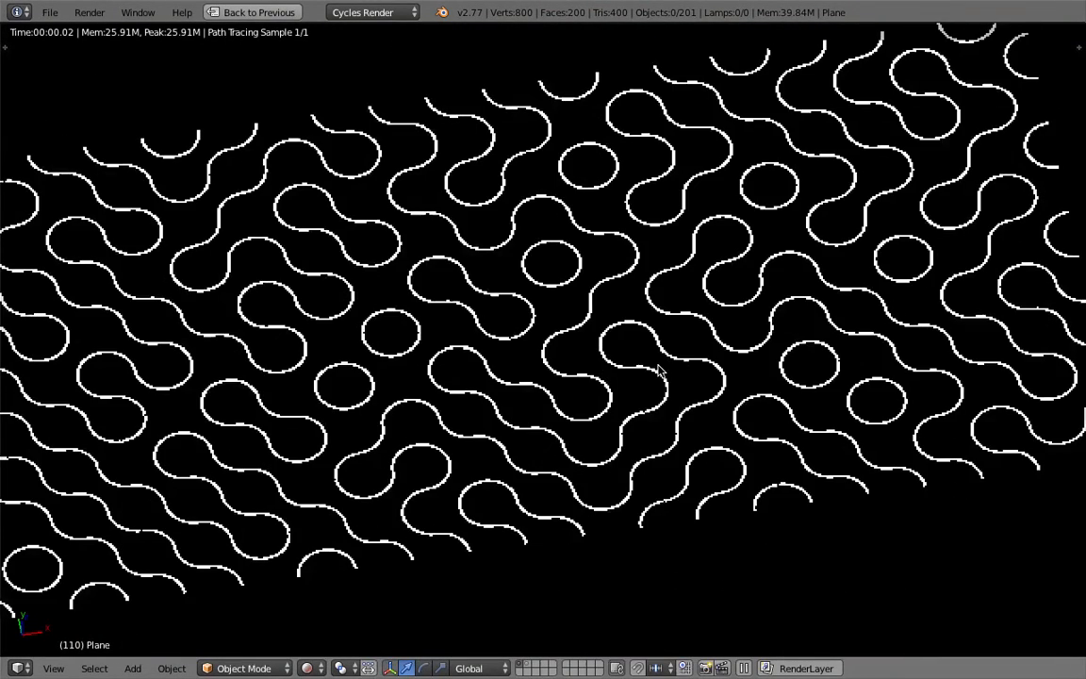
{"action": "middle_click_drag", "start_coordinate": [689, 373], "coordinate": [627, 366]}
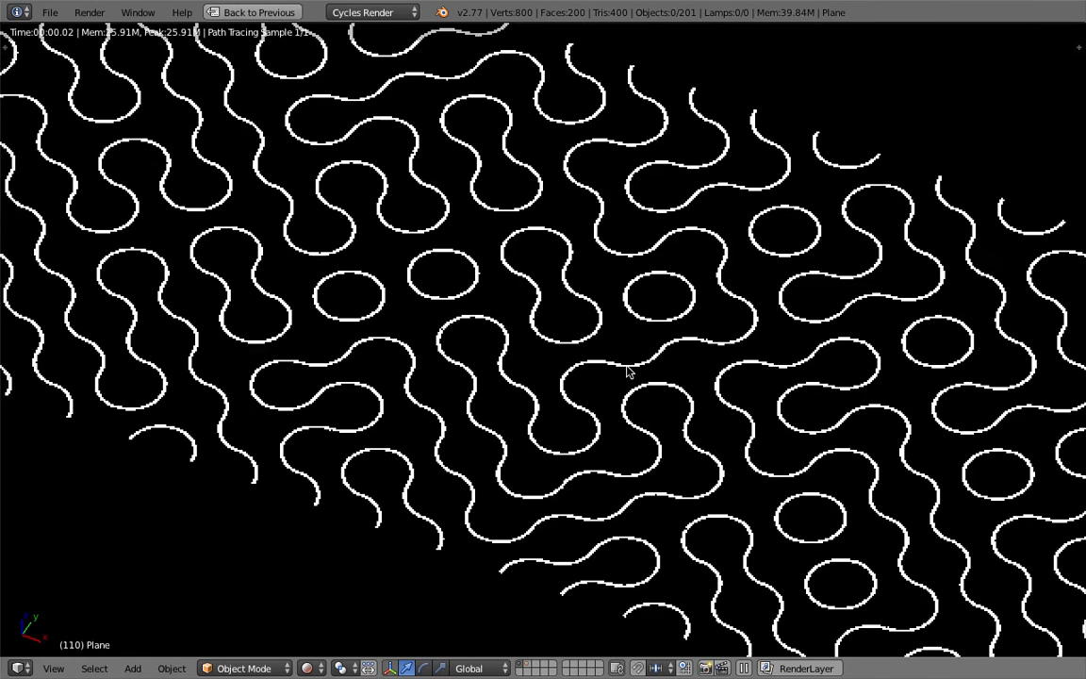
Step the animation to frame 111 and back to frame 107 in the maximized view, then level the view angle.
{"action": "key", "text": "Right"}
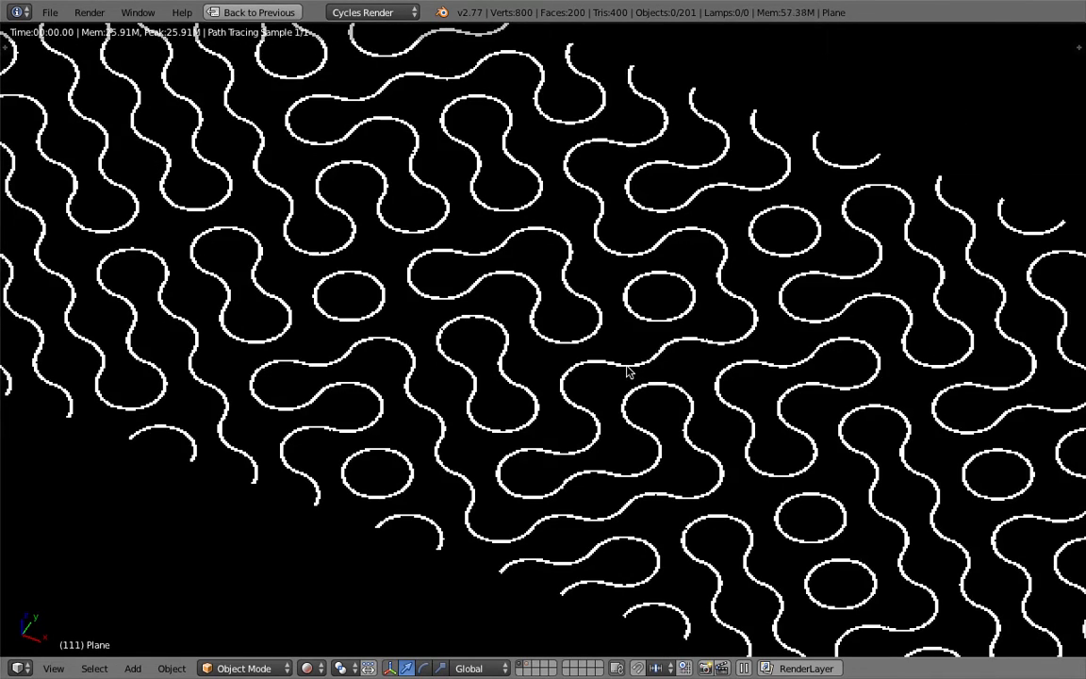
{"action": "key", "text": "Down"}
{"action": "key", "text": "Left"}
{"action": "key", "text": "Left"}
{"action": "key", "text": "Left"}
{"action": "key", "text": "Left"}
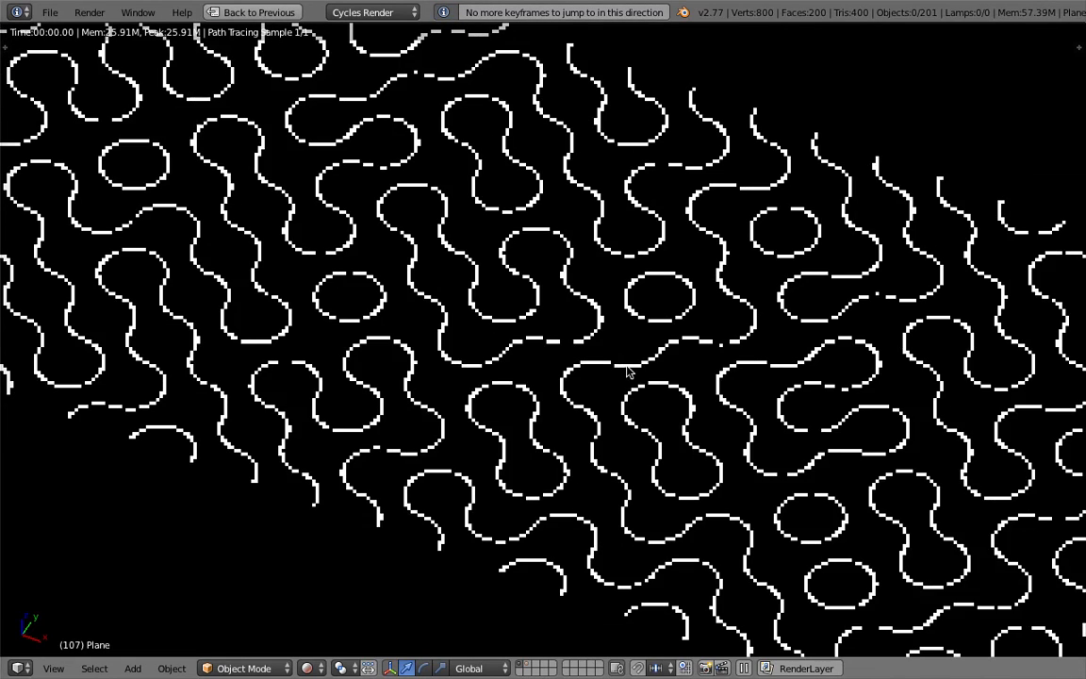
{"action": "middle_click_drag", "start_coordinate": [627, 365], "coordinate": [642, 310]}
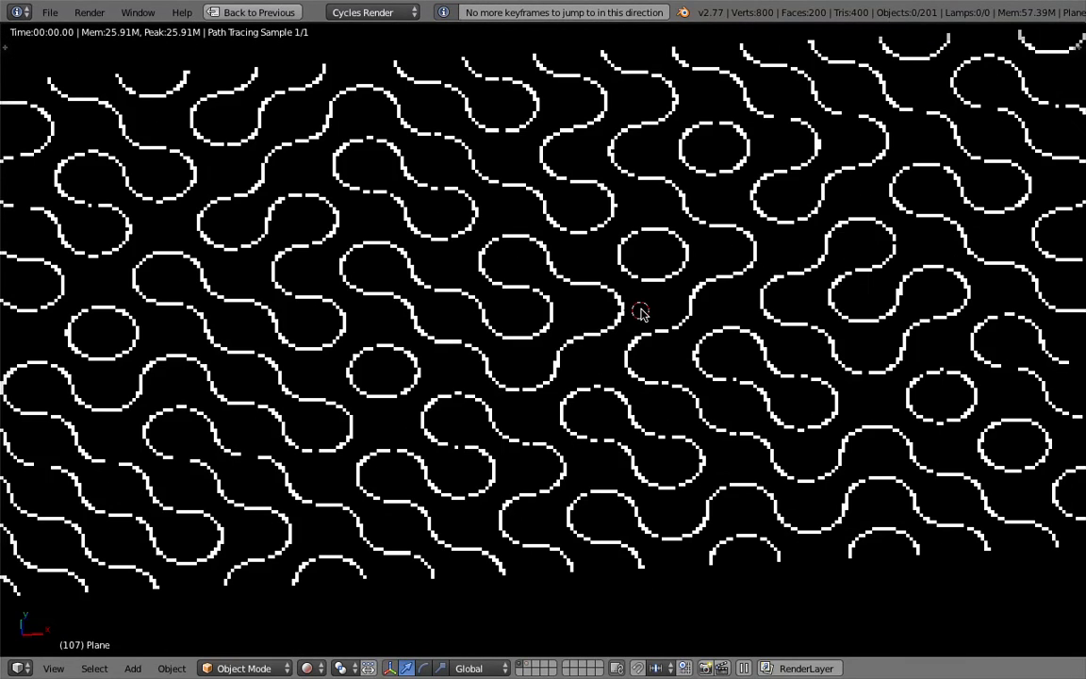
Restore the multi-editor layout and switch the 3D viewport to Solid shading.
{"action": "key", "text": "ctrl+Up"}
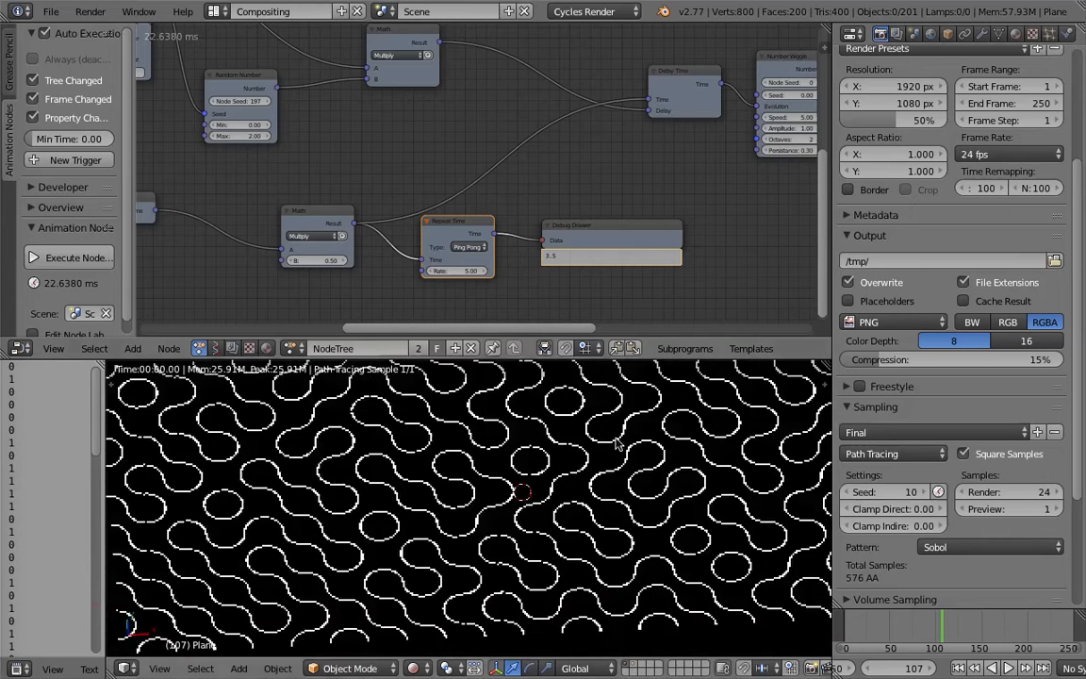
{"action": "scroll", "coordinate": [621, 453], "scroll_direction": "down", "scroll_amount": 2}
{"action": "middle_click_drag", "start_coordinate": [620, 452], "coordinate": [615, 463]}
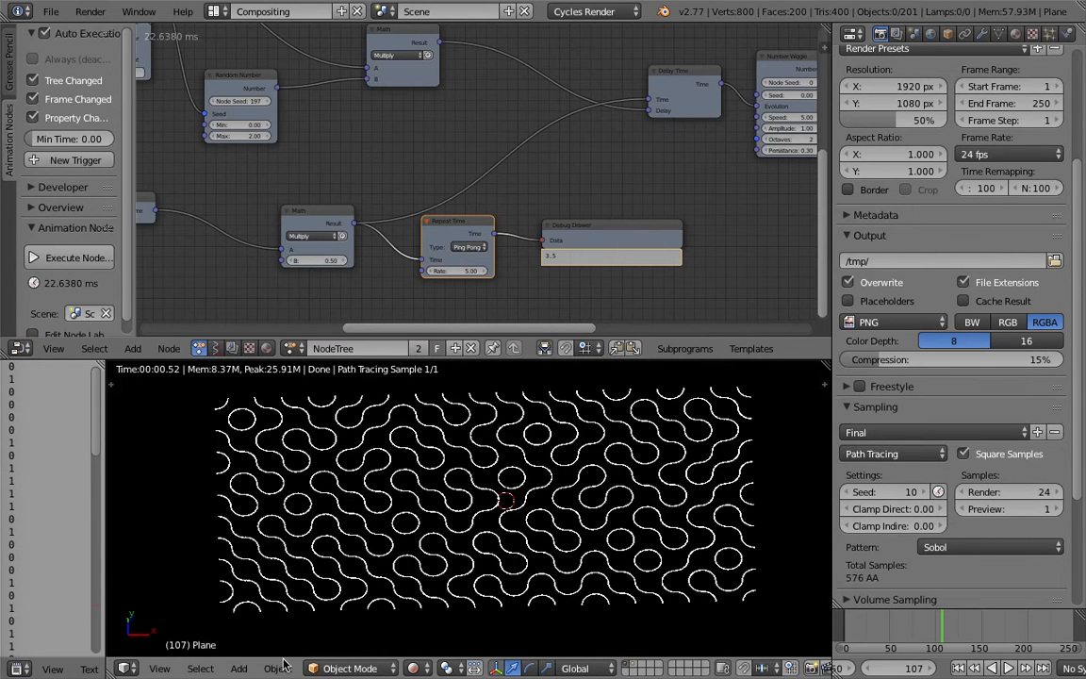
{"action": "left_click", "coordinate": [413, 667]}
{"action": "left_click", "coordinate": [438, 547]}
{"action": "mouse_move", "coordinate": [443, 608]}
{"action": "middle_mouse_down"}
{"action": "mouse_move", "coordinate": [505, 514]}
{"action": "mouse_move", "coordinate": [515, 521]}
{"action": "mouse_move", "coordinate": [458, 478]}
{"action": "middle_mouse_up"}
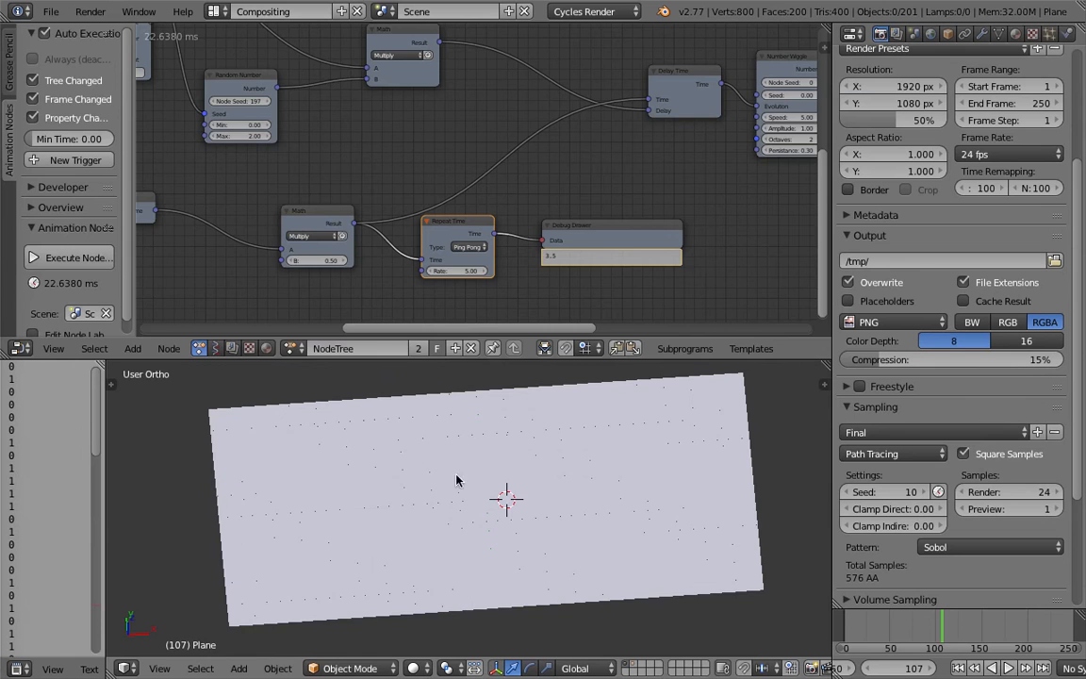
Switch the node editor to the Material.001 shader nodes and frame the whole tree.
{"action": "left_click", "coordinate": [266, 348]}
{"action": "middle_click_drag", "start_coordinate": [352, 376], "coordinate": [478, 434]}
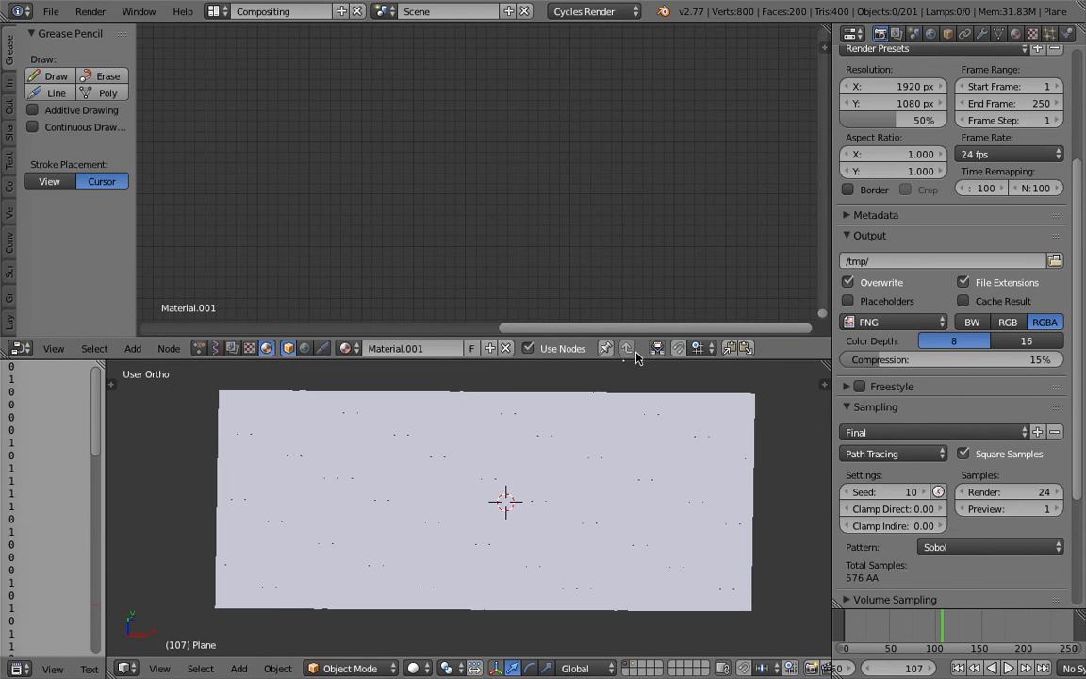
{"action": "key", "text": "Home"}
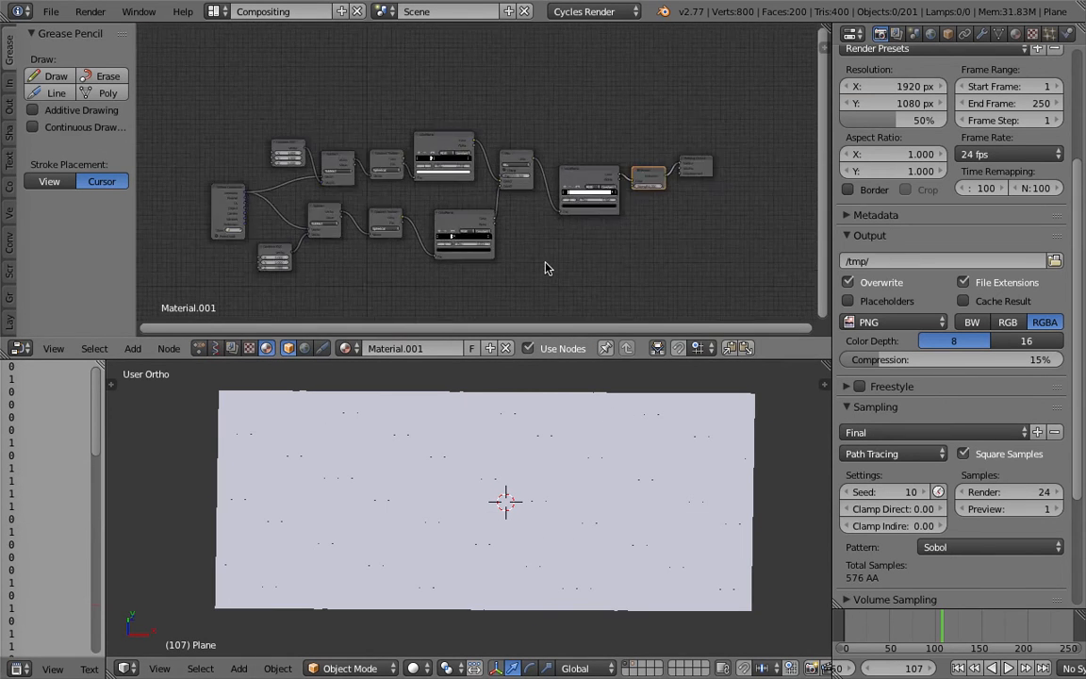
{"action": "middle_click_drag", "start_coordinate": [545, 268], "coordinate": [586, 226]}
{"action": "scroll", "coordinate": [581, 231], "scroll_direction": "up", "scroll_amount": 1}
{"action": "scroll", "coordinate": [813, 222], "scroll_direction": "up", "scroll_amount": 1}
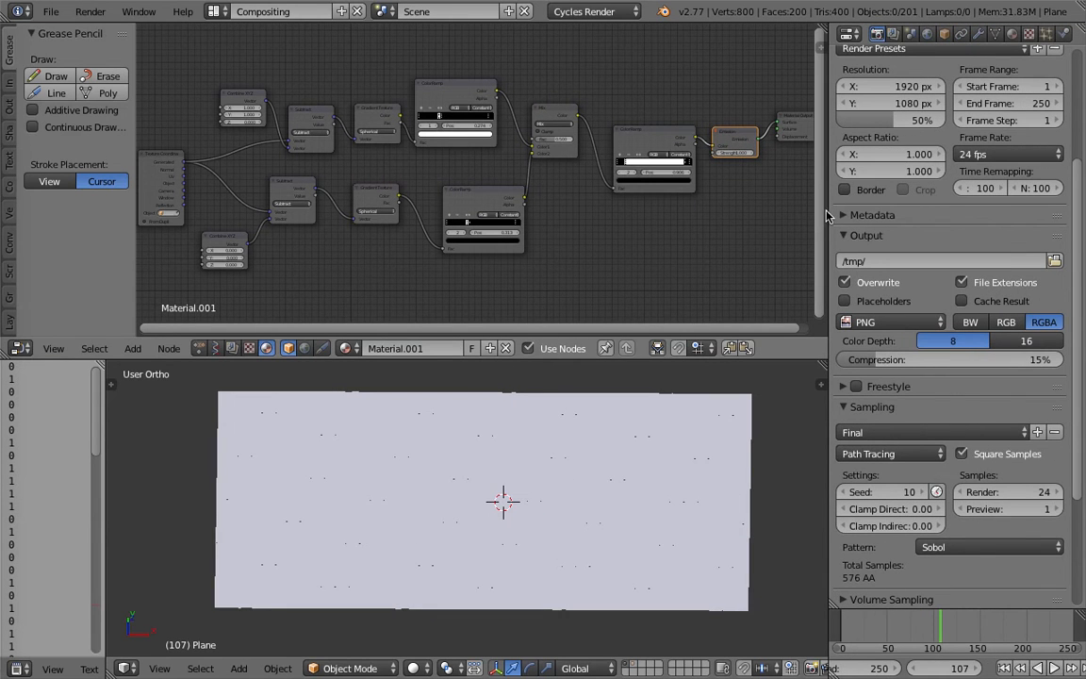
Narrow the Properties editor to give the node editor and 3D viewport more width.
{"action": "left_click_drag", "start_coordinate": [827, 213], "coordinate": [947, 199]}
{"action": "middle_click_drag", "start_coordinate": [829, 198], "coordinate": [828, 194]}
{"action": "scroll", "coordinate": [829, 194], "scroll_direction": "up", "scroll_amount": 1}
{"action": "mouse_move", "coordinate": [549, 460]}
{"action": "middle_mouse_down"}
{"action": "mouse_move", "coordinate": [553, 445]}
{"action": "mouse_move", "coordinate": [558, 465]}
{"action": "middle_mouse_up"}
Save the file as spherical_010.blend on the Desktop.
{"action": "left_click", "coordinate": [50, 11]}
{"action": "left_click", "coordinate": [57, 151]}
{"action": "left_click", "coordinate": [963, 76]}
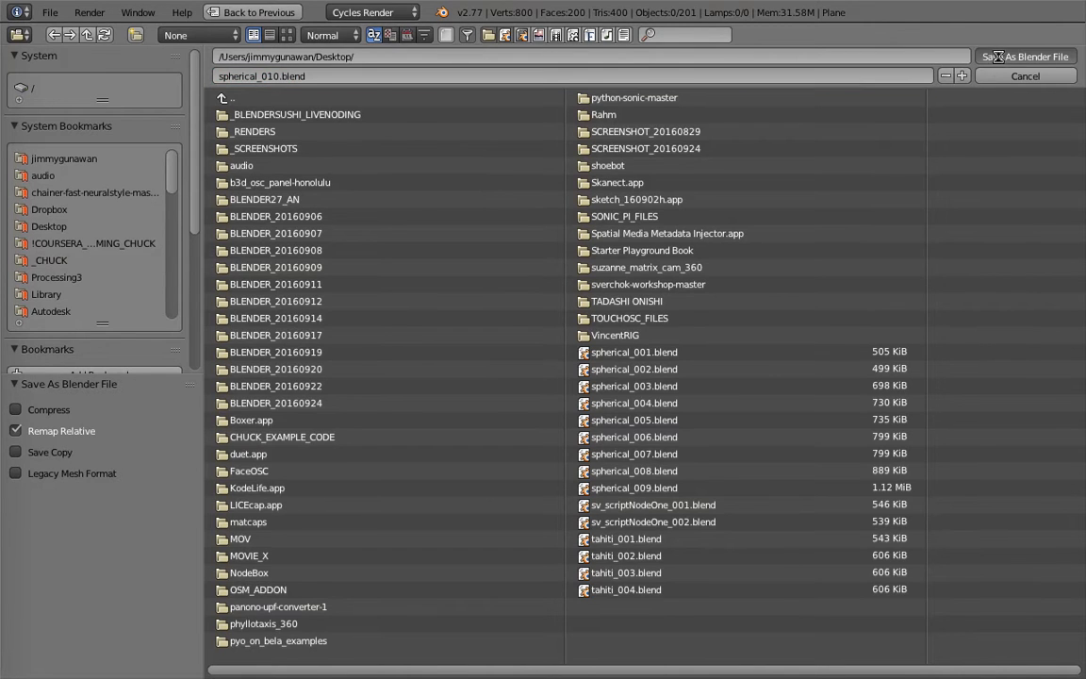
{"action": "left_click", "coordinate": [992, 55]}
Move the Material Output and Emission nodes away from the final ColorRamp and disconnect it from Emission's Color input.
{"action": "middle_click_drag", "start_coordinate": [734, 252], "coordinate": [644, 244]}
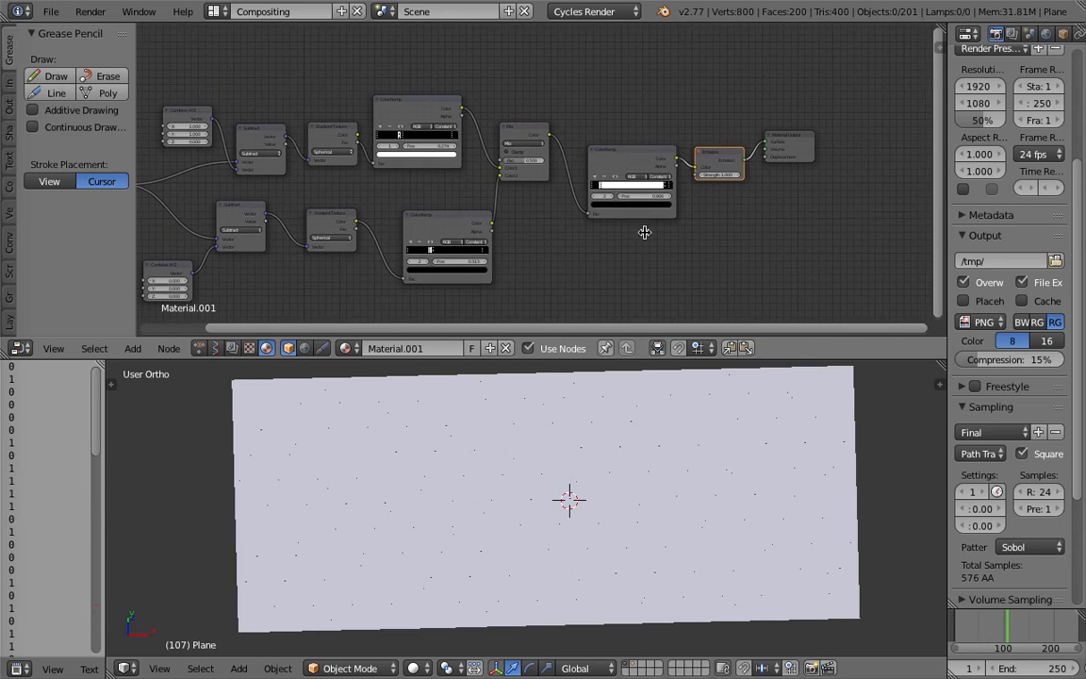
{"action": "left_click_drag", "start_coordinate": [786, 139], "coordinate": [834, 195]}
{"action": "left_click_drag", "start_coordinate": [721, 164], "coordinate": [766, 230]}
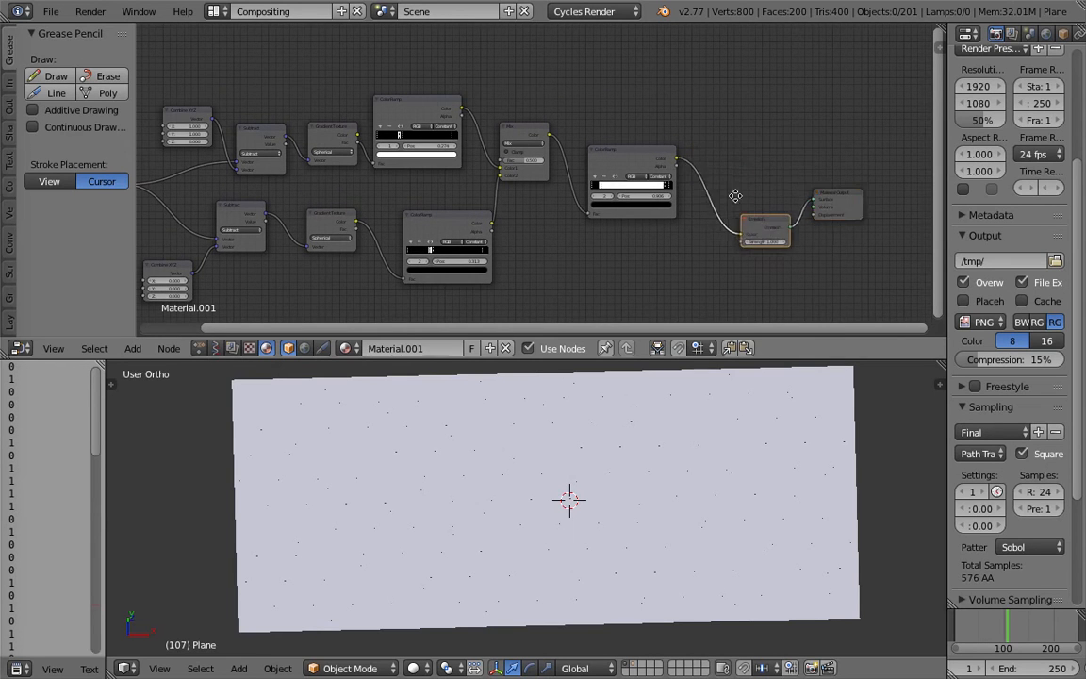
{"action": "scroll", "coordinate": [744, 214], "scroll_direction": "up", "scroll_amount": 3}
{"action": "middle_click_drag", "start_coordinate": [744, 214], "coordinate": [708, 178]}
{"action": "left_click_drag", "start_coordinate": [690, 166], "coordinate": [646, 216], "text": "ctrl"}
{"action": "middle_click_drag", "start_coordinate": [645, 215], "coordinate": [606, 182]}
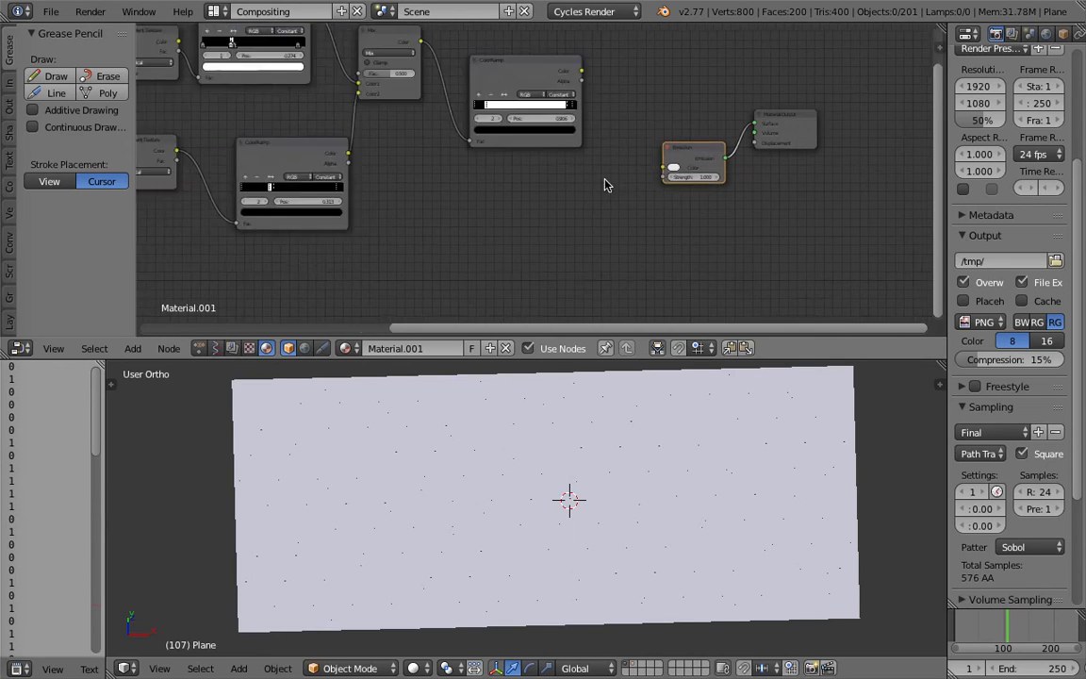
Add a Noise Texture node and connect its Color output to Emission's Color input.
{"action": "scroll", "coordinate": [598, 188], "scroll_direction": "up", "scroll_amount": 4}
{"action": "key", "text": "shift+a"}
{"action": "left_click", "coordinate": [560, 183]}
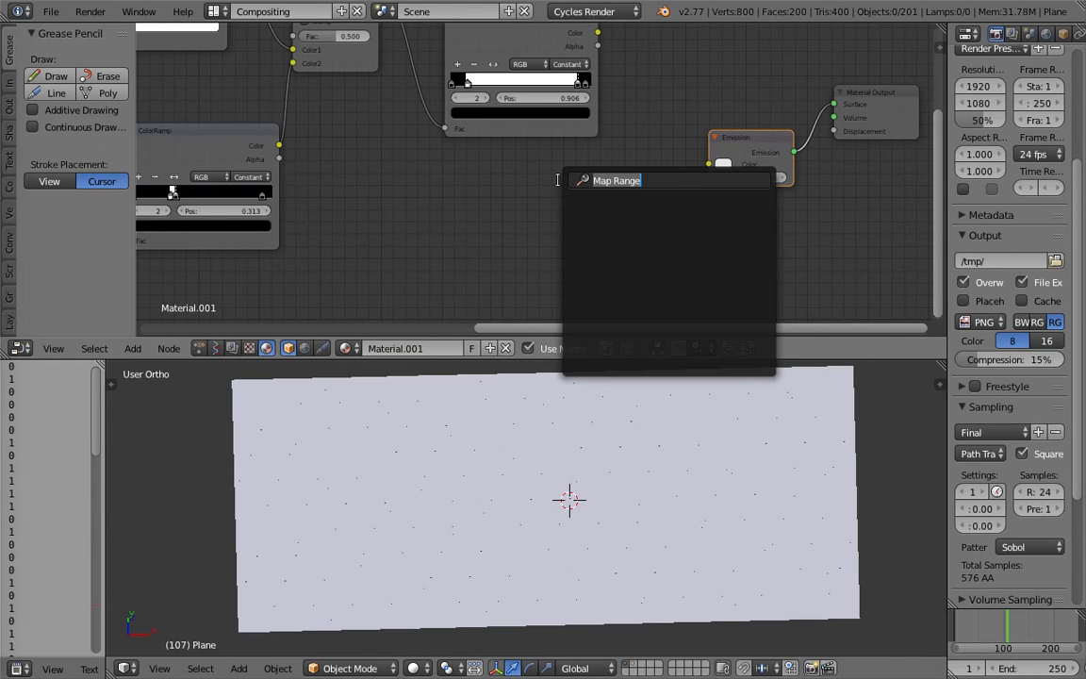
{"action": "type", "text": "noise"}
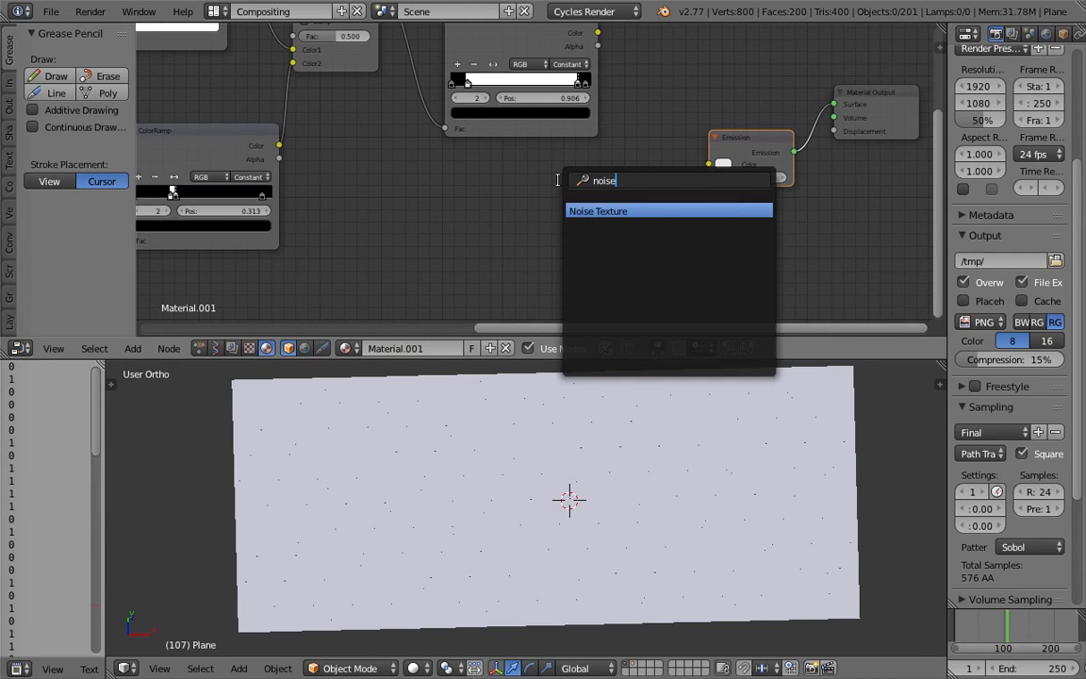
{"action": "key", "text": "Return"}
{"action": "left_click_drag", "start_coordinate": [645, 199], "coordinate": [708, 164]}
Connect the Texture Coordinate node's Generated output to the Noise Texture's Vector input.
{"action": "scroll", "coordinate": [544, 179], "scroll_direction": "down", "scroll_amount": 5}
{"action": "middle_click_drag", "start_coordinate": [396, 190], "coordinate": [602, 187]}
{"action": "scroll", "coordinate": [602, 186], "scroll_direction": "down", "scroll_amount": 1}
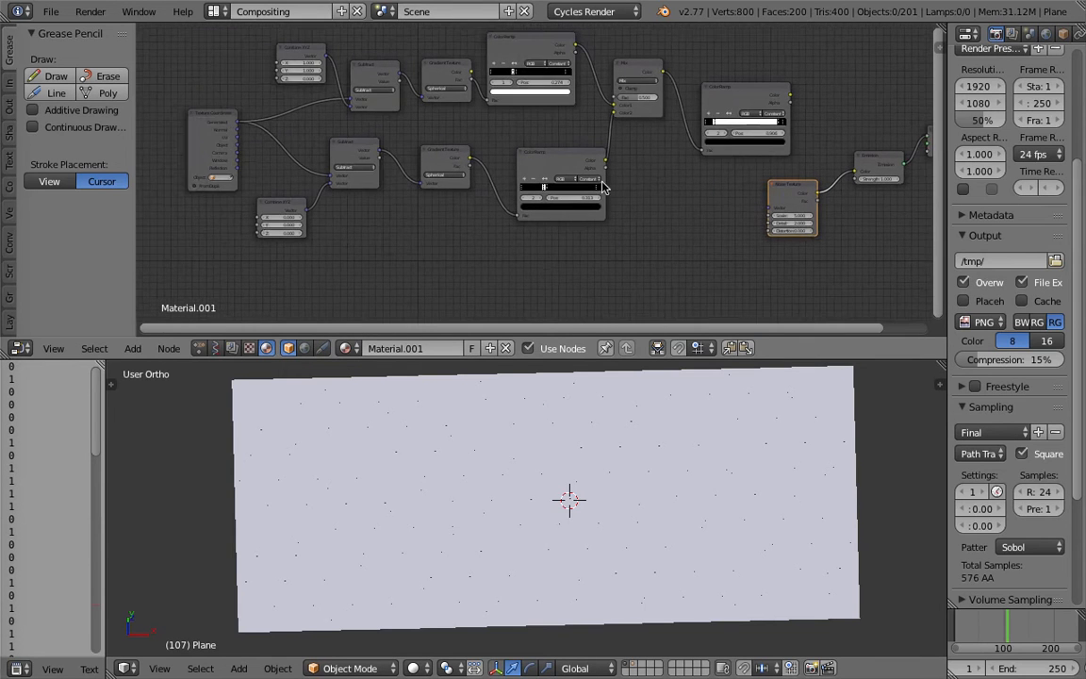
{"action": "scroll", "coordinate": [245, 132], "scroll_direction": "up", "scroll_amount": 1}
{"action": "left_click_drag", "start_coordinate": [184, 151], "coordinate": [165, 153]}
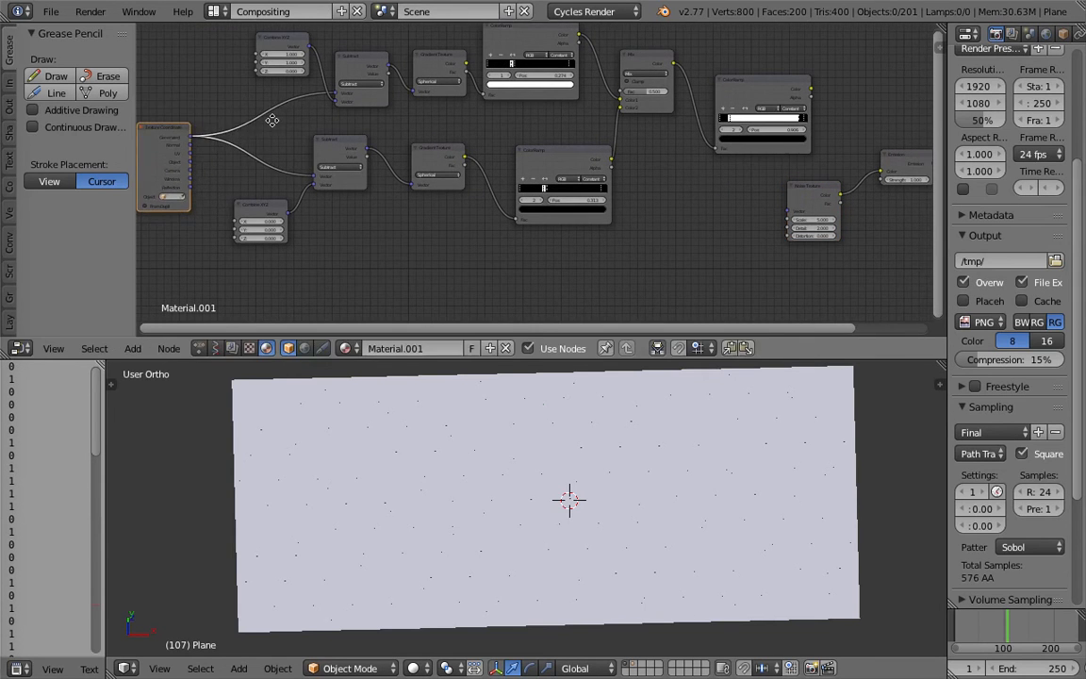
{"action": "scroll", "coordinate": [273, 136], "scroll_direction": "down", "scroll_amount": 1}
{"action": "scroll", "coordinate": [292, 146], "scroll_direction": "up", "scroll_amount": 1}
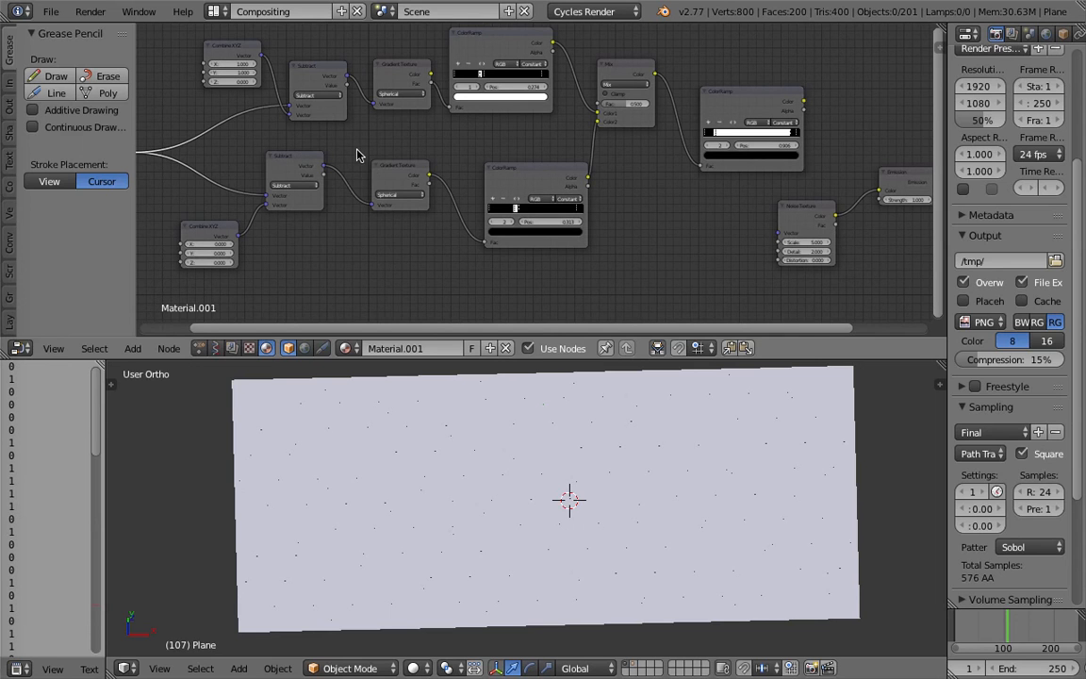
{"action": "scroll", "coordinate": [637, 222], "scroll_direction": "down", "scroll_amount": 1}
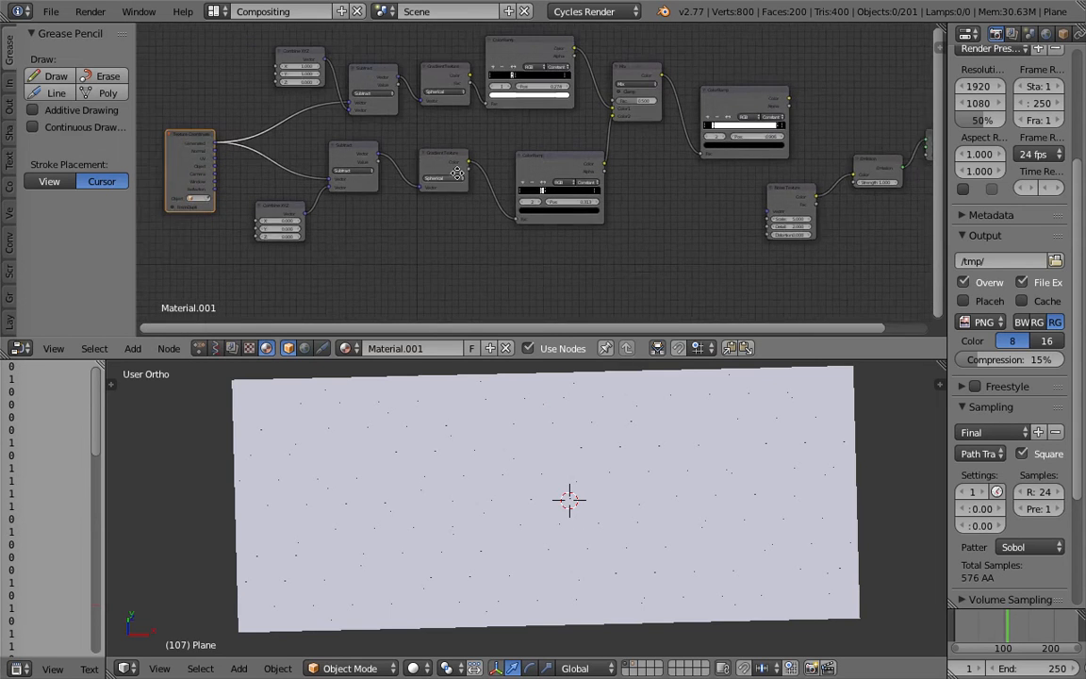
{"action": "left_click_drag", "start_coordinate": [354, 144], "coordinate": [356, 156]}
{"action": "left_click_drag", "start_coordinate": [243, 141], "coordinate": [792, 210]}
Switch the 3D viewport to Rendered shading.
{"action": "left_click", "coordinate": [413, 667]}
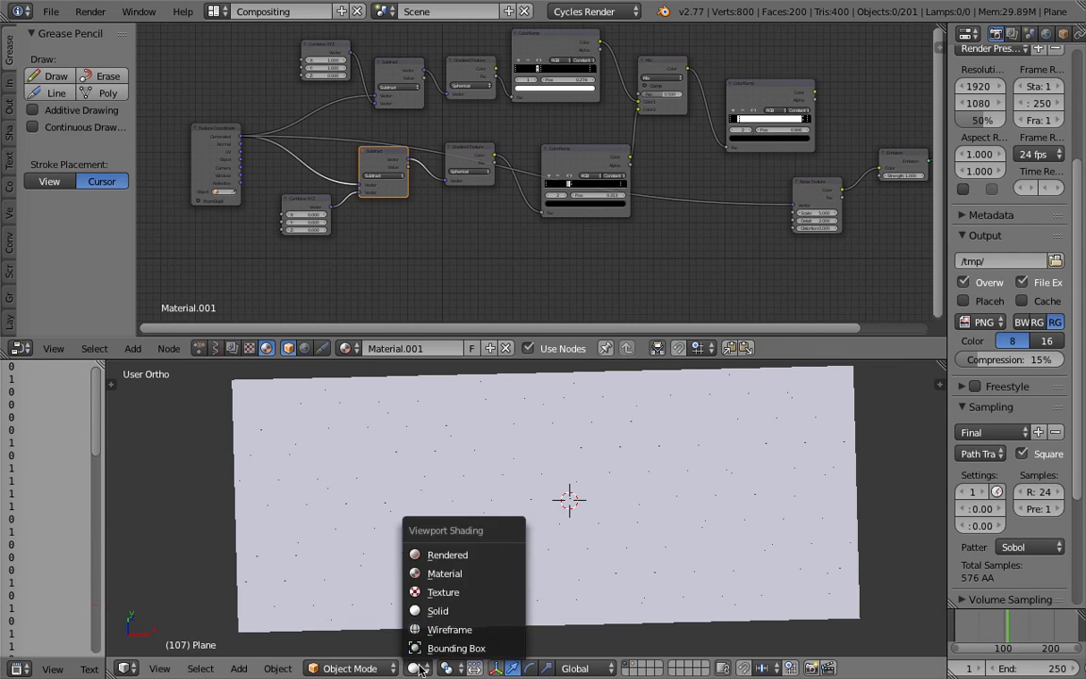
{"action": "left_click", "coordinate": [449, 558]}
{"action": "scroll", "coordinate": [518, 535], "scroll_direction": "up", "scroll_amount": 1}
Set the Noise Texture's Scale to 1.000, then raise it to 1.300.
{"action": "middle_click_drag", "start_coordinate": [717, 207], "coordinate": [514, 212]}
{"action": "scroll", "coordinate": [561, 205], "scroll_direction": "up", "scroll_amount": 3}
{"action": "middle_click_drag", "start_coordinate": [633, 176], "coordinate": [561, 161]}
{"action": "scroll", "coordinate": [560, 161], "scroll_direction": "up", "scroll_amount": 4}
{"action": "left_click_drag", "start_coordinate": [580, 171], "coordinate": [553, 170]}
{"action": "type", "text": "1"}
{"action": "key", "text": "Return"}
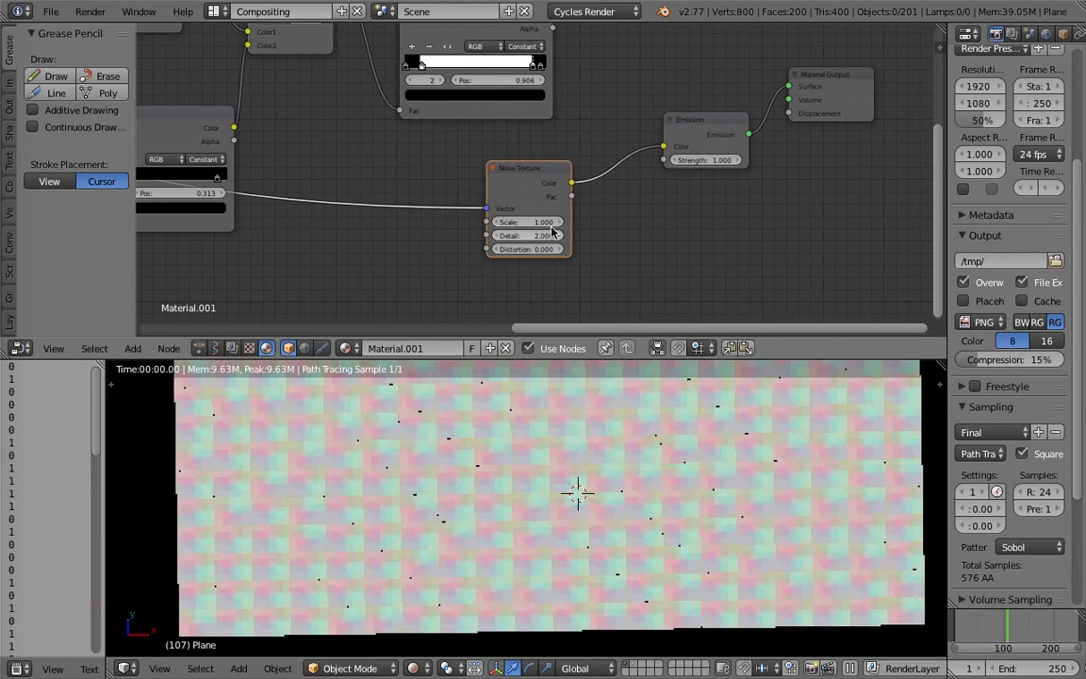
{"action": "mouse_move", "coordinate": [501, 220]}
{"action": "left_mouse_down"}
{"action": "mouse_move", "coordinate": [556, 220]}
{"action": "mouse_move", "coordinate": [519, 220]}
{"action": "left_mouse_up"}
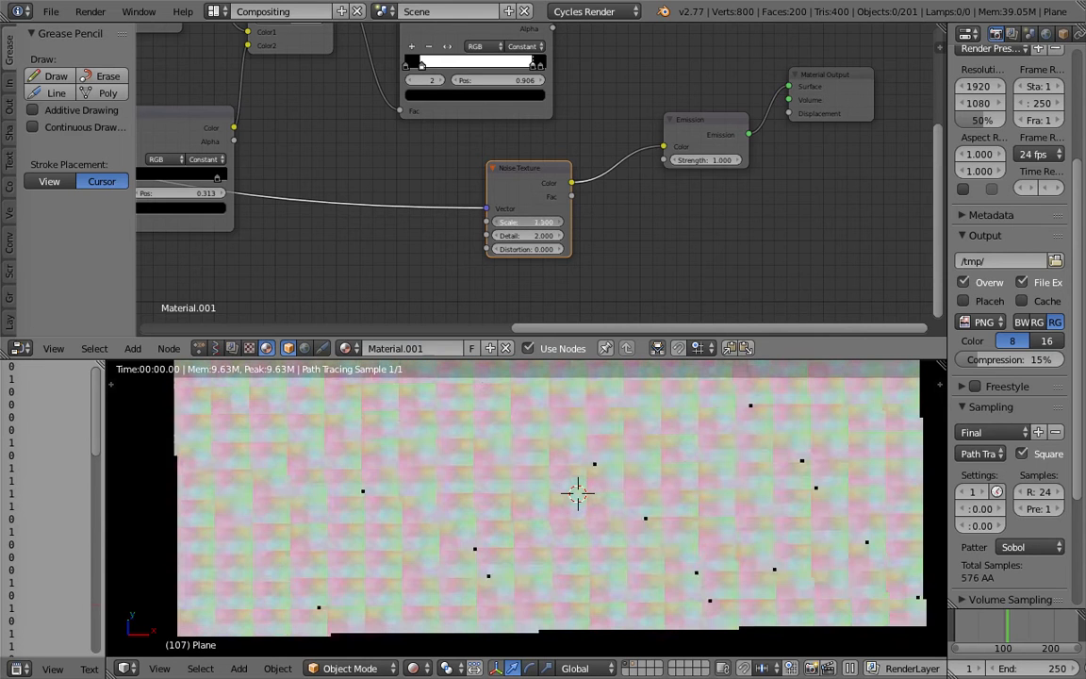
Replace the Noise Texture with a Musgrave Texture and connect its Color output to Emission's Color input.
{"action": "key", "text": "x"}
{"action": "key", "text": "shift+a"}
{"action": "left_click", "coordinate": [532, 174]}
{"action": "type", "text": "mus"}
{"action": "key", "text": "Return"}
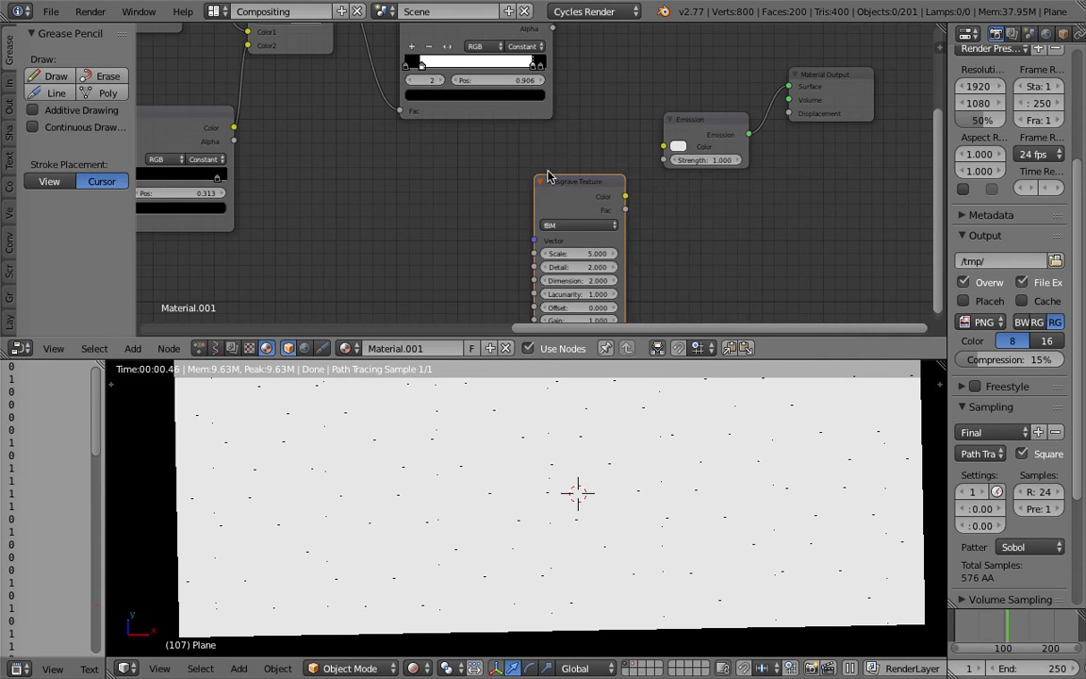
{"action": "left_click_drag", "start_coordinate": [627, 165], "coordinate": [666, 126]}
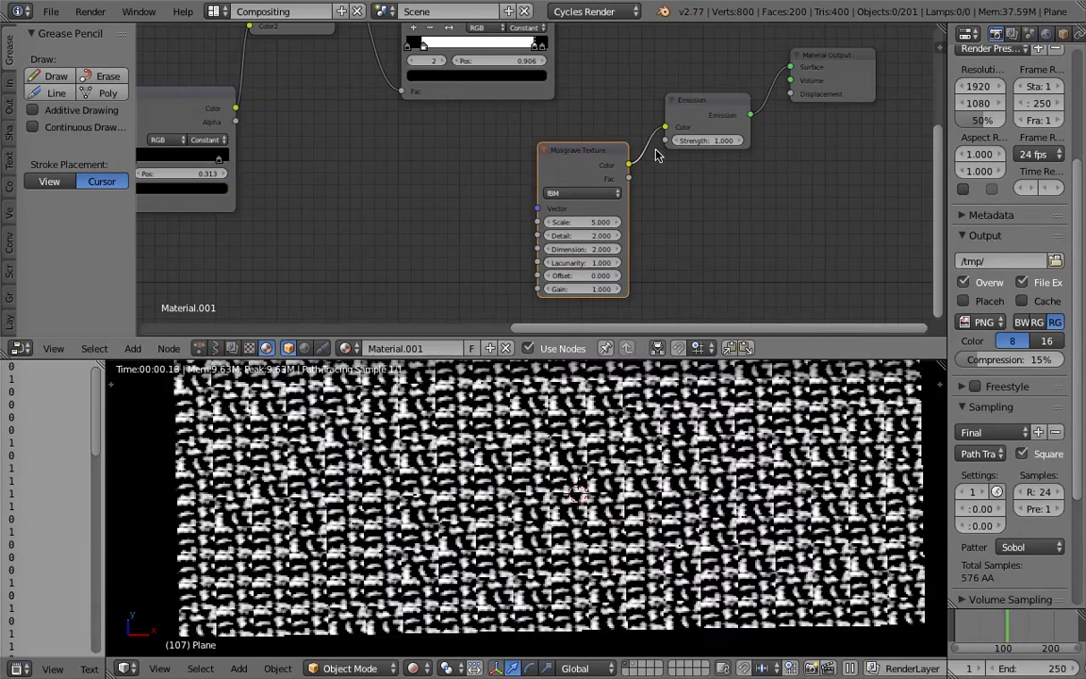
Connect the Texture Coordinate node's Generated output to the Musgrave Texture's Vector input.
{"action": "scroll", "coordinate": [449, 219], "scroll_direction": "down", "scroll_amount": 6}
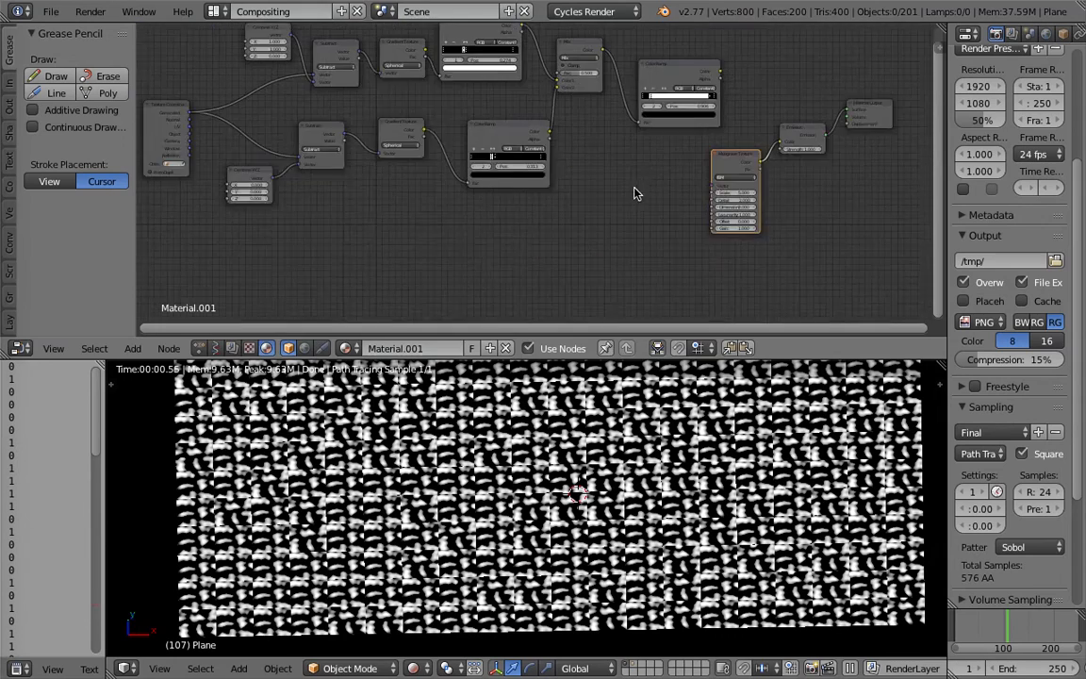
{"action": "left_click_drag", "start_coordinate": [749, 202], "coordinate": [226, 129]}
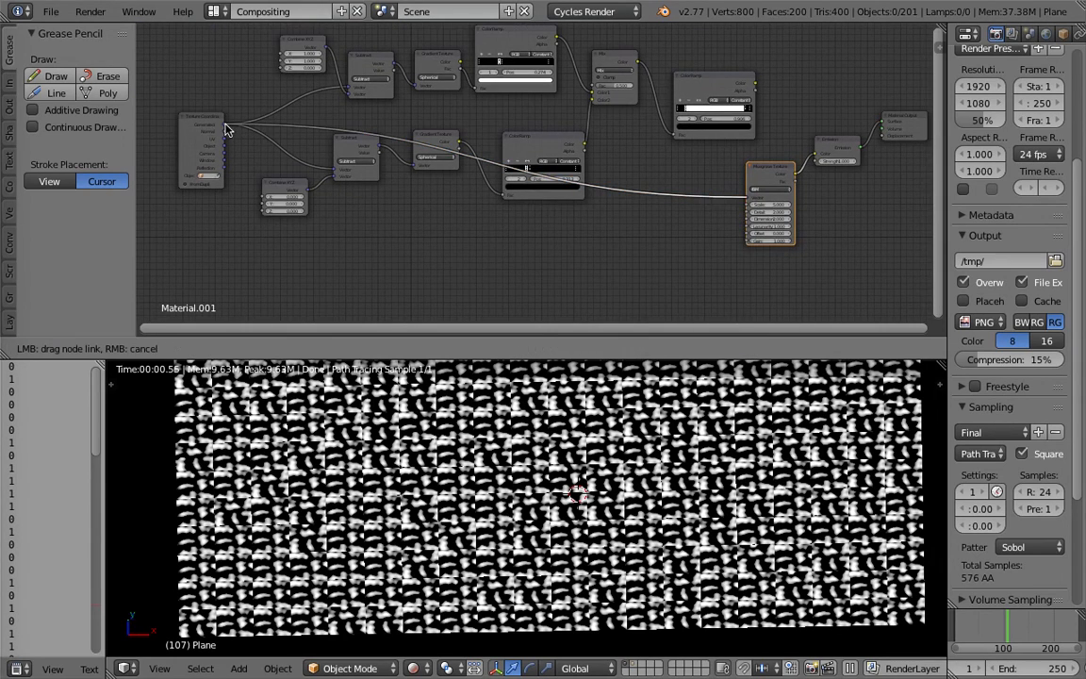
{"action": "left_click_drag", "start_coordinate": [504, 242], "coordinate": [585, 219]}
{"action": "scroll", "coordinate": [632, 453], "scroll_direction": "up", "scroll_amount": 2}
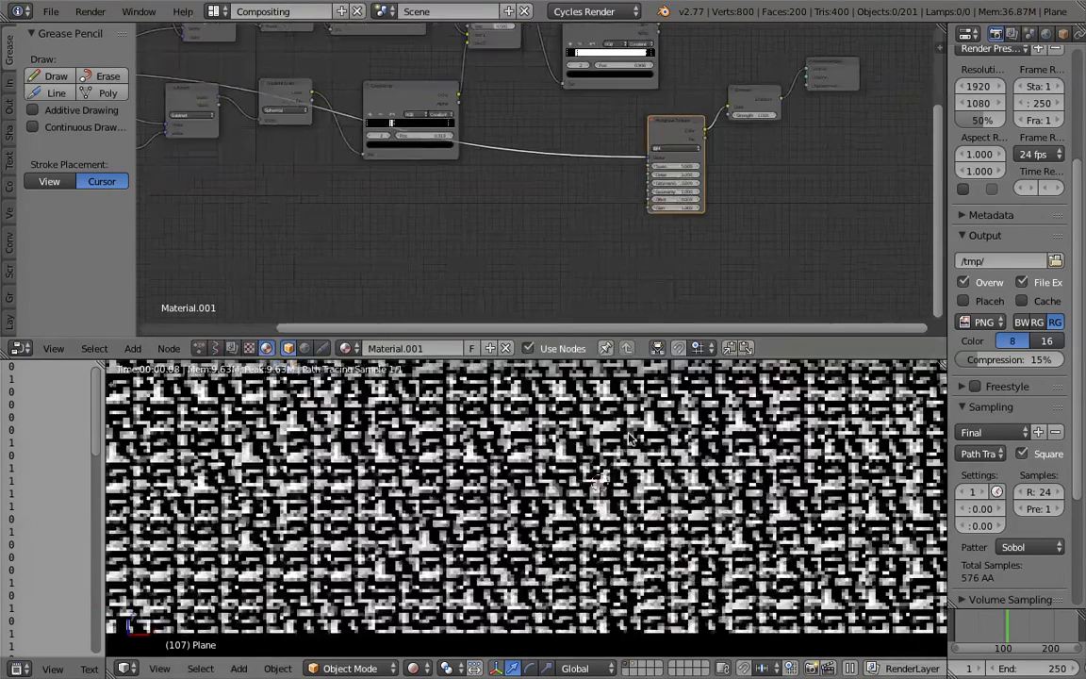
Move the timeline back to frame 86.
{"action": "middle_click_drag", "start_coordinate": [638, 444], "coordinate": [673, 467]}
{"action": "scroll", "coordinate": [674, 468], "scroll_direction": "down", "scroll_amount": 2}
{"action": "left_click", "coordinate": [989, 623]}
{"action": "left_click_drag", "start_coordinate": [989, 623], "coordinate": [997, 623]}
{"action": "scroll", "coordinate": [700, 512], "scroll_direction": "down", "scroll_amount": 1}
{"action": "middle_click_drag", "start_coordinate": [705, 515], "coordinate": [714, 518]}
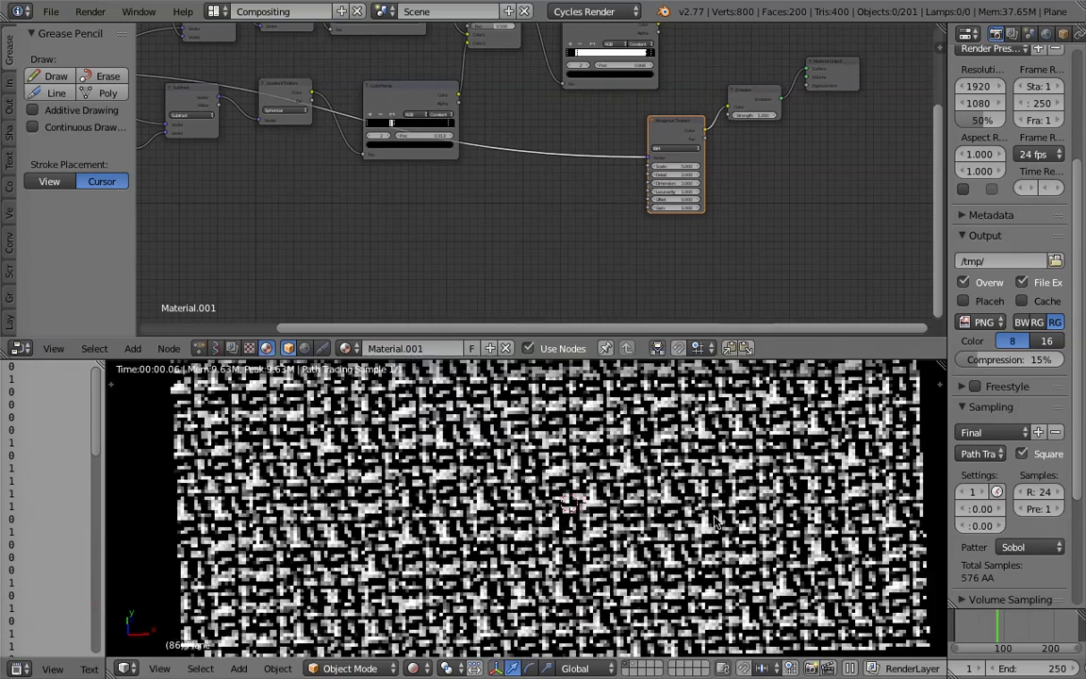
Set the Musgrave Texture's Scale to 1.000, then raise it to 1.200.
{"action": "scroll", "coordinate": [714, 518], "scroll_direction": "down", "scroll_amount": 1}
{"action": "scroll", "coordinate": [717, 522], "scroll_direction": "up", "scroll_amount": 3}
{"action": "middle_click_drag", "start_coordinate": [554, 170], "coordinate": [408, 170]}
{"action": "scroll", "coordinate": [546, 180], "scroll_direction": "up", "scroll_amount": 6}
{"action": "left_click", "coordinate": [542, 154]}
{"action": "type", "text": "1"}
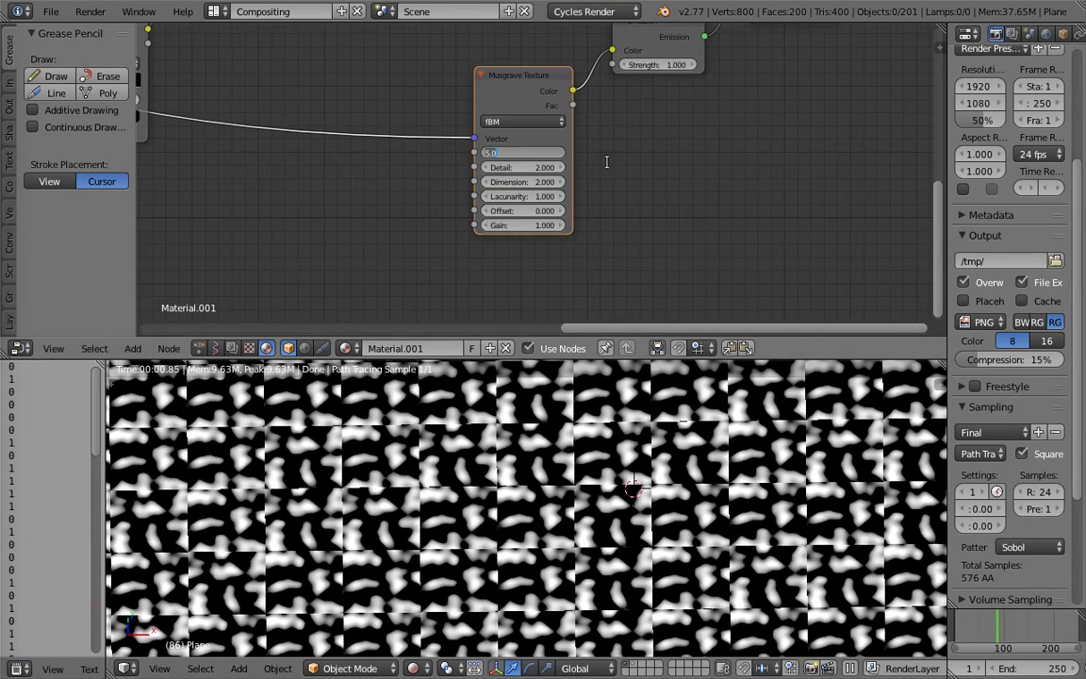
{"action": "key", "text": "Return"}
{"action": "scroll", "coordinate": [582, 504], "scroll_direction": "down", "scroll_amount": 4}
{"action": "scroll", "coordinate": [582, 505], "scroll_direction": "down", "scroll_amount": 2}
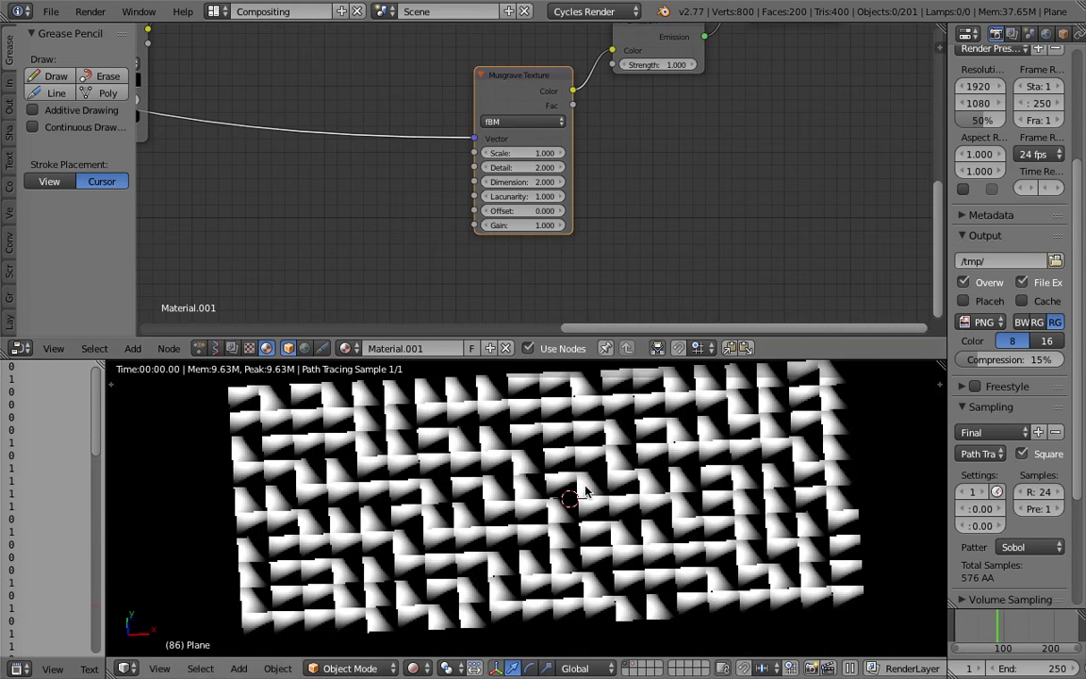
{"action": "left_click", "coordinate": [560, 154]}
{"action": "left_click", "coordinate": [560, 153]}
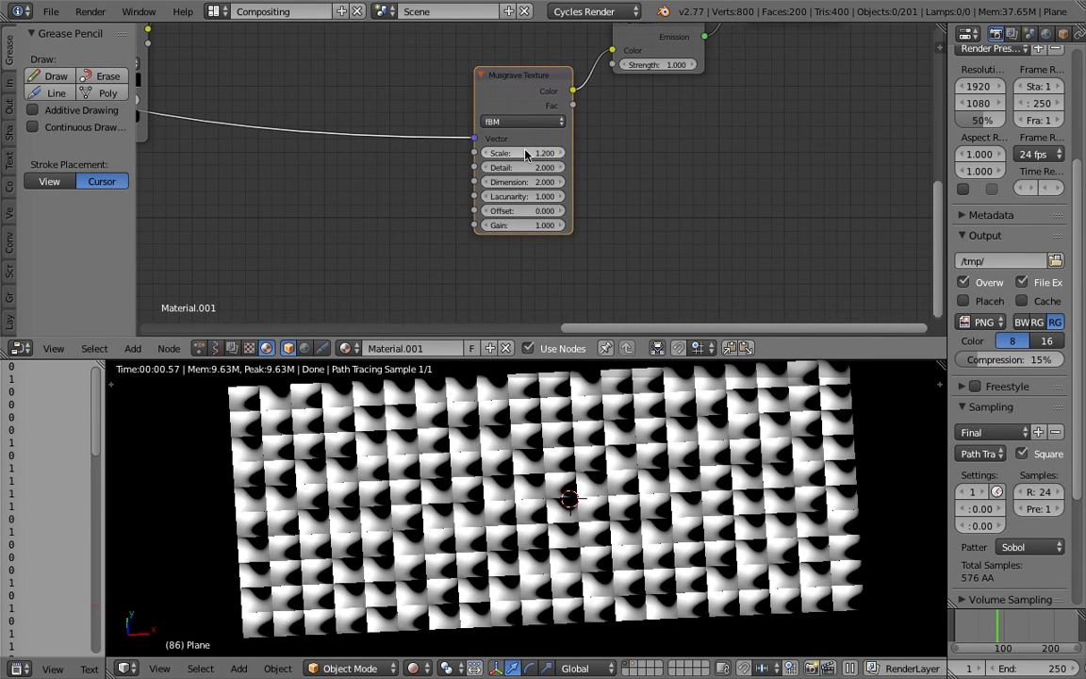
Duplicate the upper black-and-white ColorRamp node and insert the copy between the Musgrave Texture's Color output and the Emission's Color input.
{"action": "scroll", "coordinate": [429, 126], "scroll_direction": "down", "scroll_amount": 3}
{"action": "middle_click_drag", "start_coordinate": [428, 126], "coordinate": [536, 162]}
{"action": "left_click_drag", "start_coordinate": [610, 130], "coordinate": [507, 143]}
{"action": "middle_click_drag", "start_coordinate": [506, 144], "coordinate": [492, 192]}
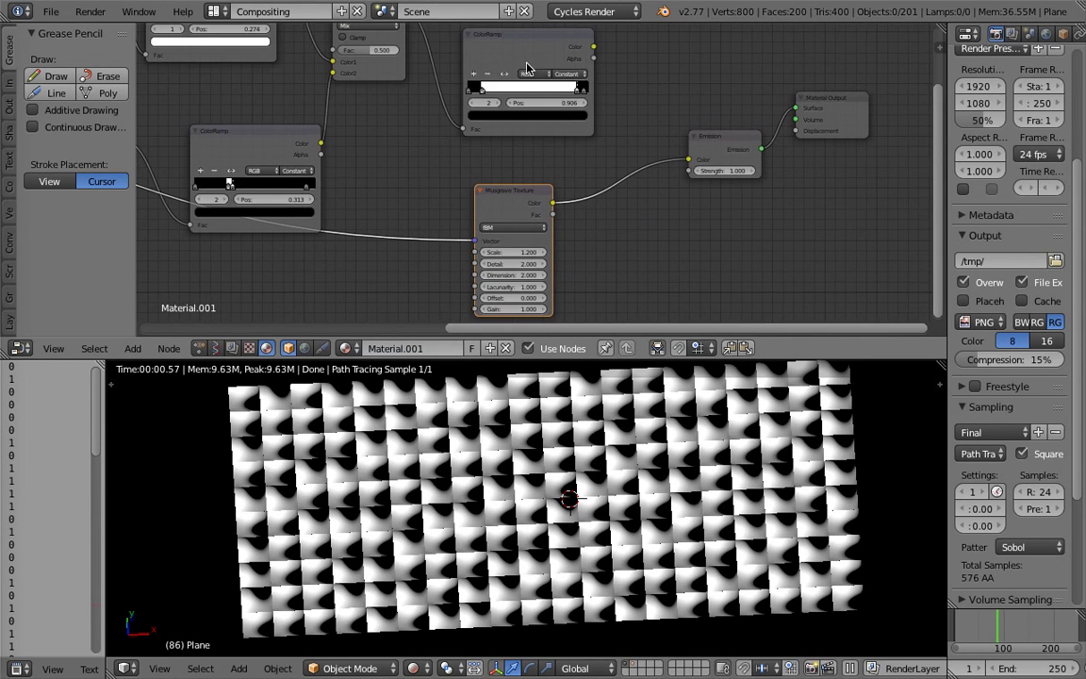
{"action": "left_click_drag", "start_coordinate": [499, 36], "coordinate": [530, 63]}
{"action": "middle_click_drag", "start_coordinate": [530, 63], "coordinate": [546, 68]}
{"action": "left_click_drag", "start_coordinate": [546, 68], "coordinate": [492, 42]}
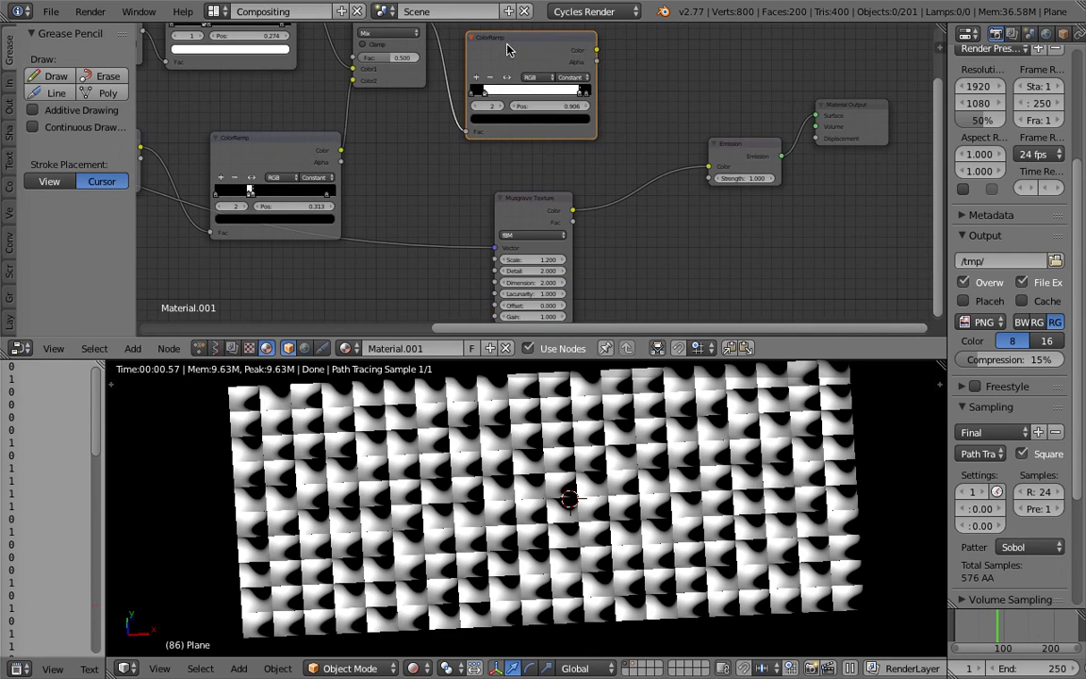
{"action": "key", "text": "shift+d"}
{"action": "left_click", "coordinate": [641, 177]}
{"action": "middle_click_drag", "start_coordinate": [641, 177], "coordinate": [613, 138]}
{"action": "scroll", "coordinate": [613, 138], "scroll_direction": "up", "scroll_amount": 1}
{"action": "scroll", "coordinate": [633, 378], "scroll_direction": "up", "scroll_amount": 4}
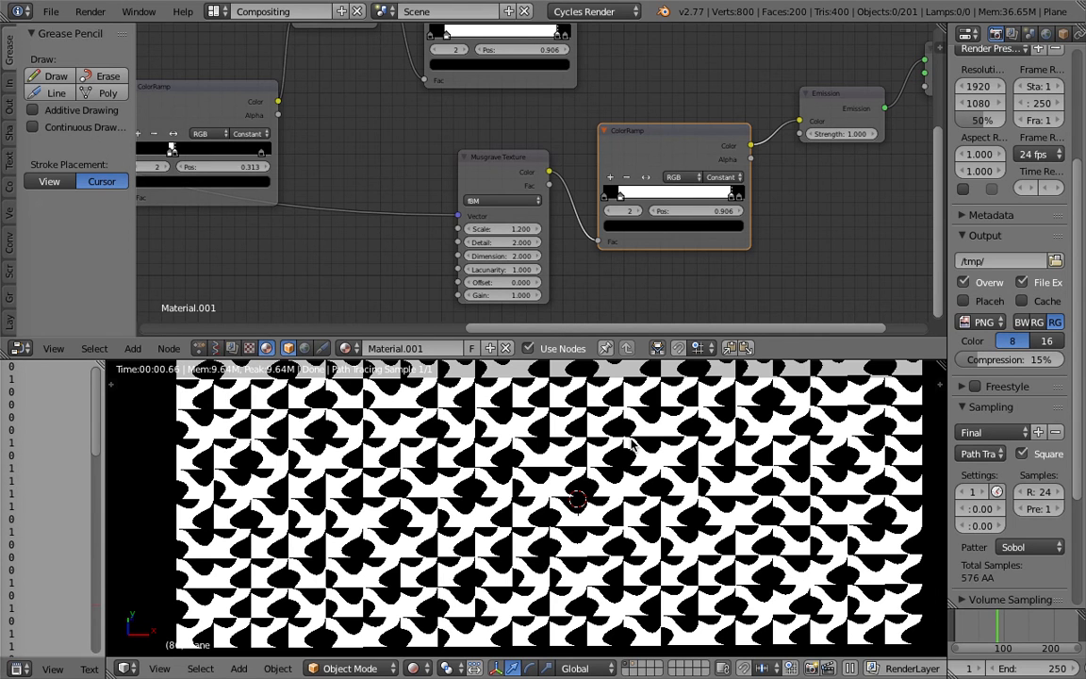
{"action": "middle_click_drag", "start_coordinate": [564, 191], "coordinate": [538, 171]}
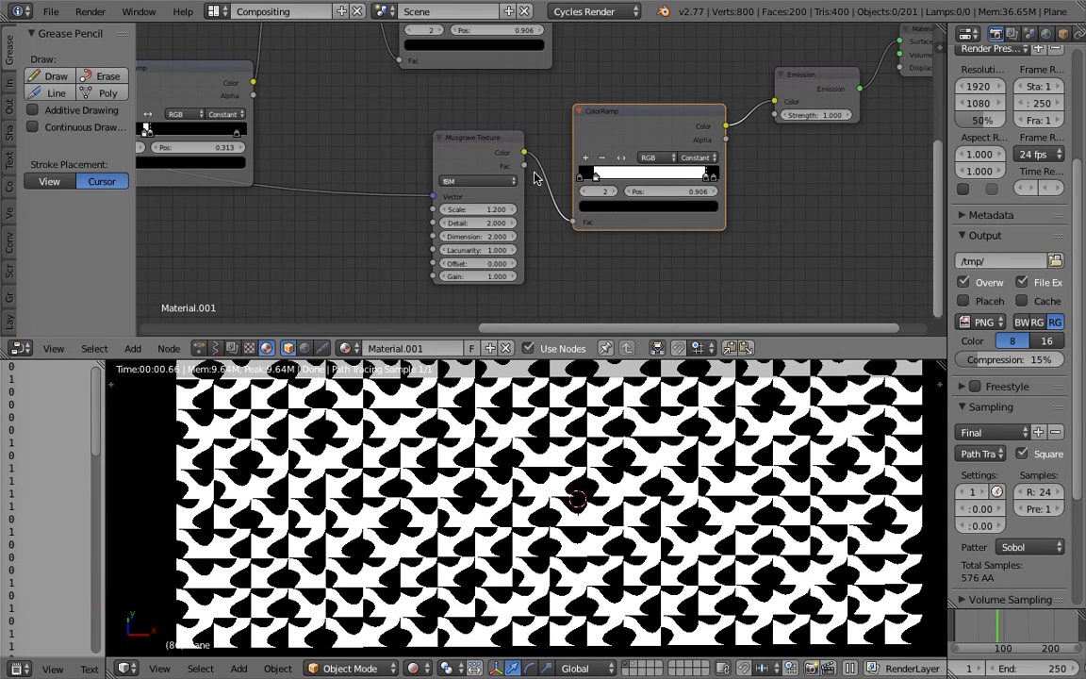
{"action": "left_click_drag", "start_coordinate": [611, 117], "coordinate": [627, 115]}
{"action": "left_click", "coordinate": [821, 74]}
{"action": "middle_click_drag", "start_coordinate": [766, 75], "coordinate": [727, 64]}
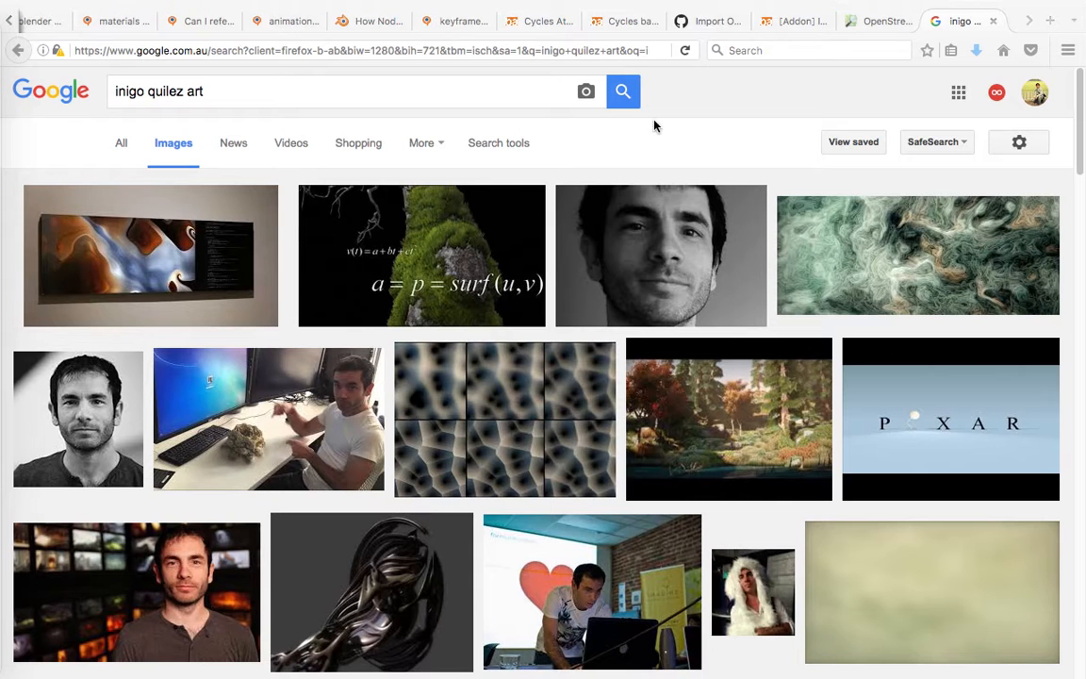
Switch to the web browser, search Google for "math pattern mathematics" and look through the image results.
{"action": "left_click", "coordinate": [473, 50]}
{"action": "type", "text": "m"}
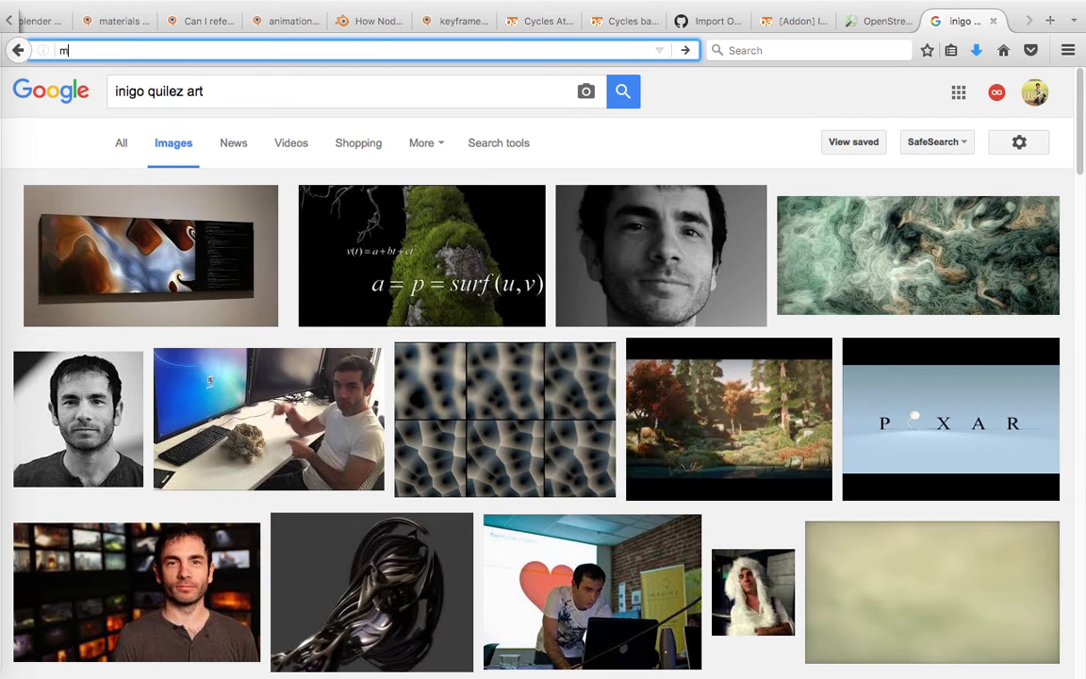
{"action": "type", "text": "atth patte"}
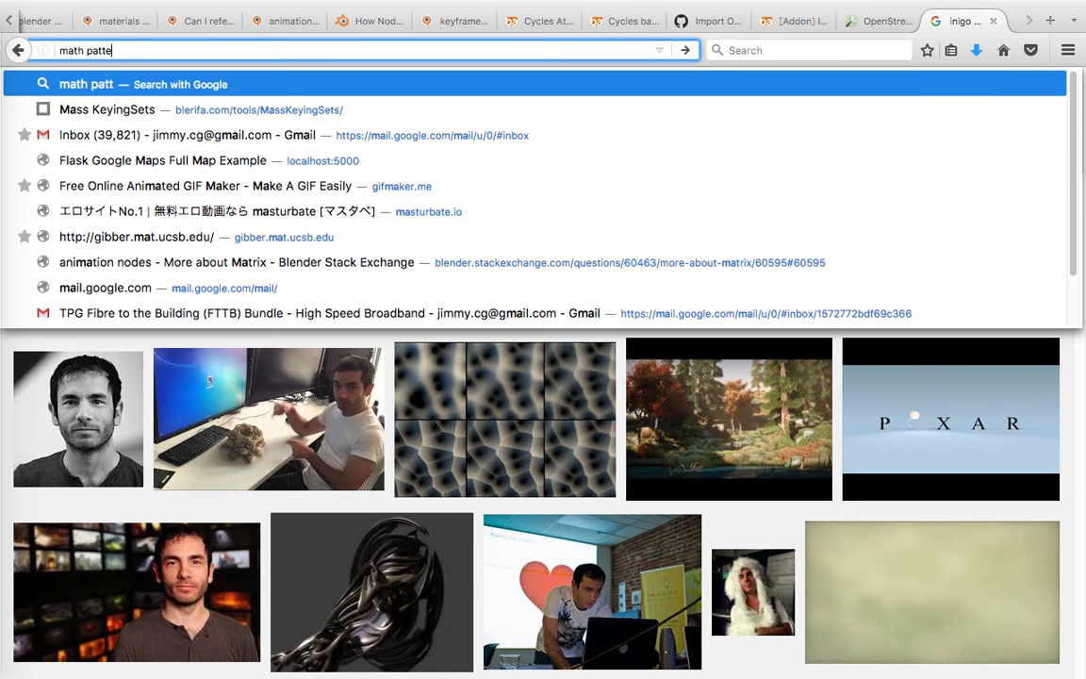
{"action": "type", "text": "rn mathematics"}
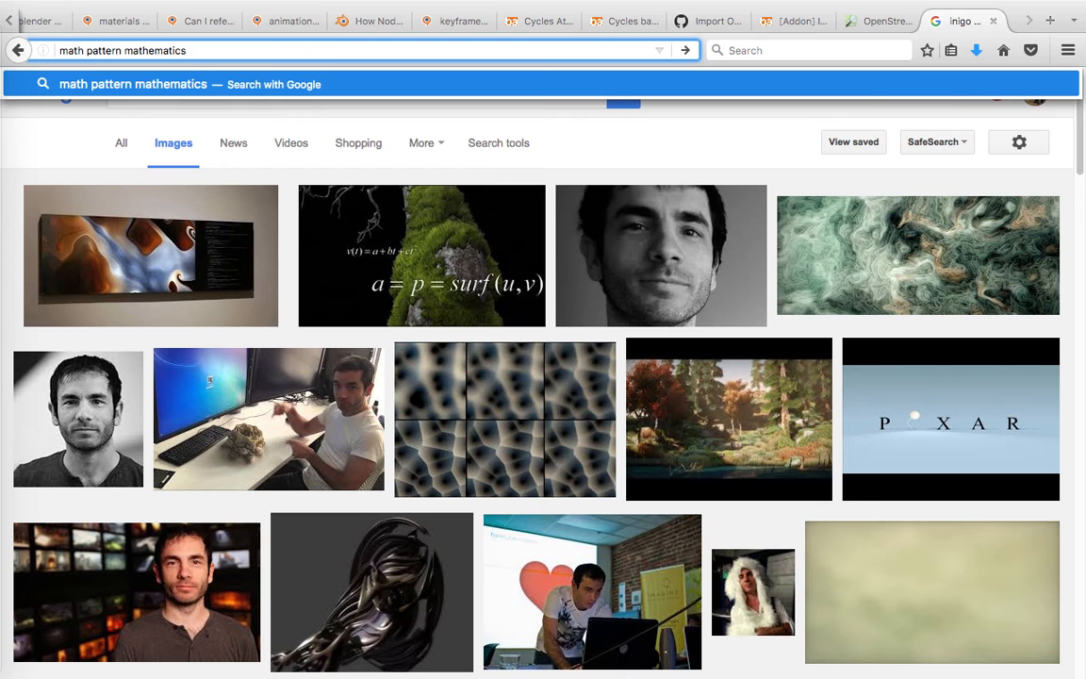
{"action": "key", "text": "Return"}
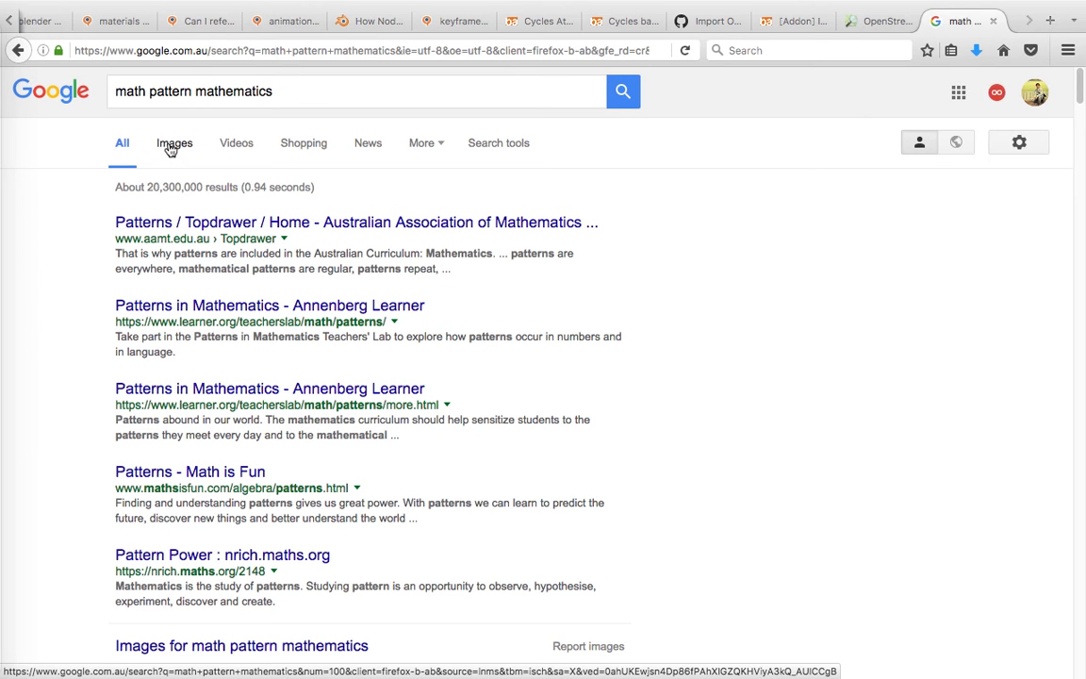
{"action": "left_click", "coordinate": [172, 143]}
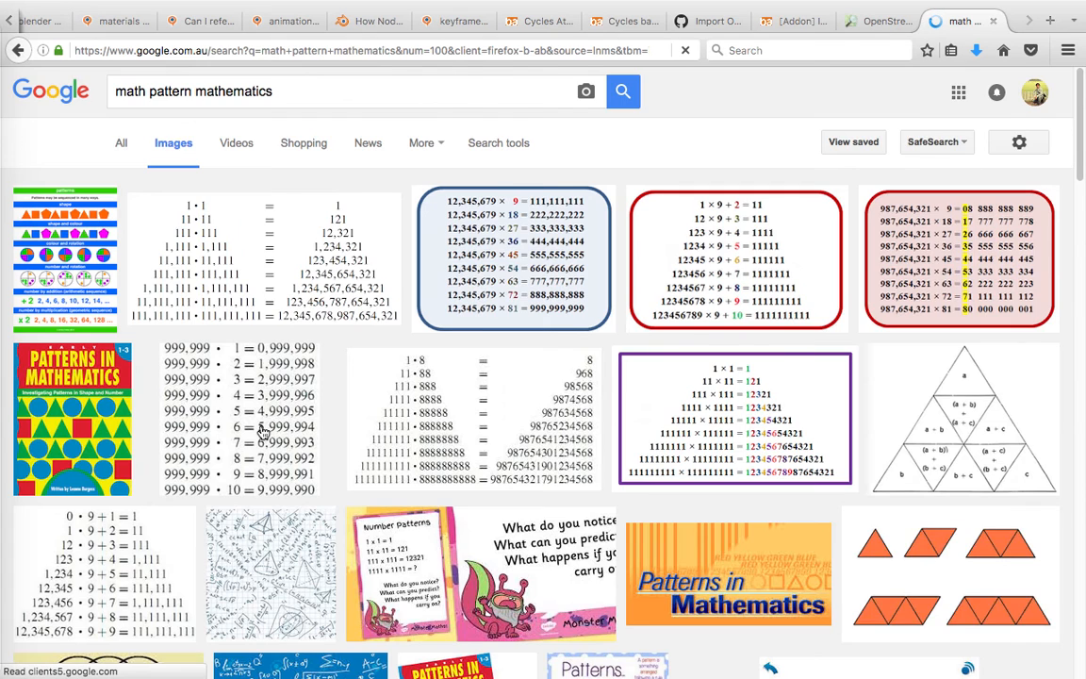
{"action": "scroll", "coordinate": [274, 429], "scroll_direction": "down", "scroll_amount": 5}
{"action": "scroll", "coordinate": [265, 430], "scroll_direction": "down", "scroll_amount": 3}
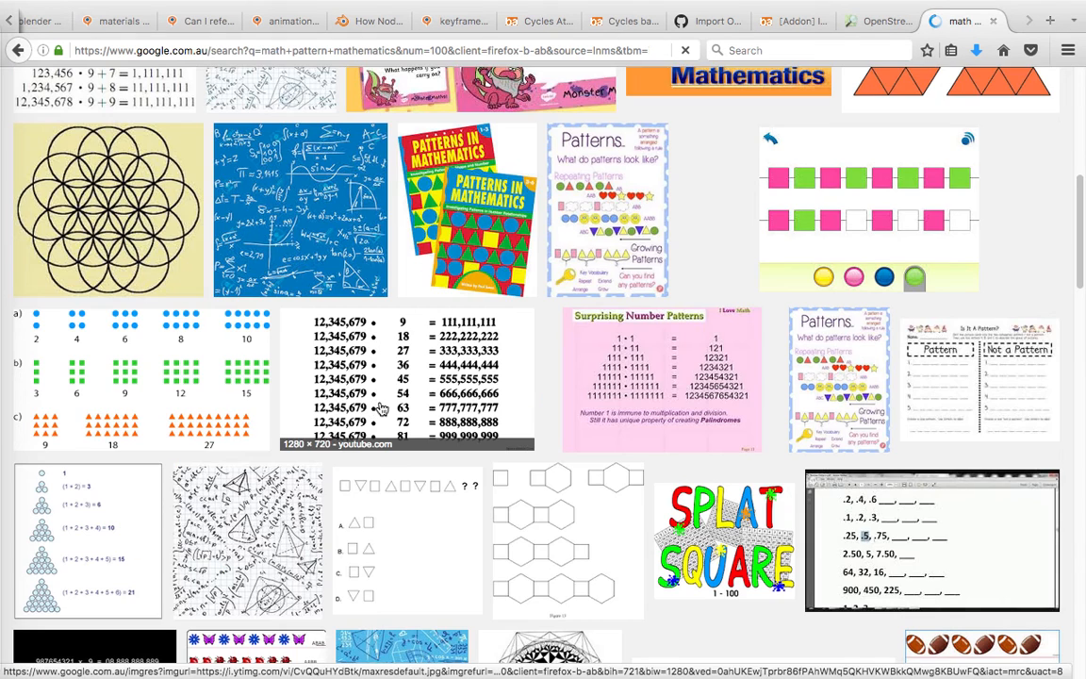
{"action": "scroll", "coordinate": [453, 411], "scroll_direction": "down", "scroll_amount": 5}
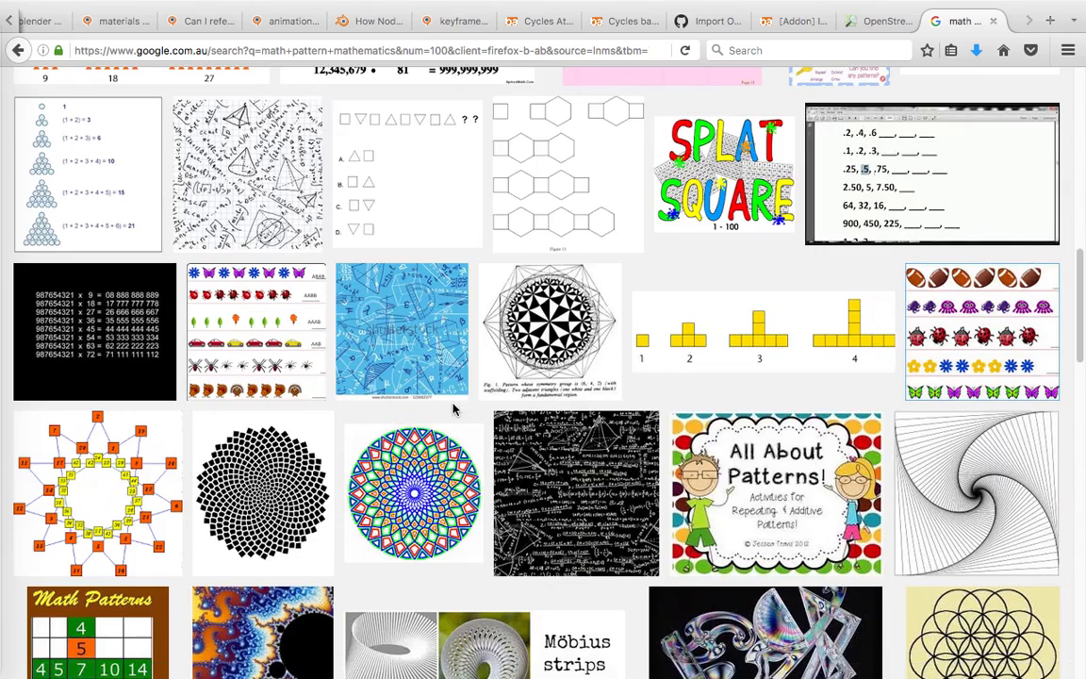
{"action": "scroll", "coordinate": [454, 407], "scroll_direction": "down", "scroll_amount": 10}
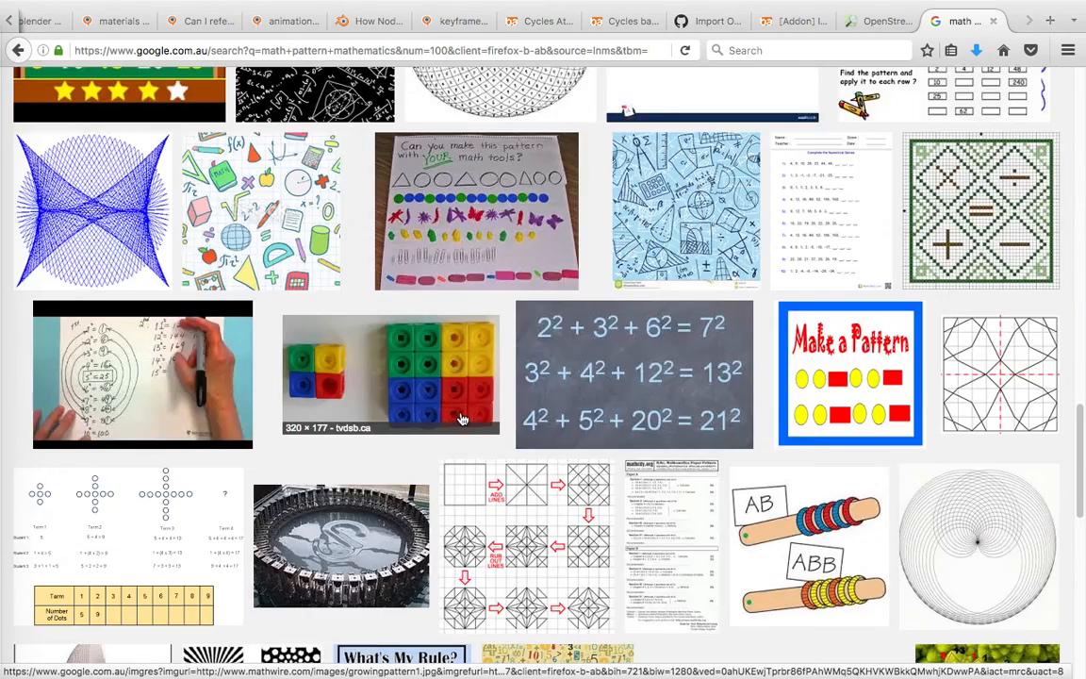
{"action": "scroll", "coordinate": [468, 422], "scroll_direction": "up", "scroll_amount": 8}
{"action": "scroll", "coordinate": [468, 421], "scroll_direction": "up", "scroll_amount": 15}
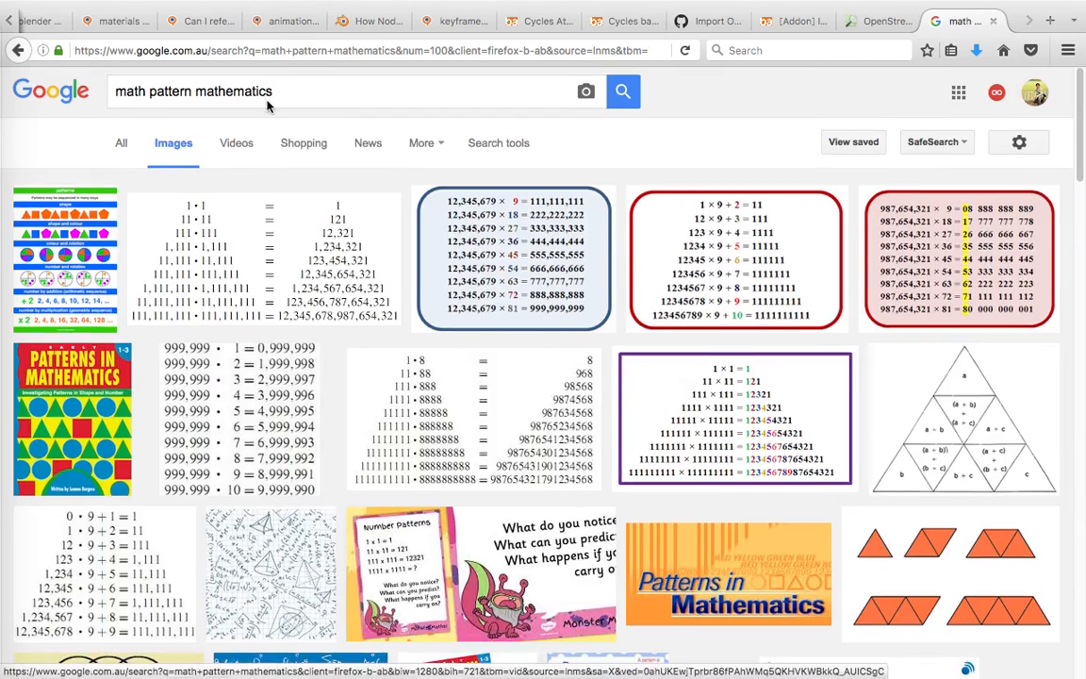
Change the image search to "math pattern texture bird".
{"action": "double_click", "coordinate": [271, 90]}
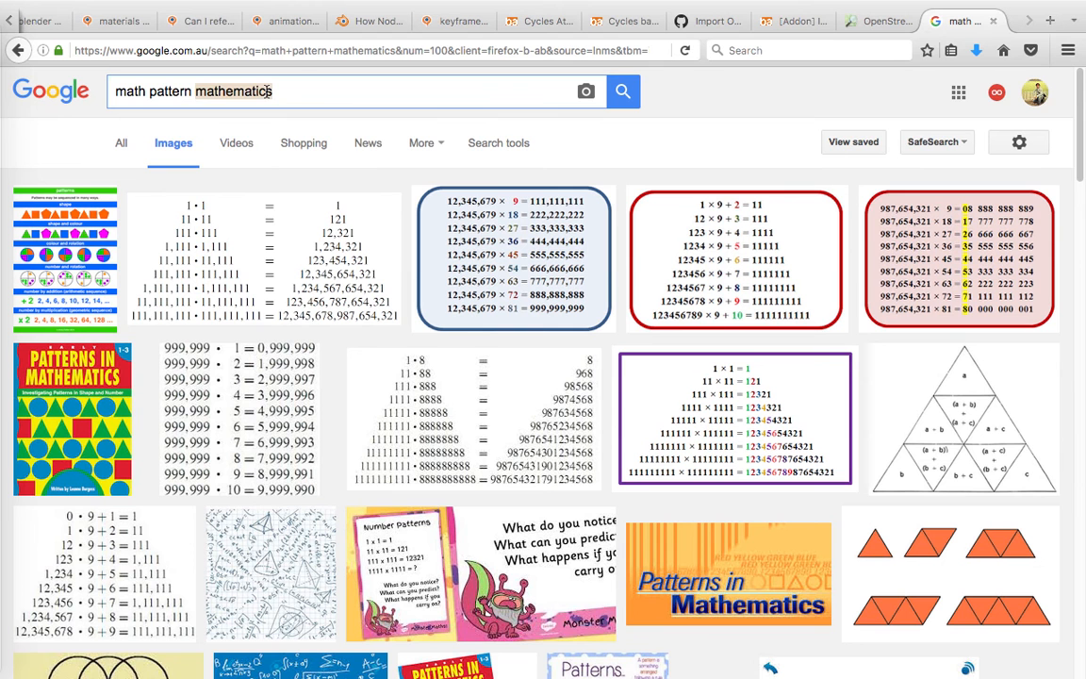
{"action": "type", "text": "e"}
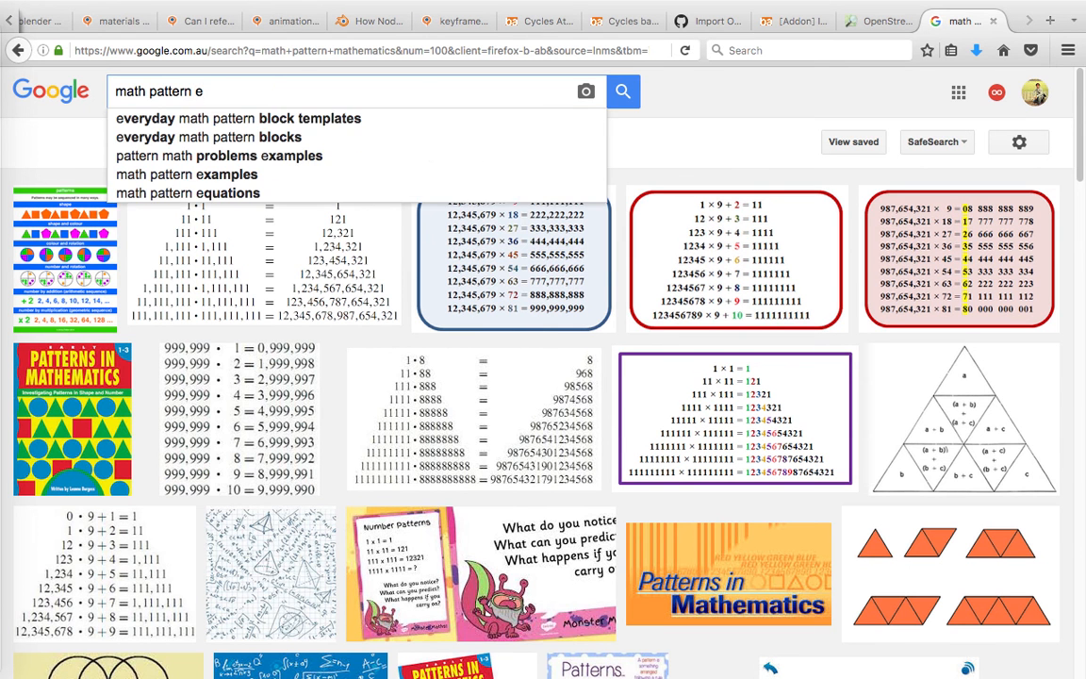
{"action": "key", "text": "BackSpace"}
{"action": "type", "text": "texture bird"}
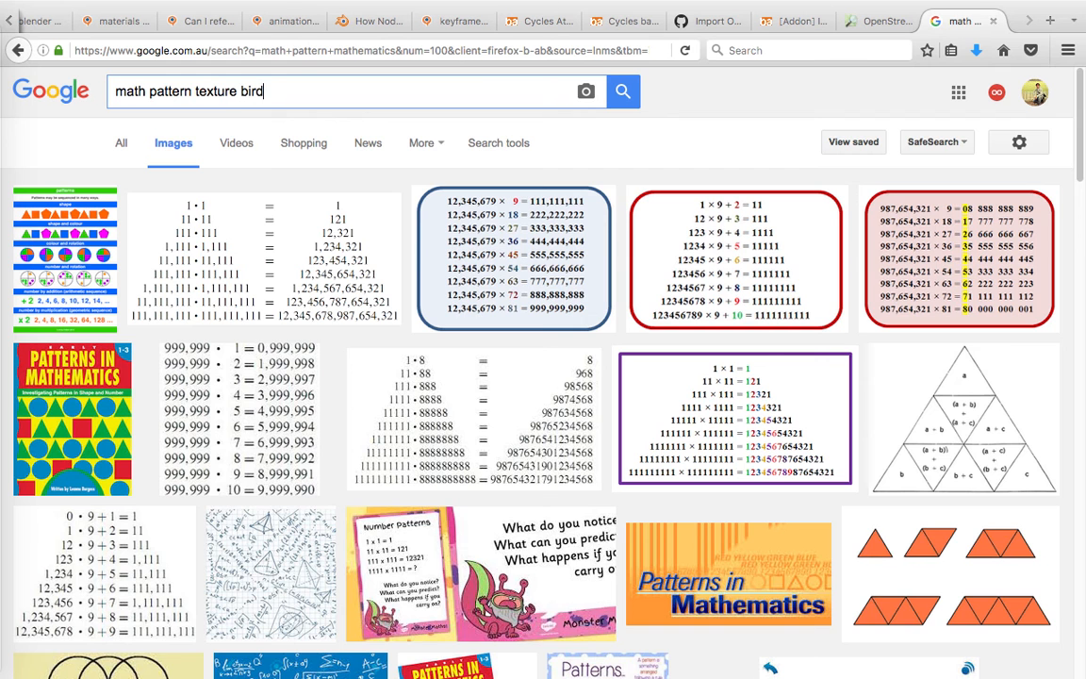
{"action": "key", "text": "Return"}
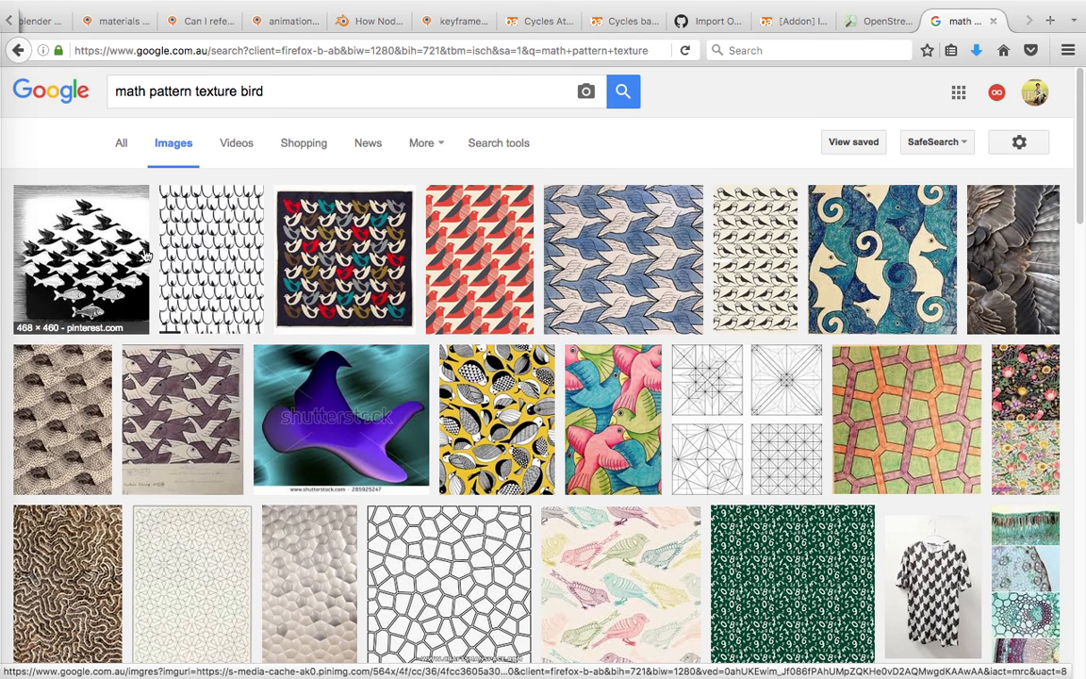
Replace the image search with "escher".
{"action": "left_click", "coordinate": [280, 90]}
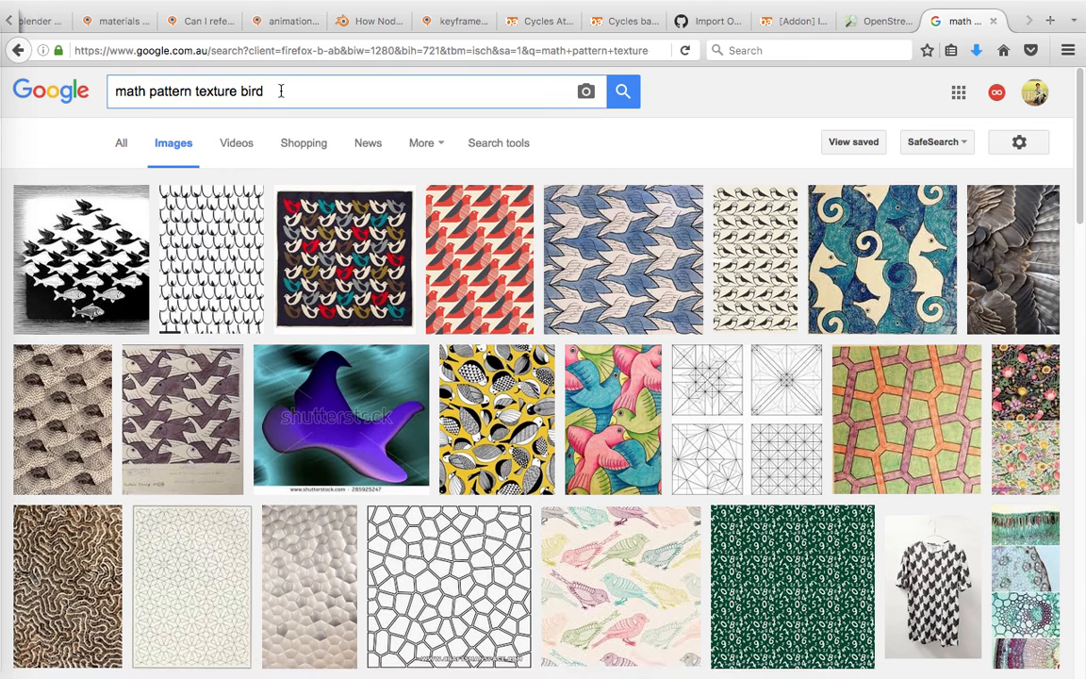
{"action": "key", "text": "super+a"}
{"action": "type", "text": "esvche"}
{"action": "key", "text": "BackSpace"}
{"action": "key", "text": "BackSpace"}
{"action": "key", "text": "BackSpace"}
{"action": "key", "text": "BackSpace"}
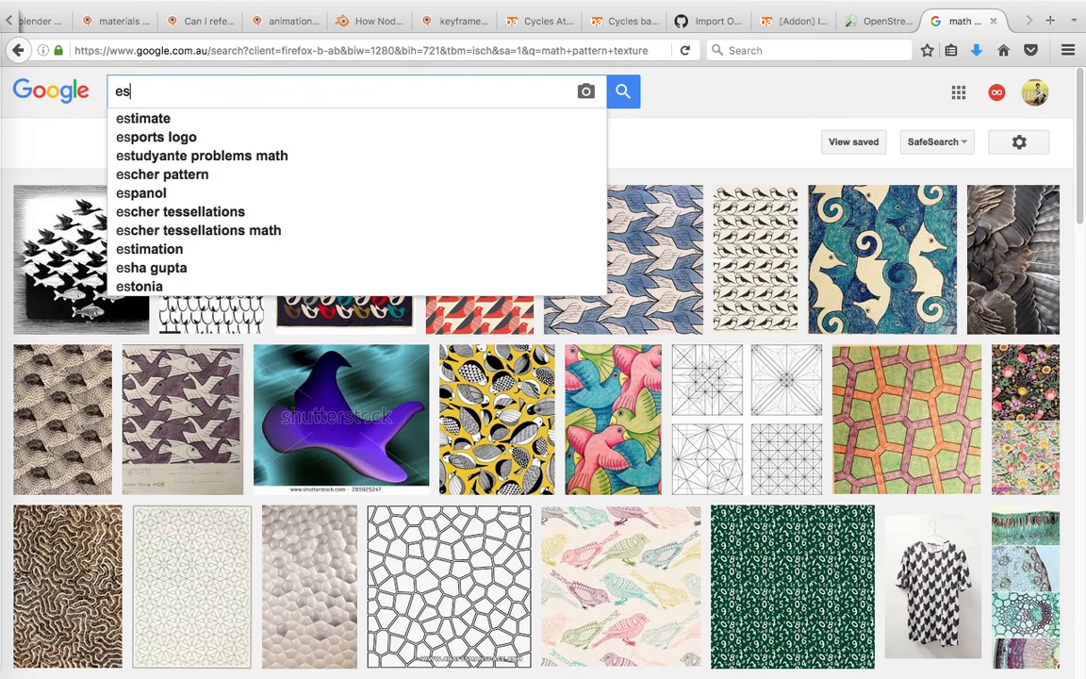
{"action": "type", "text": "cher"}
{"action": "key", "text": "Return"}
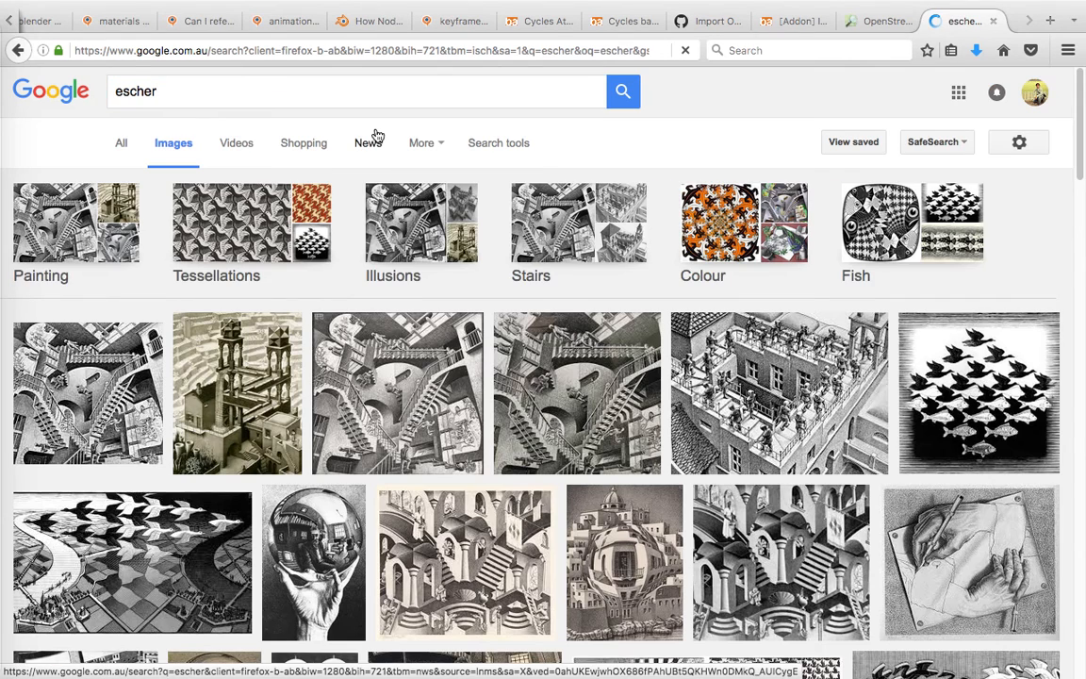
Preview Escher's woodcut of birds changing into fish and the image of the transforming tessellation strips.
{"action": "scroll", "coordinate": [958, 317], "scroll_direction": "down", "scroll_amount": 3}
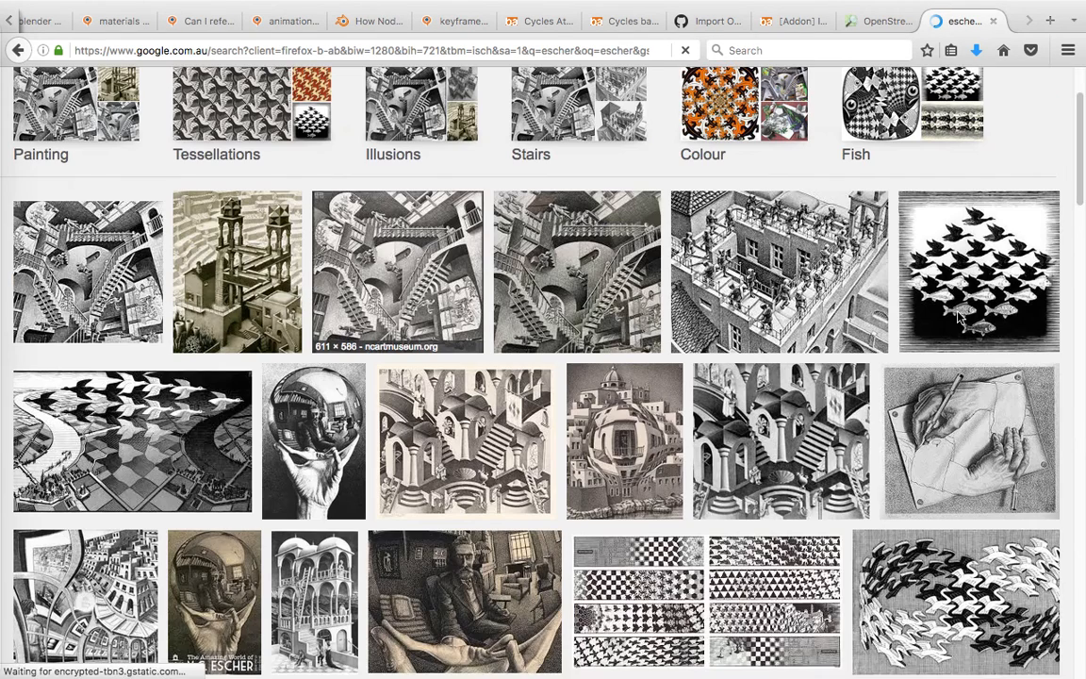
{"action": "scroll", "coordinate": [974, 283], "scroll_direction": "up", "scroll_amount": 2}
{"action": "scroll", "coordinate": [977, 273], "scroll_direction": "down", "scroll_amount": 3}
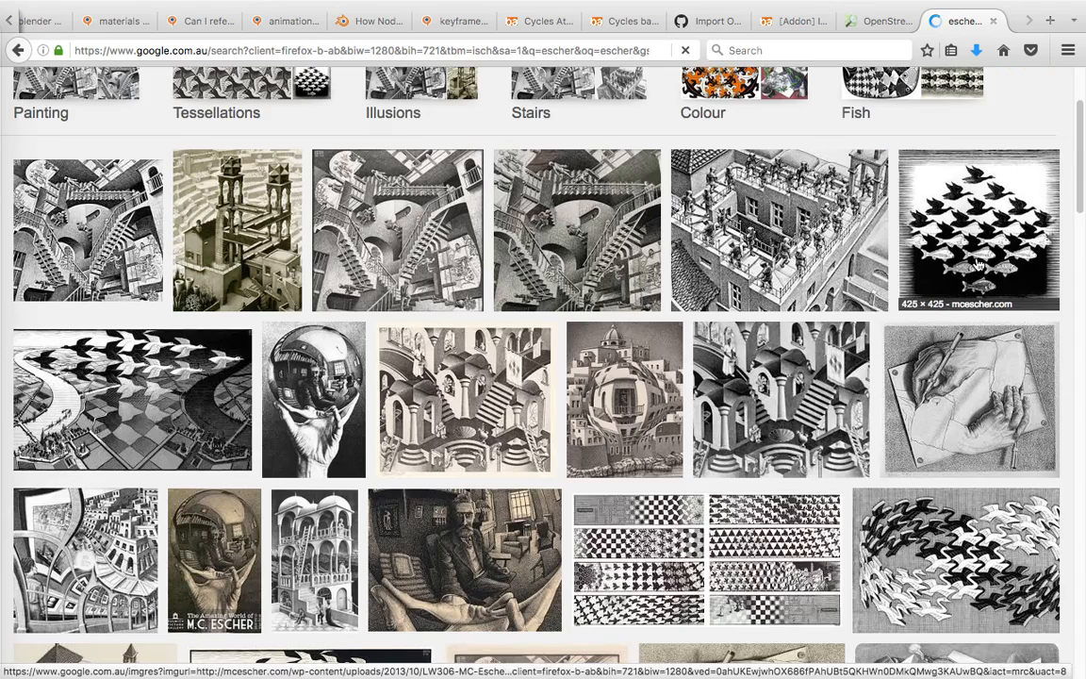
{"action": "left_click", "coordinate": [939, 309]}
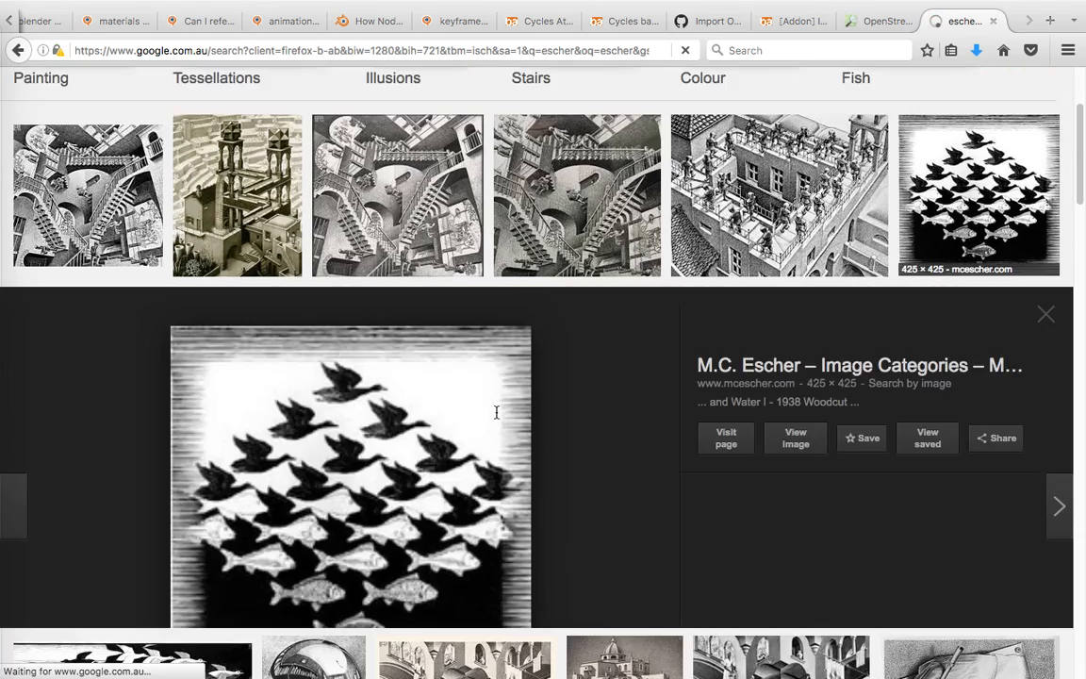
{"action": "scroll", "coordinate": [496, 412], "scroll_direction": "down", "scroll_amount": 10}
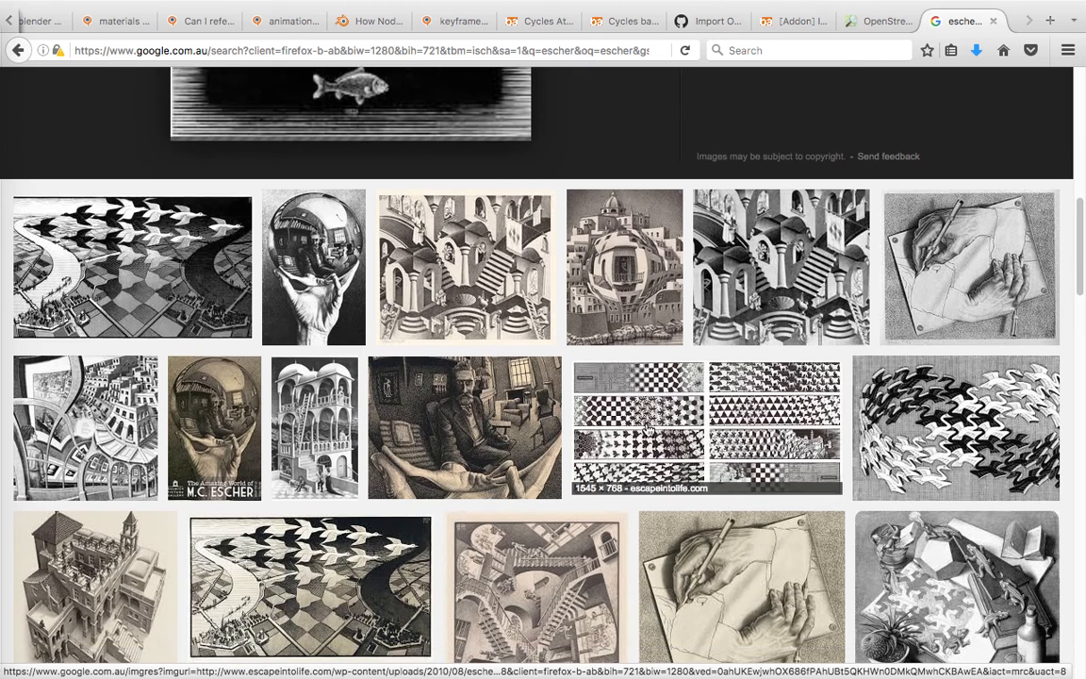
{"action": "left_click", "coordinate": [605, 402]}
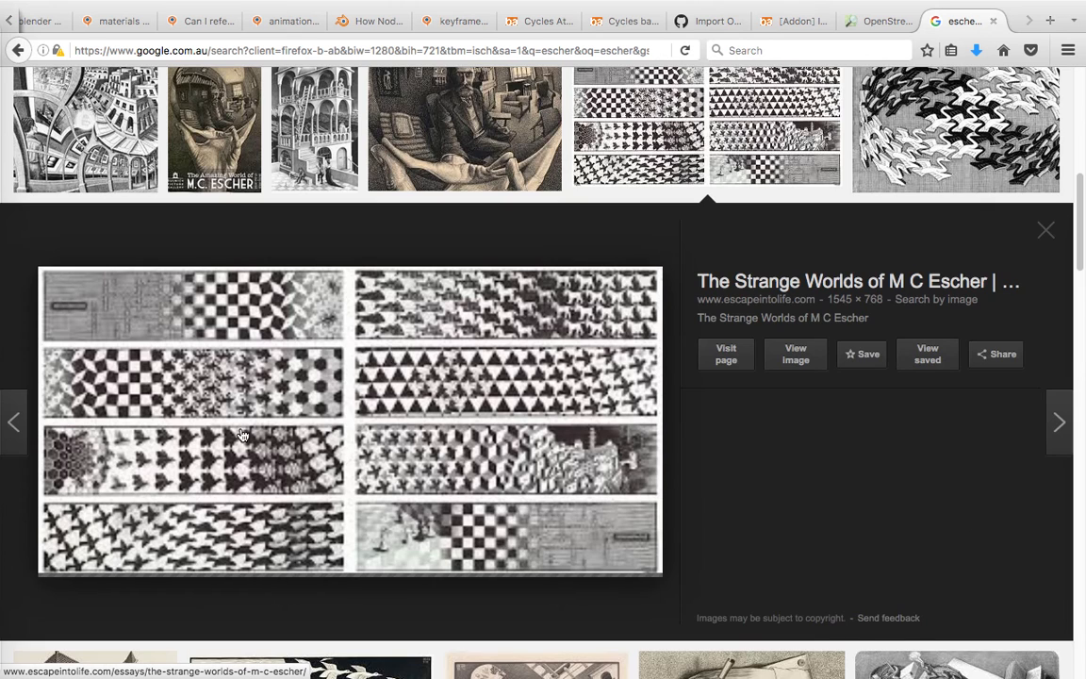
{"action": "scroll", "coordinate": [242, 435], "scroll_direction": "down", "scroll_amount": 1}
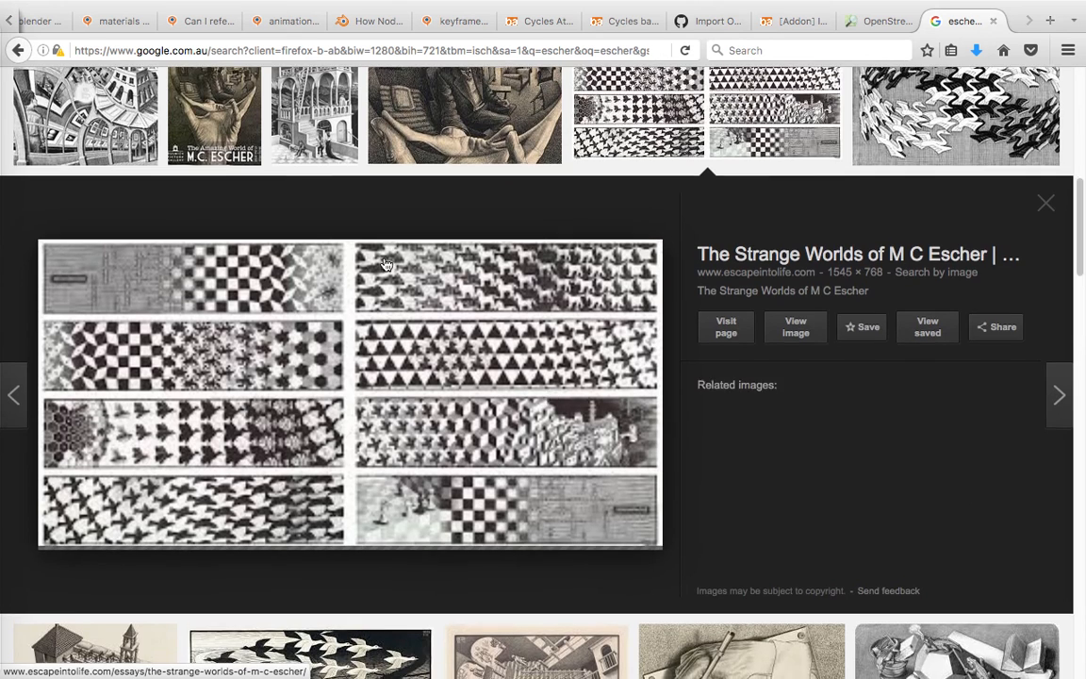
Browse further Escher results and preview the black-and-white bulldog tessellation.
{"action": "scroll", "coordinate": [462, 322], "scroll_direction": "down", "scroll_amount": 5}
{"action": "scroll", "coordinate": [462, 323], "scroll_direction": "down", "scroll_amount": 4}
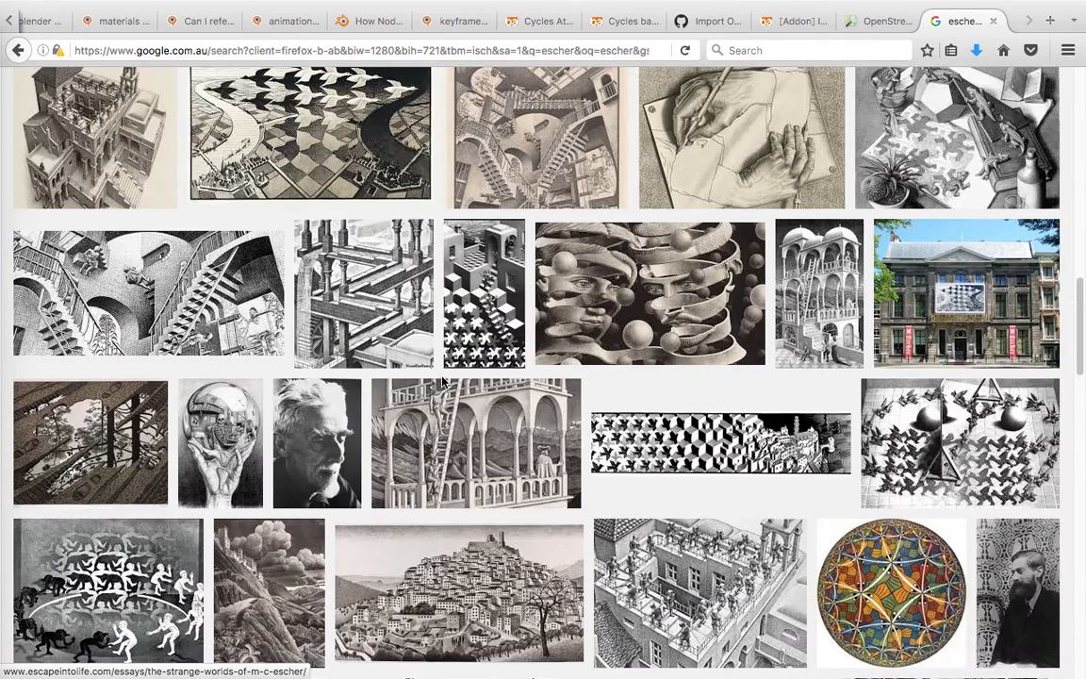
{"action": "scroll", "coordinate": [443, 381], "scroll_direction": "down", "scroll_amount": 2}
{"action": "scroll", "coordinate": [462, 400], "scroll_direction": "down", "scroll_amount": 7}
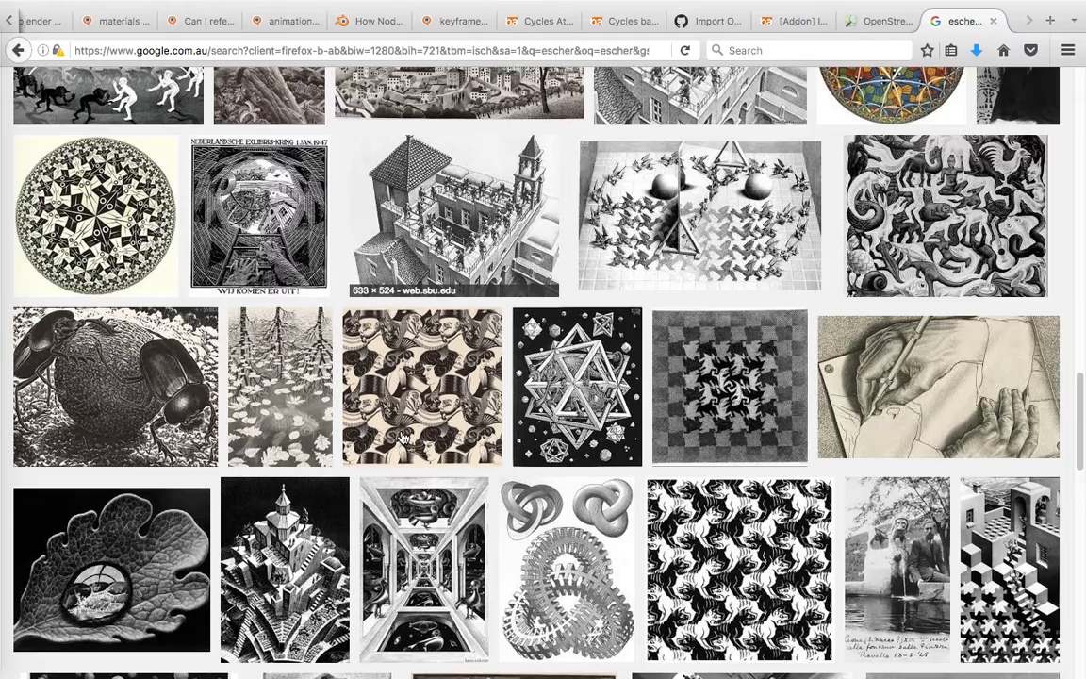
{"action": "scroll", "coordinate": [403, 435], "scroll_direction": "down", "scroll_amount": 3}
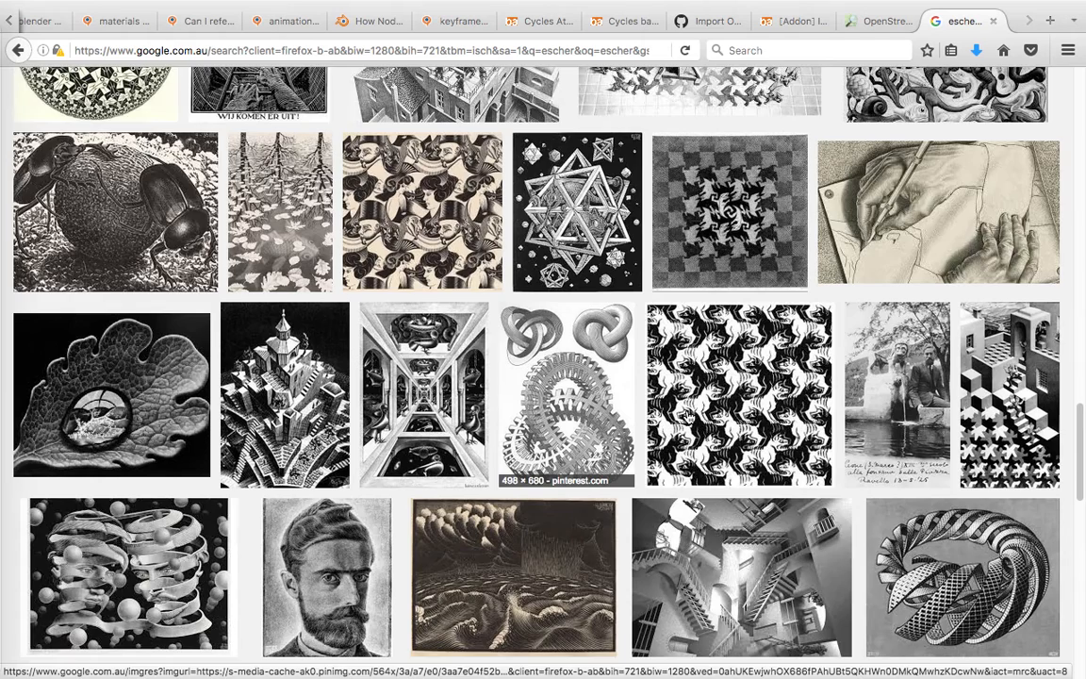
{"action": "left_click", "coordinate": [740, 394]}
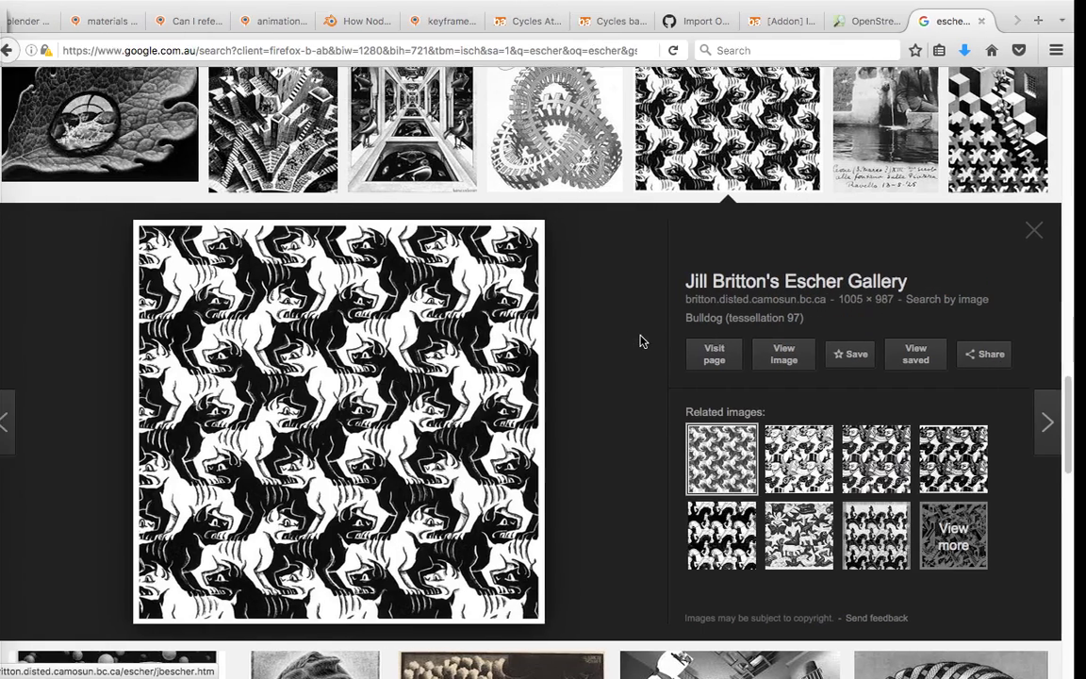
Return to Blender and raise the Musgrave Texture's scale in the tile material to 4.2, checking the rendered tiles.
{"action": "scroll", "coordinate": [639, 342], "scroll_direction": "down", "scroll_amount": 5}
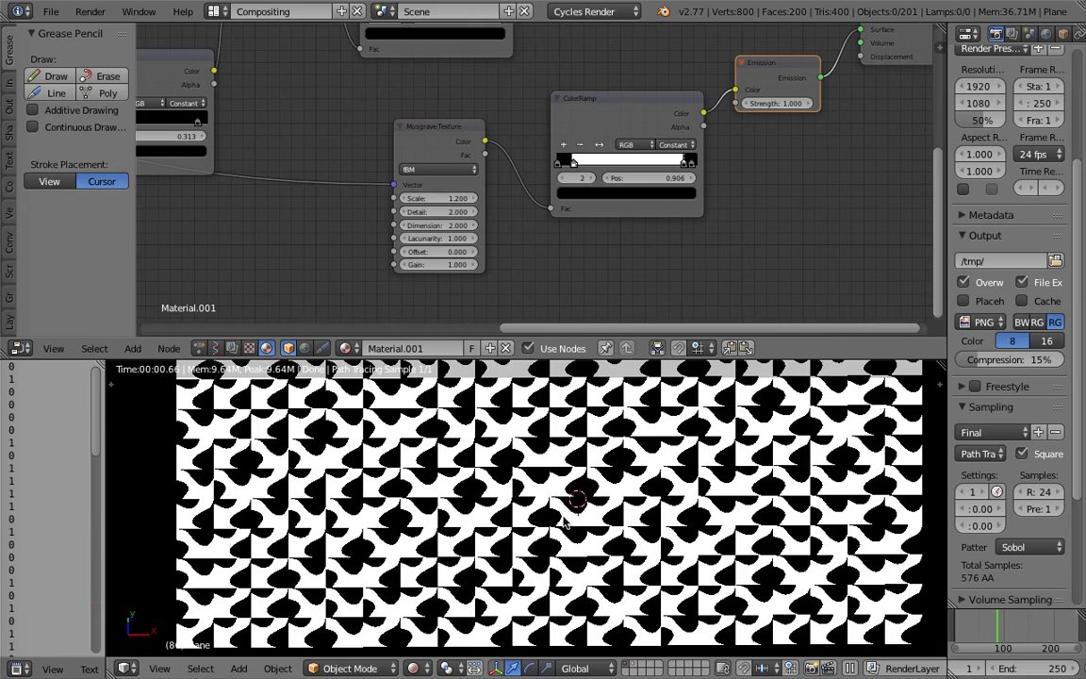
{"action": "scroll", "coordinate": [623, 486], "scroll_direction": "up", "scroll_amount": 1}
{"action": "middle_click_drag", "start_coordinate": [624, 486], "coordinate": [577, 462]}
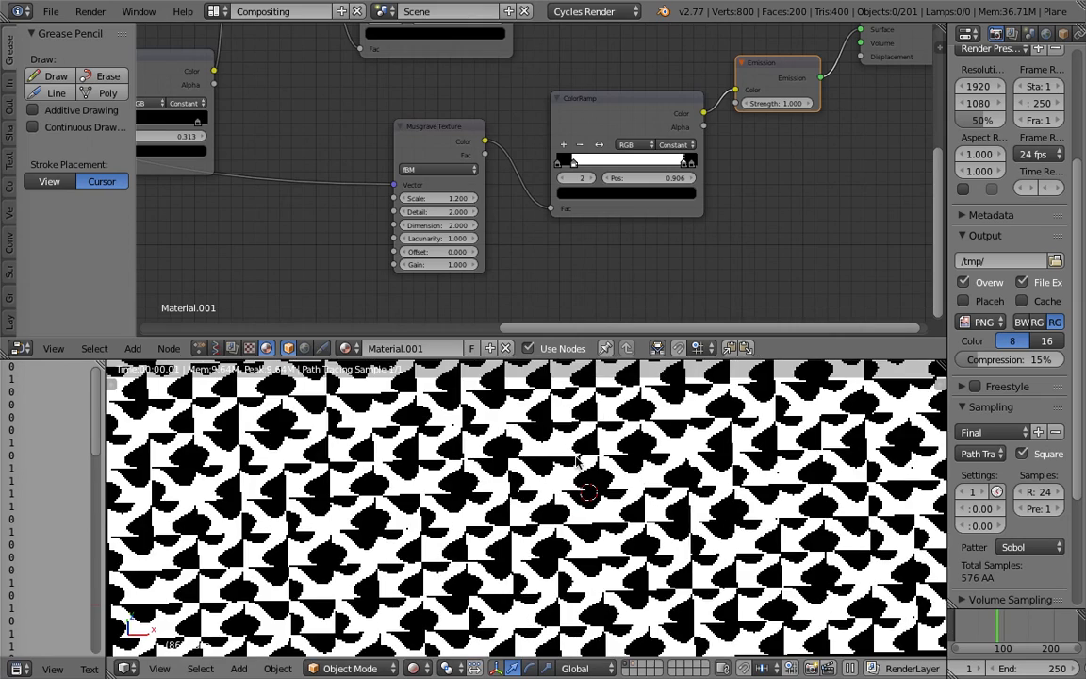
{"action": "scroll", "coordinate": [462, 193], "scroll_direction": "up", "scroll_amount": 1}
{"action": "scroll", "coordinate": [462, 193], "scroll_direction": "up", "scroll_amount": 1}
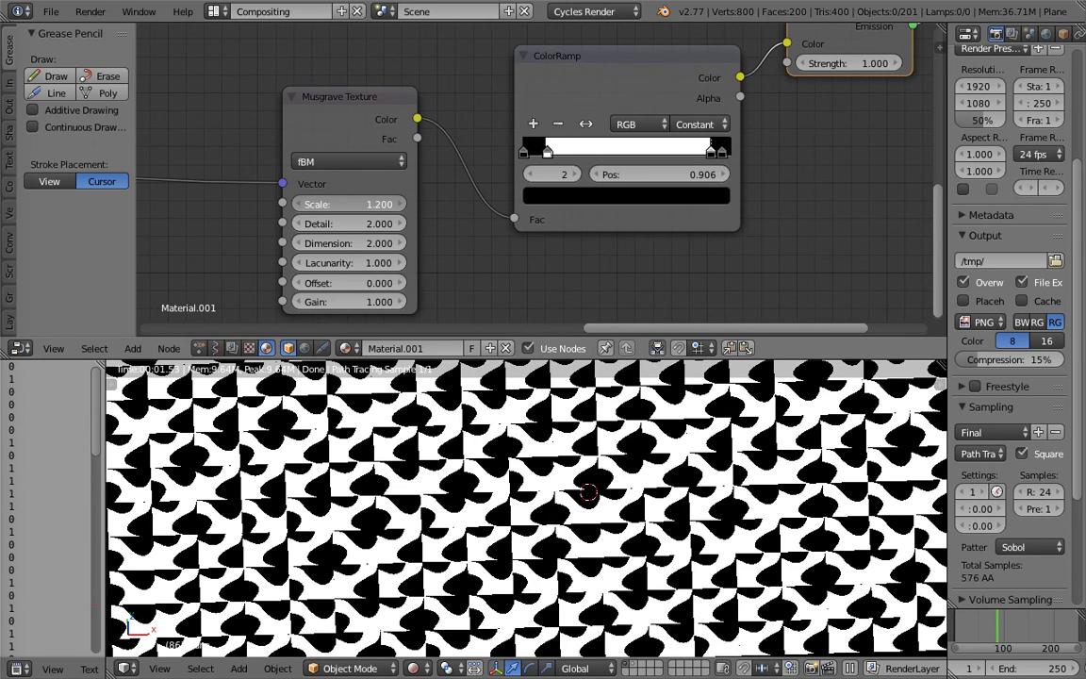
{"action": "left_click_drag", "start_coordinate": [349, 204], "coordinate": [438, 203]}
{"action": "scroll", "coordinate": [578, 503], "scroll_direction": "down", "scroll_amount": 3}
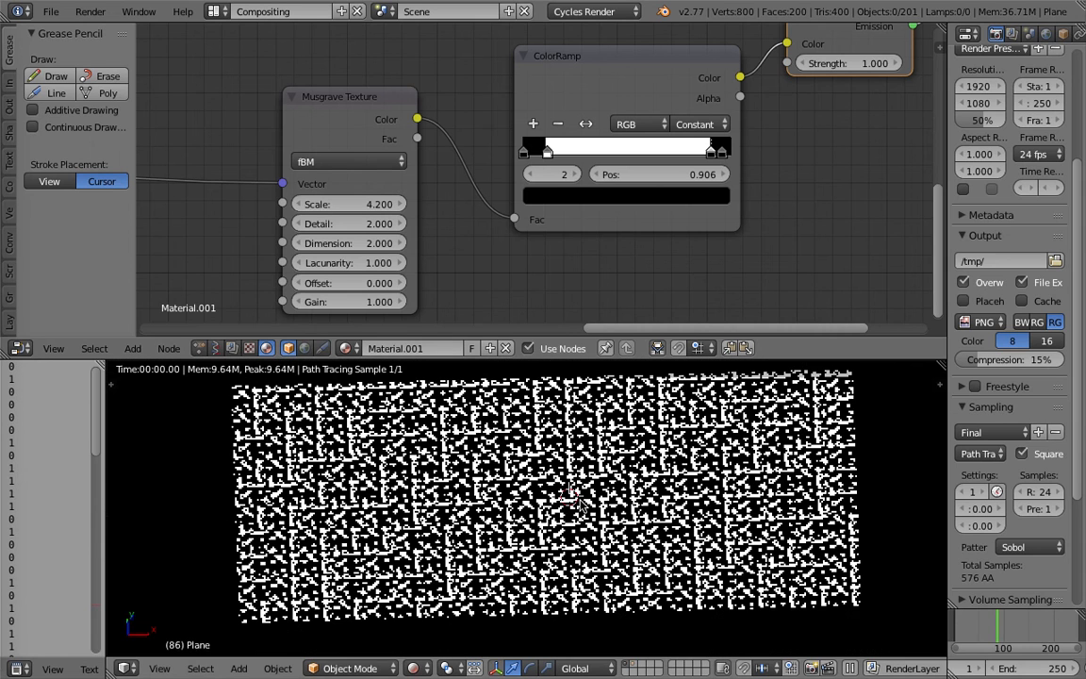
{"action": "middle_click_drag", "start_coordinate": [577, 499], "coordinate": [566, 503]}
{"action": "scroll", "coordinate": [561, 503], "scroll_direction": "up", "scroll_amount": 3}
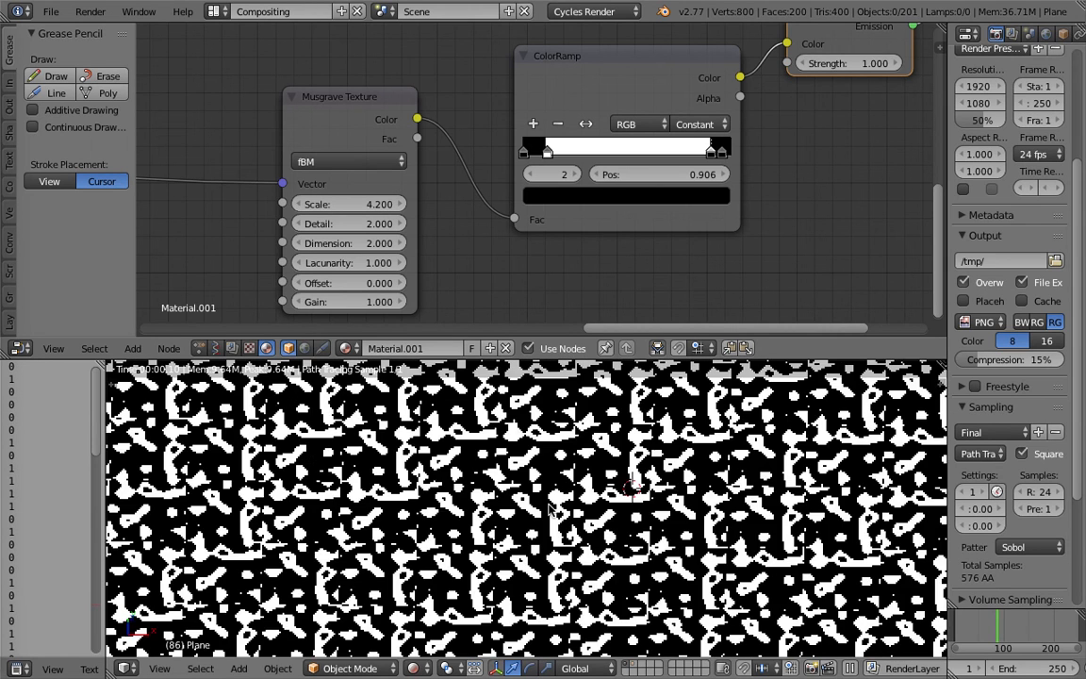
{"action": "scroll", "coordinate": [551, 509], "scroll_direction": "up", "scroll_amount": 2}
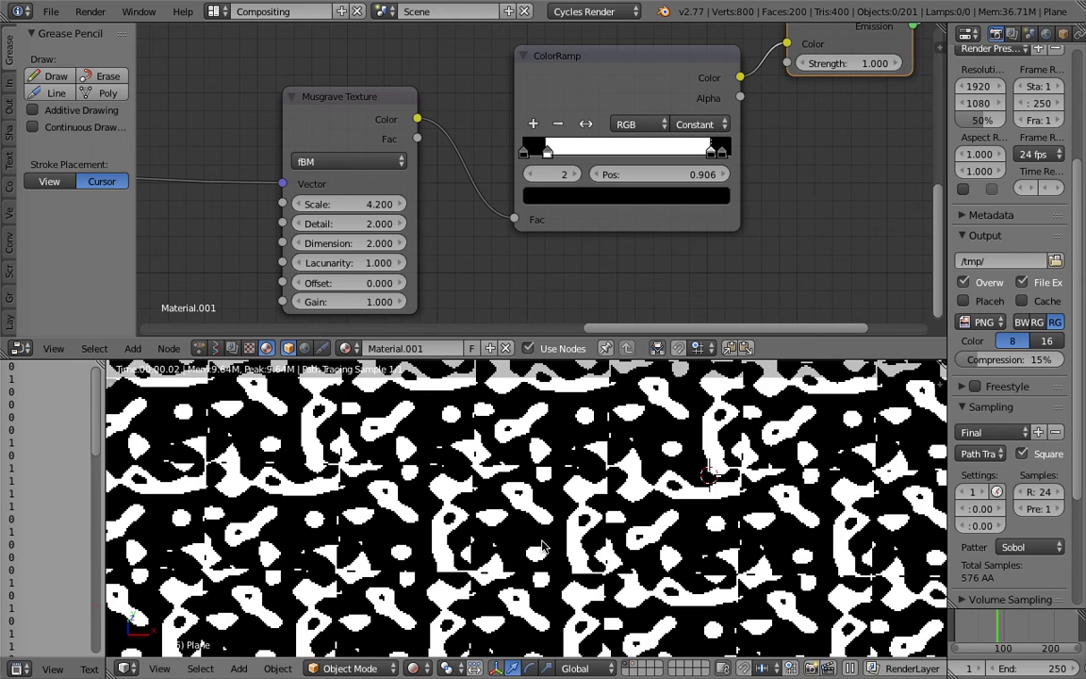
Lower the Musgrave Texture's scale to 3.8 and inspect the rendered tile pattern up close.
{"action": "mouse_move", "coordinate": [350, 205]}
{"action": "left_mouse_down"}
{"action": "mouse_move", "coordinate": [328, 204]}
{"action": "mouse_move", "coordinate": [344, 205]}
{"action": "left_mouse_up"}
{"action": "middle_click_drag", "start_coordinate": [549, 493], "coordinate": [543, 443]}
{"action": "scroll", "coordinate": [575, 504], "scroll_direction": "down", "scroll_amount": 3}
{"action": "scroll", "coordinate": [626, 528], "scroll_direction": "up", "scroll_amount": 4}
{"action": "scroll", "coordinate": [541, 458], "scroll_direction": "up", "scroll_amount": 3}
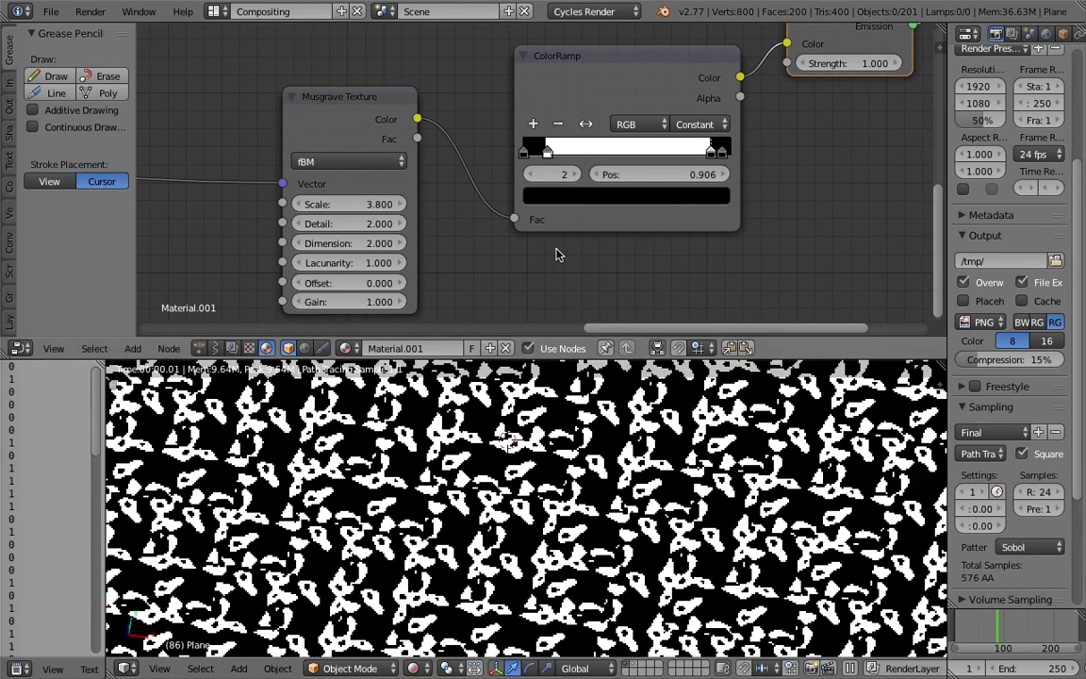
Reduce the Musgrave Texture's scale to 0.7 and view the whole tiled pattern.
{"action": "scroll", "coordinate": [556, 255], "scroll_direction": "down", "scroll_amount": 3}
{"action": "mouse_move", "coordinate": [624, 267]}
{"action": "middle_mouse_down"}
{"action": "mouse_move", "coordinate": [546, 240]}
{"action": "mouse_move", "coordinate": [611, 269]}
{"action": "middle_mouse_up"}
{"action": "middle_click_drag", "start_coordinate": [585, 489], "coordinate": [593, 492]}
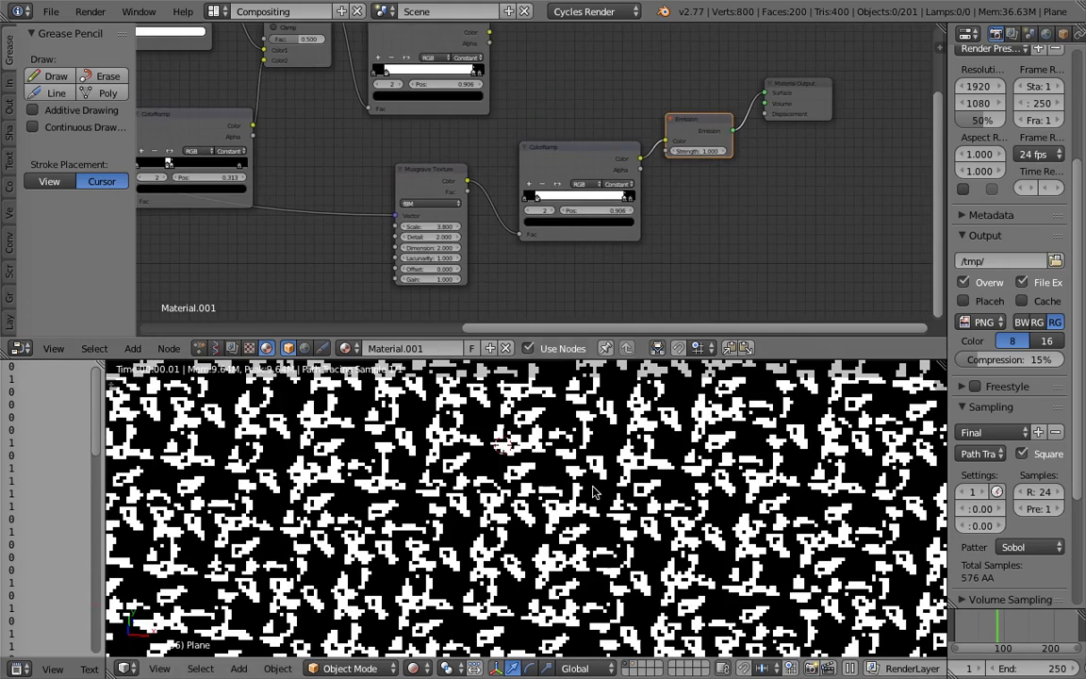
{"action": "scroll", "coordinate": [530, 179], "scroll_direction": "up", "scroll_amount": 5}
{"action": "middle_click_drag", "start_coordinate": [479, 216], "coordinate": [560, 143]}
{"action": "scroll", "coordinate": [558, 151], "scroll_direction": "up", "scroll_amount": 2}
{"action": "left_click_drag", "start_coordinate": [441, 189], "coordinate": [383, 190]}
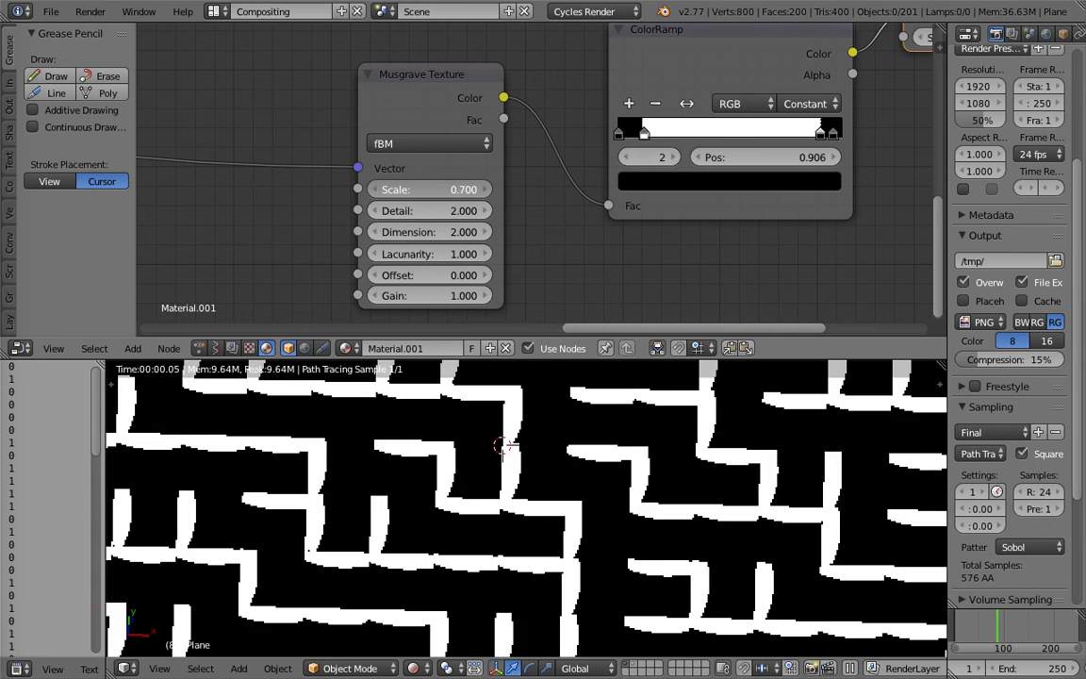
{"action": "scroll", "coordinate": [583, 424], "scroll_direction": "down", "scroll_amount": 3}
{"action": "scroll", "coordinate": [608, 441], "scroll_direction": "down", "scroll_amount": 4}
{"action": "scroll", "coordinate": [608, 441], "scroll_direction": "up", "scroll_amount": 2}
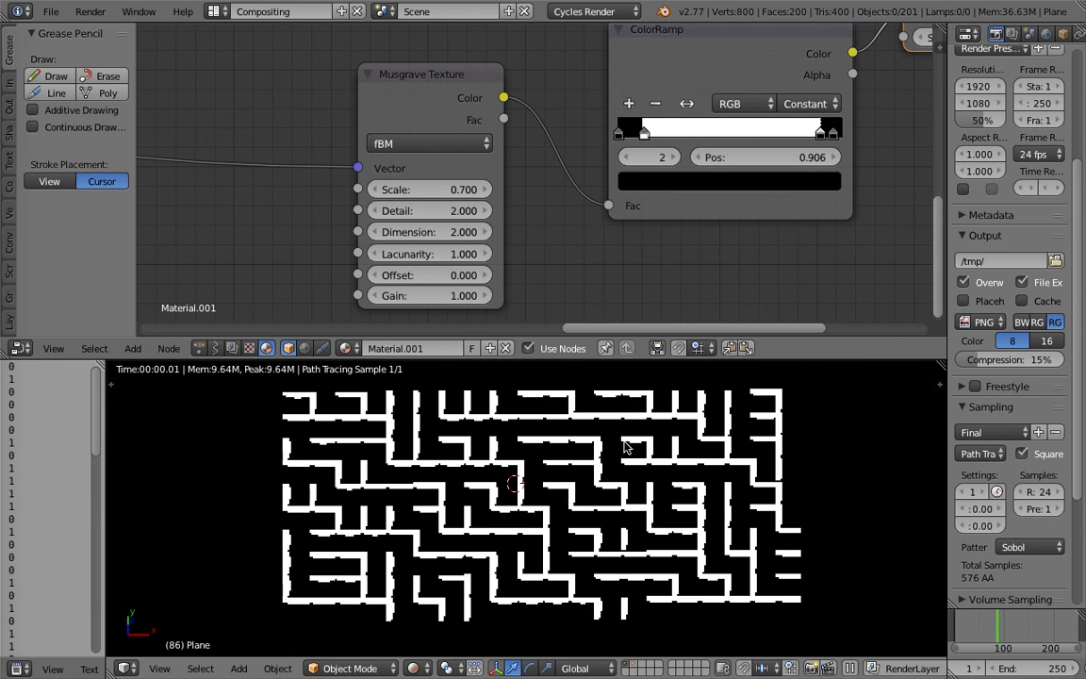
Place the 3D cursor beside the tile grid and scrub the animation to frame 126.
{"action": "left_click", "coordinate": [838, 462]}
{"action": "middle_click_drag", "start_coordinate": [837, 462], "coordinate": [636, 445]}
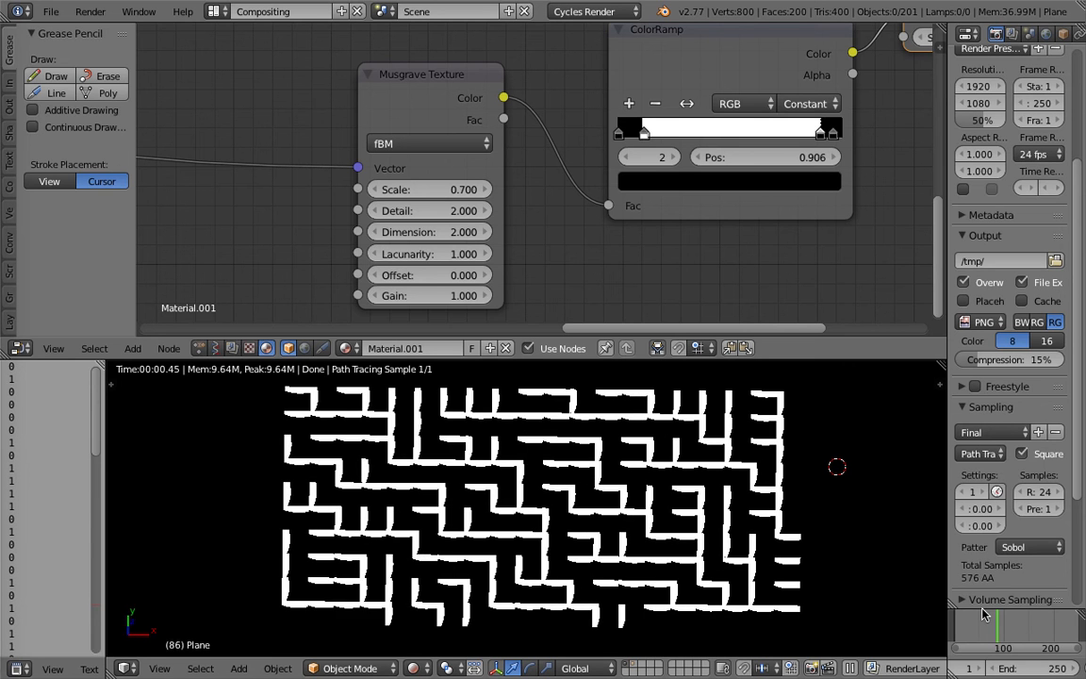
{"action": "left_click", "coordinate": [986, 625]}
{"action": "left_click_drag", "start_coordinate": [988, 625], "coordinate": [1015, 627]}
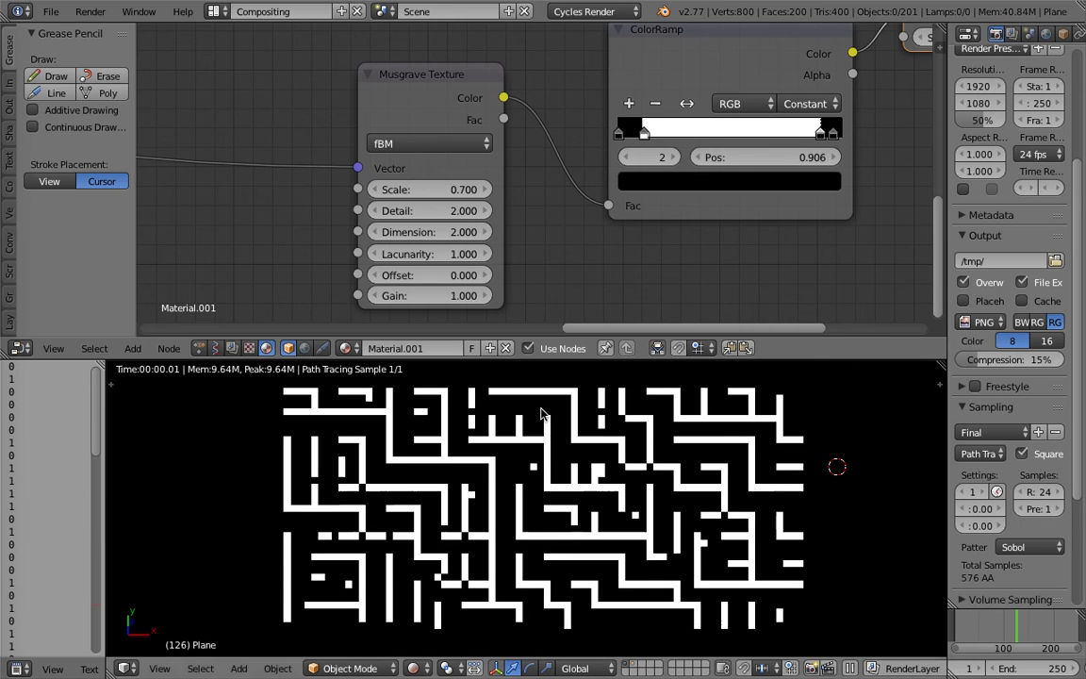
Set the Musgrave Texture's scale to 1.1, detail to 2.5 and dimension to 1.8.
{"action": "left_click_drag", "start_coordinate": [432, 192], "coordinate": [462, 189]}
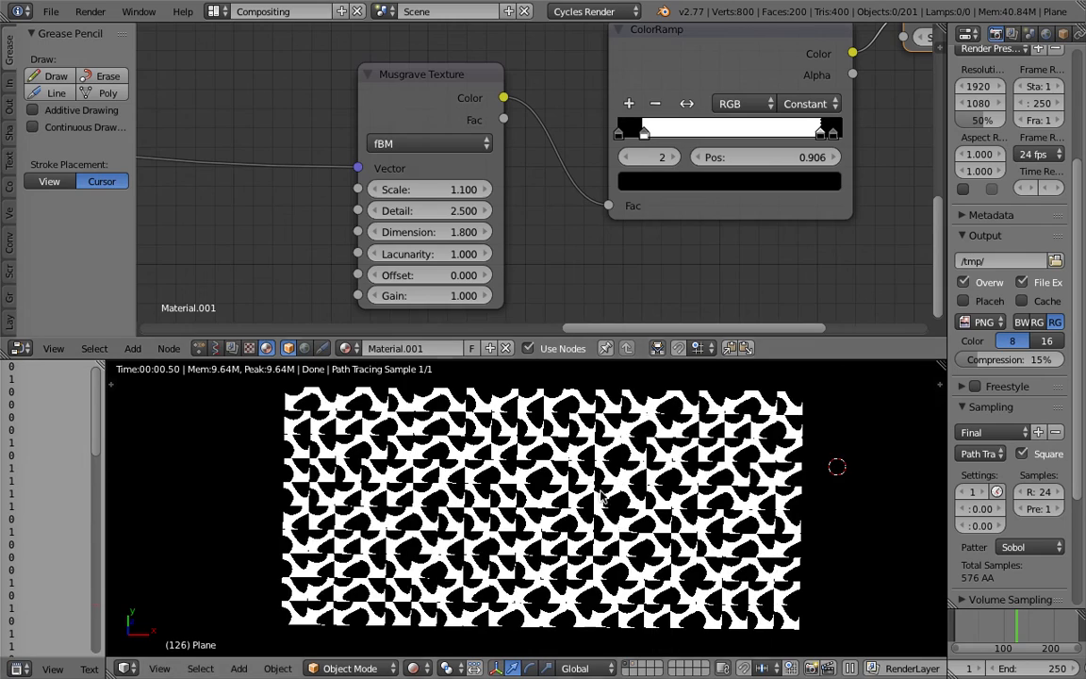
{"action": "scroll", "coordinate": [645, 526], "scroll_direction": "up", "scroll_amount": 2}
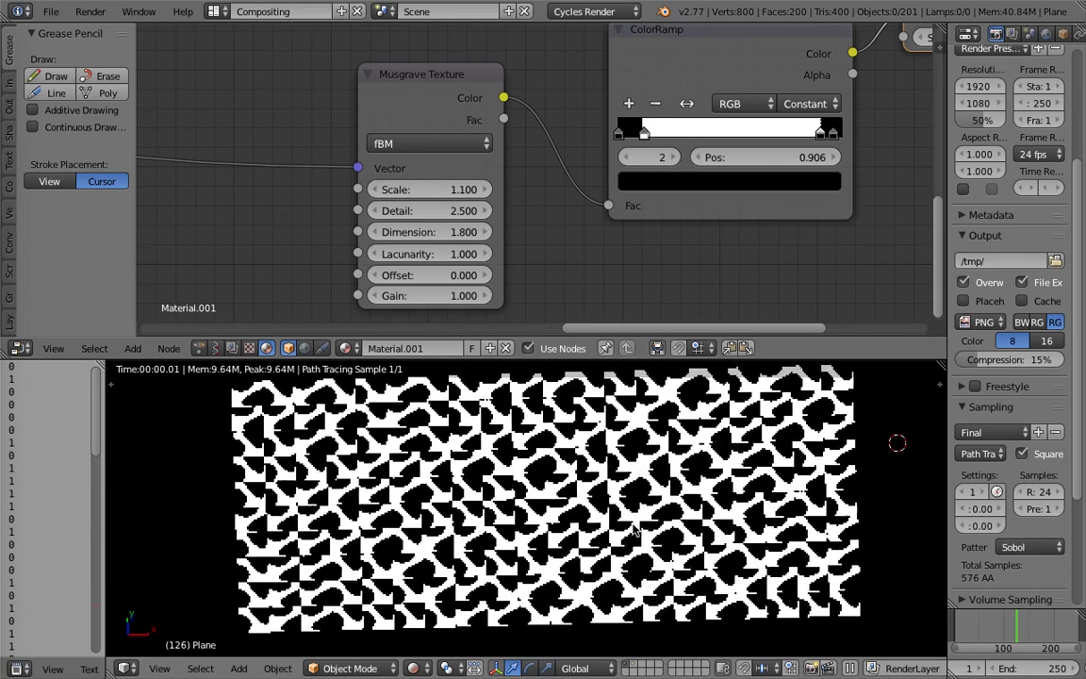
Switch to the browser and search the web for "OSL texture".
{"action": "key", "text": "ctrl+Right"}
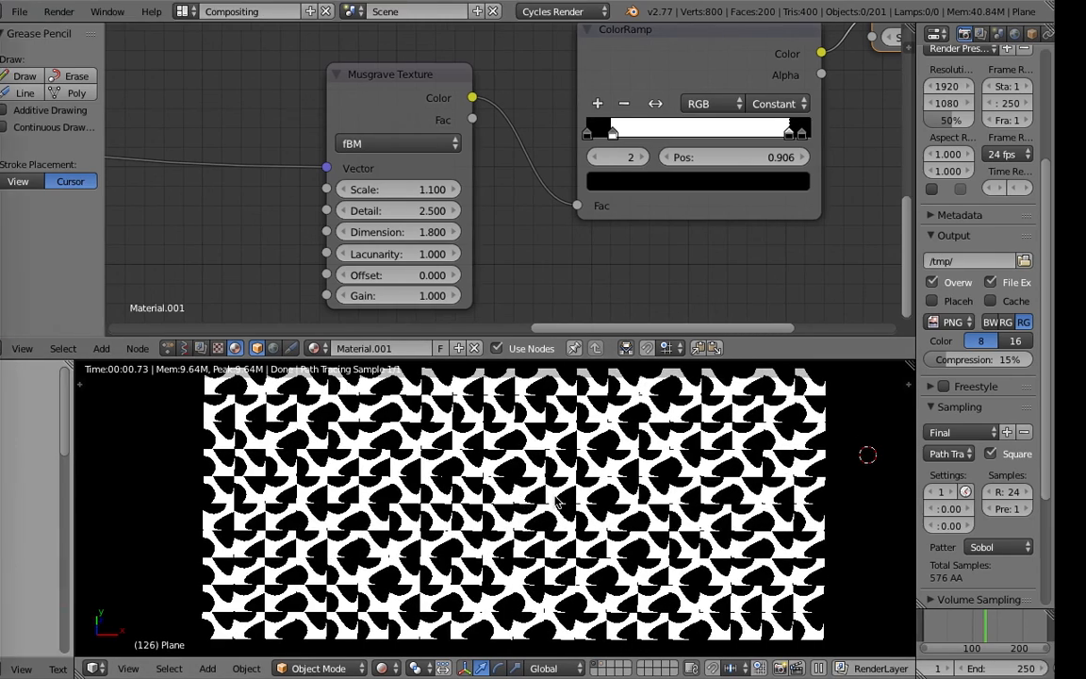
{"action": "key", "text": "ctrl+Left"}
{"action": "key", "text": "super+l"}
{"action": "type", "text": "O"}
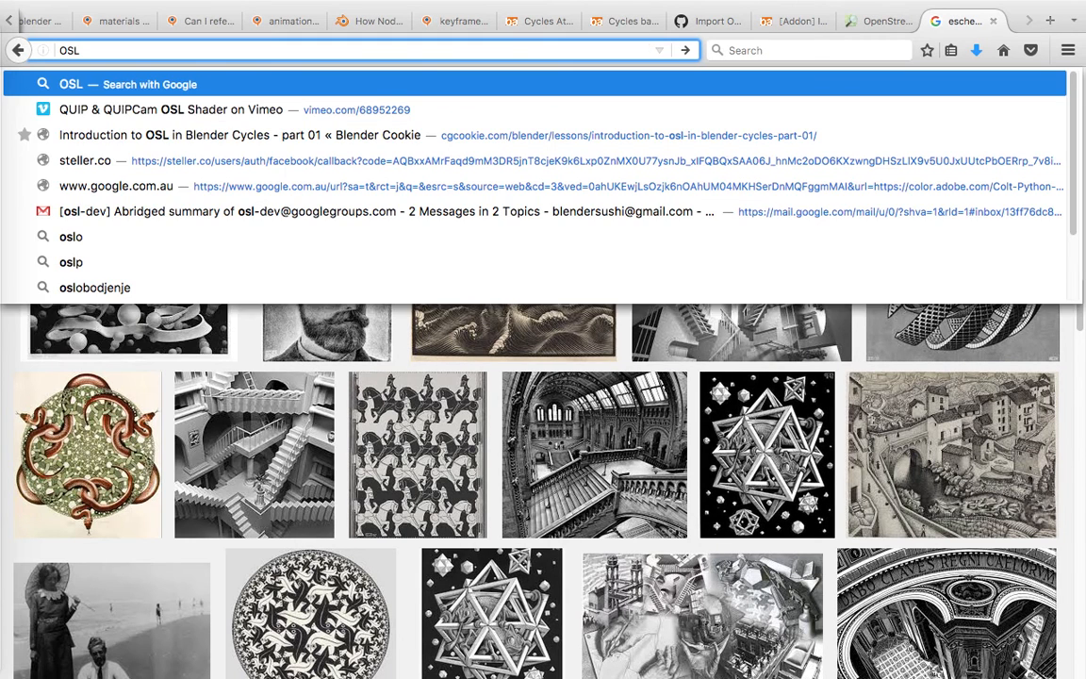
{"action": "type", "text": "texture"}
{"action": "key", "text": "Return"}
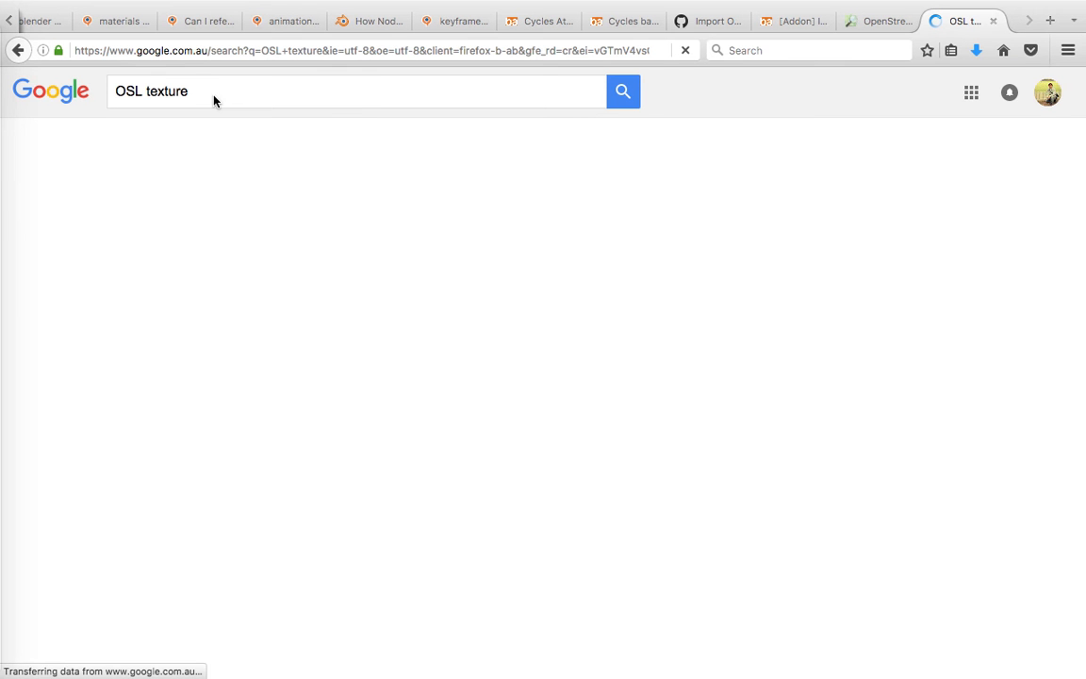
Preview the Wooly Mummy OSL monkey head and the related Gabor noise monkey image, and close the preview.
{"action": "left_click", "coordinate": [213, 98]}
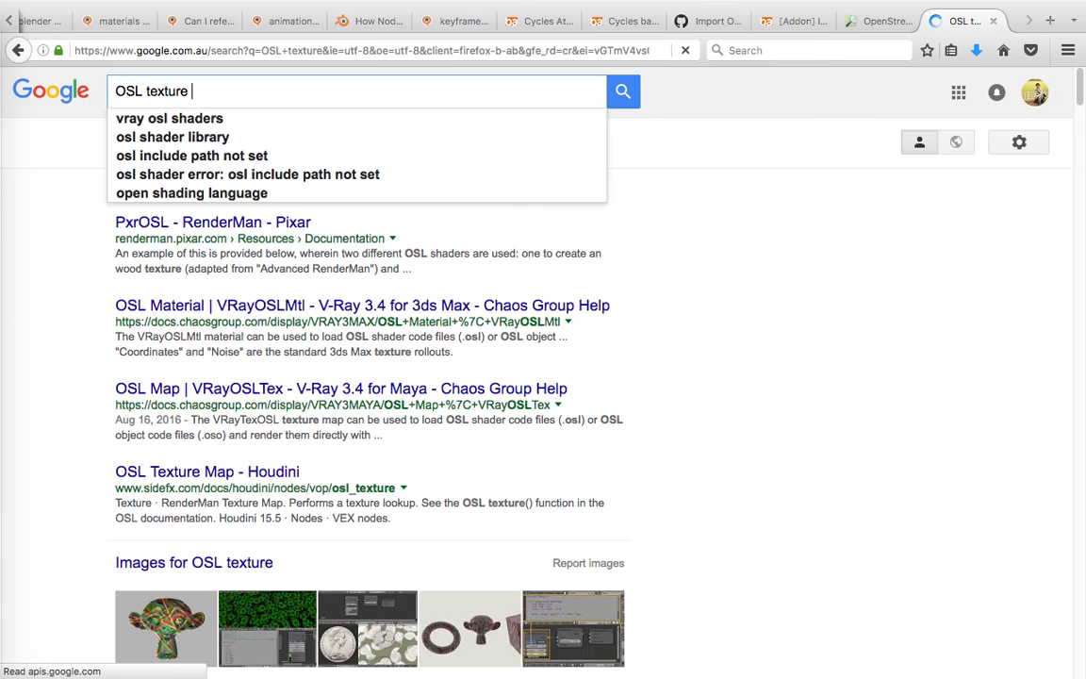
{"action": "scroll", "coordinate": [42, 302], "scroll_direction": "down", "scroll_amount": 3}
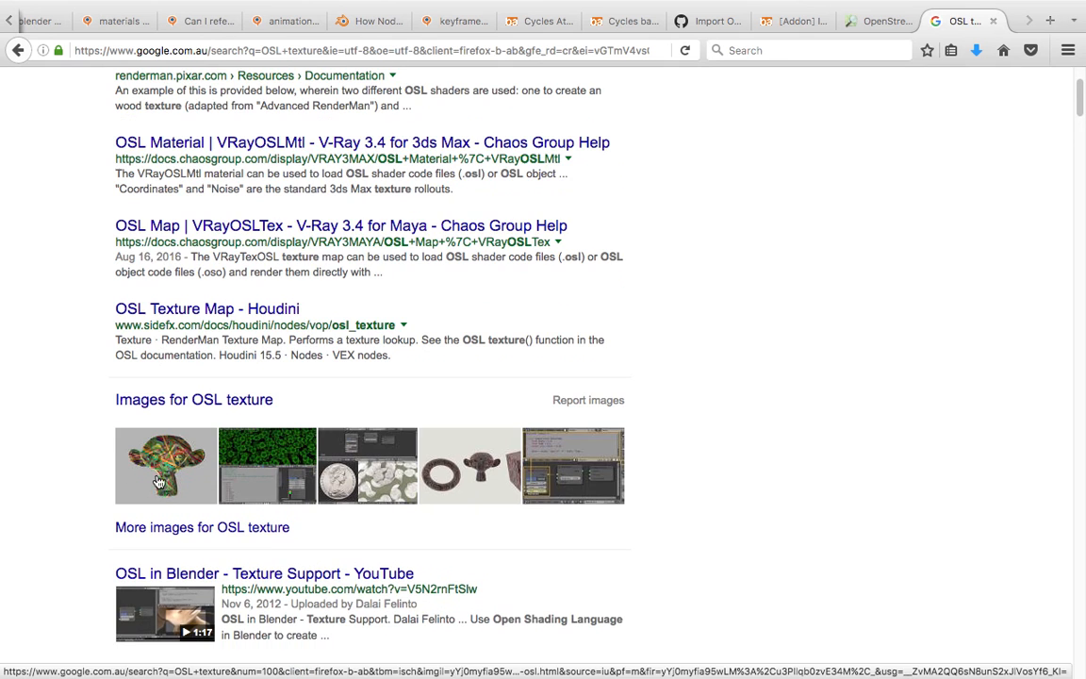
{"action": "left_click", "coordinate": [165, 459]}
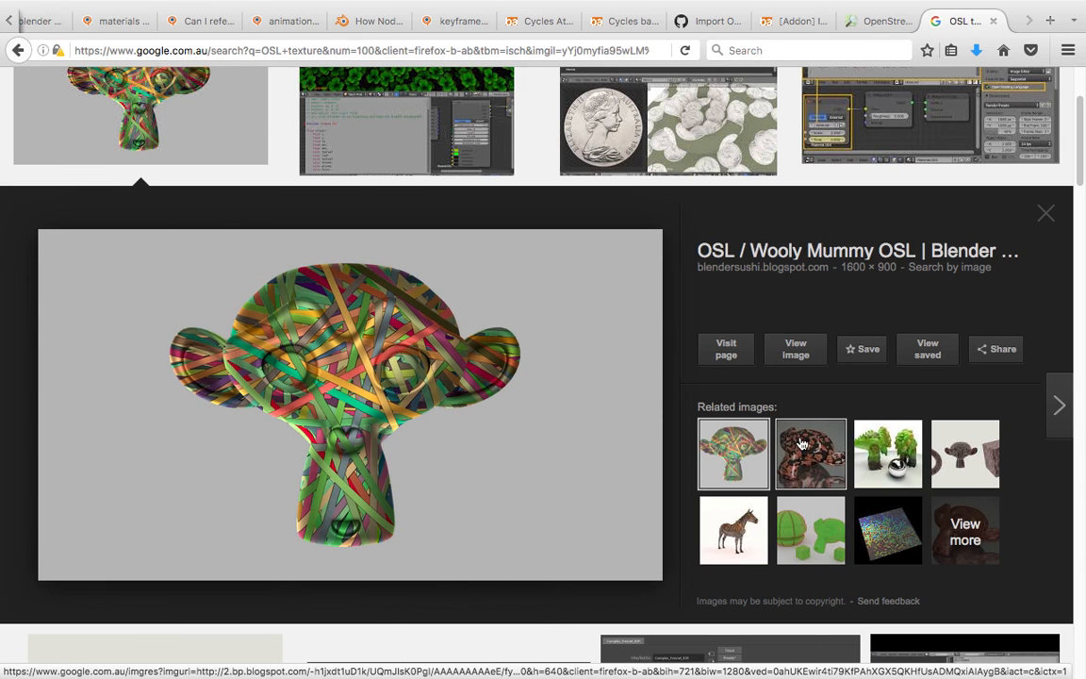
{"action": "left_click", "coordinate": [800, 444]}
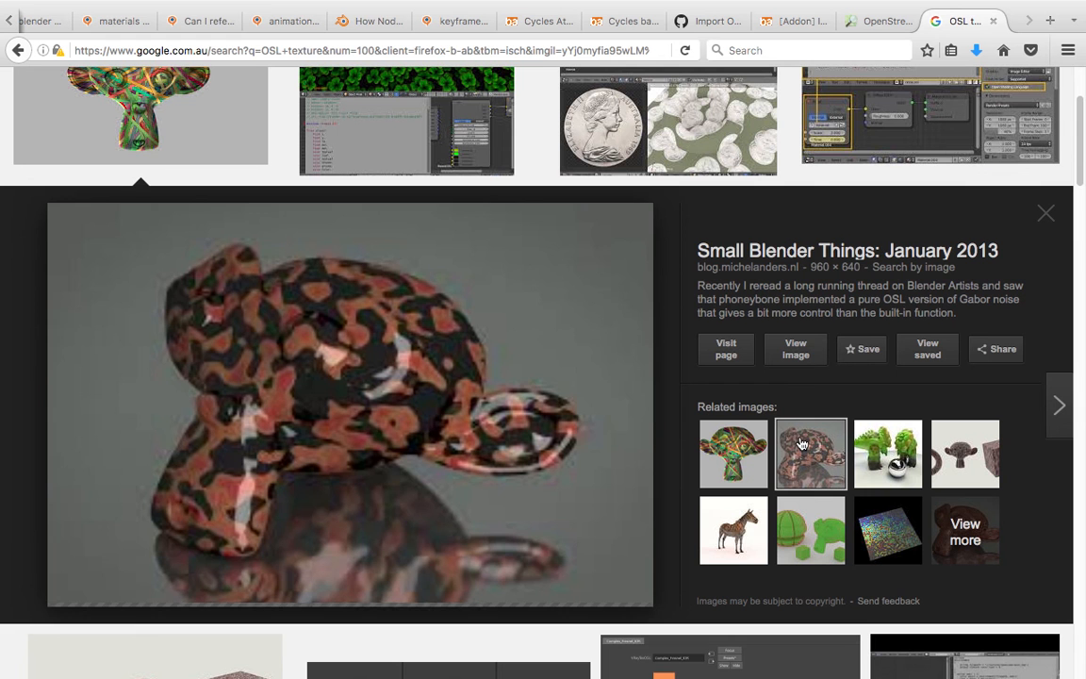
{"action": "left_click", "coordinate": [729, 447]}
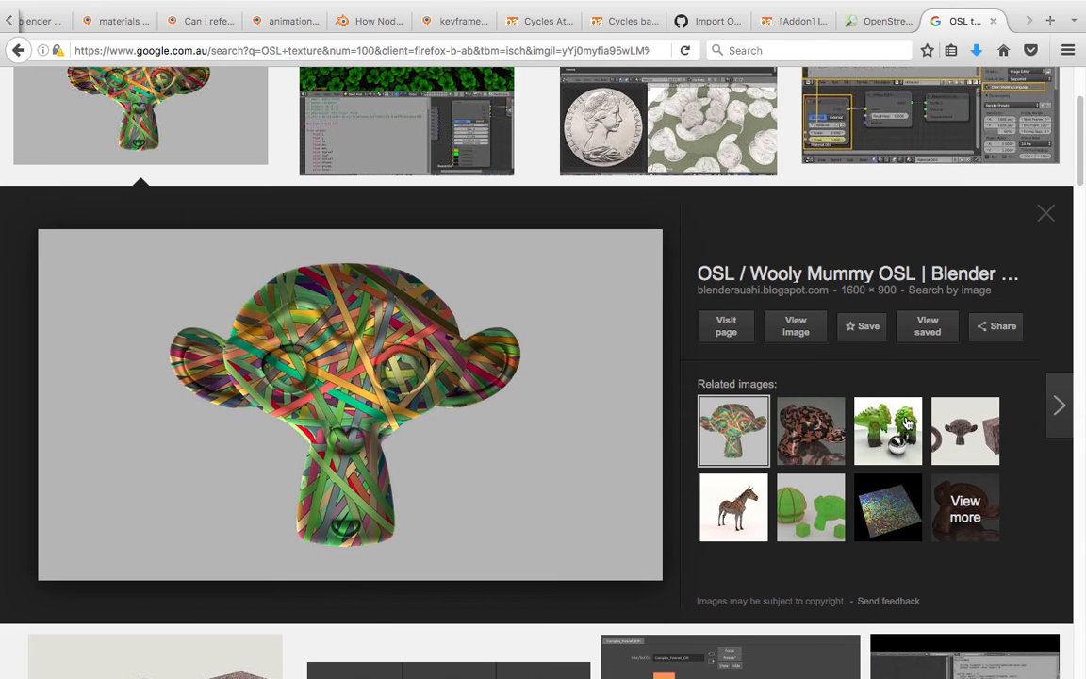
{"action": "left_click", "coordinate": [813, 426]}
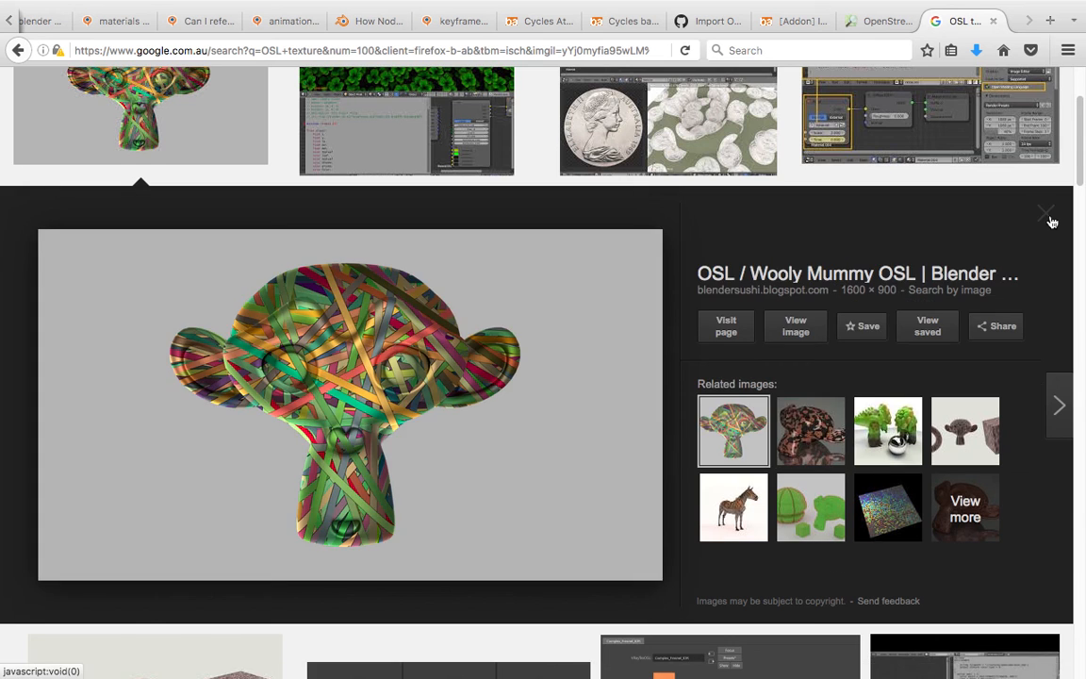
{"action": "left_click", "coordinate": [1049, 218]}
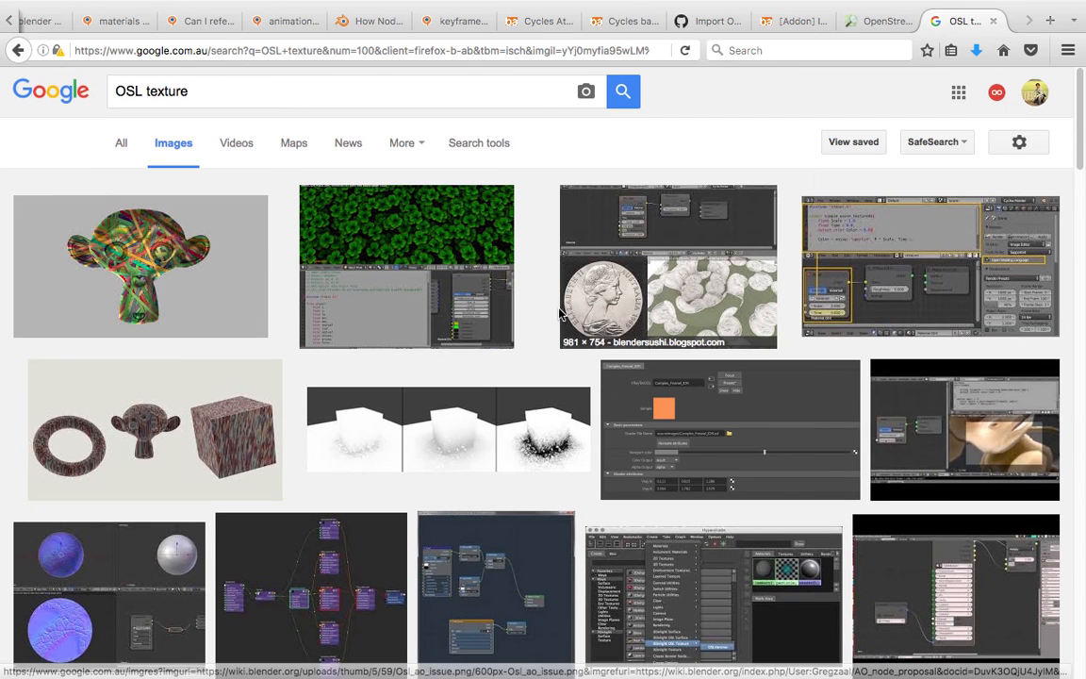
Preview the OSL clover shader image and compare it with the tile pattern rendered in Blender.
{"action": "left_click", "coordinate": [390, 286]}
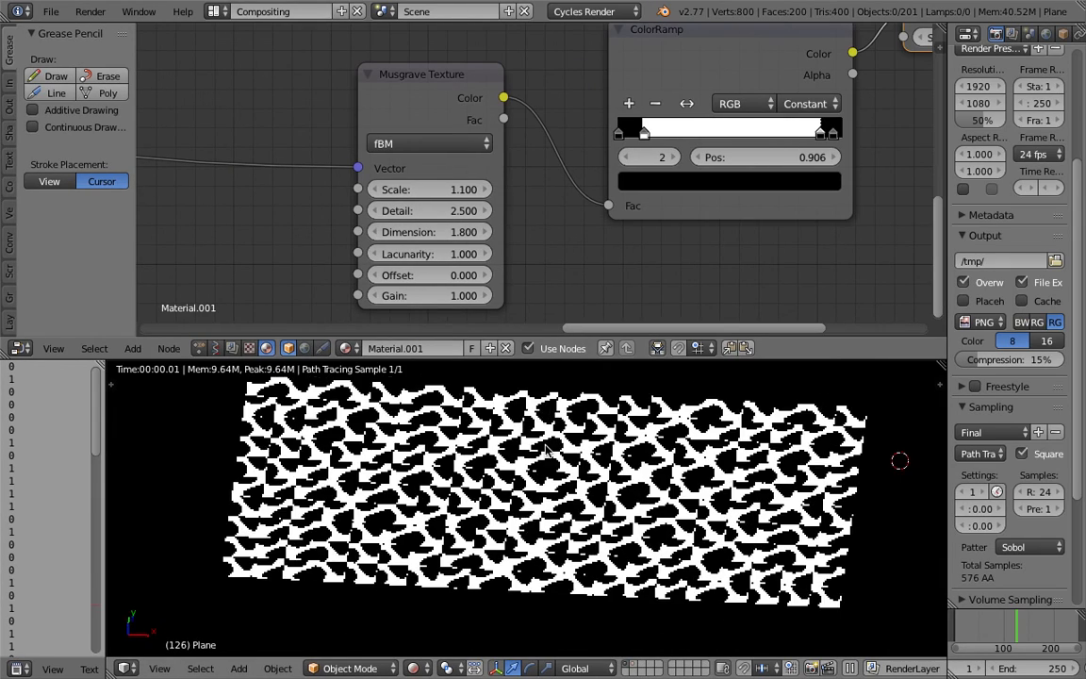
{"action": "middle_click_drag", "start_coordinate": [545, 451], "coordinate": [577, 483]}
{"action": "scroll", "coordinate": [584, 490], "scroll_direction": "up", "scroll_amount": 3}
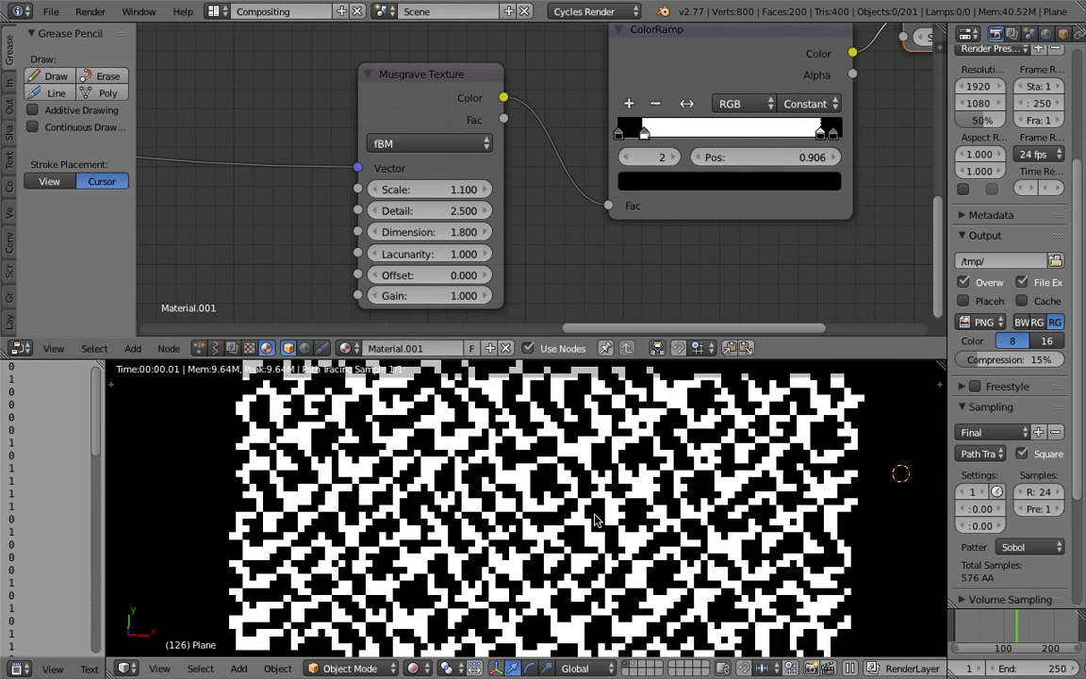
{"action": "scroll", "coordinate": [557, 206], "scroll_direction": "down", "scroll_amount": 2}
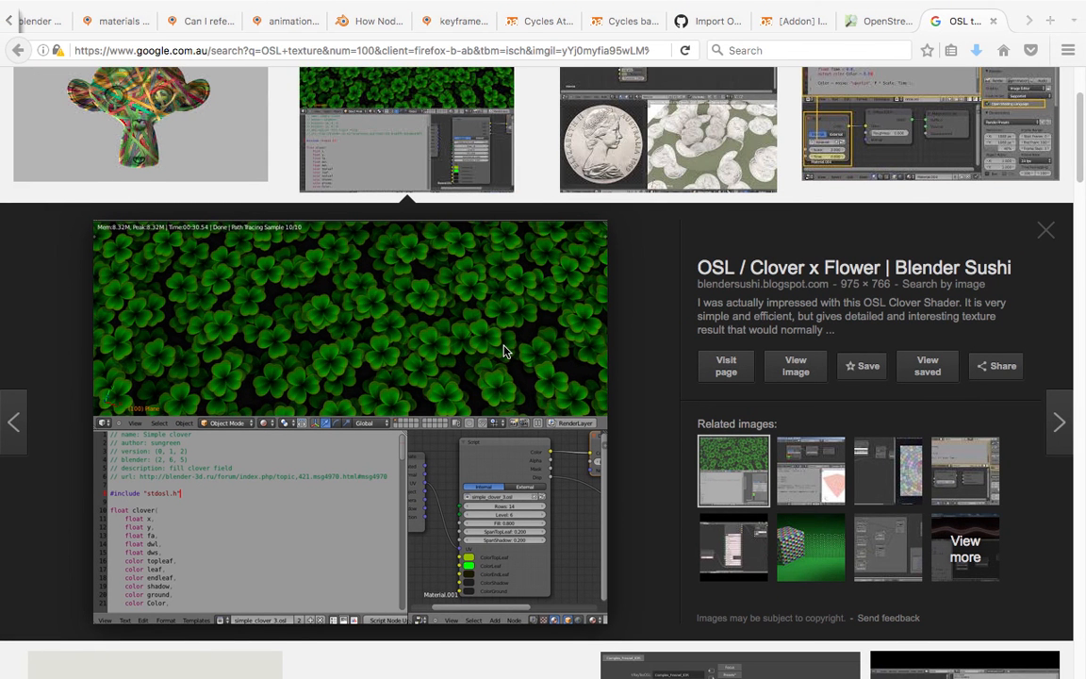
Browse further through the OSL texture image results for other procedural pattern examples.
{"action": "scroll", "coordinate": [667, 199], "scroll_direction": "down", "scroll_amount": 10}
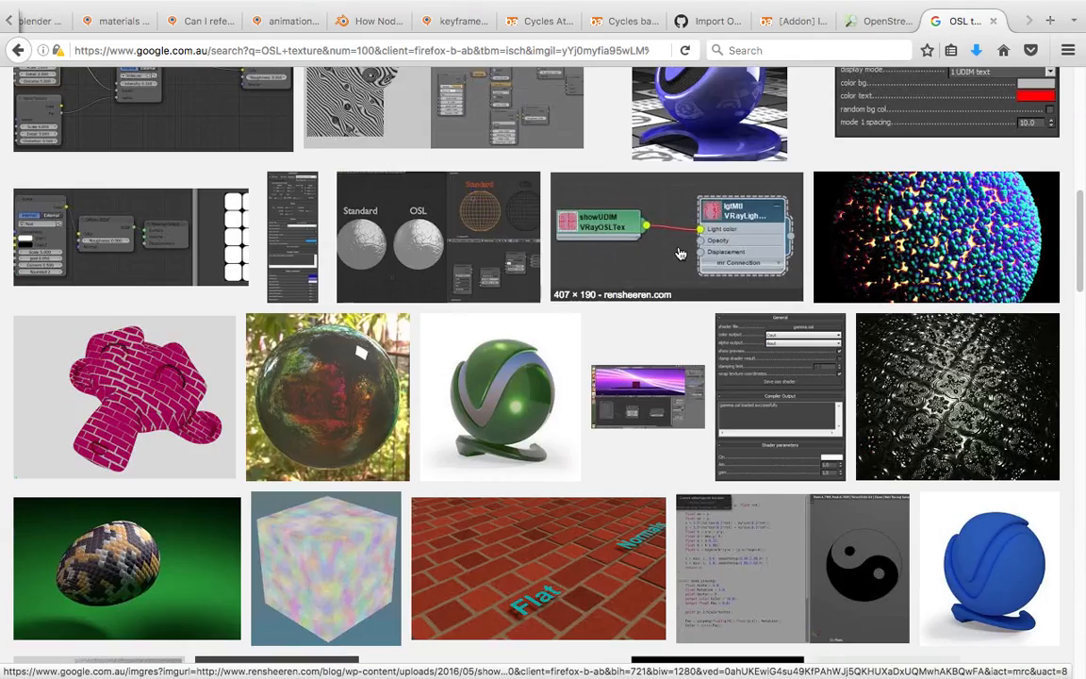
{"action": "scroll", "coordinate": [679, 254], "scroll_direction": "down", "scroll_amount": 4}
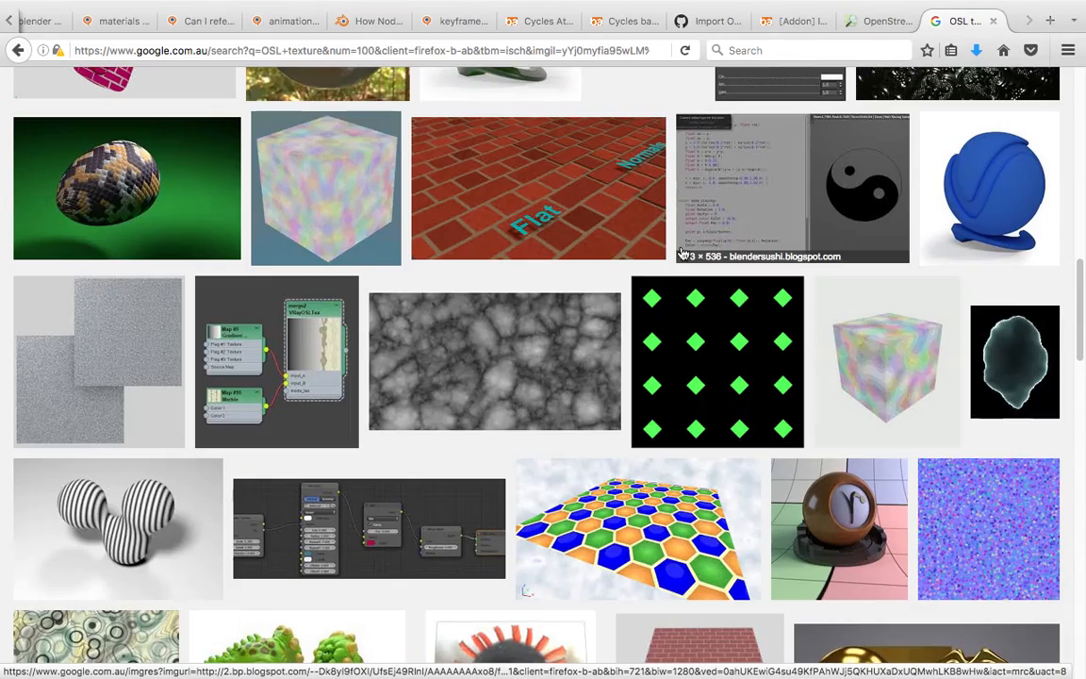
{"action": "scroll", "coordinate": [686, 254], "scroll_direction": "up", "scroll_amount": 6}
{"action": "scroll", "coordinate": [685, 253], "scroll_direction": "up", "scroll_amount": 5}
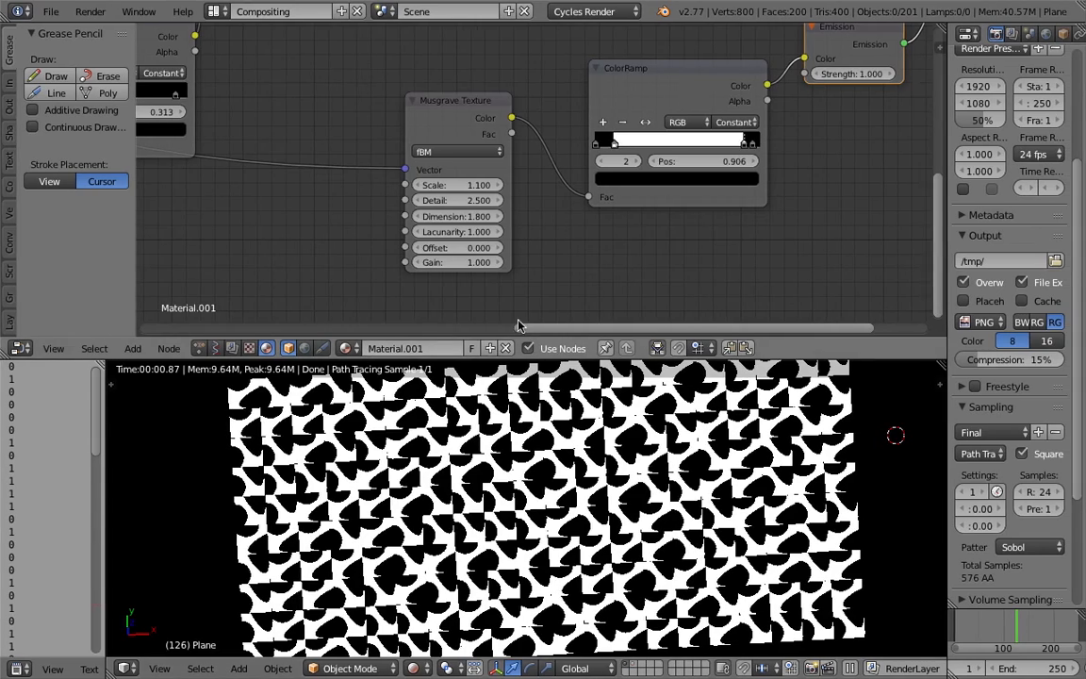
{"action": "middle_click_drag", "start_coordinate": [321, 273], "coordinate": [509, 265]}
{"action": "scroll", "coordinate": [433, 213], "scroll_direction": "down", "scroll_amount": 4}
{"action": "middle_click_drag", "start_coordinate": [432, 205], "coordinate": [429, 183]}
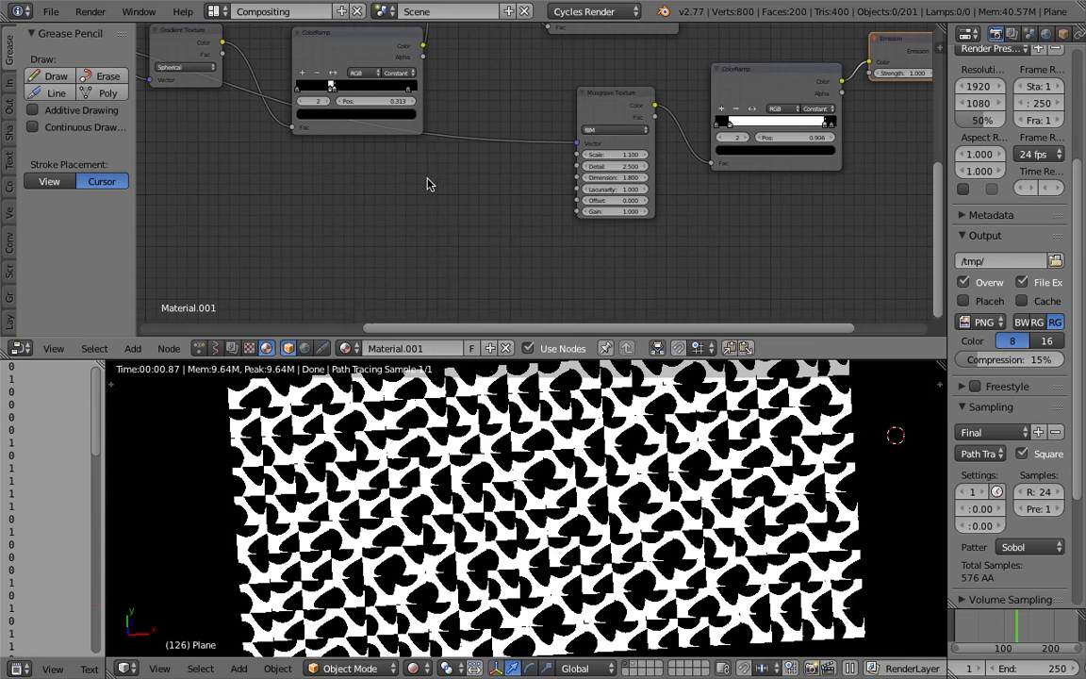
{"action": "key", "text": "shift+a"}
{"action": "mouse_move", "coordinate": [416, 198]}
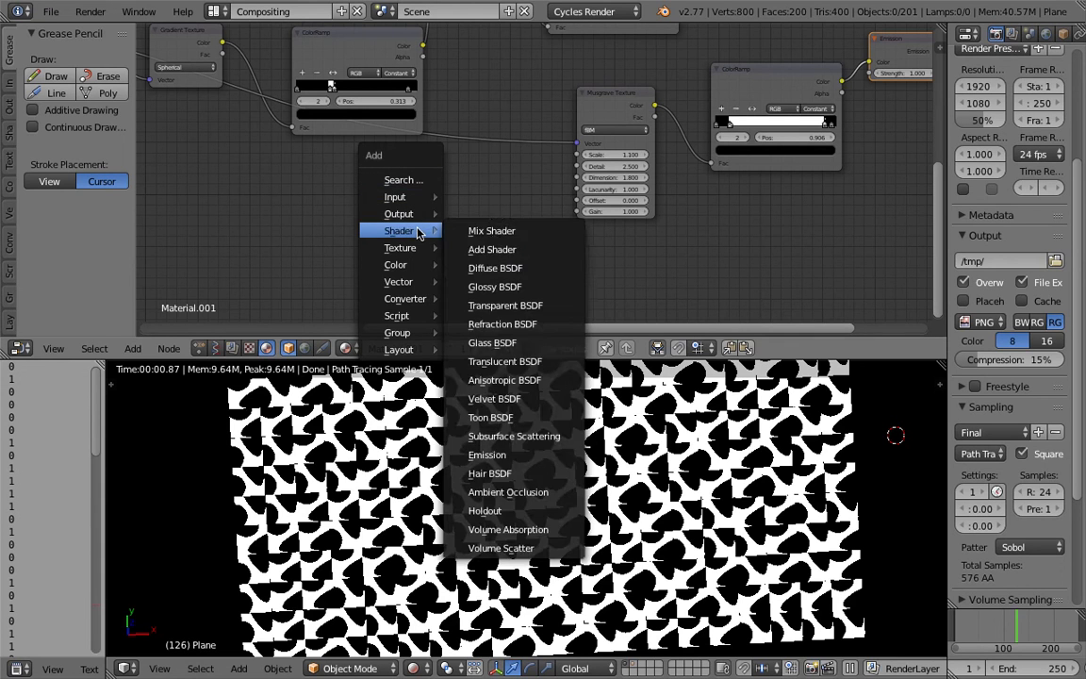
{"action": "mouse_move", "coordinate": [414, 270]}
{"action": "mouse_move", "coordinate": [411, 296]}
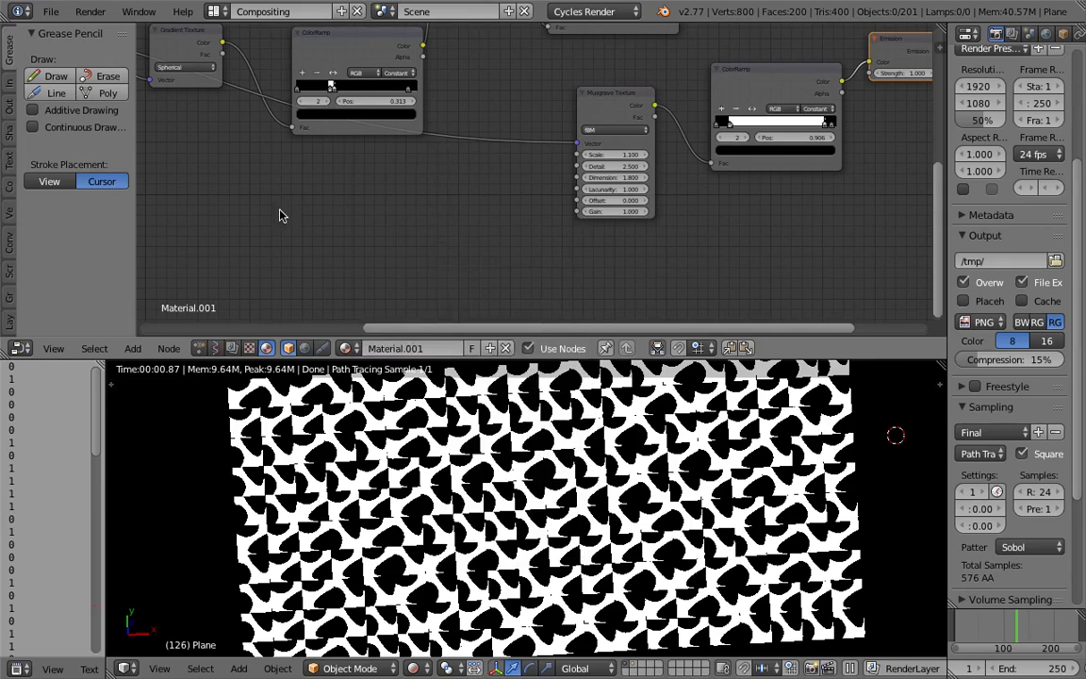
Switch from Blender past the browser to the Finder desktop and clear the file selection there.
{"action": "key", "text": "ctrl+Left"}
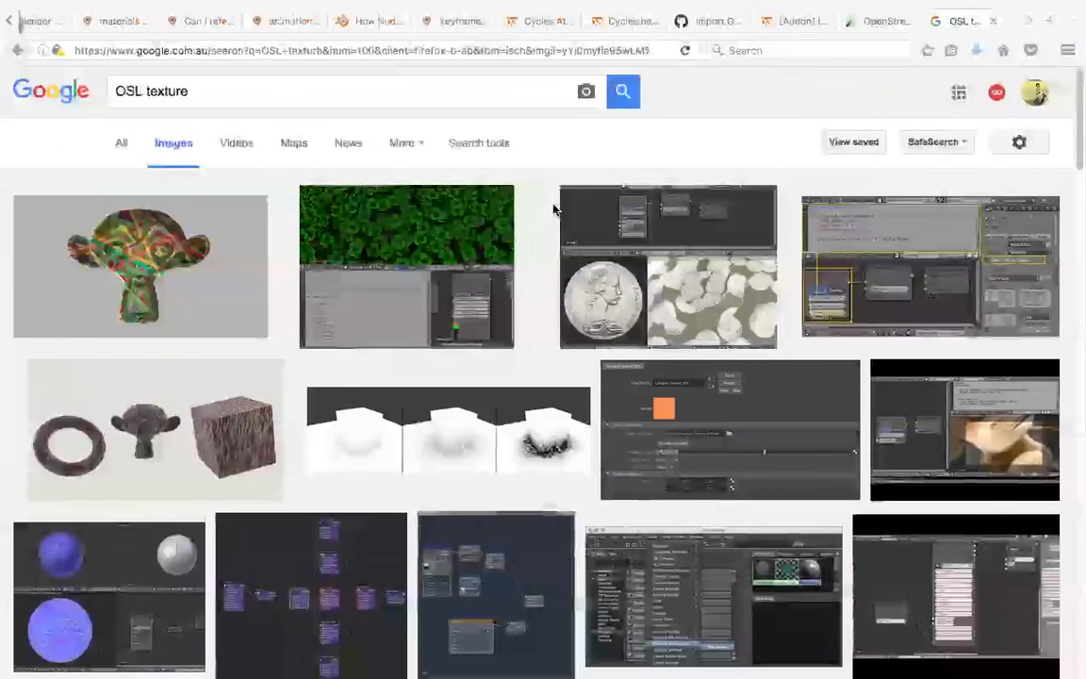
{"action": "key", "text": "ctrl+Left"}
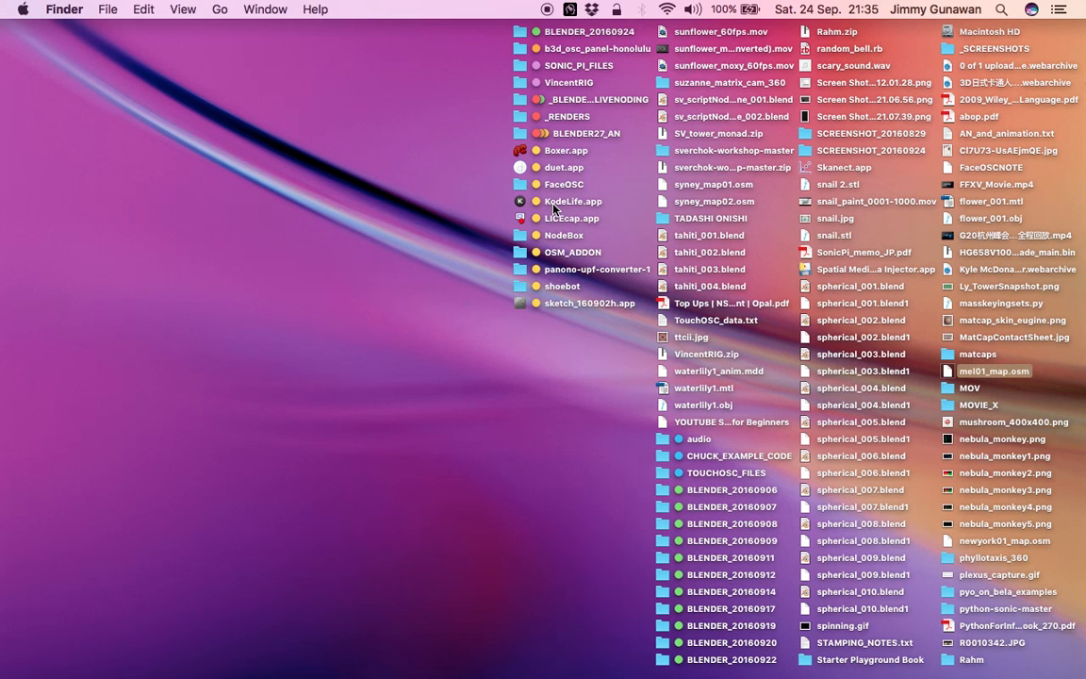
{"action": "left_click", "coordinate": [438, 148]}
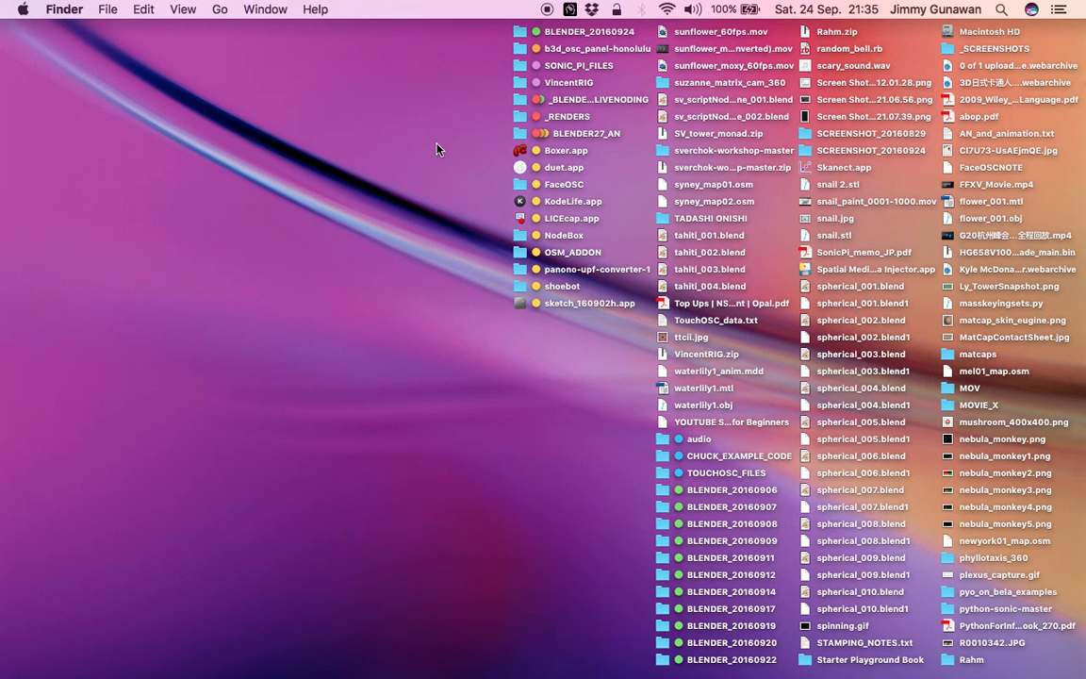